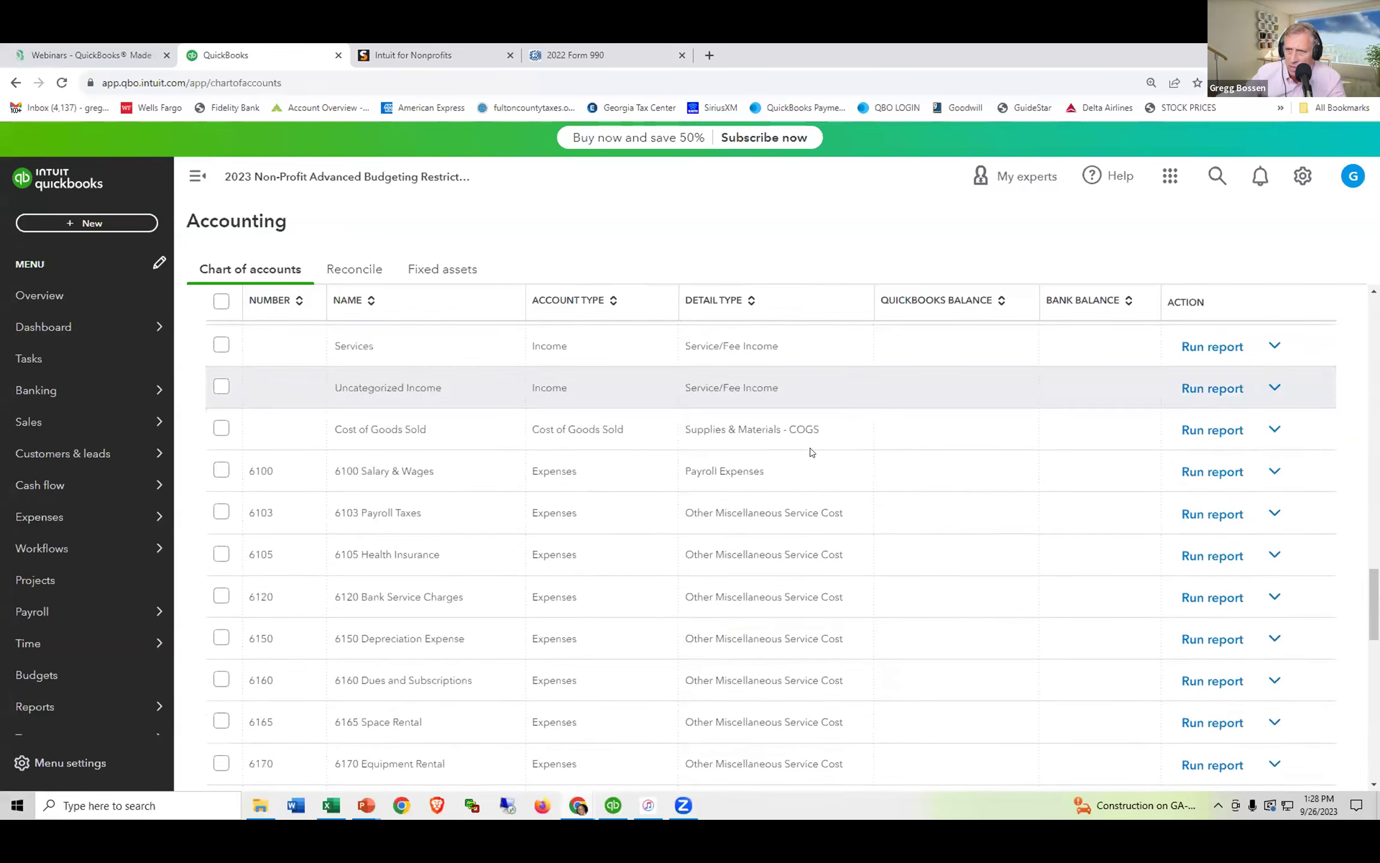
scroll(810, 452, up, 3)
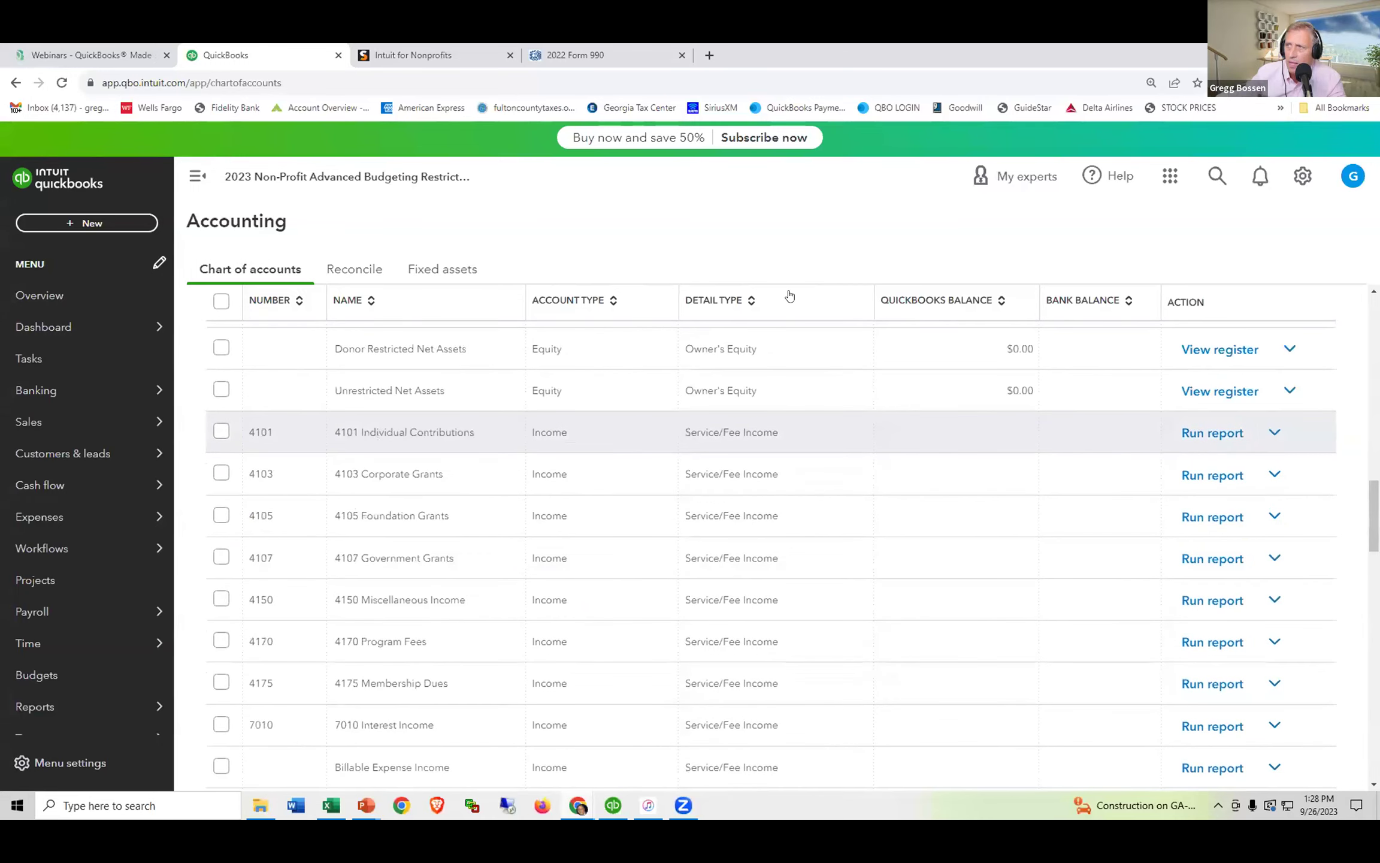
Step: Switch to the 2023 Non-Profit (Use for Chapter 3,11-12) company
click(1299, 182)
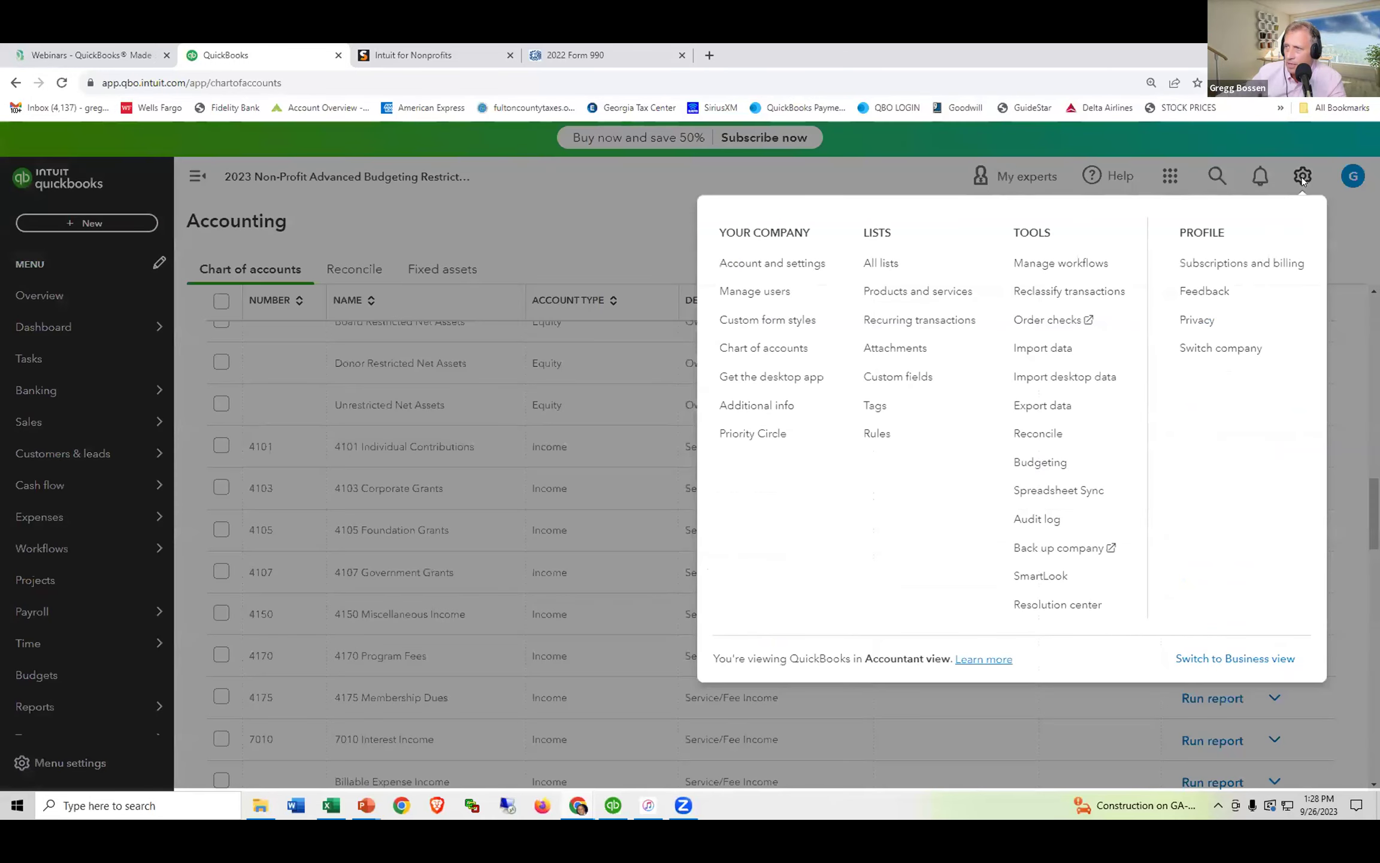
click(1202, 344)
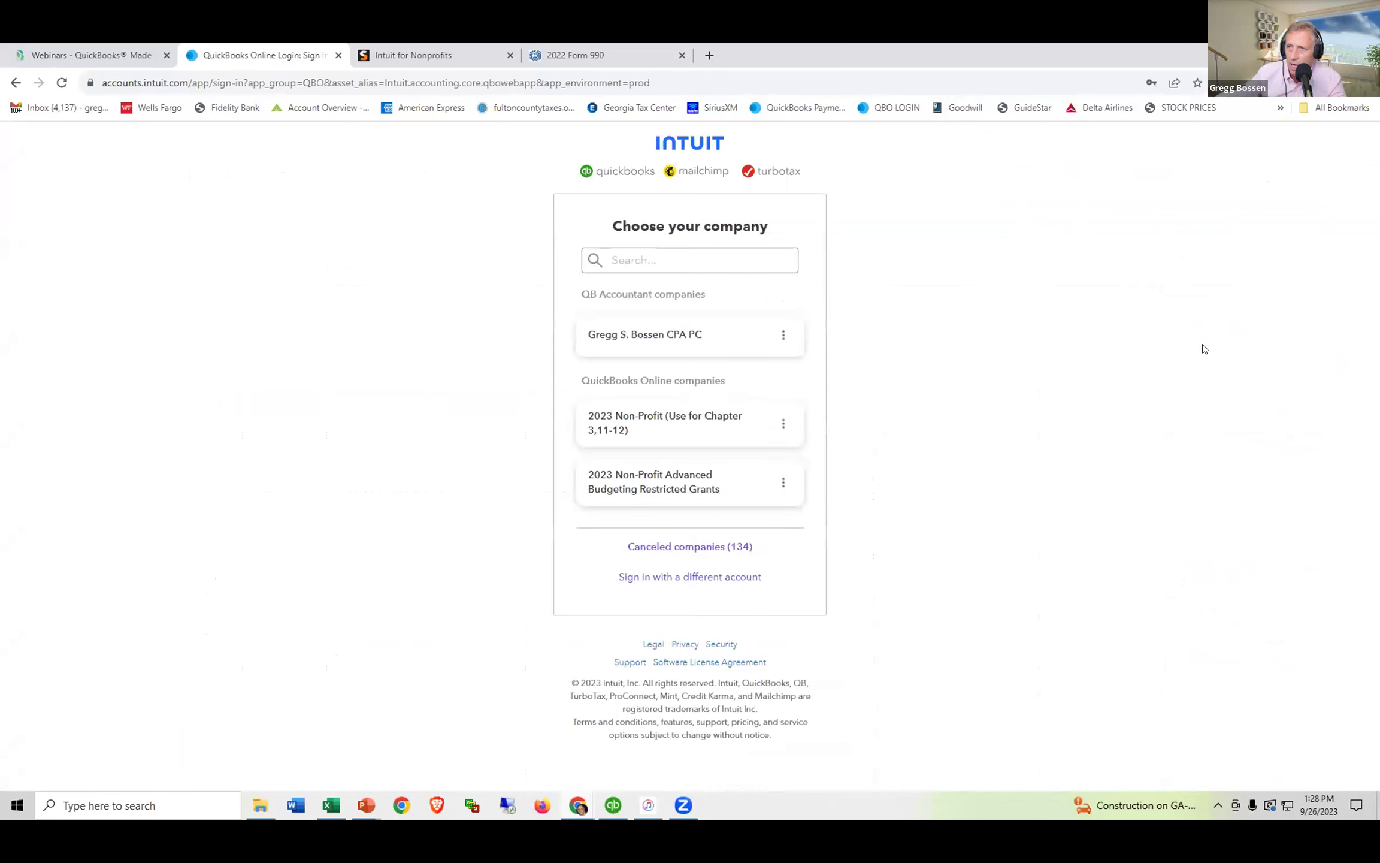
click(621, 421)
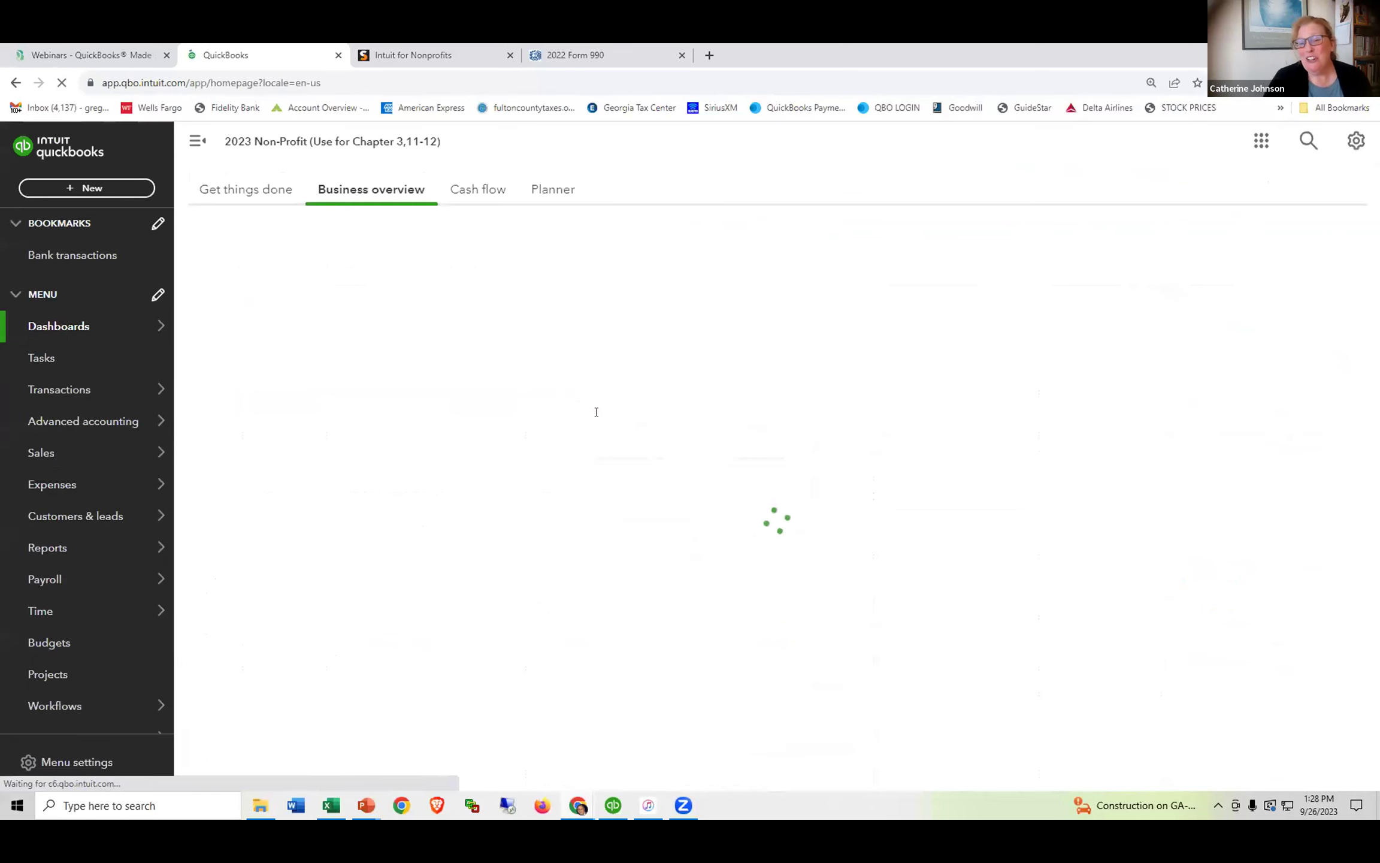
Step: Open the chart of accounts from the gear menu
mouse_move(160, 512)
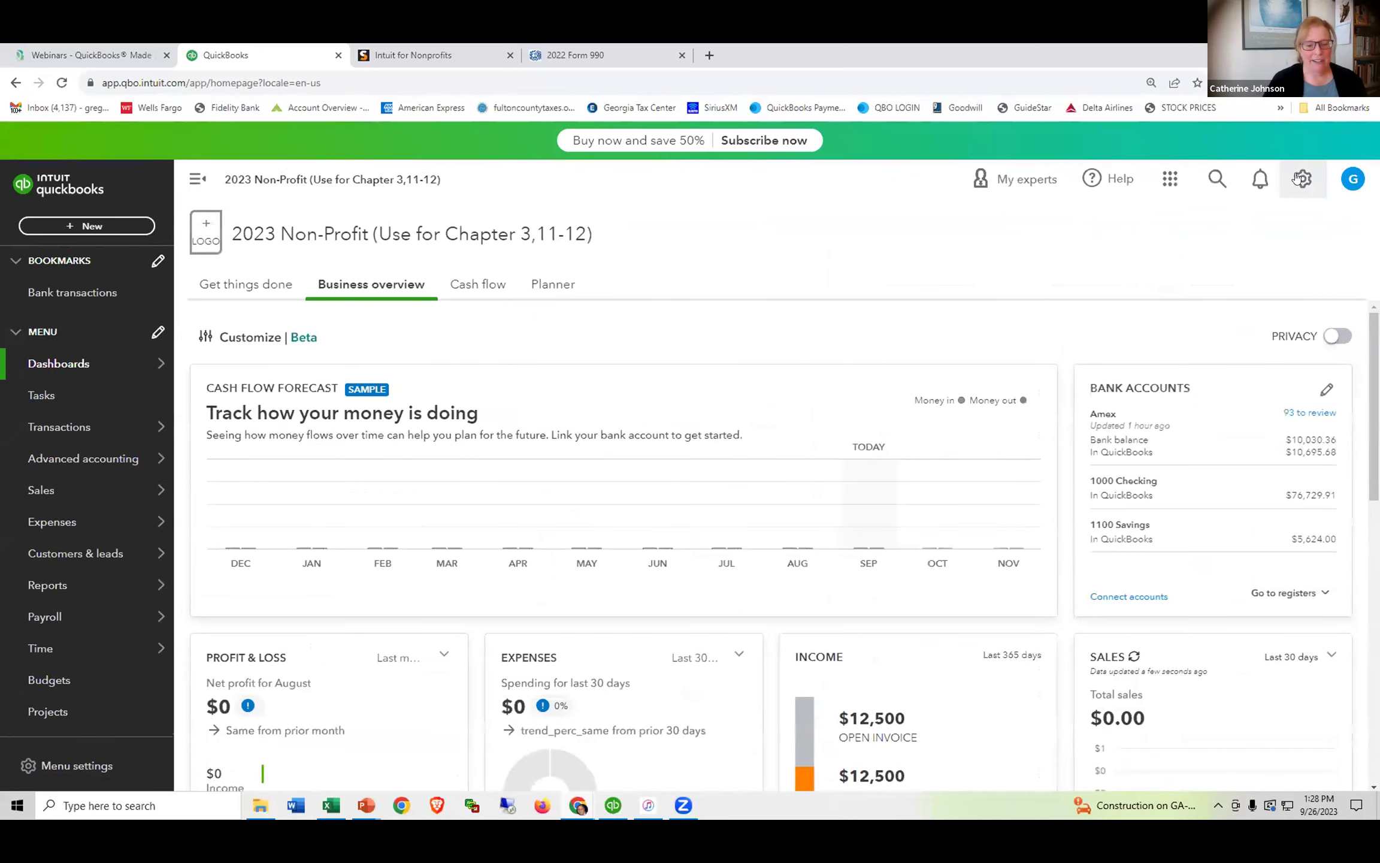
click(1297, 178)
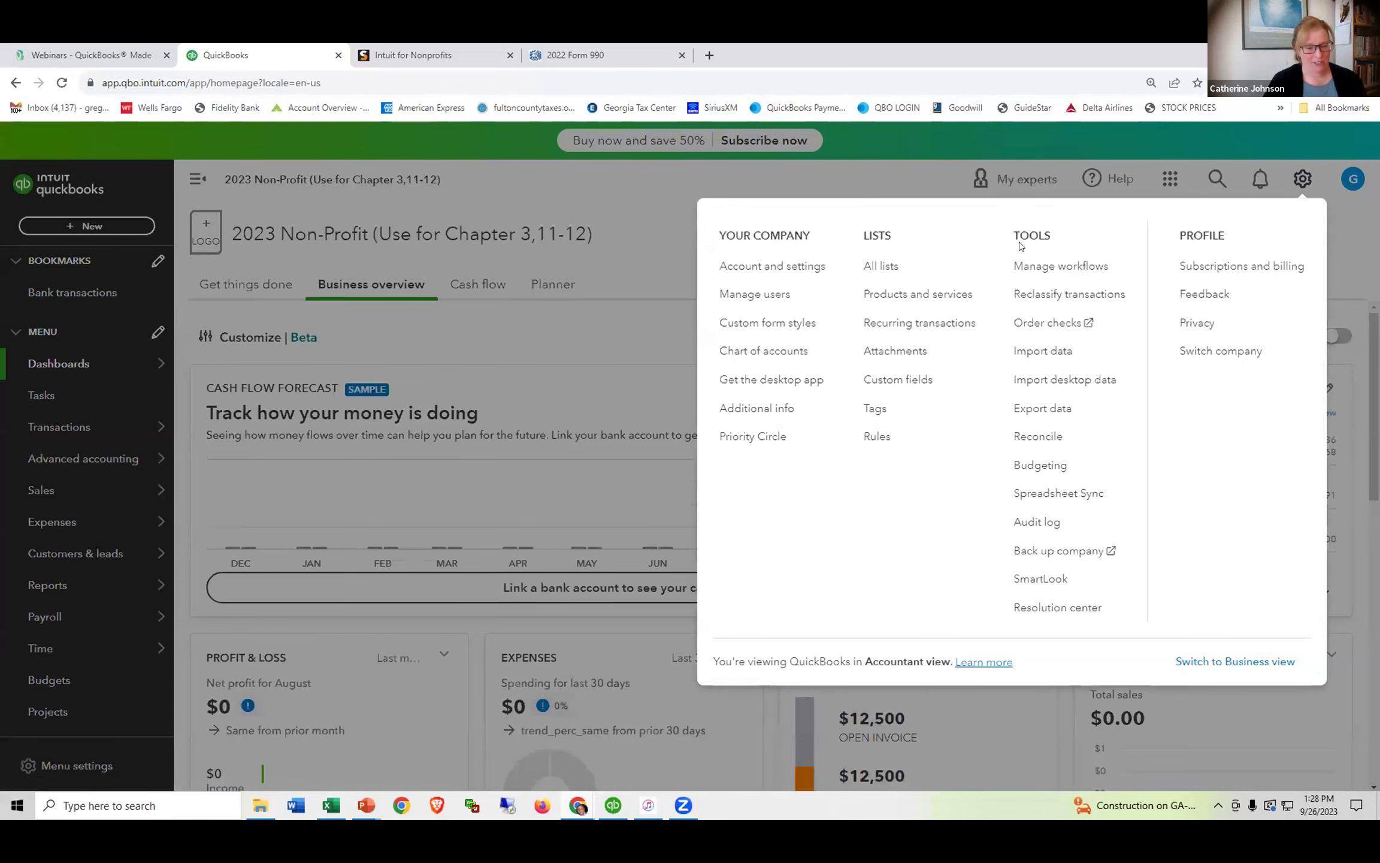
click(809, 353)
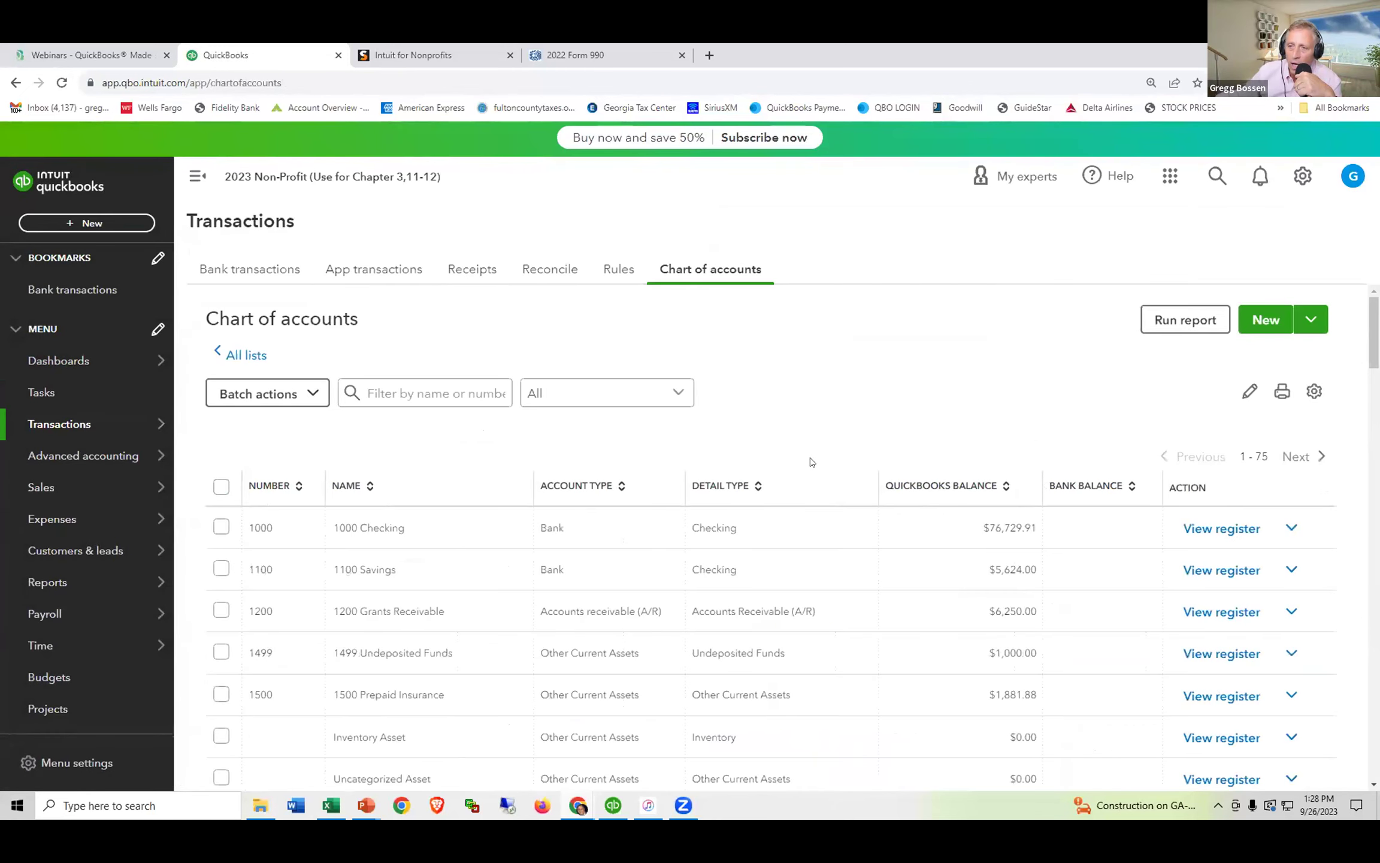
Step: Scroll and zoom in on accounts 4900, 4910 and 4920, then open the gear menu
scroll(806, 432, down, 15)
scroll(818, 468, down, 3)
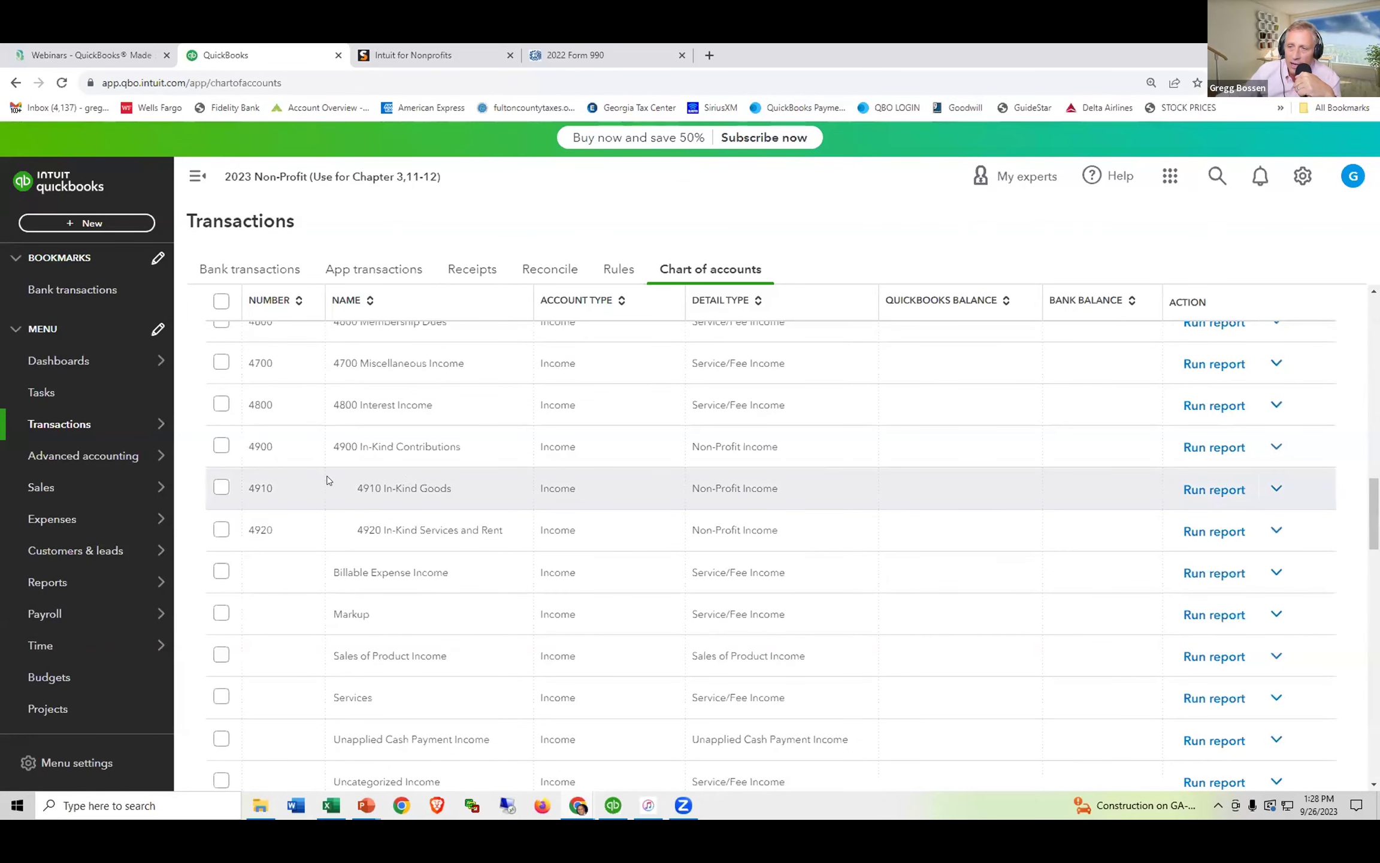
key(super+plus)
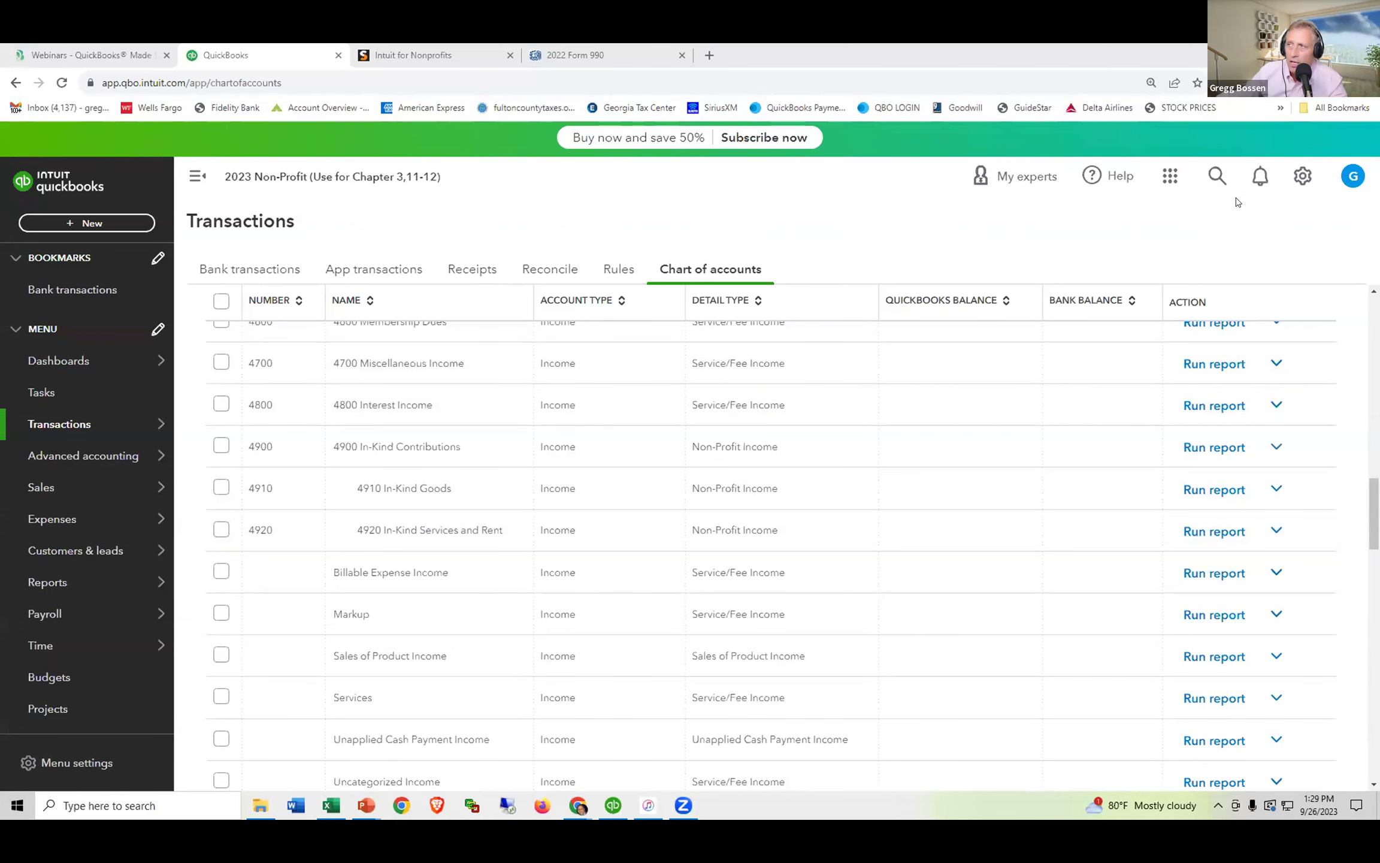
click(1303, 177)
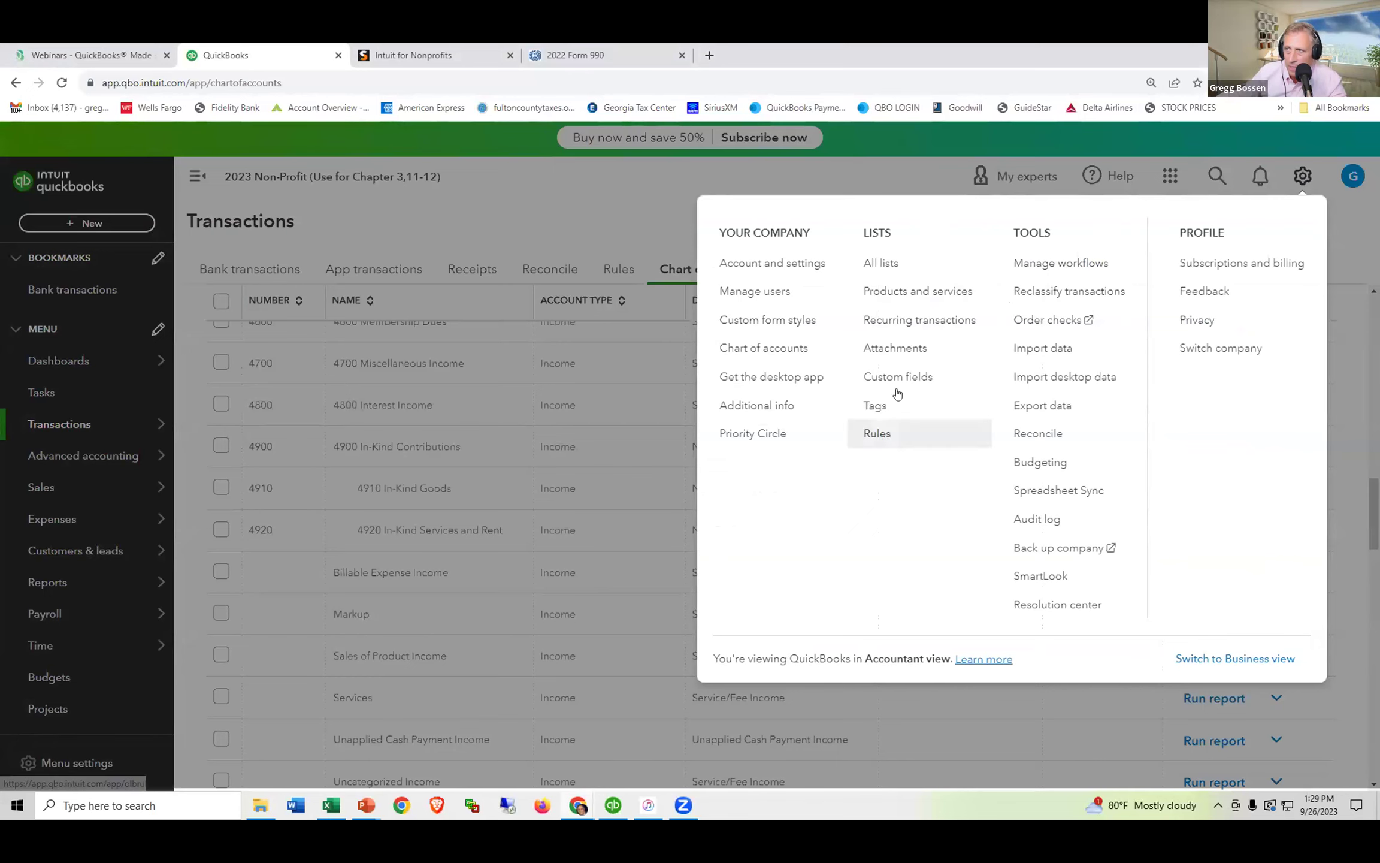
Step: Review the recurring in-kind rent template (4920 credit, 6165 Space Rental 8,000.00), then switch to QuickBooks Desktop
click(882, 321)
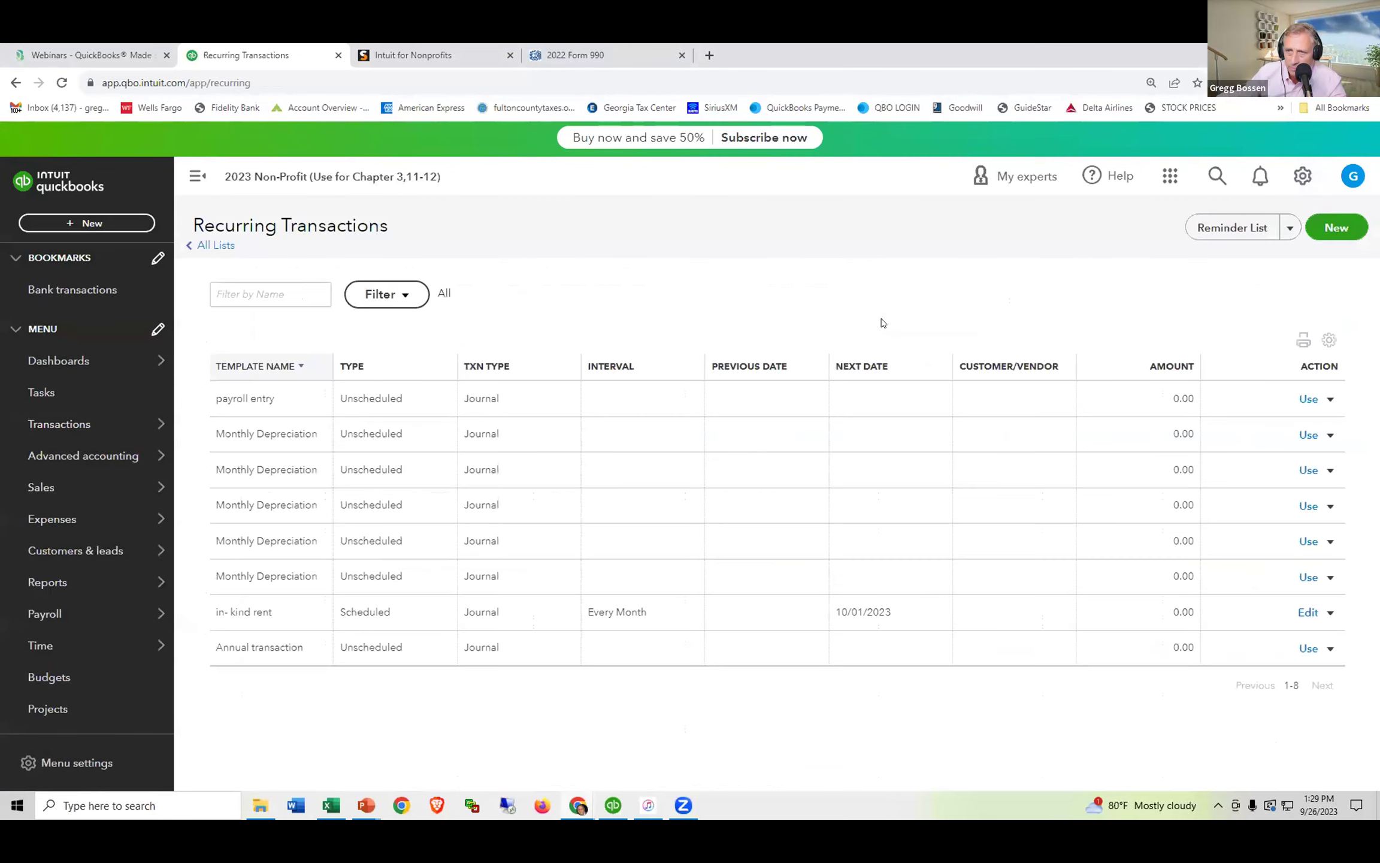
click(1306, 612)
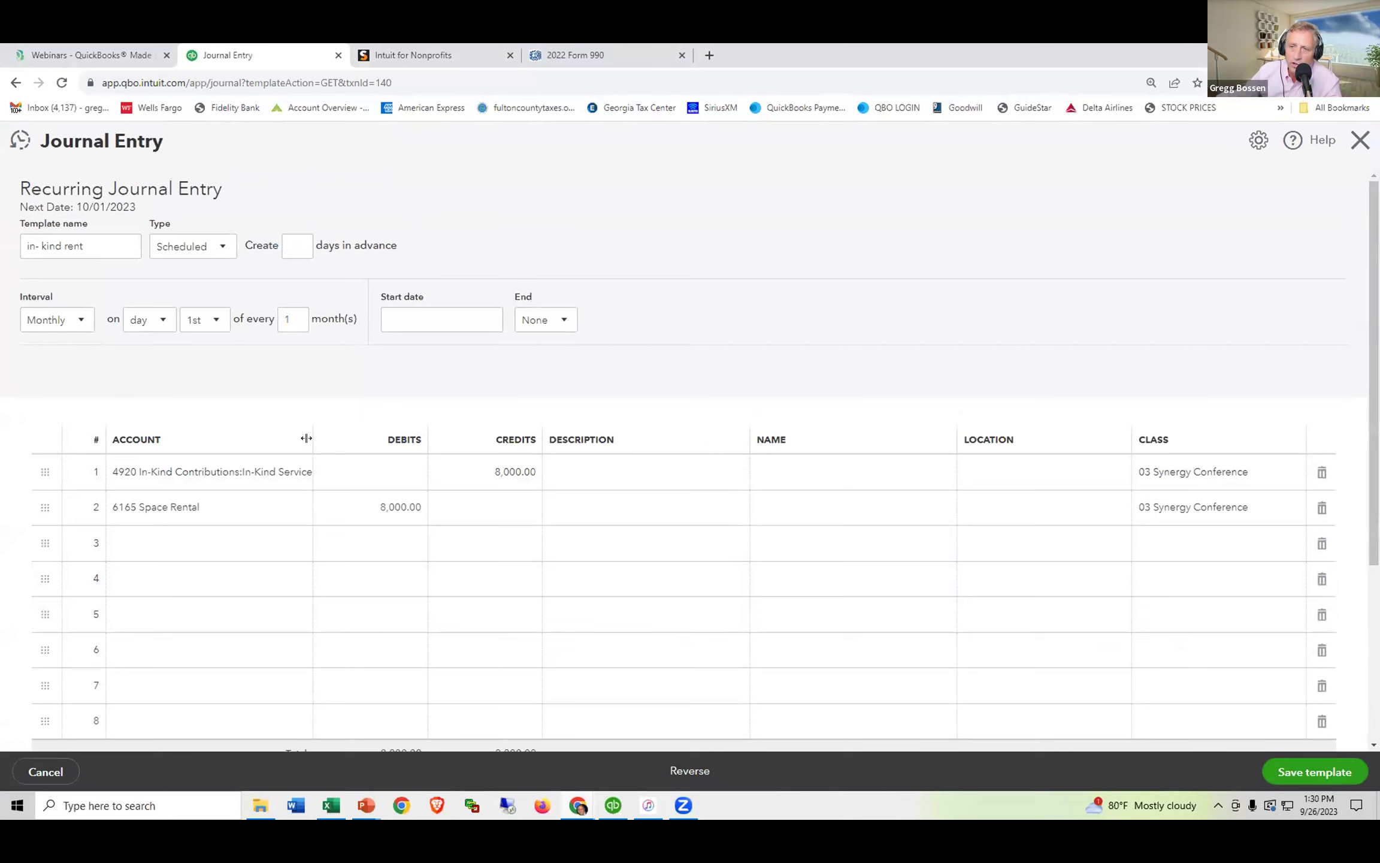
drag(308, 431, 359, 439)
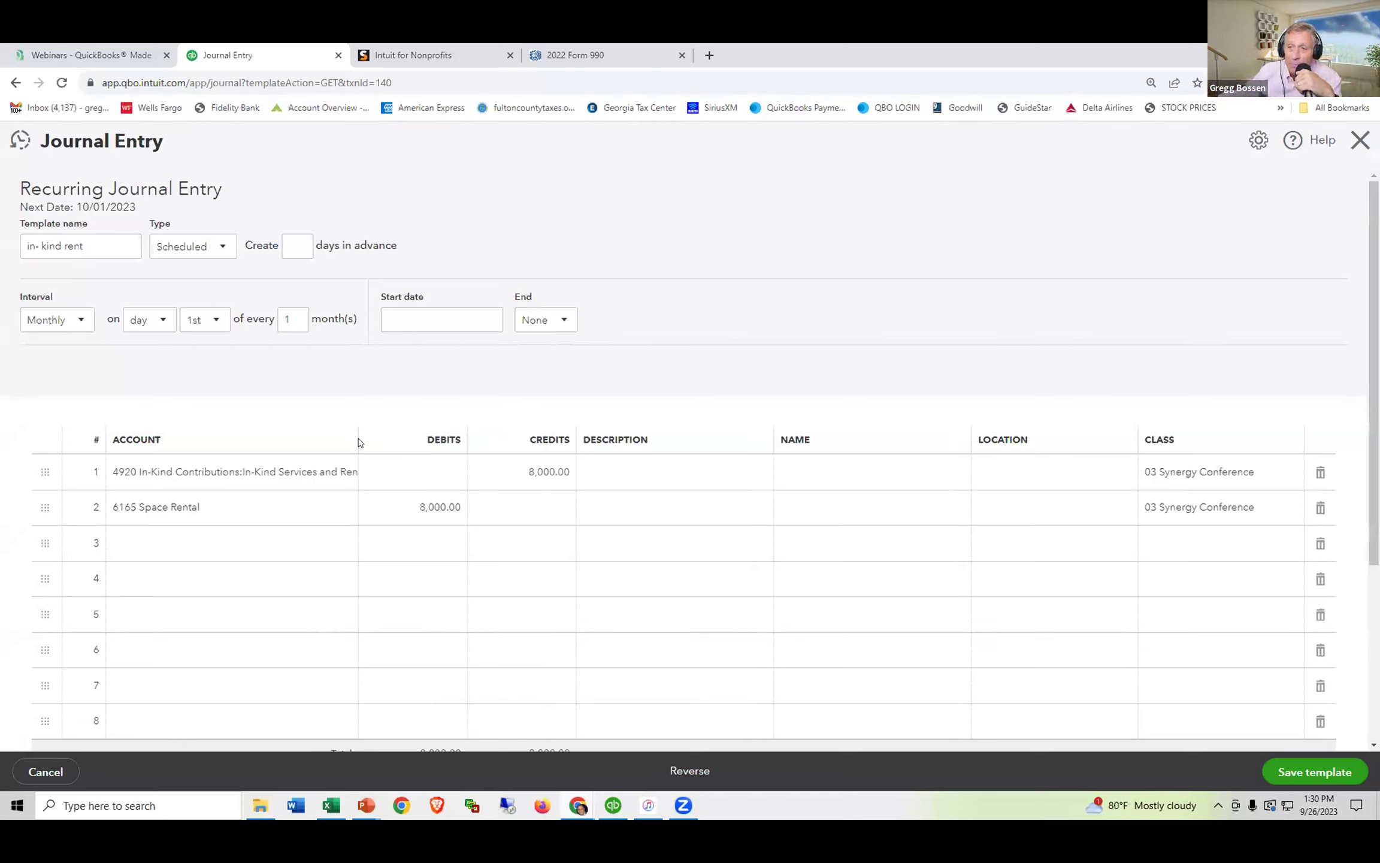
drag(359, 441, 379, 442)
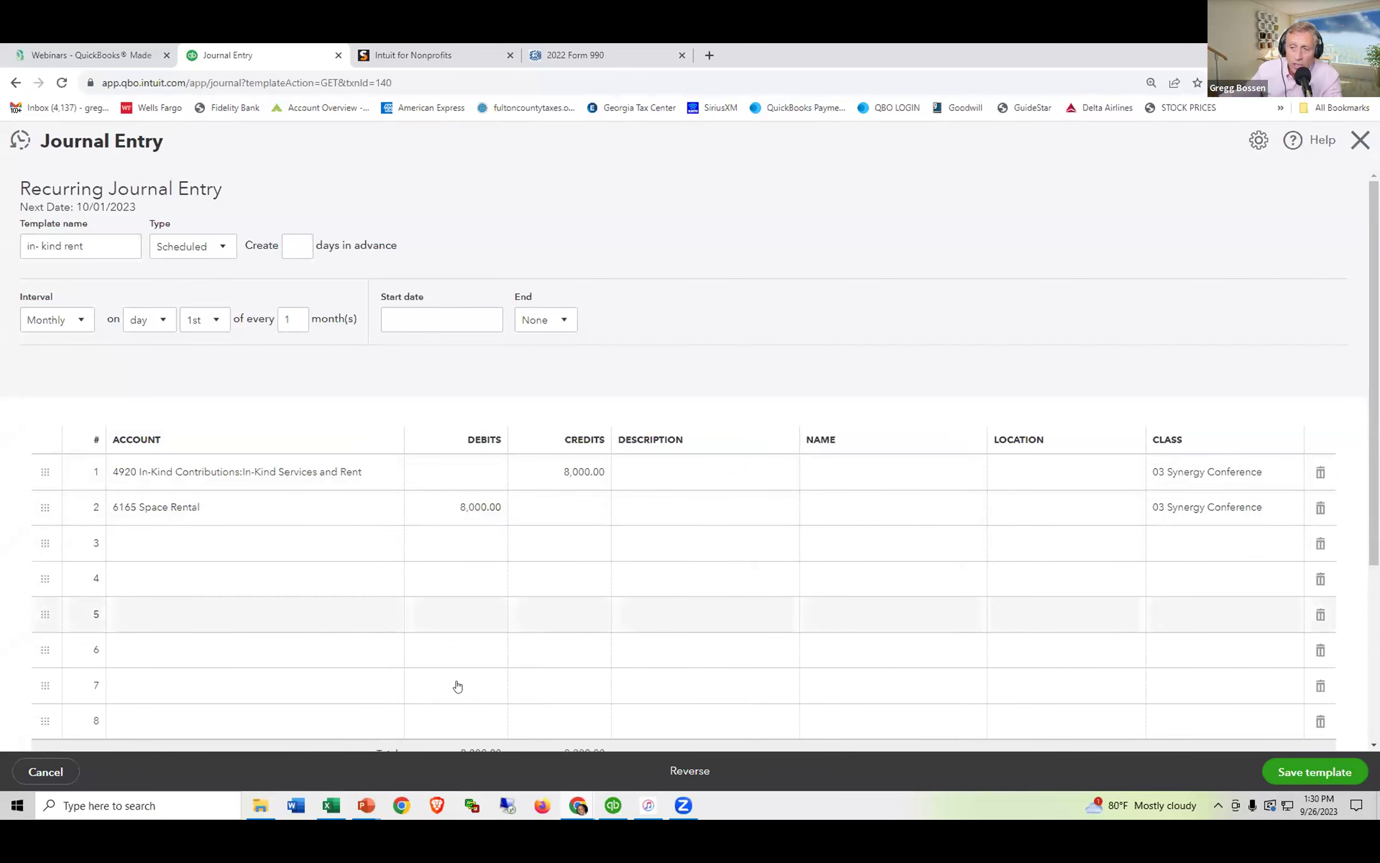
click(612, 804)
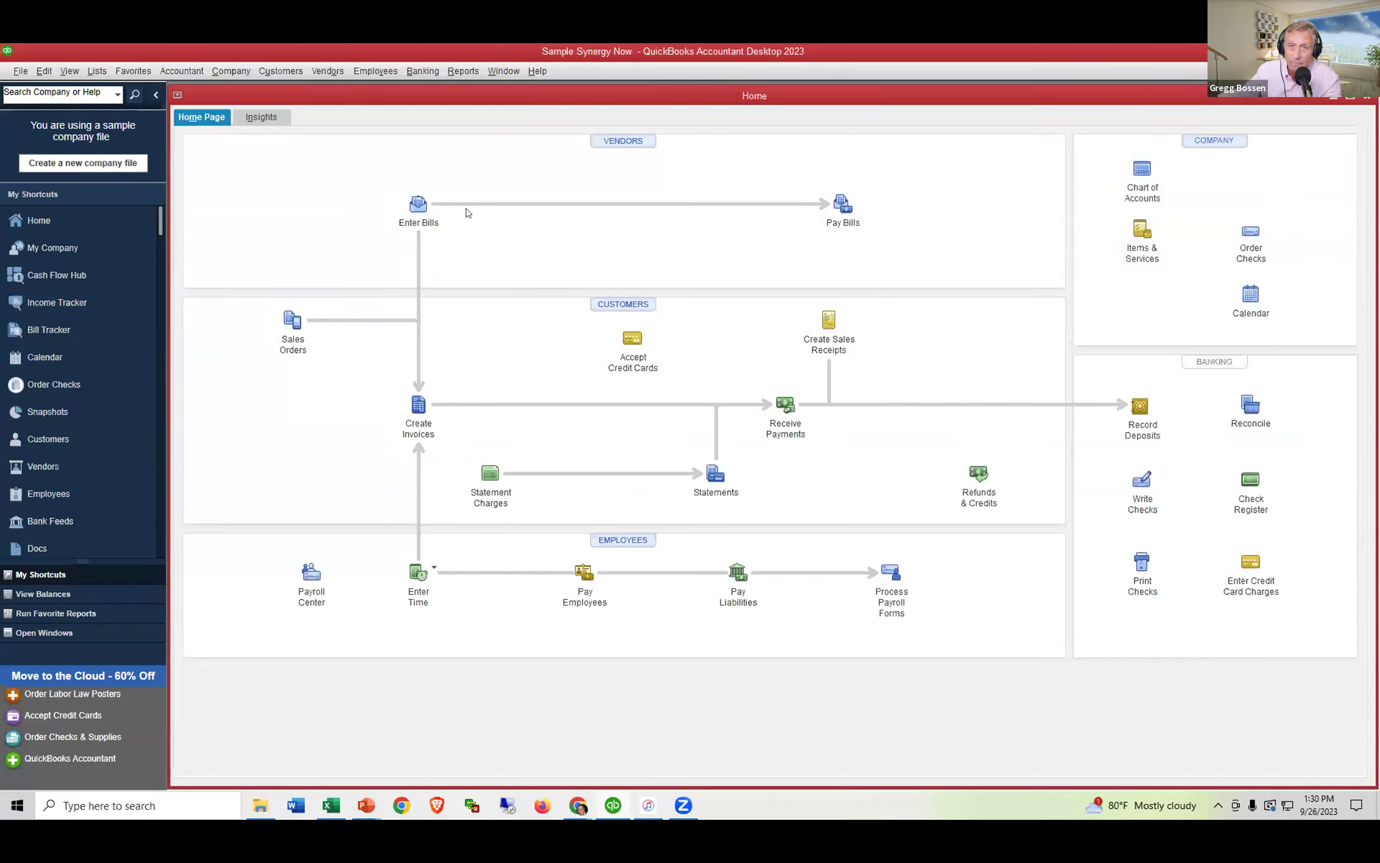
Step: Open Make General Journal Entries from the Company menu in QuickBooks Desktop
click(228, 72)
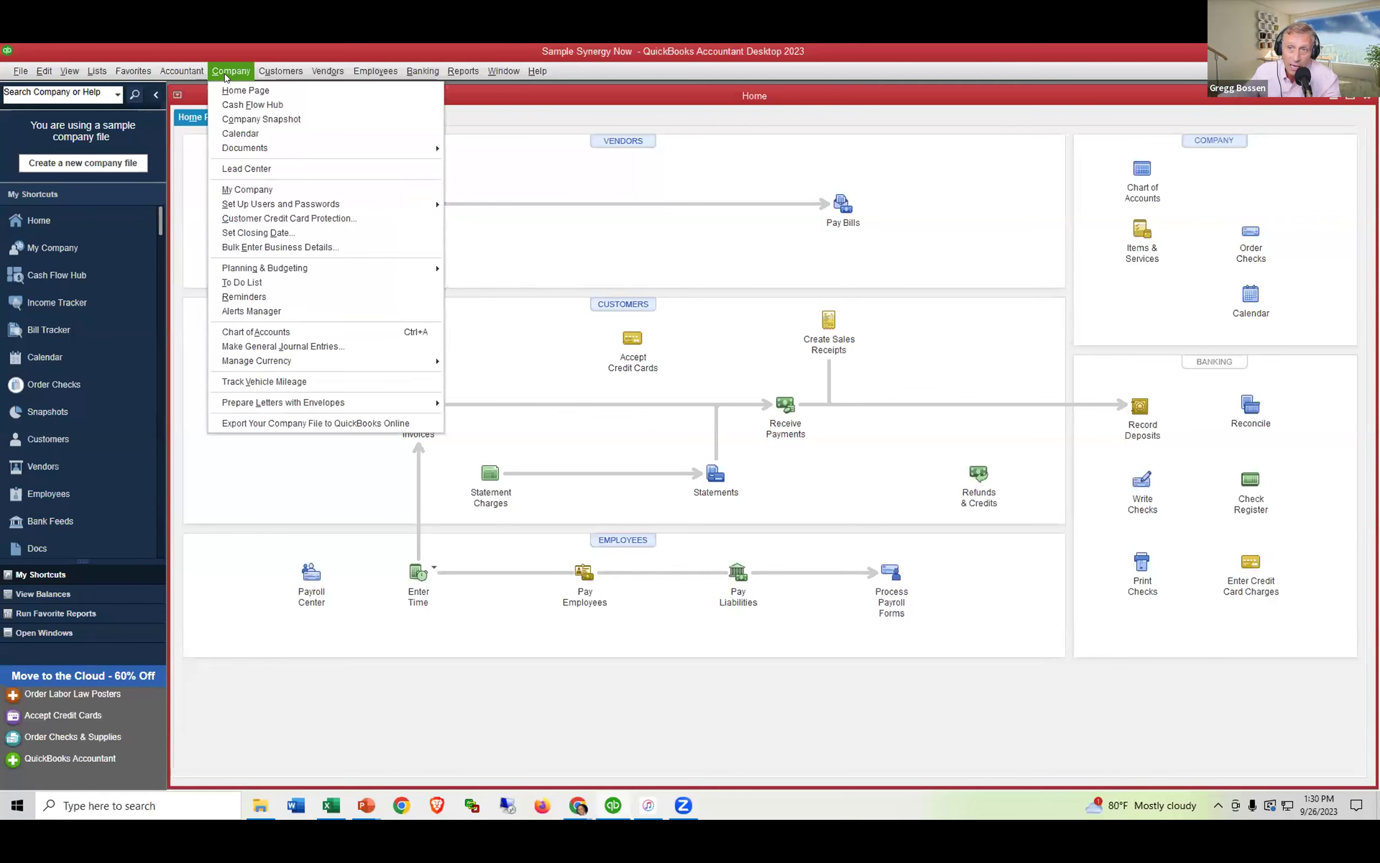
click(254, 348)
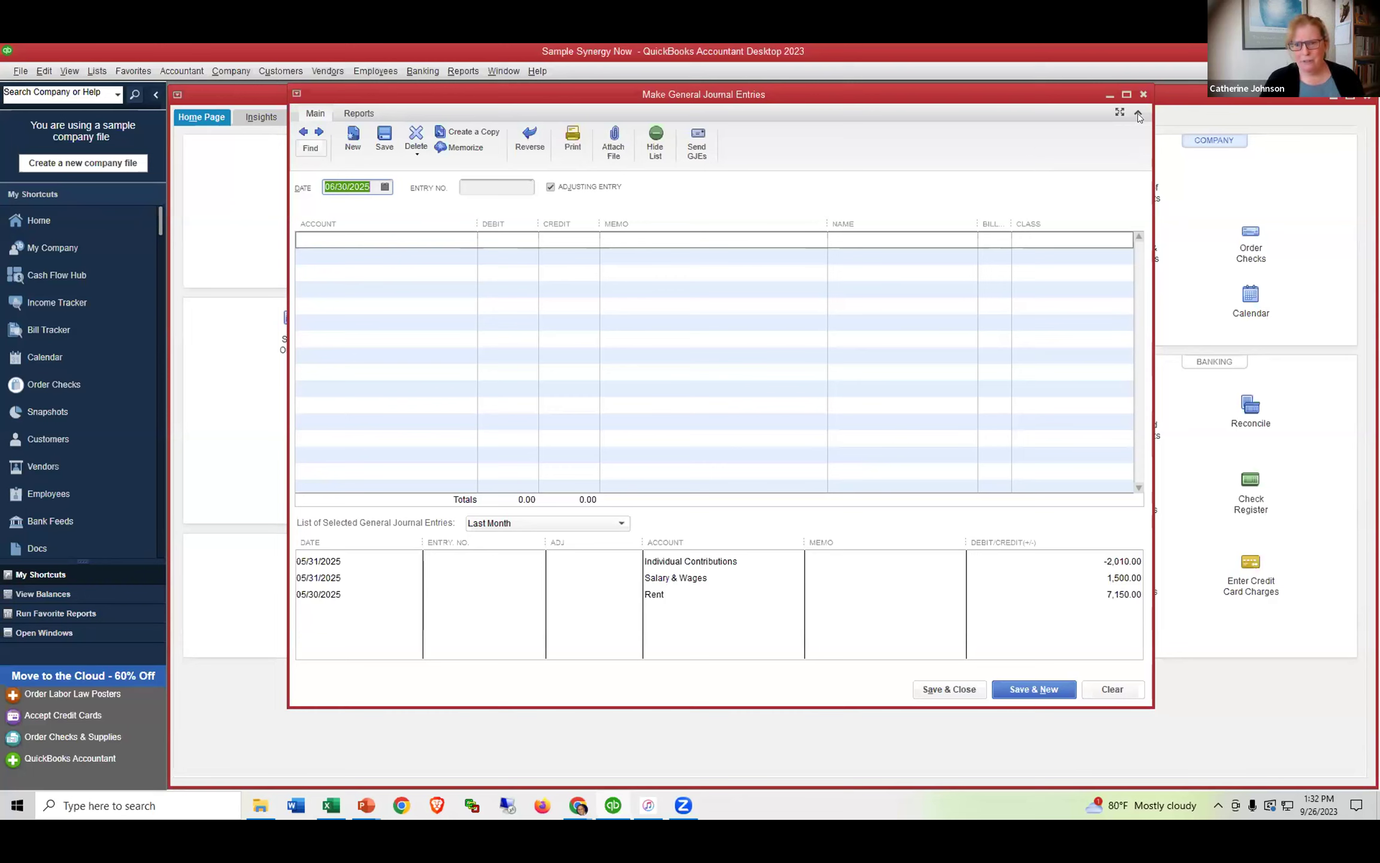
Step: Close the journal entry window and run the standard Profit & Loss report for June 2025
click(1142, 94)
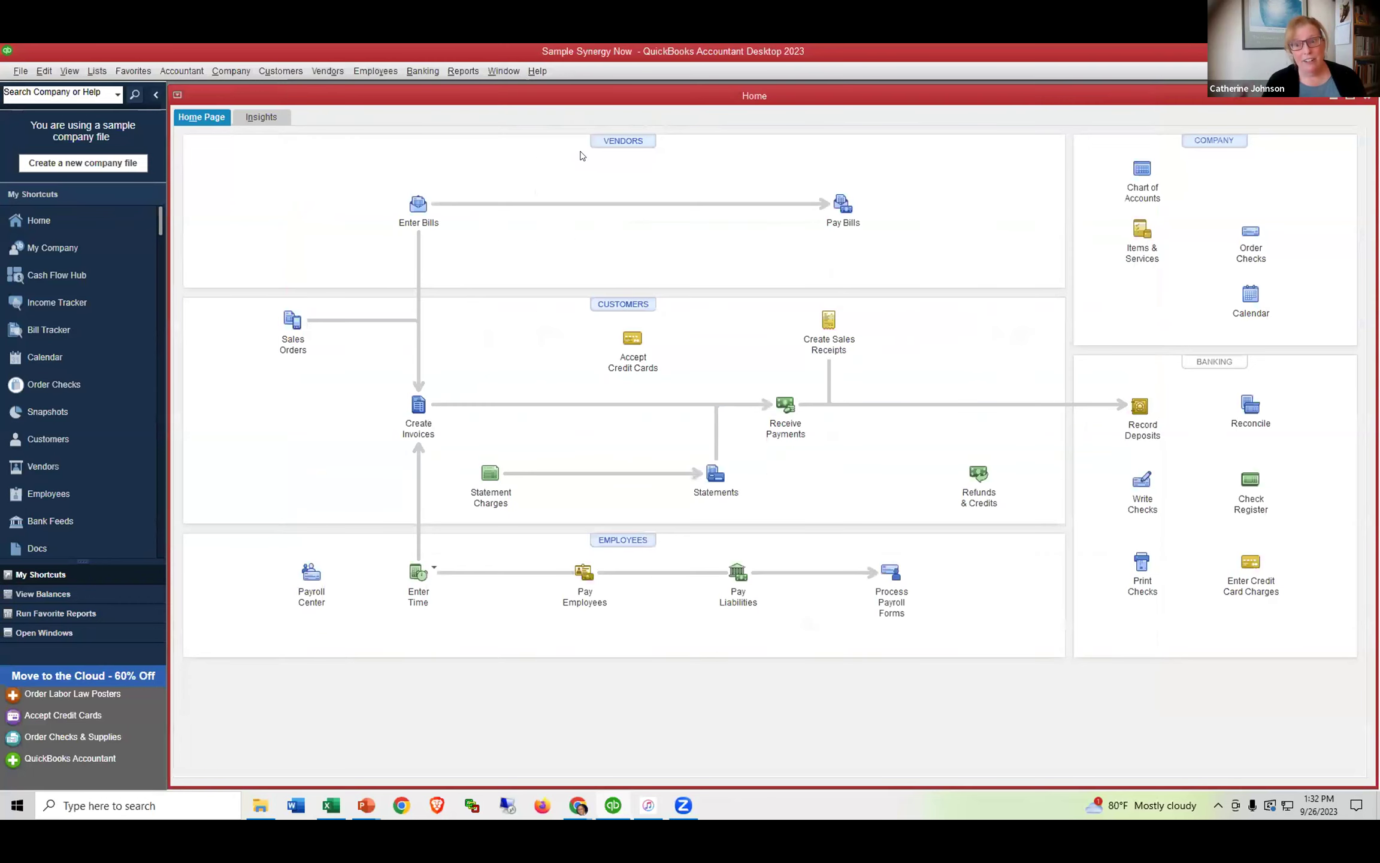
click(463, 71)
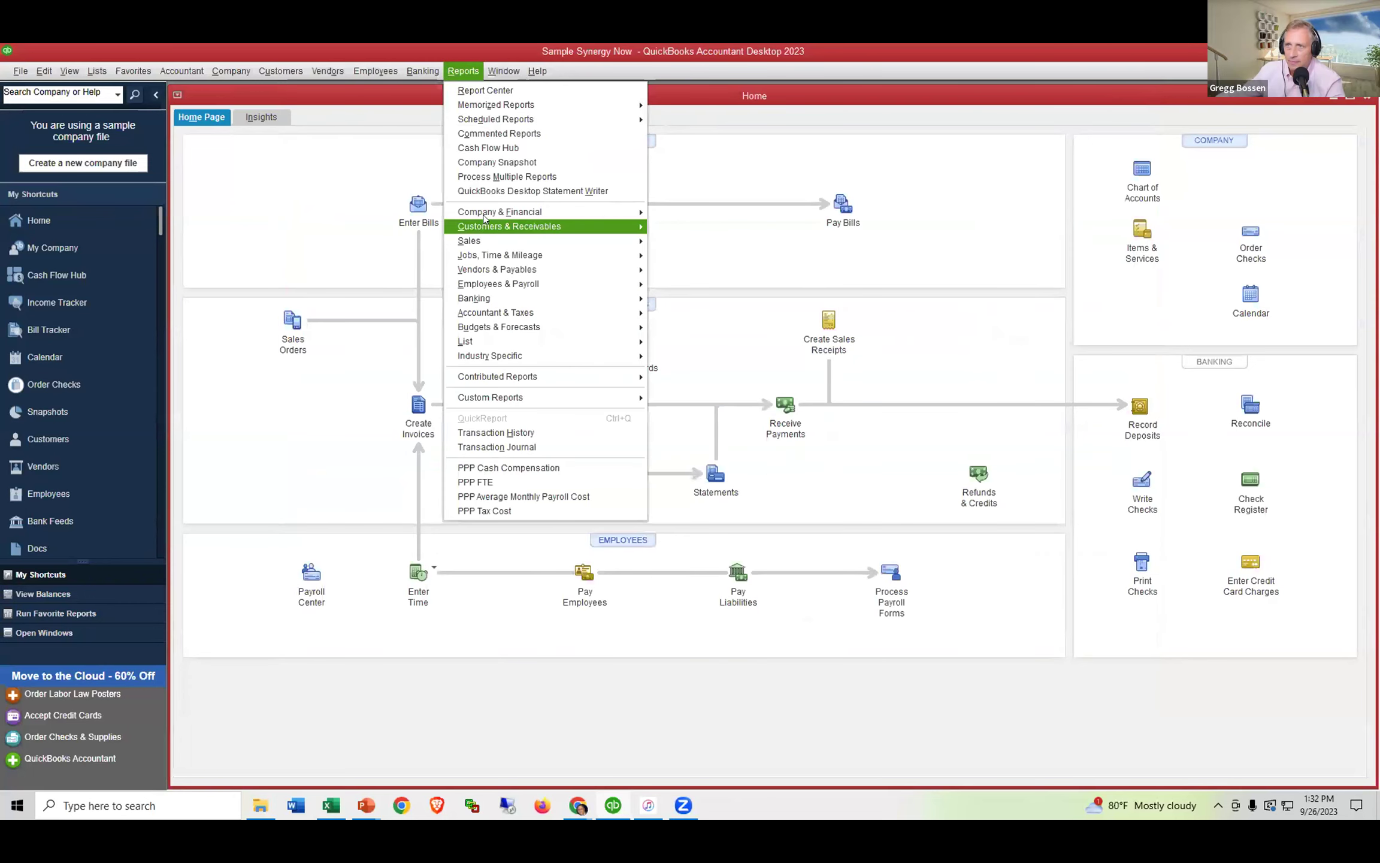
mouse_move(486, 214)
click(688, 214)
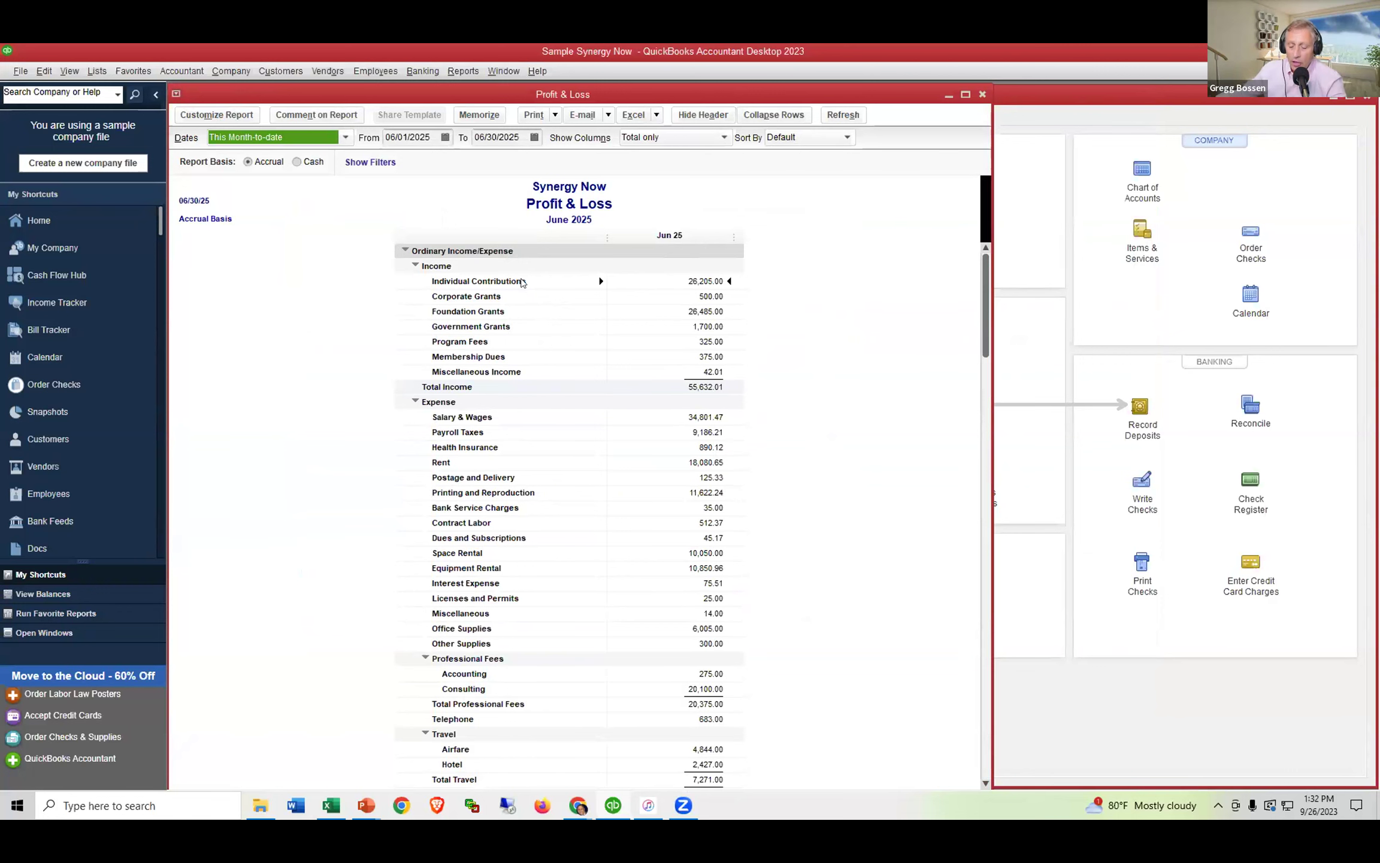
Step: Return to the PowerPoint slide show and advance to the '3 Things To Be Tracked' slide
key(alt+Tab)
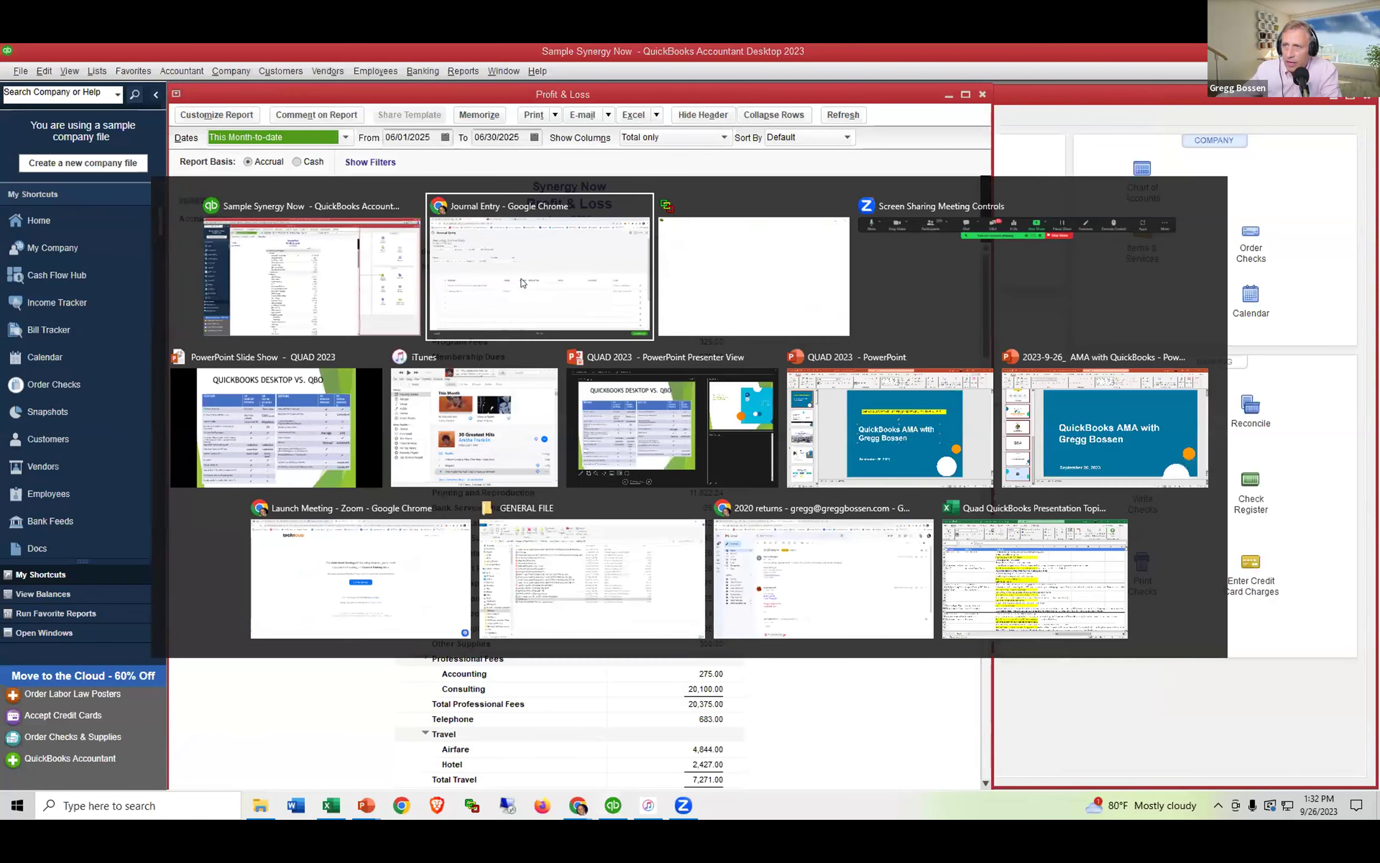
key(alt+Tab)
key(alt+Tab)
key(alt+Tab)
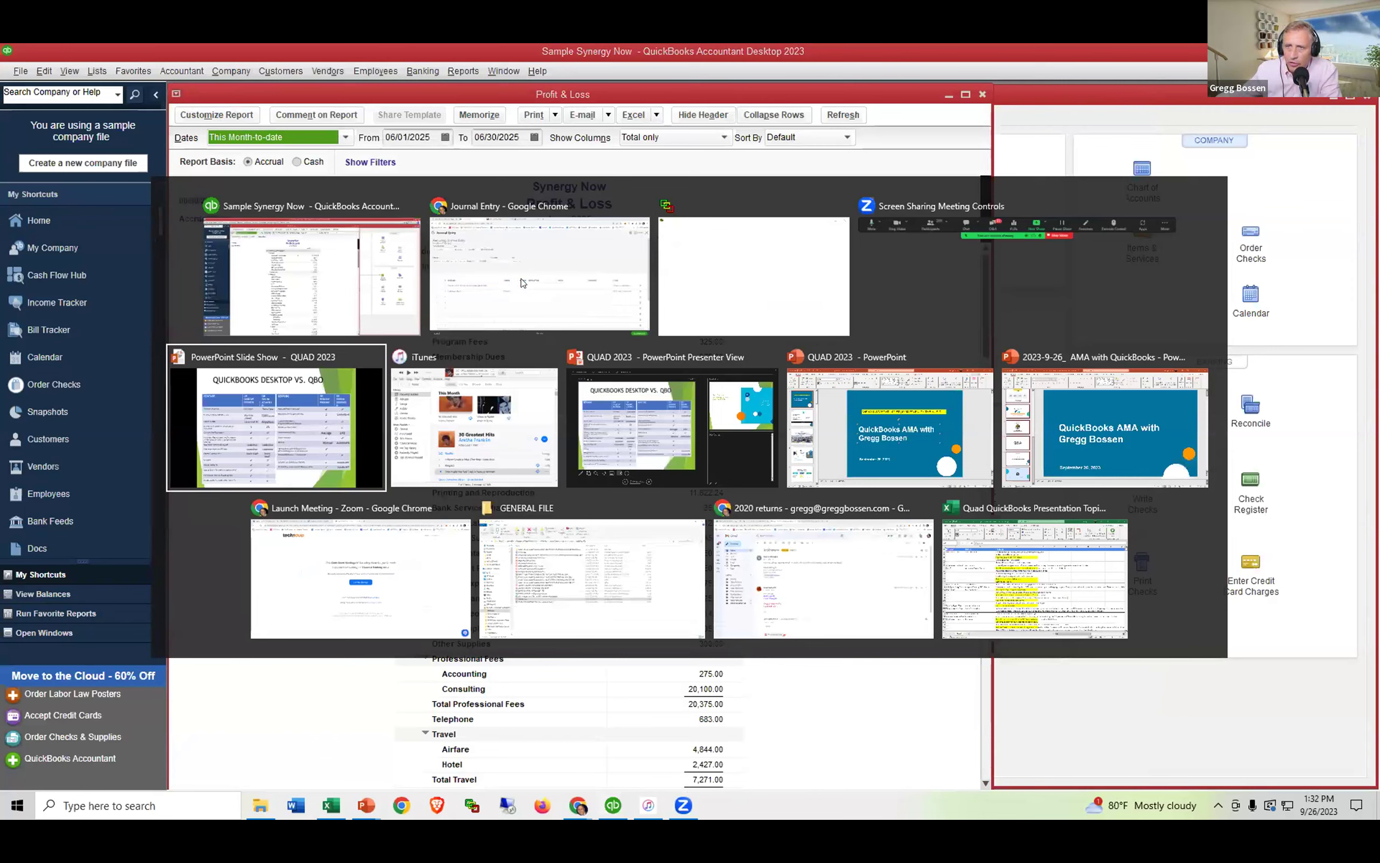
key(Right)
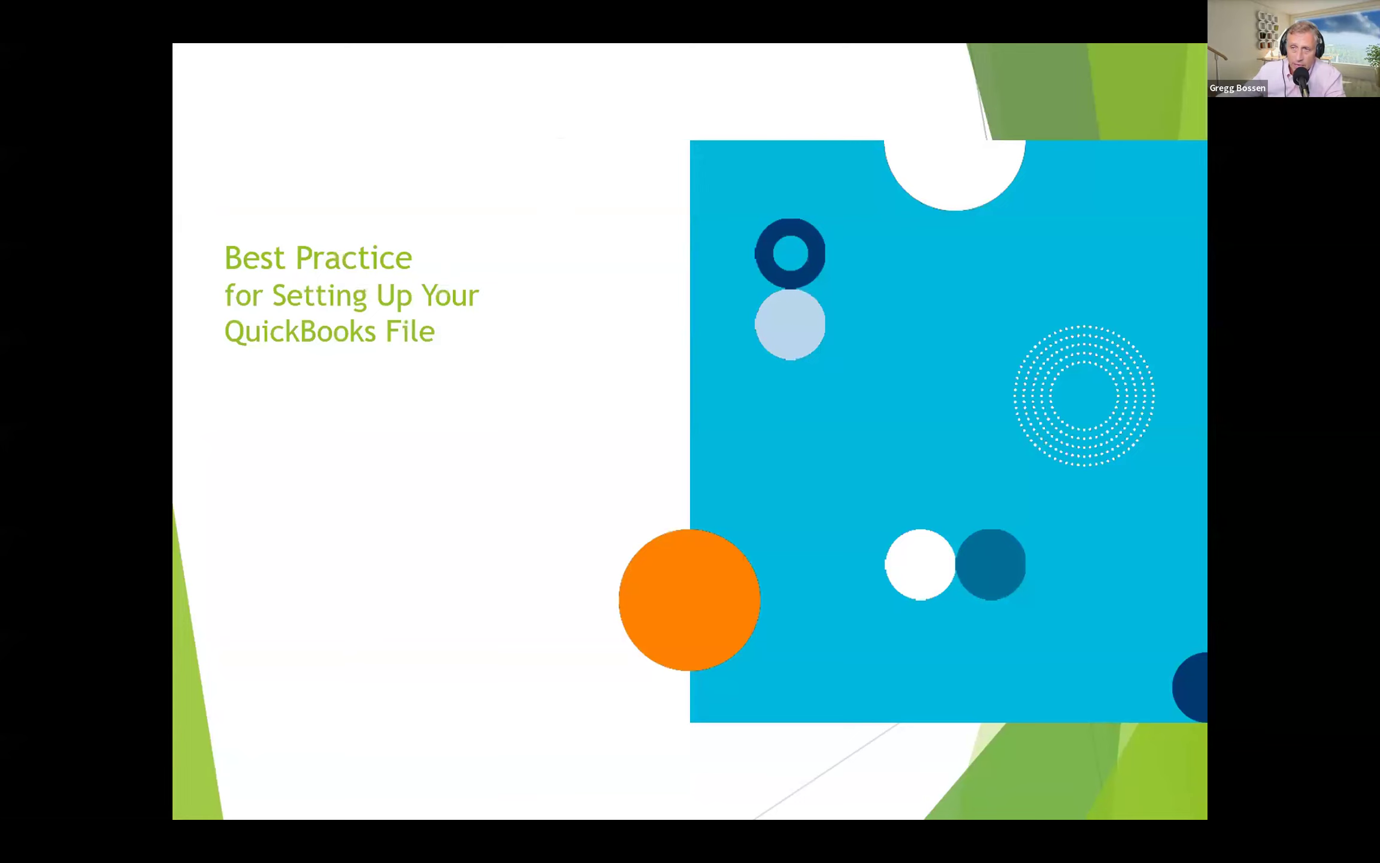
key(Right)
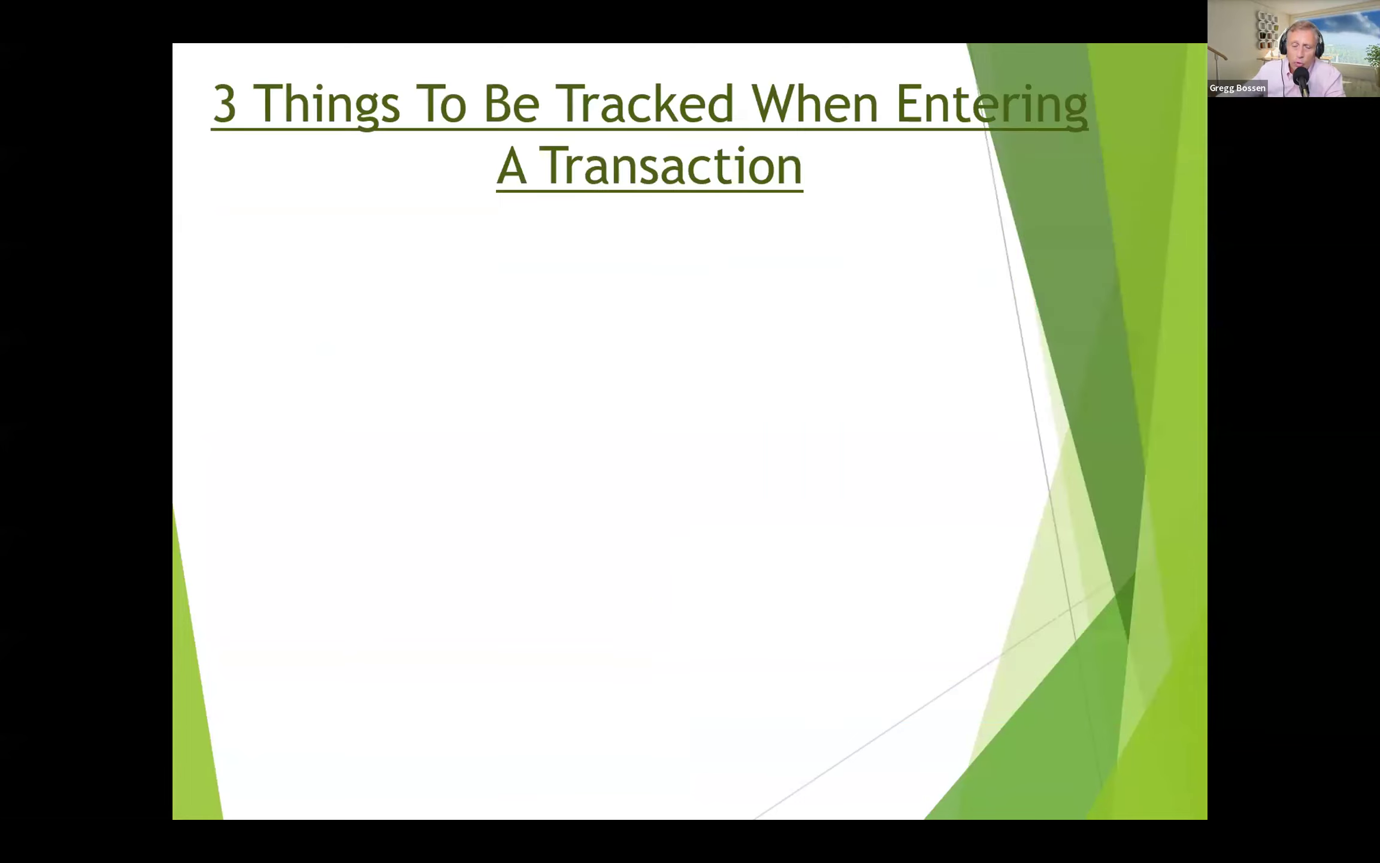
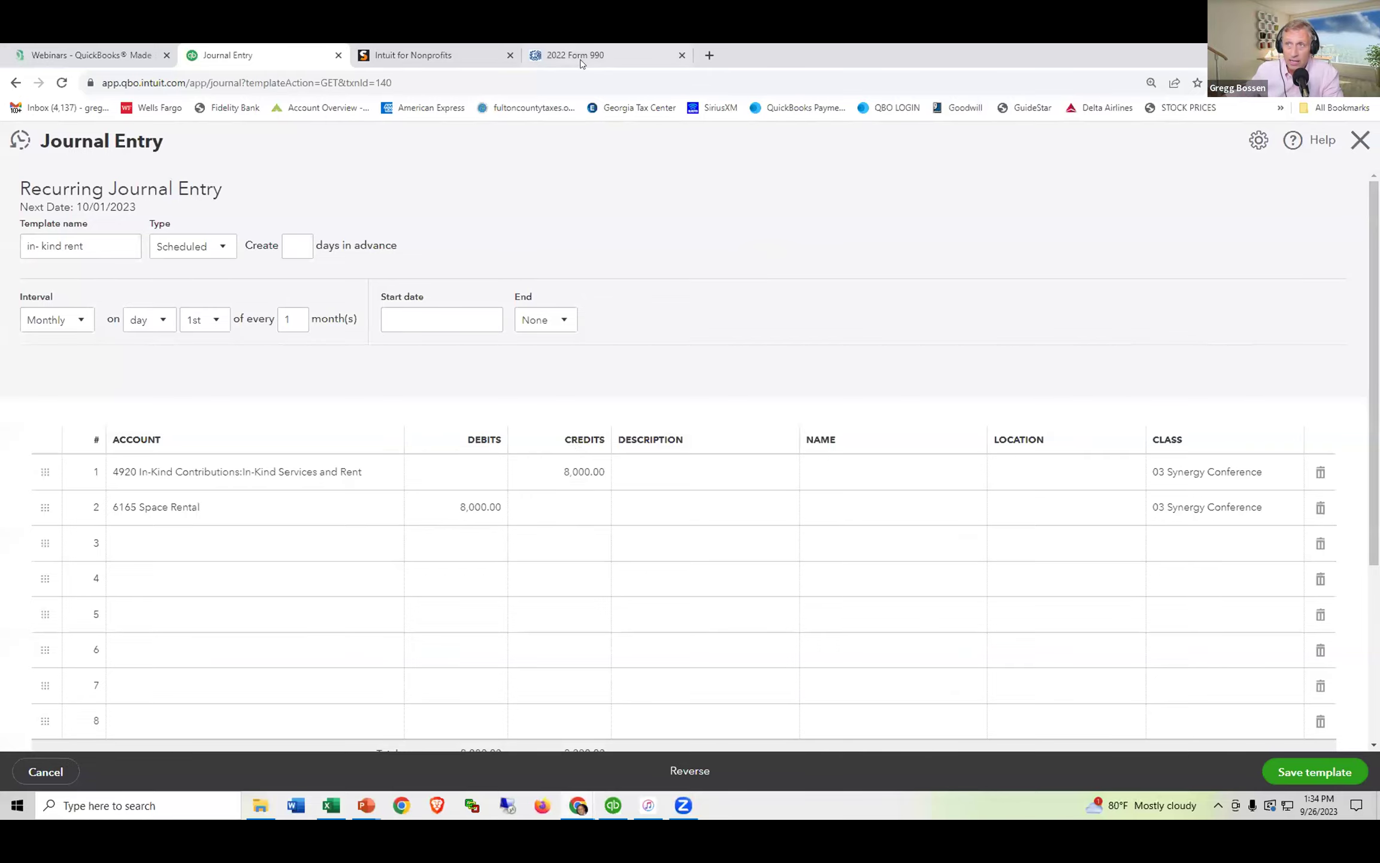
Step: Show the 2022 Form 990 PDF, zoomed in on Part IX, the Statement of Functional Expenses
click(578, 57)
scroll(540, 346, down, 20)
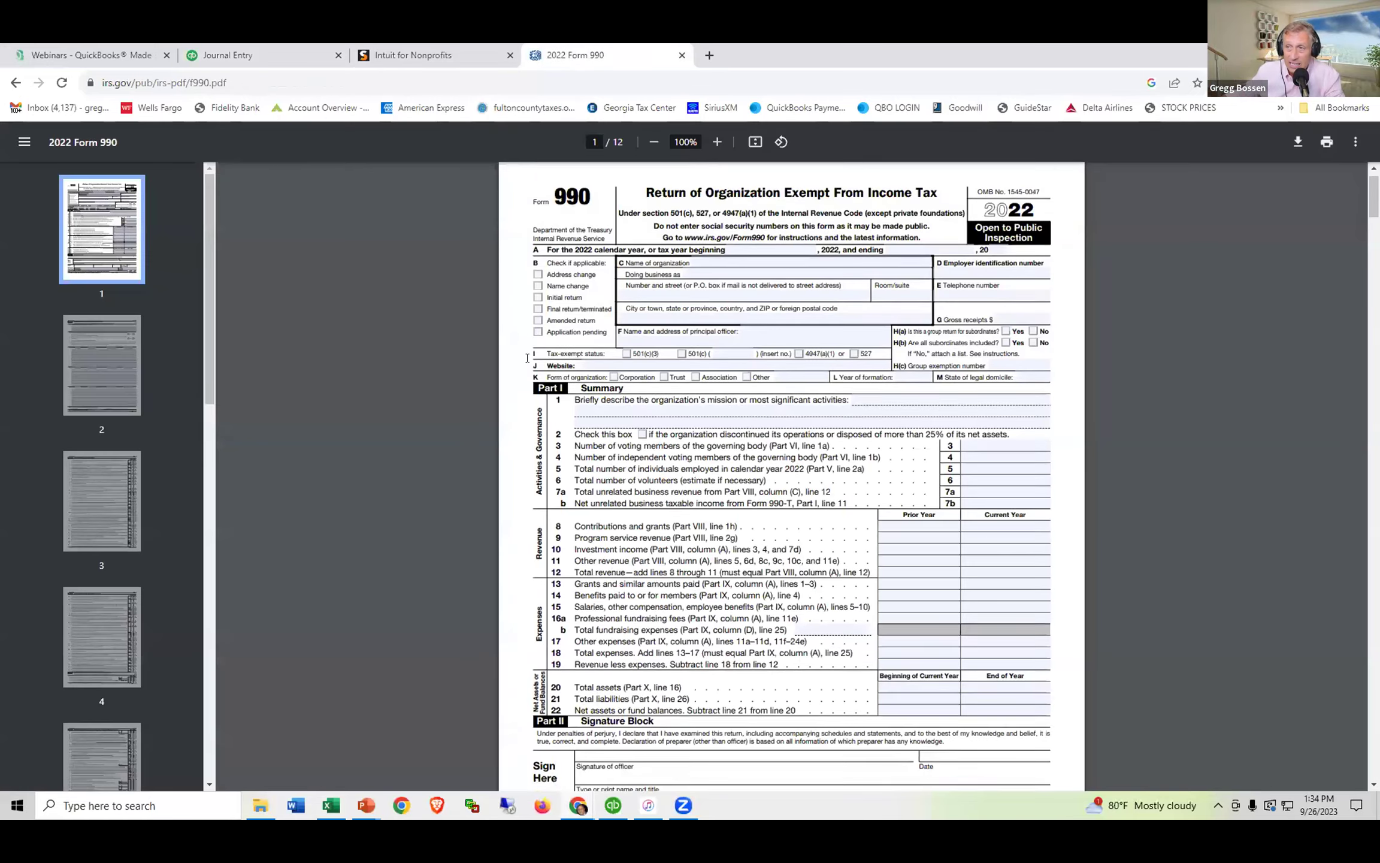
scroll(537, 358, down, 20)
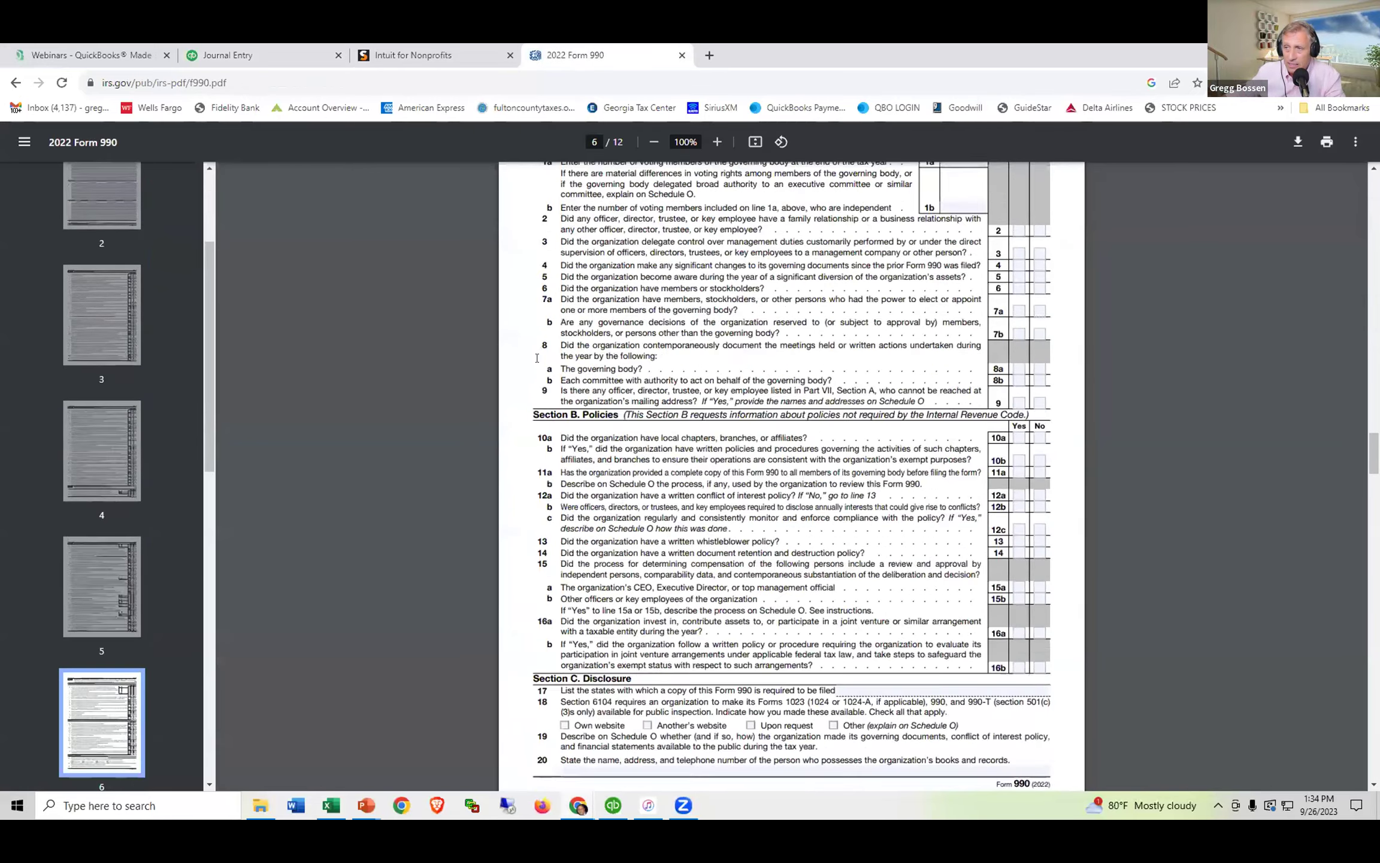
scroll(538, 360, up, 2)
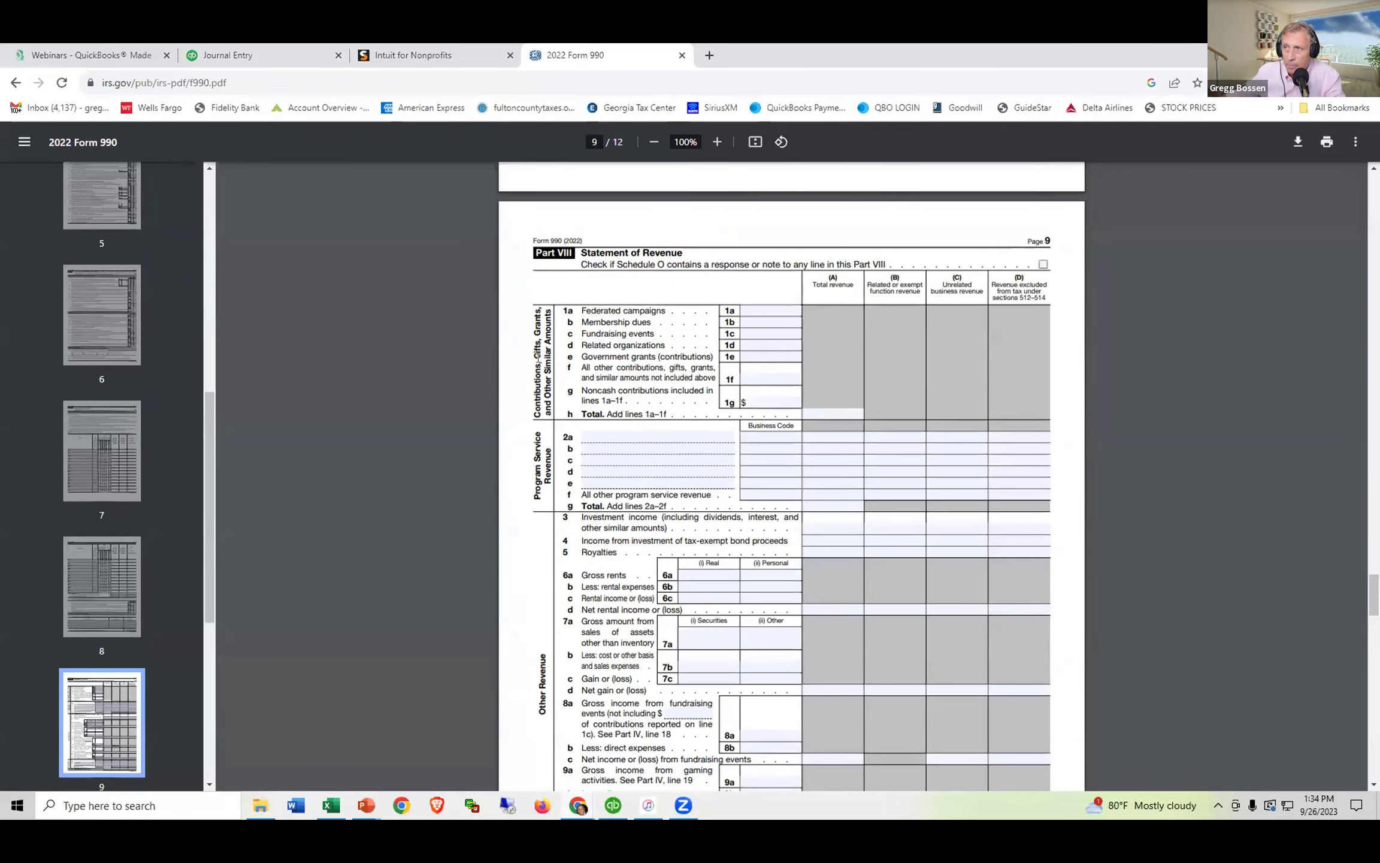
scroll(538, 359, down, 12)
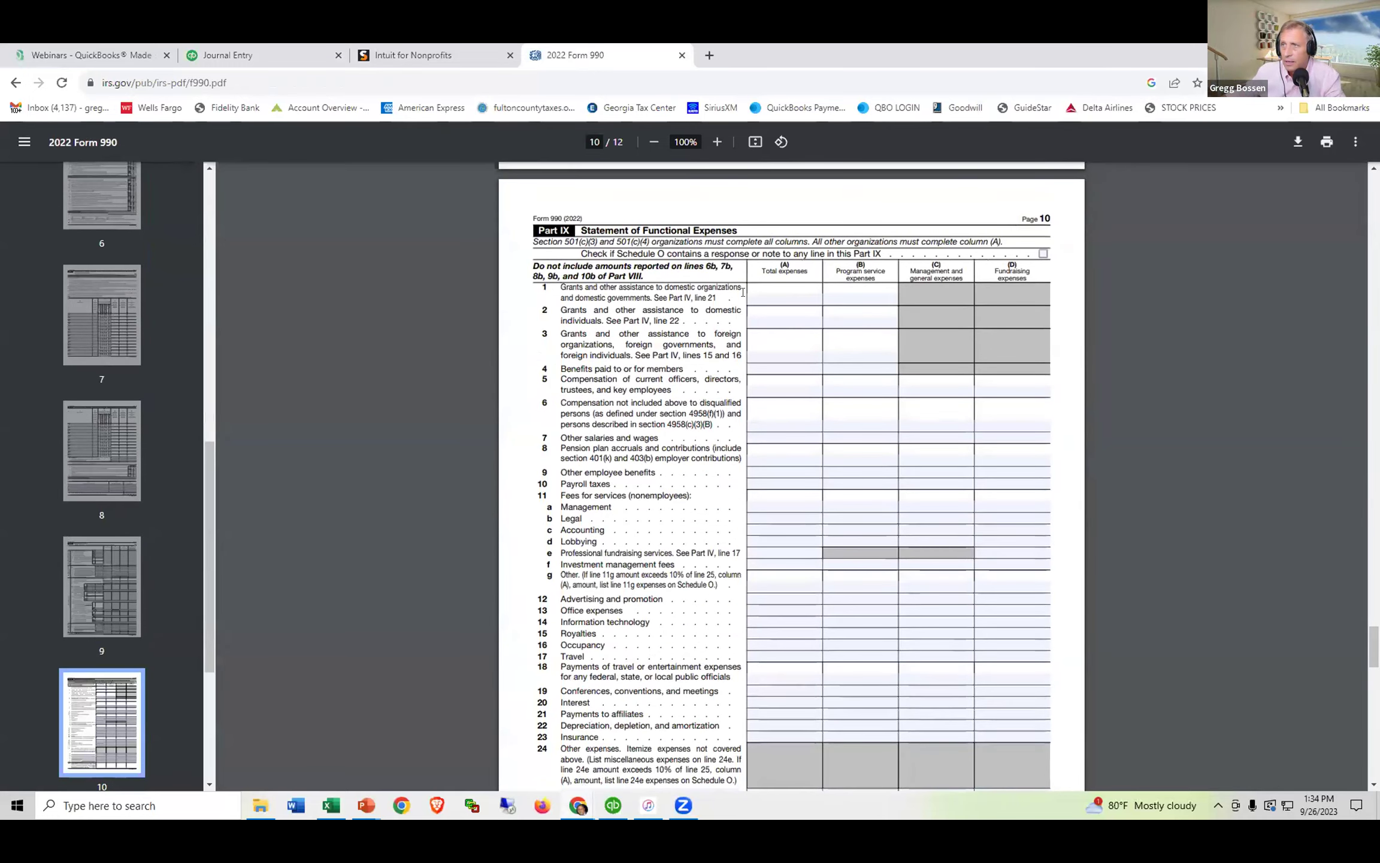
click(716, 142)
click(717, 142)
click(716, 142)
click(716, 142)
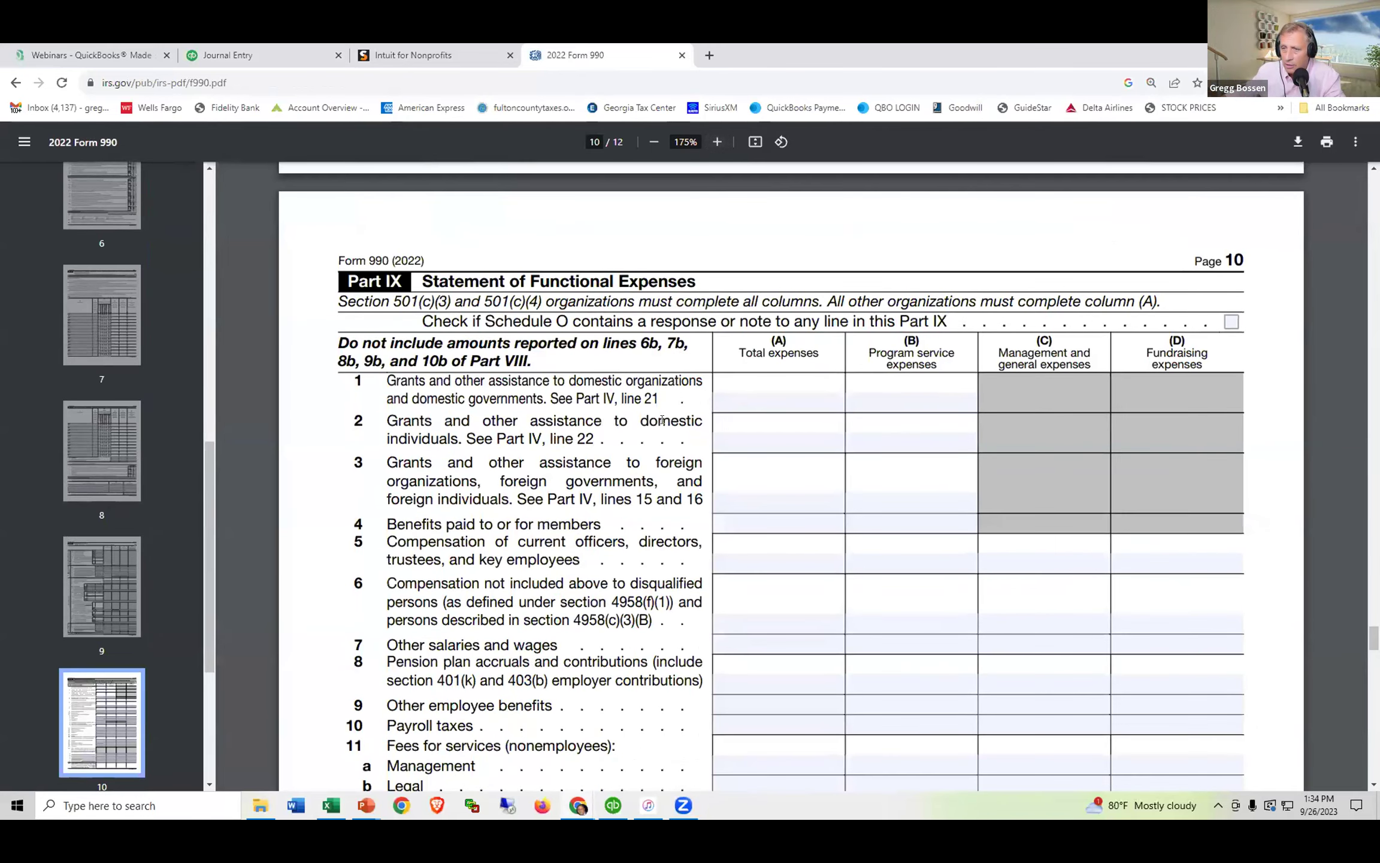
scroll(502, 383, down, 5)
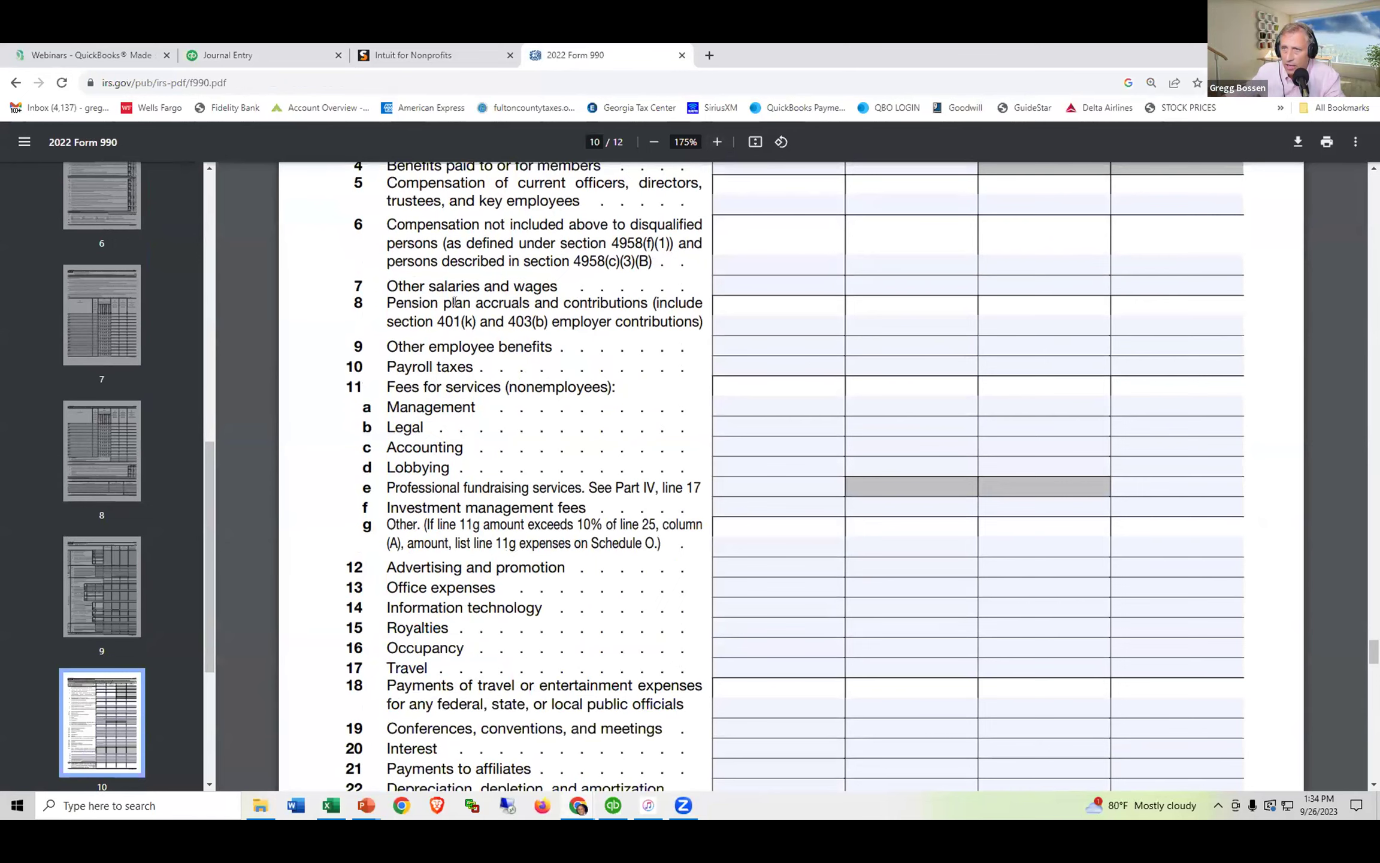
Step: Highlight line 7, other salaries and wages, then clear the mark and return to the slides
drag(422, 285, 573, 281)
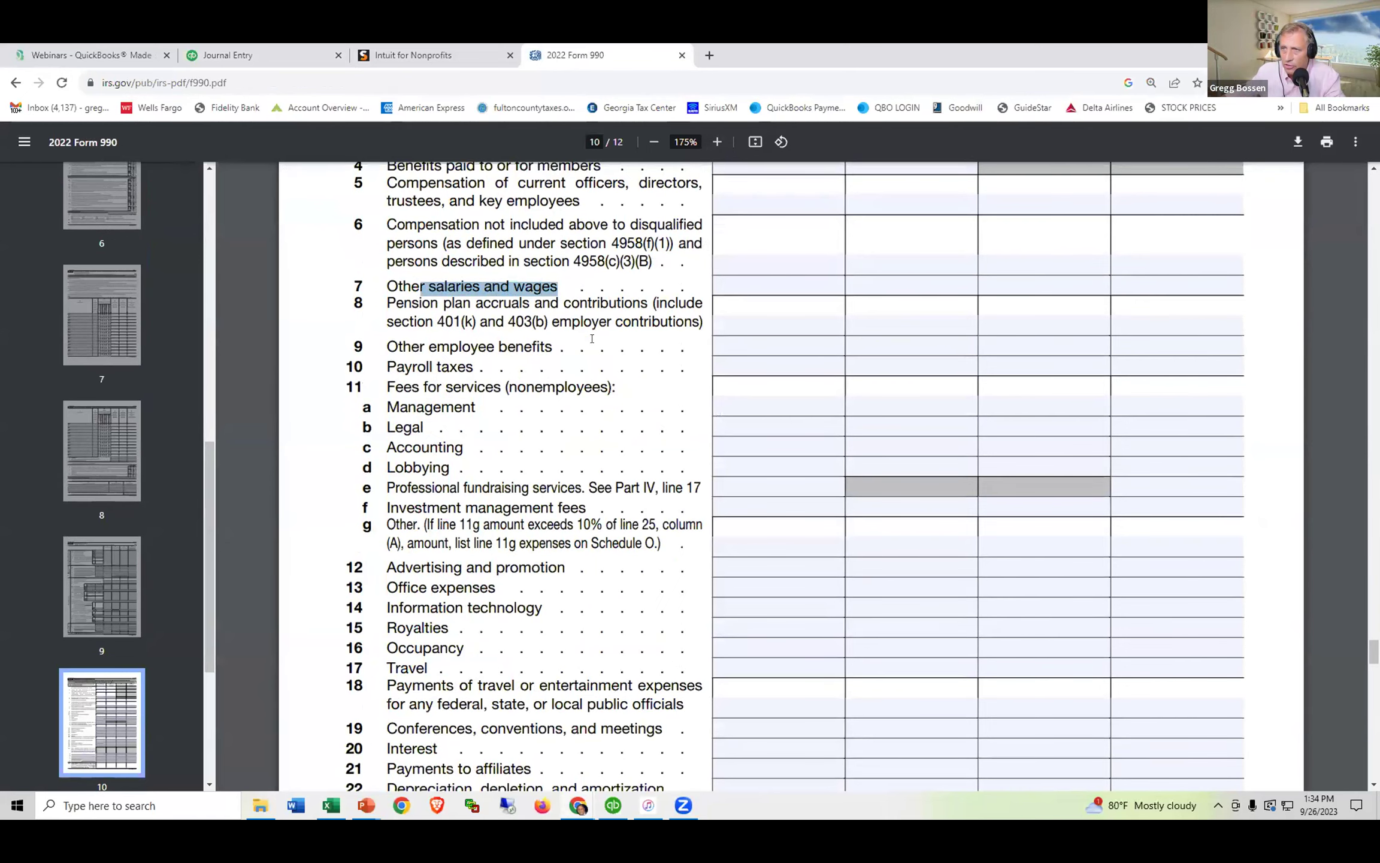
scroll(764, 340, up, 6)
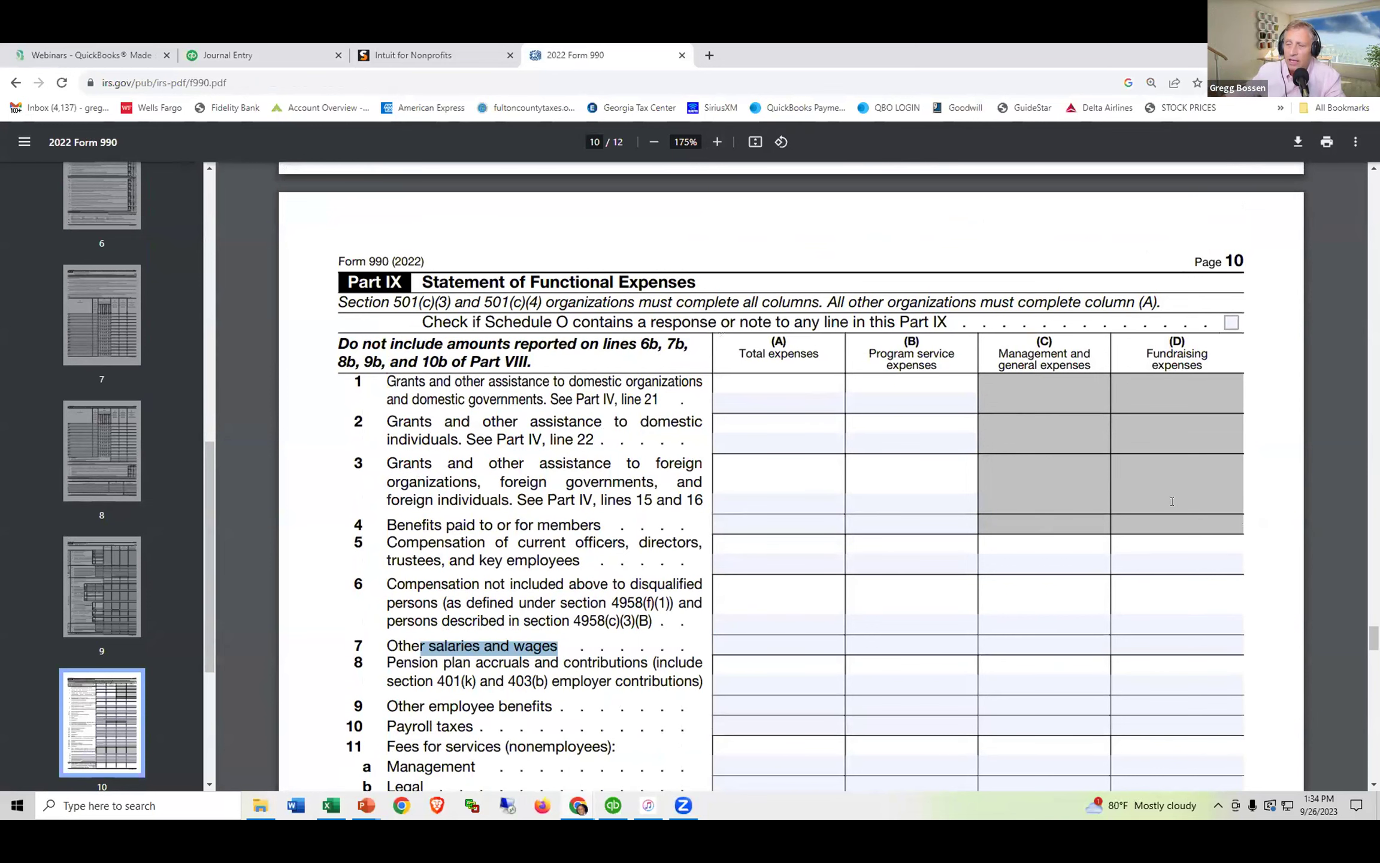
click(789, 556)
key(alt+Tab)
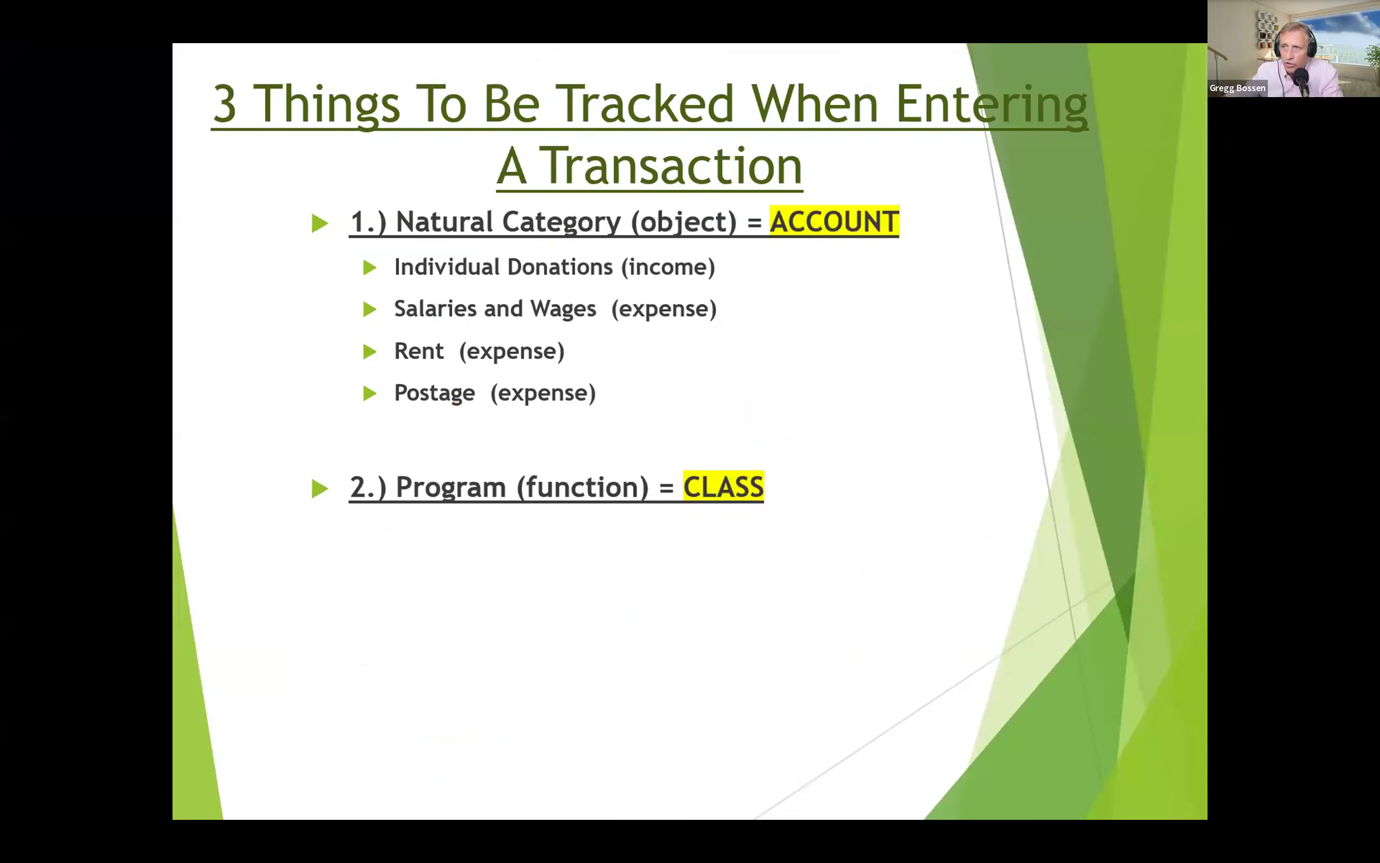
Step: Reveal the Program A and Program B examples under CLASS, then return to QuickBooks Desktop
key(Right)
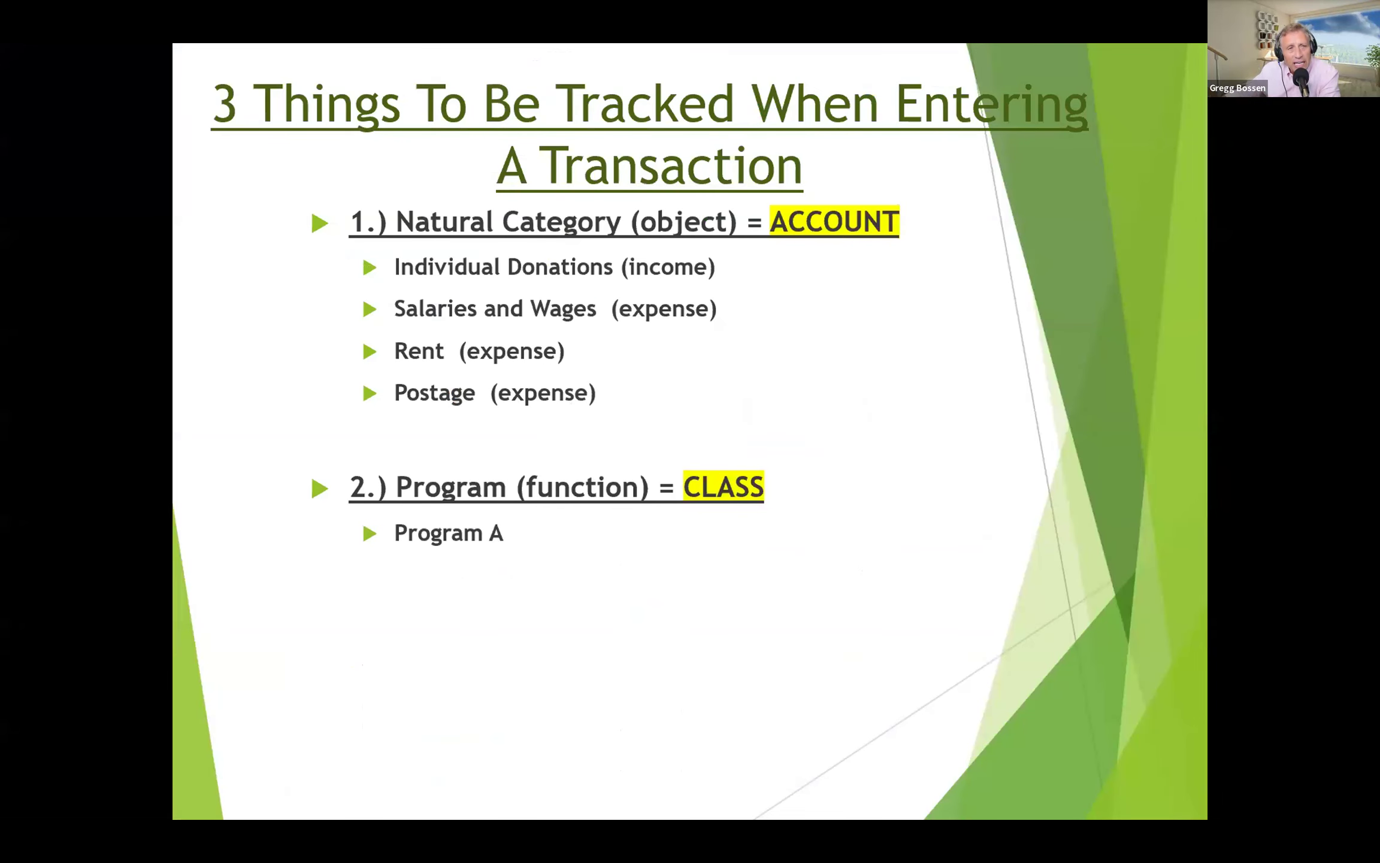
key(Right)
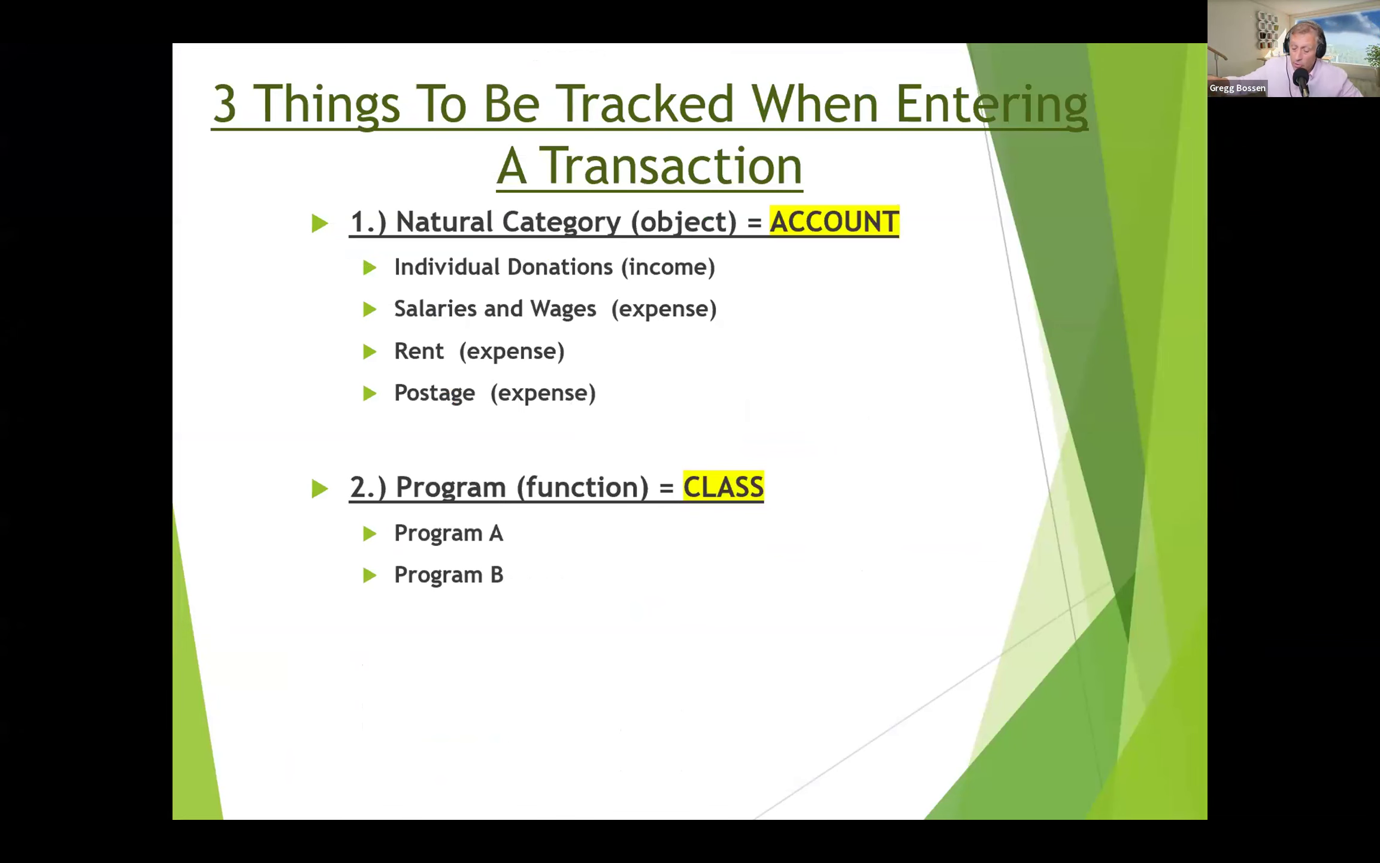
key(alt+Tab)
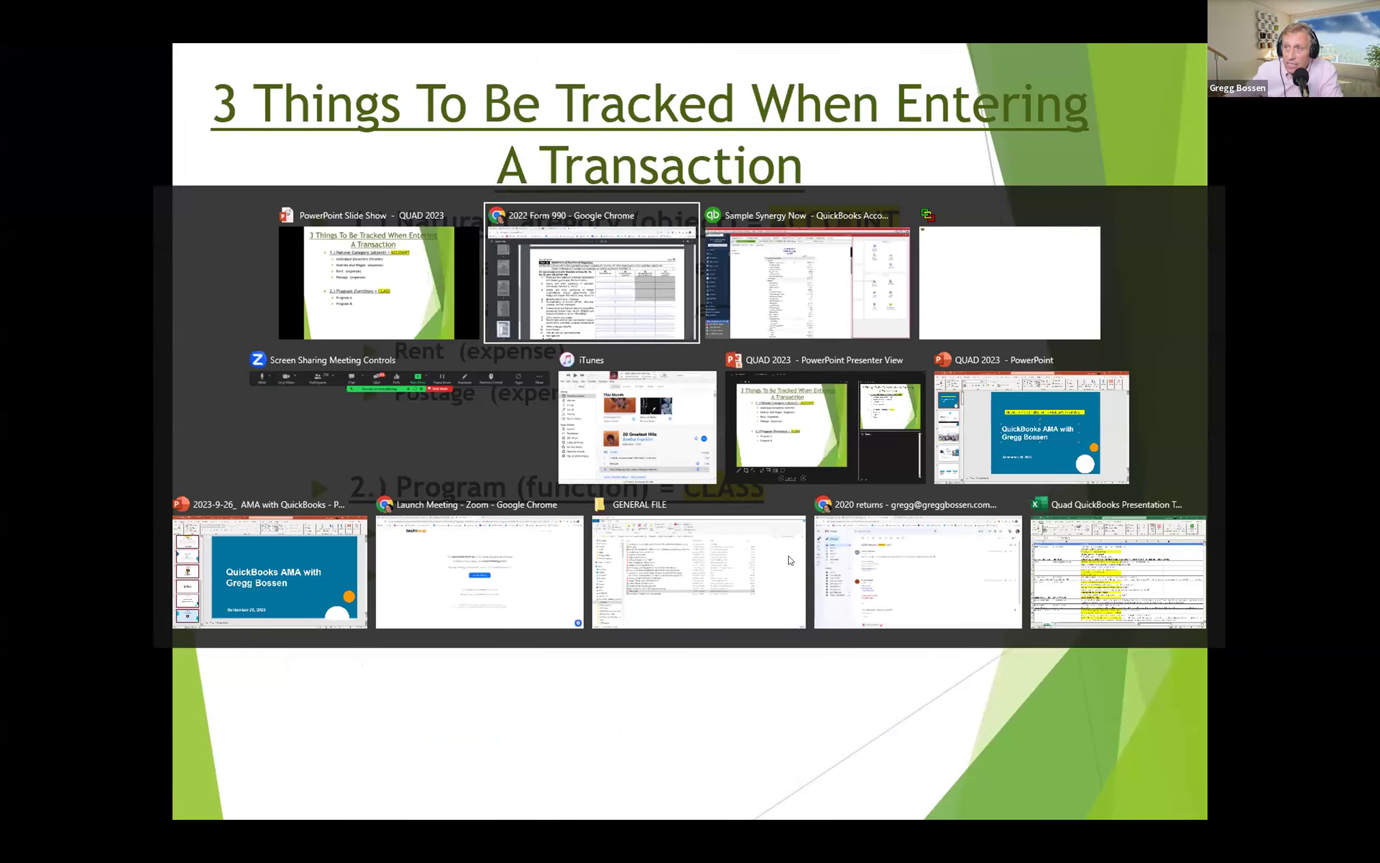
key(alt+Tab)
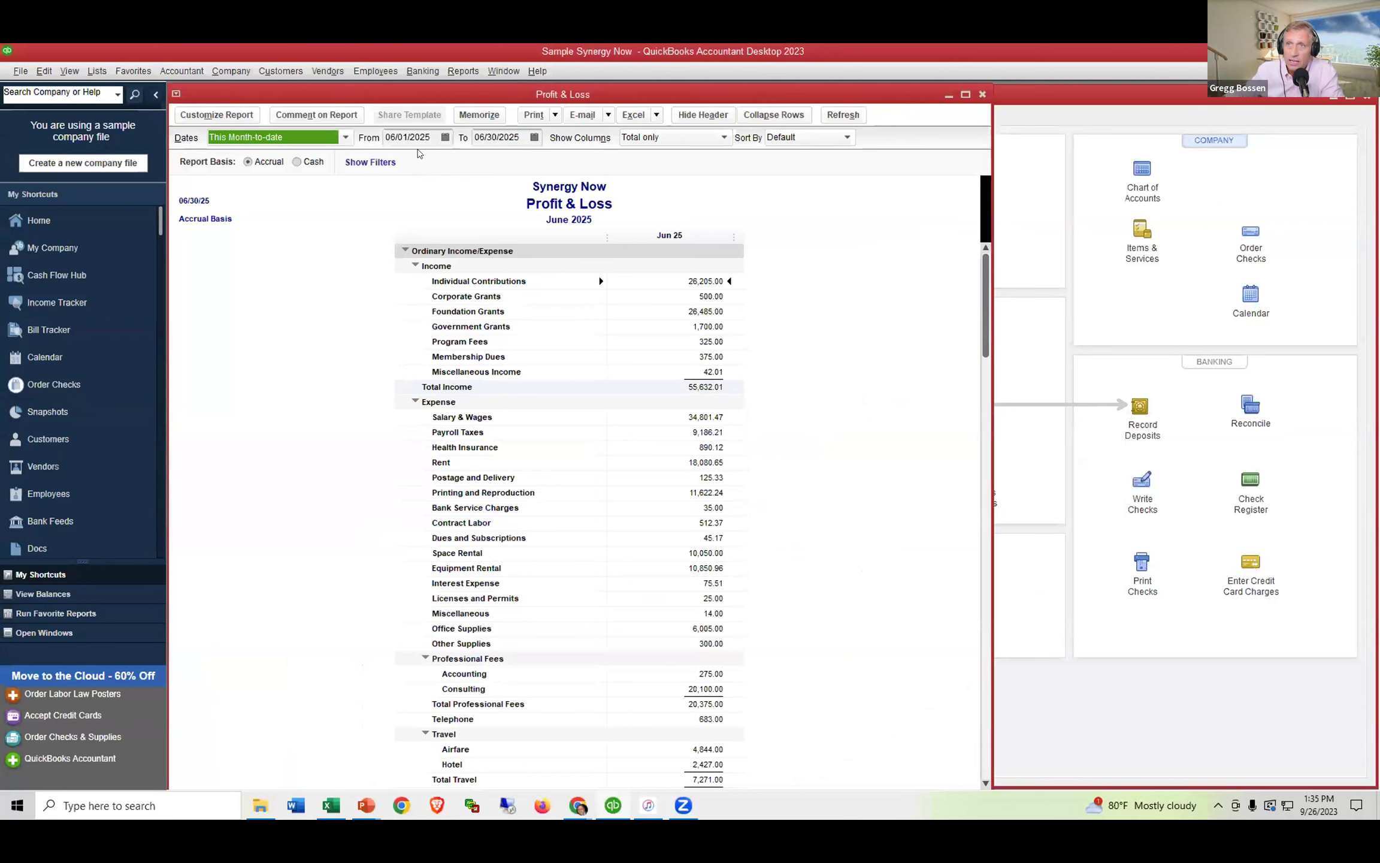
Step: Start a new check whose first line is Contract Labor, class Go-Green Guidance Center
click(413, 72)
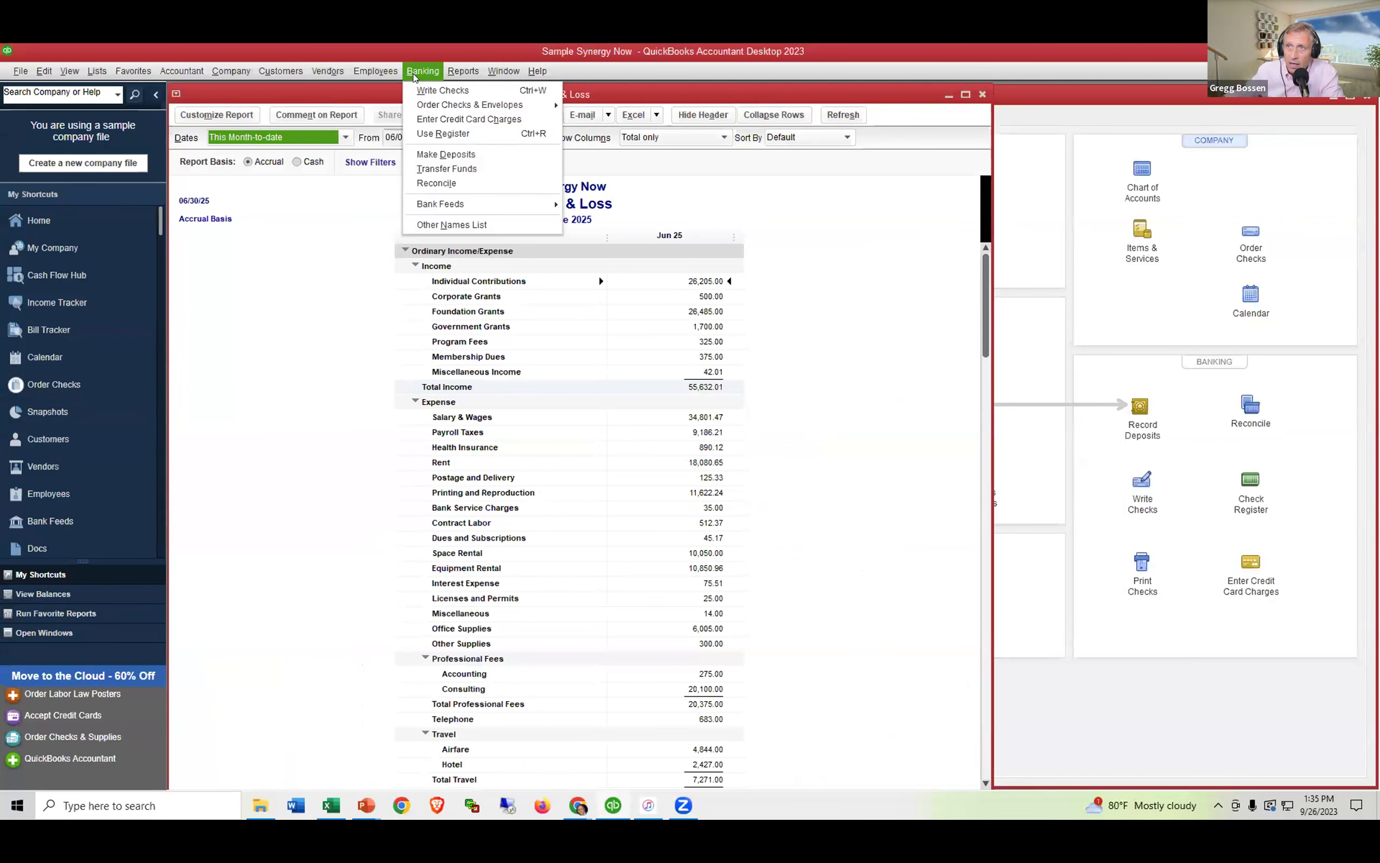
click(415, 89)
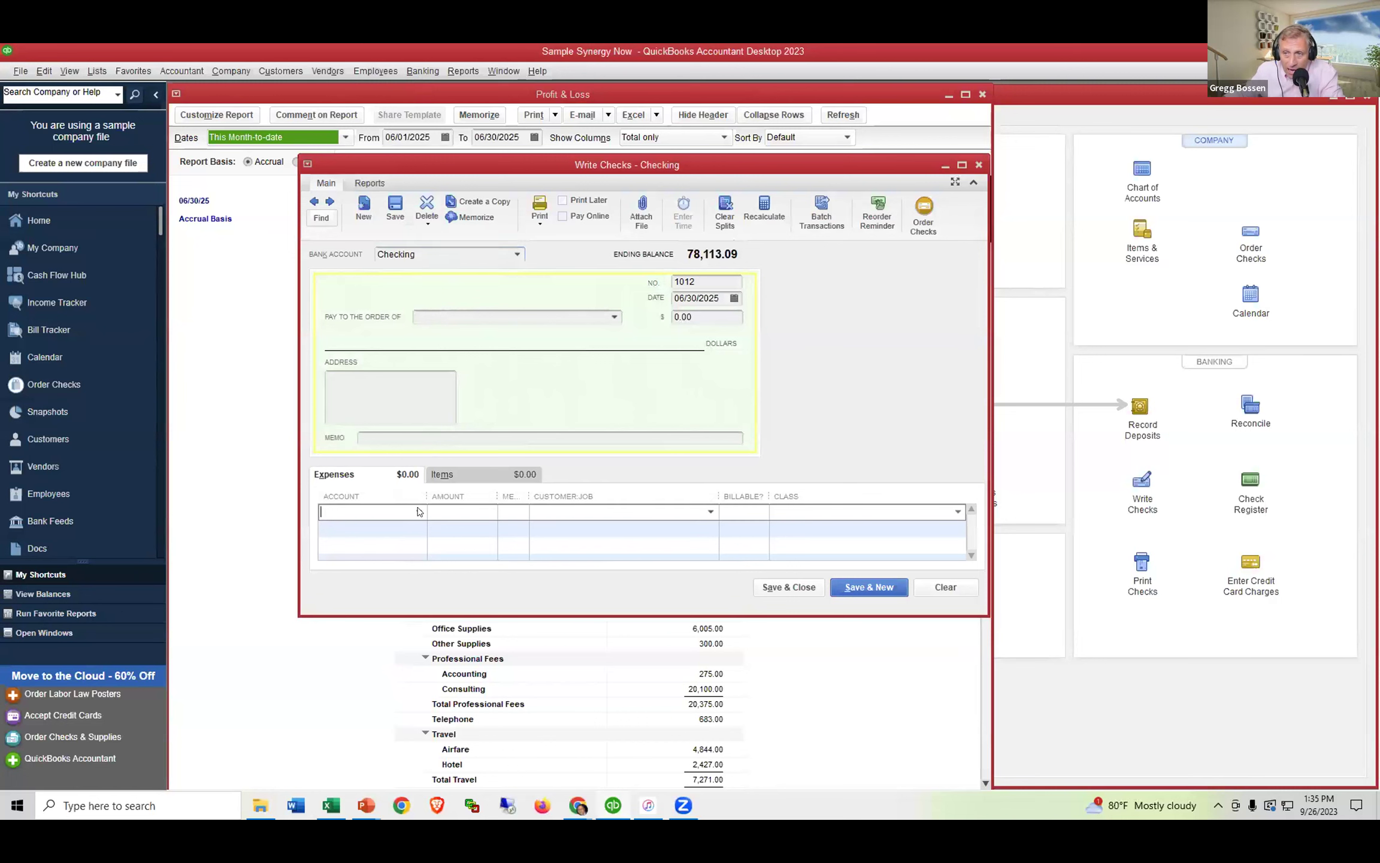
click(419, 512)
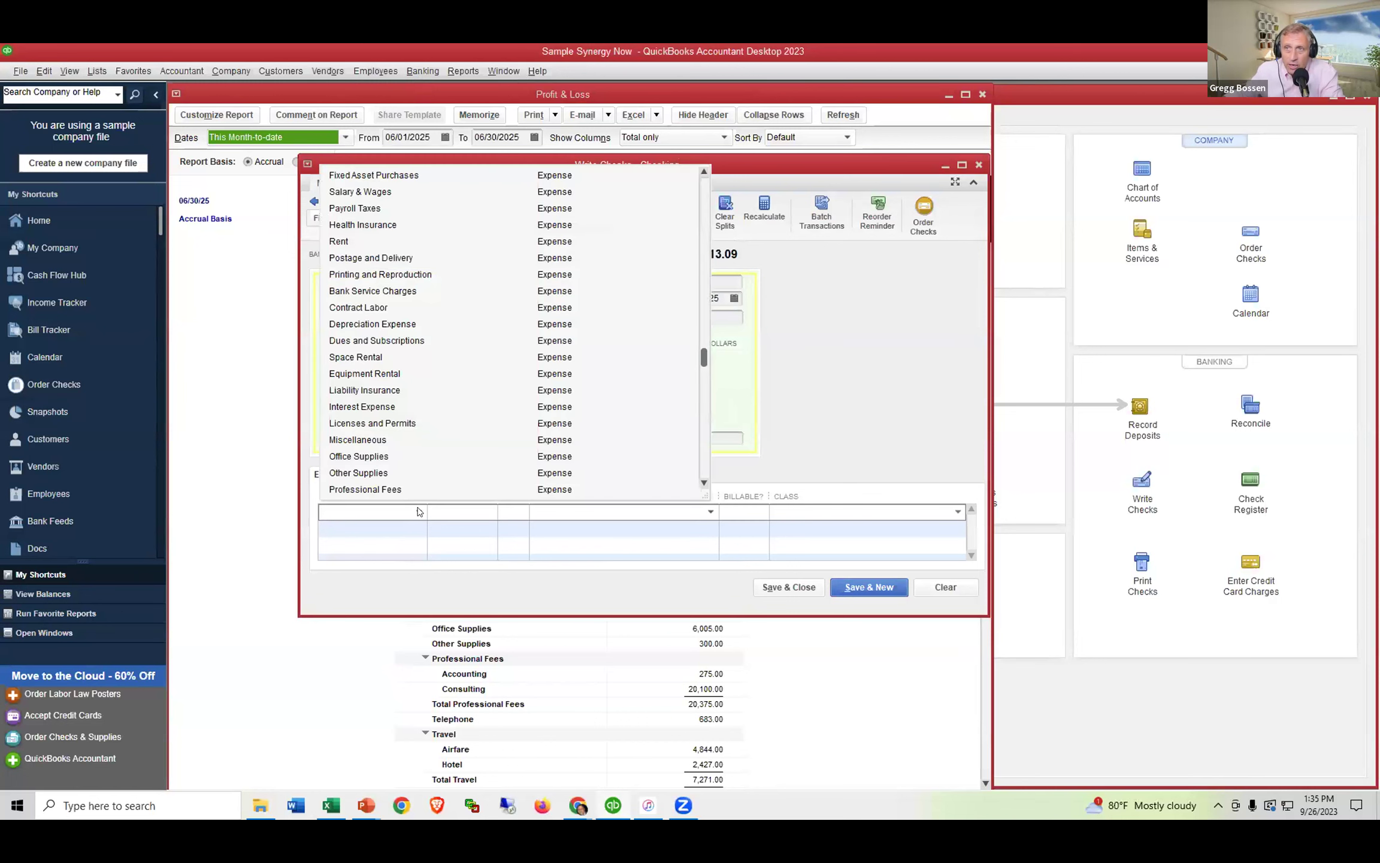
click(384, 309)
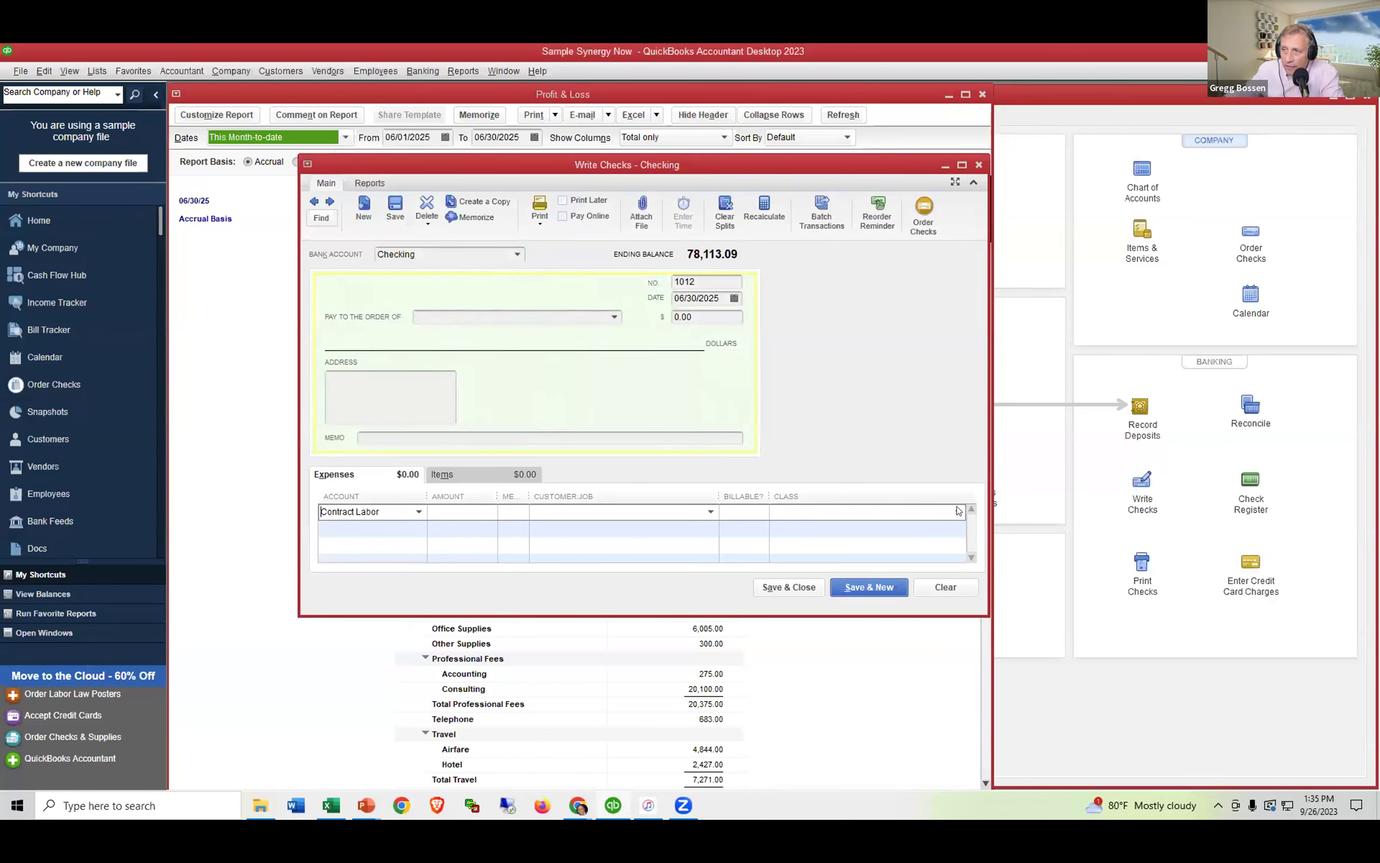
click(959, 511)
click(874, 564)
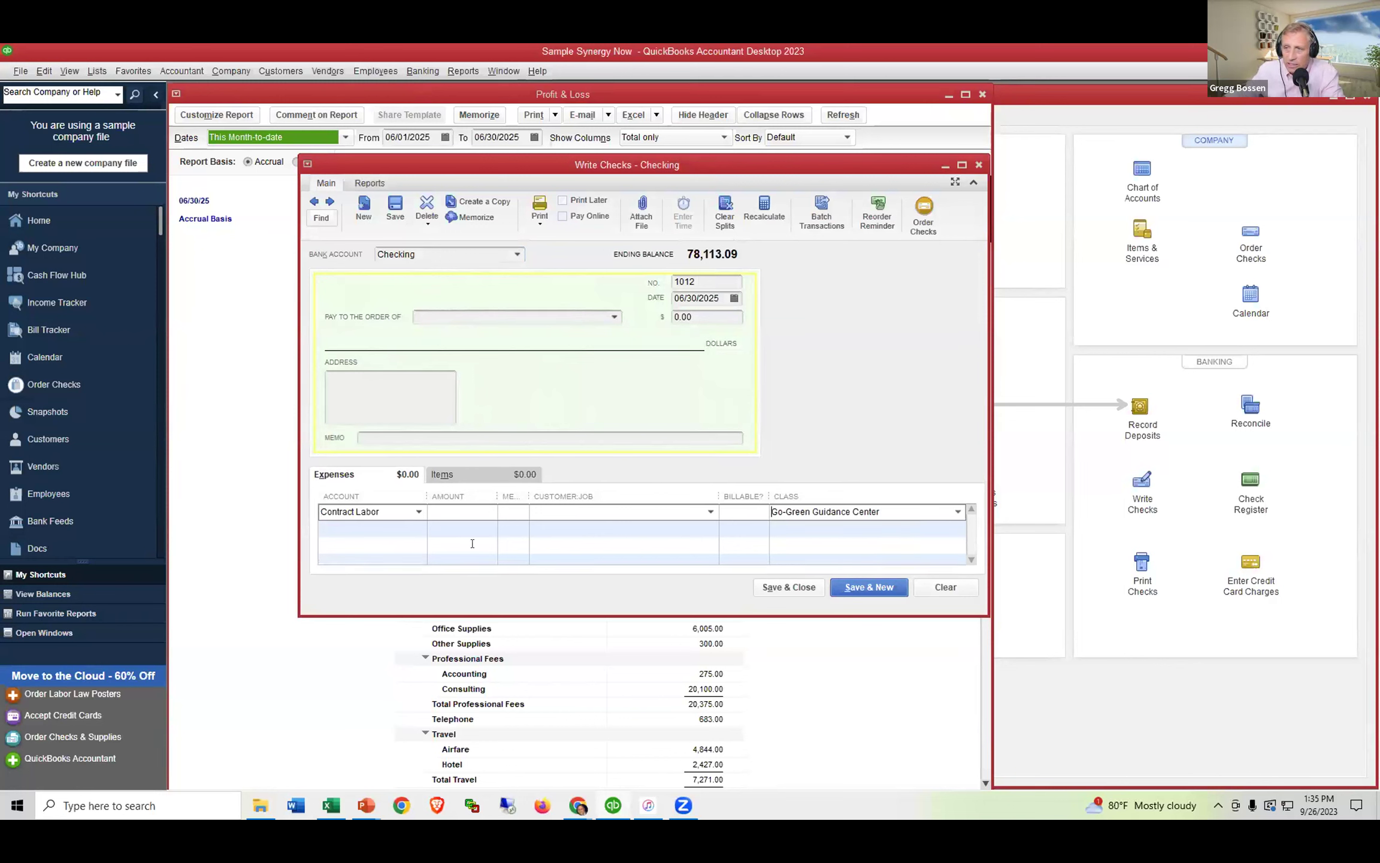
Step: Add a second Contract Labor line with the Administrative class, then return to the slides
click(407, 521)
click(419, 528)
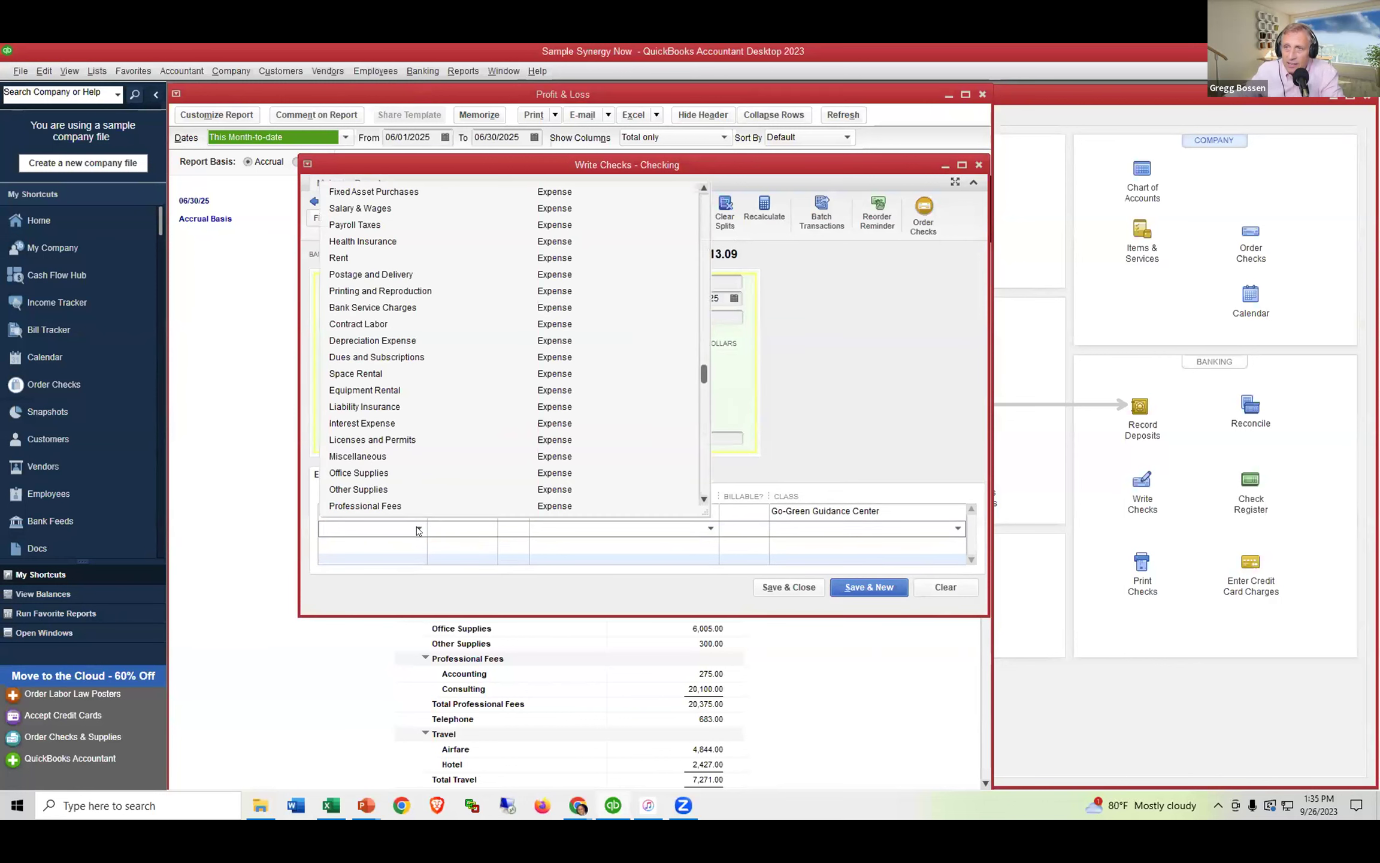
click(373, 324)
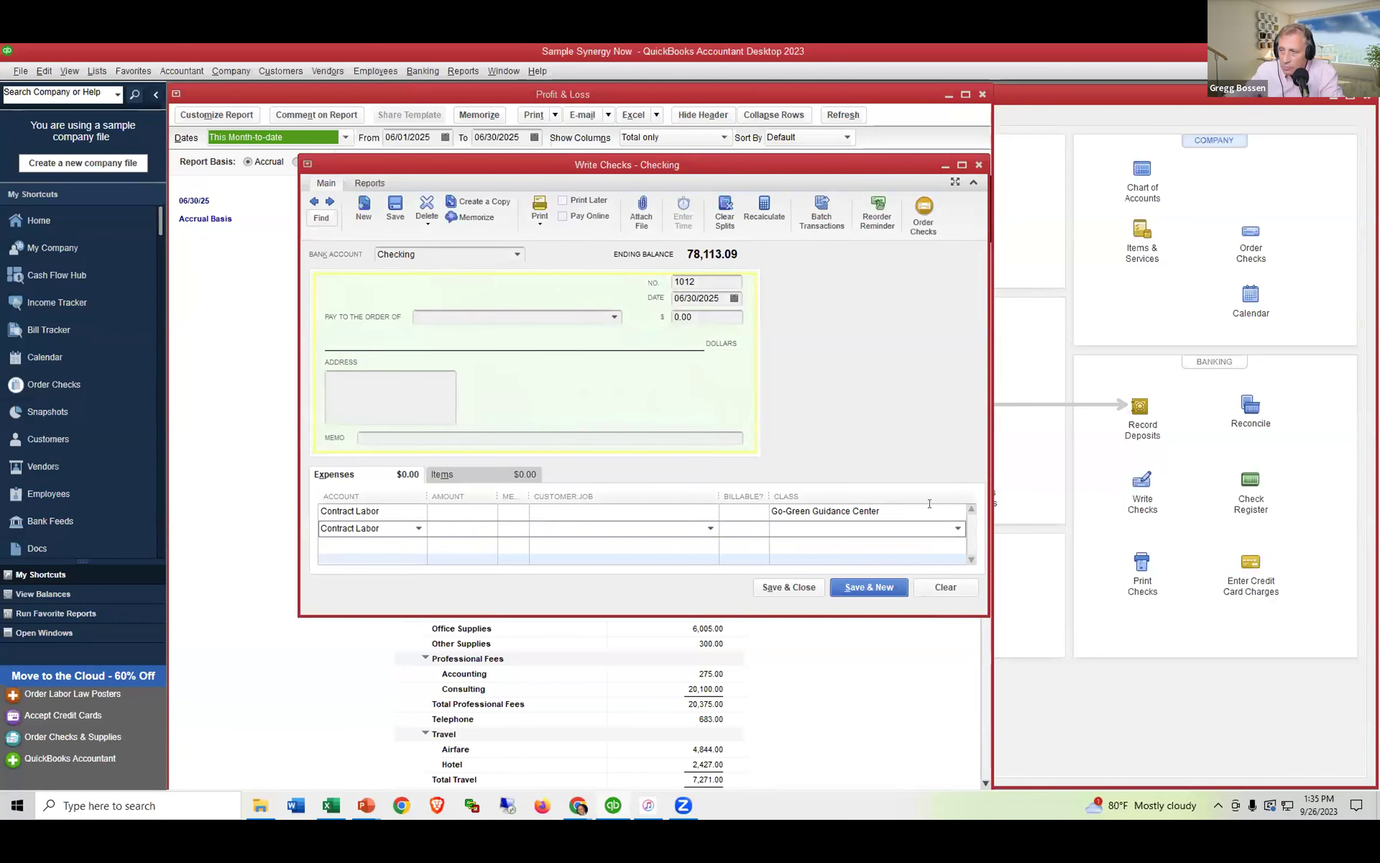
click(958, 529)
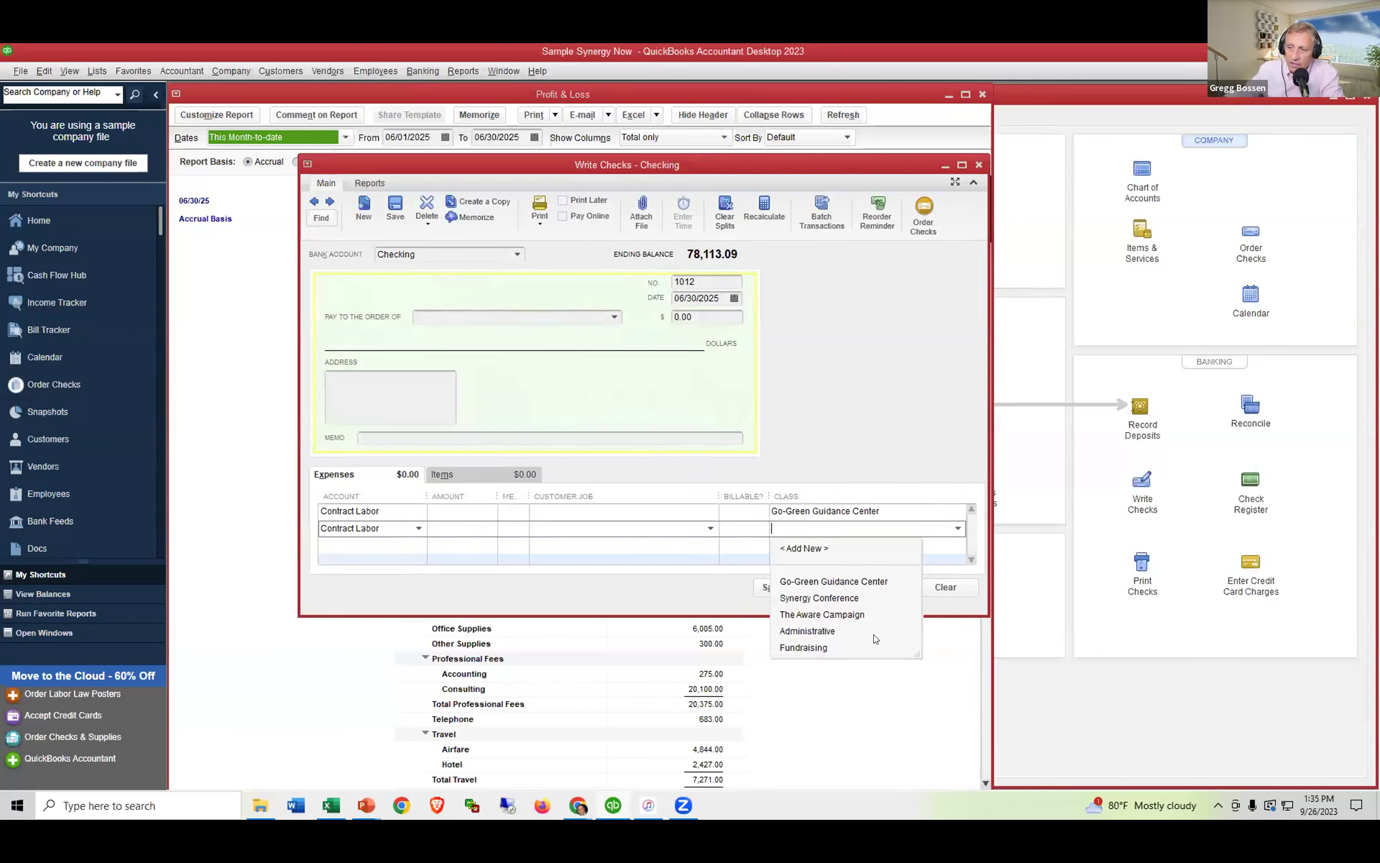
click(837, 629)
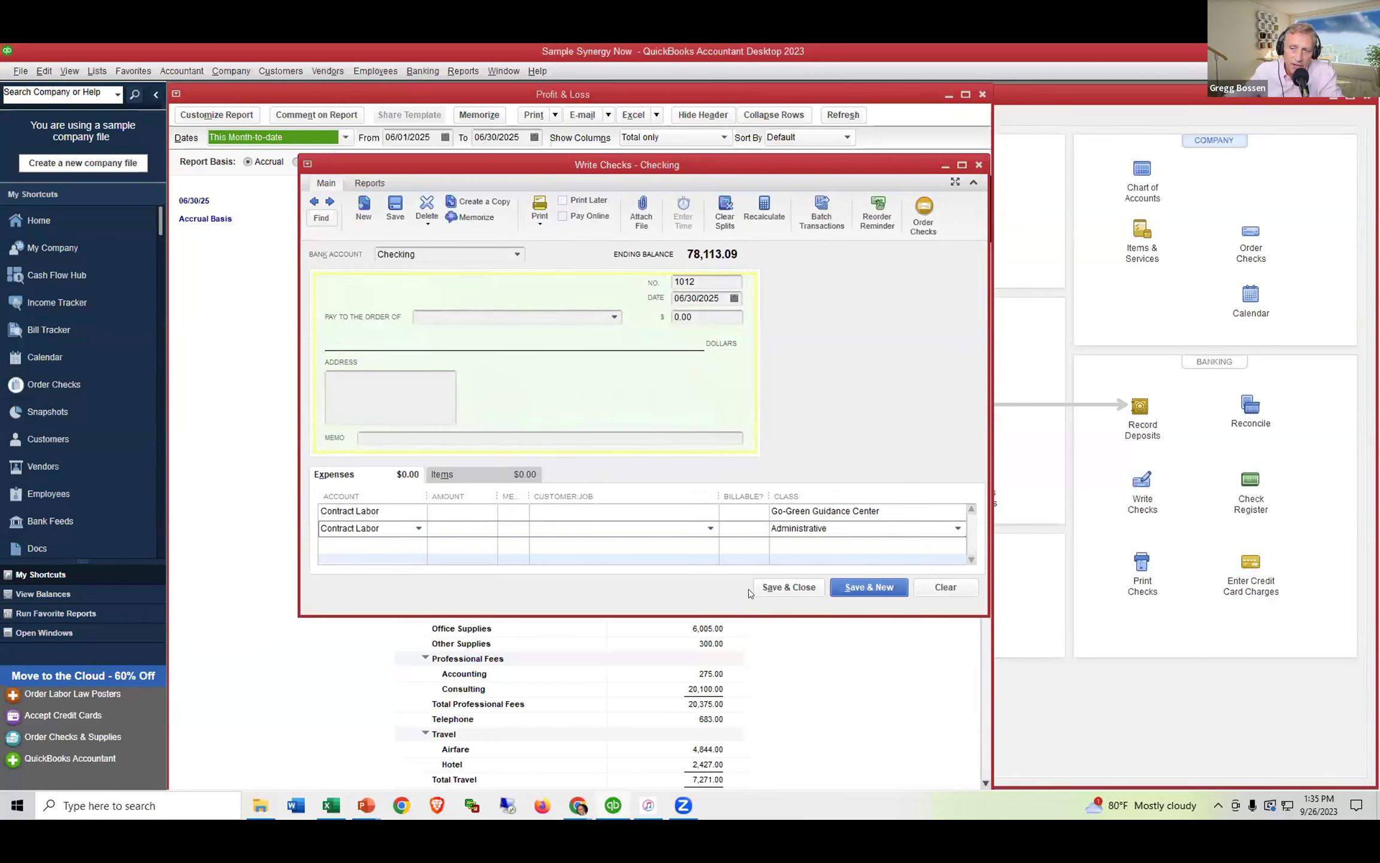
key(alt+Tab)
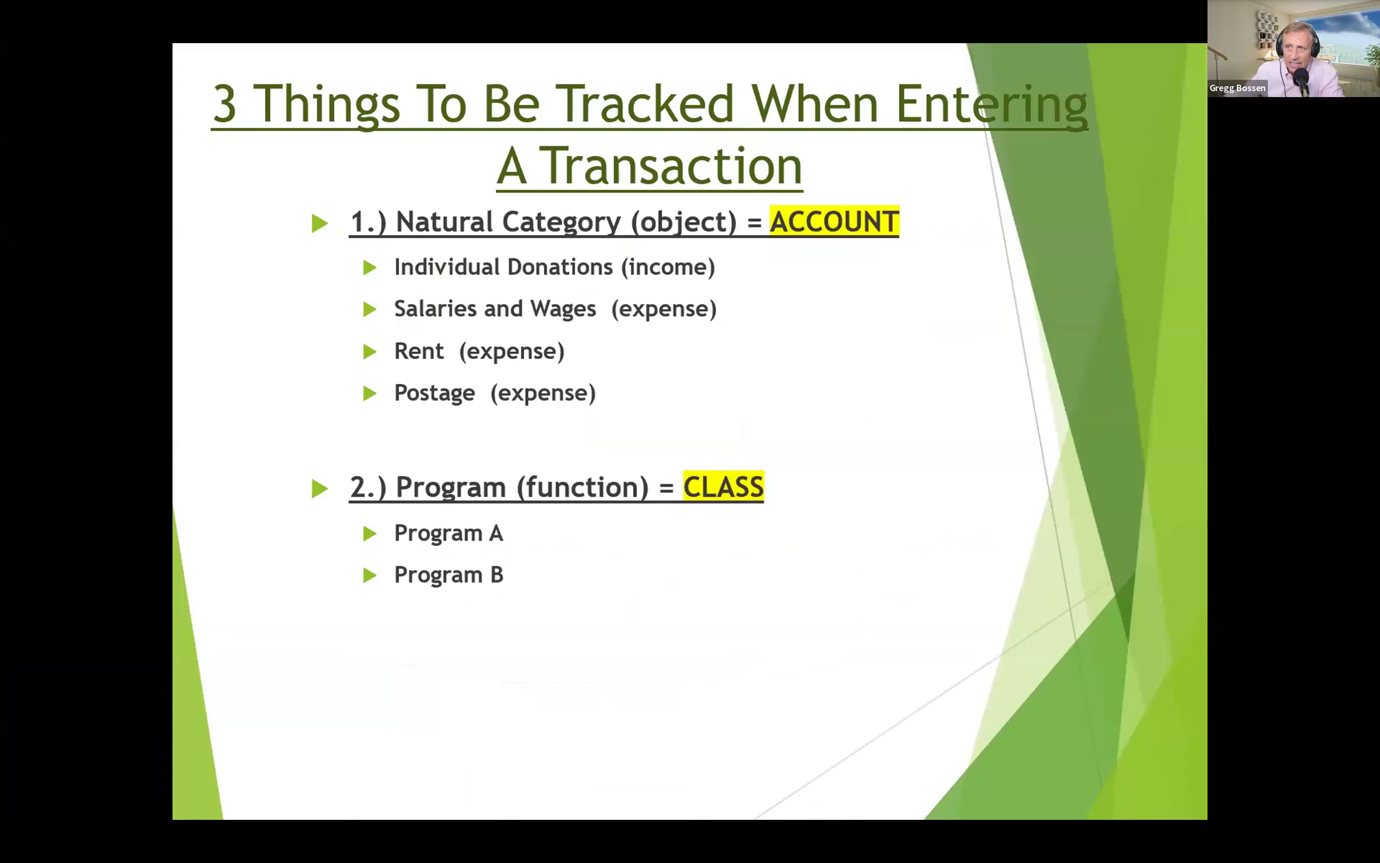
Step: Reveal Admin, Fundraising and the Grant = CUSTOMER:JOB (or PROJECT) point, then return to QuickBooks
key(Right)
key(Right)
key(Right)
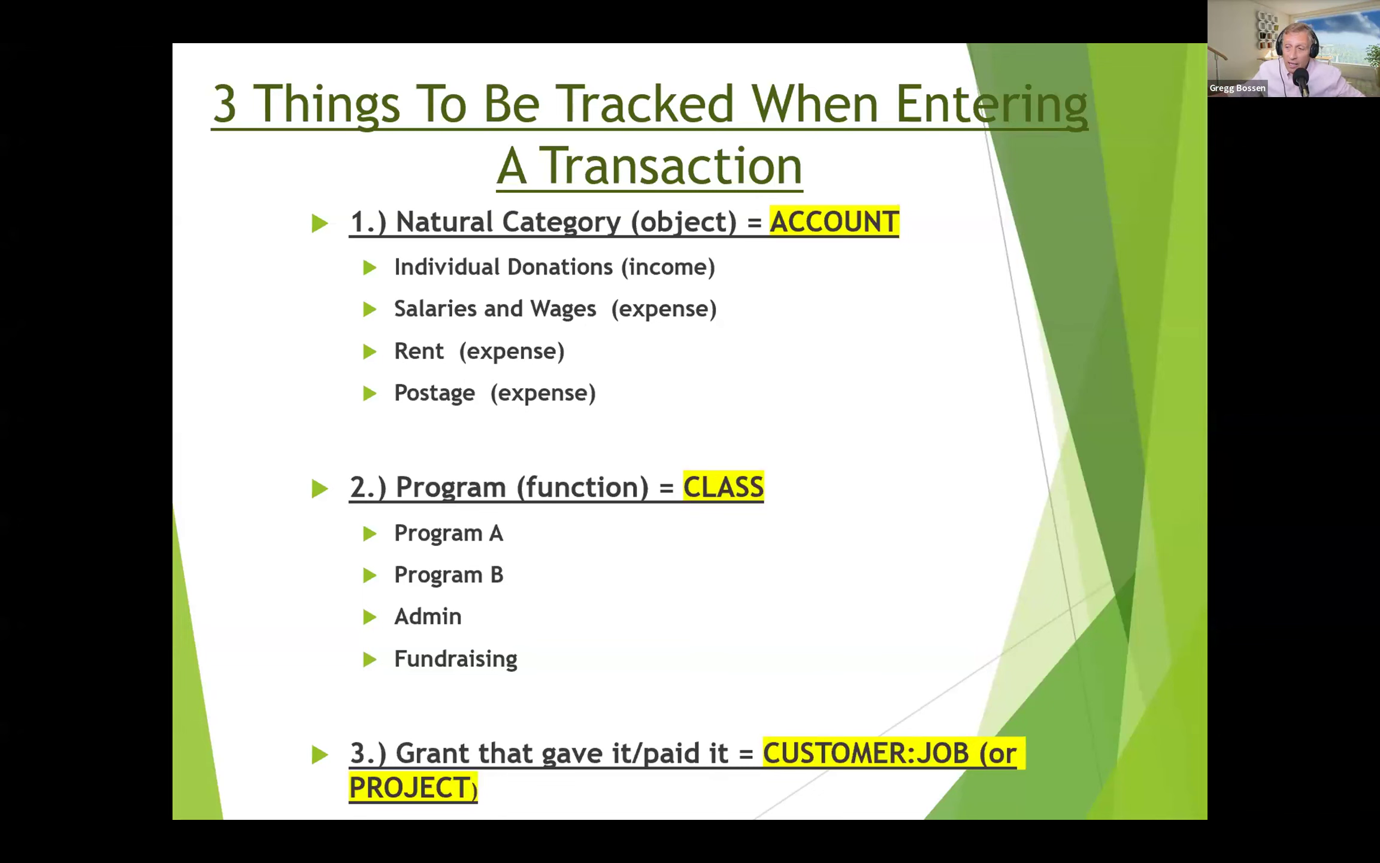
key(alt+Tab)
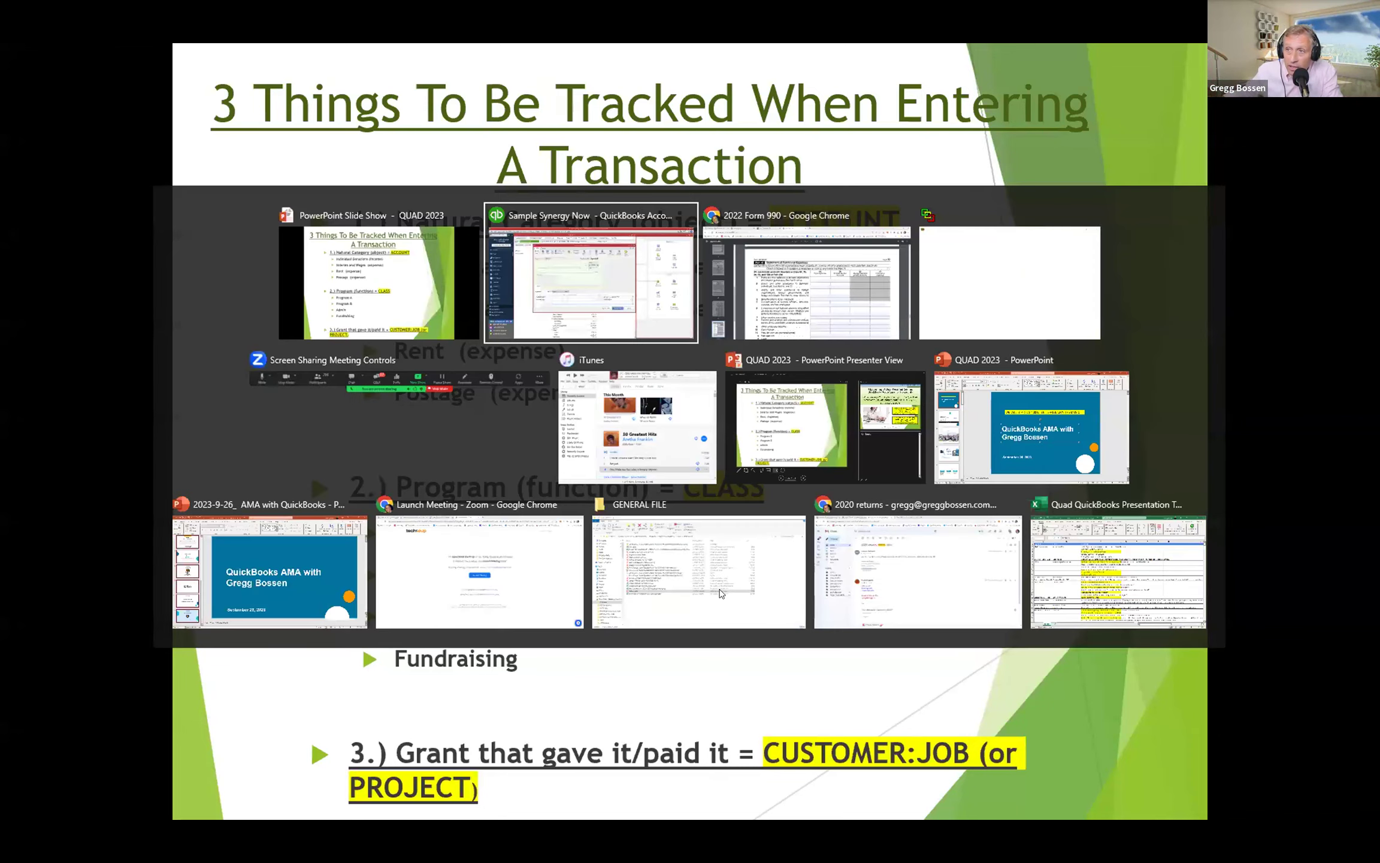
Step: Tag the check lines with a foundation's 2024/25 grant job and the Help 4 U 2024 grant job
click(698, 510)
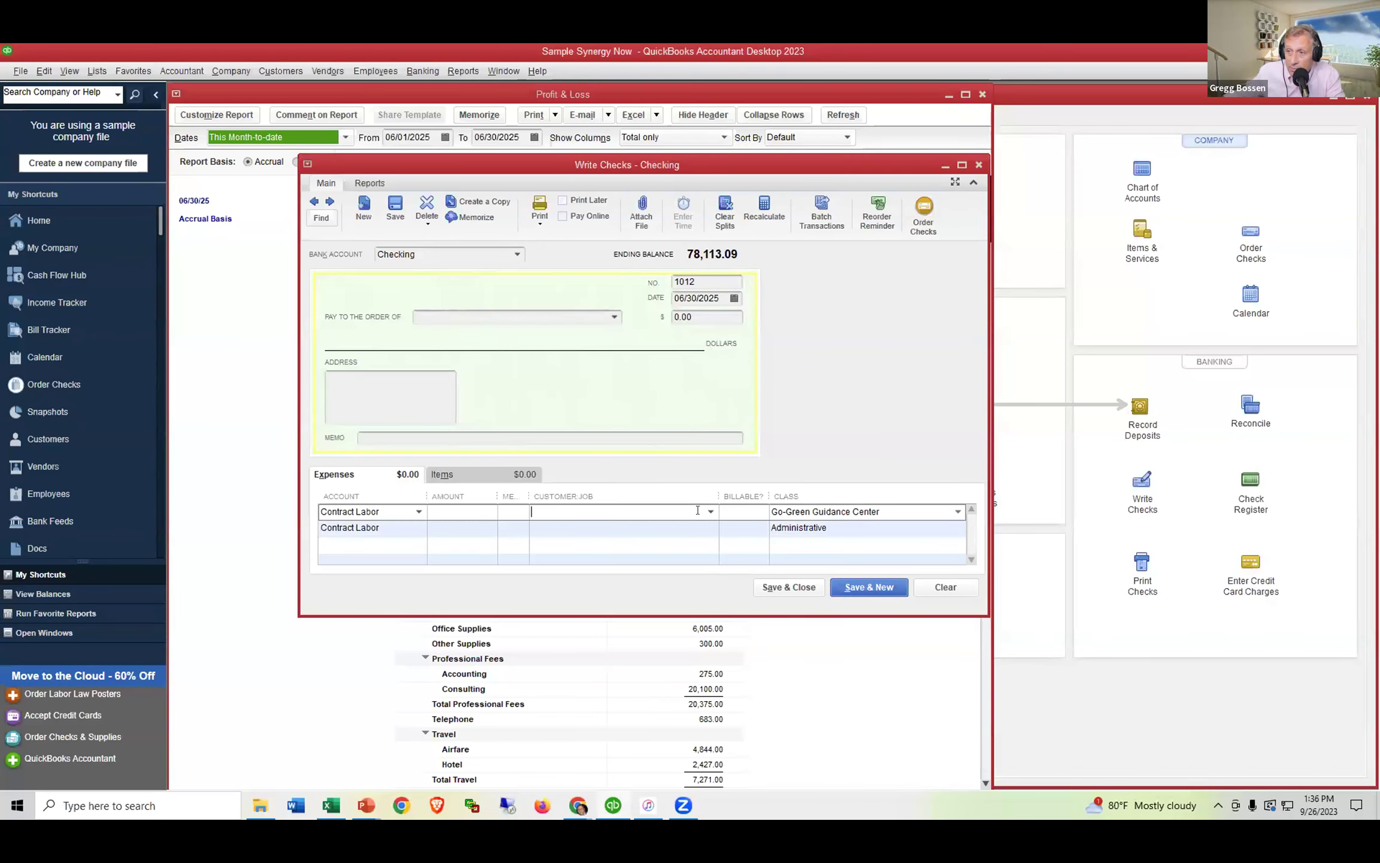
click(710, 511)
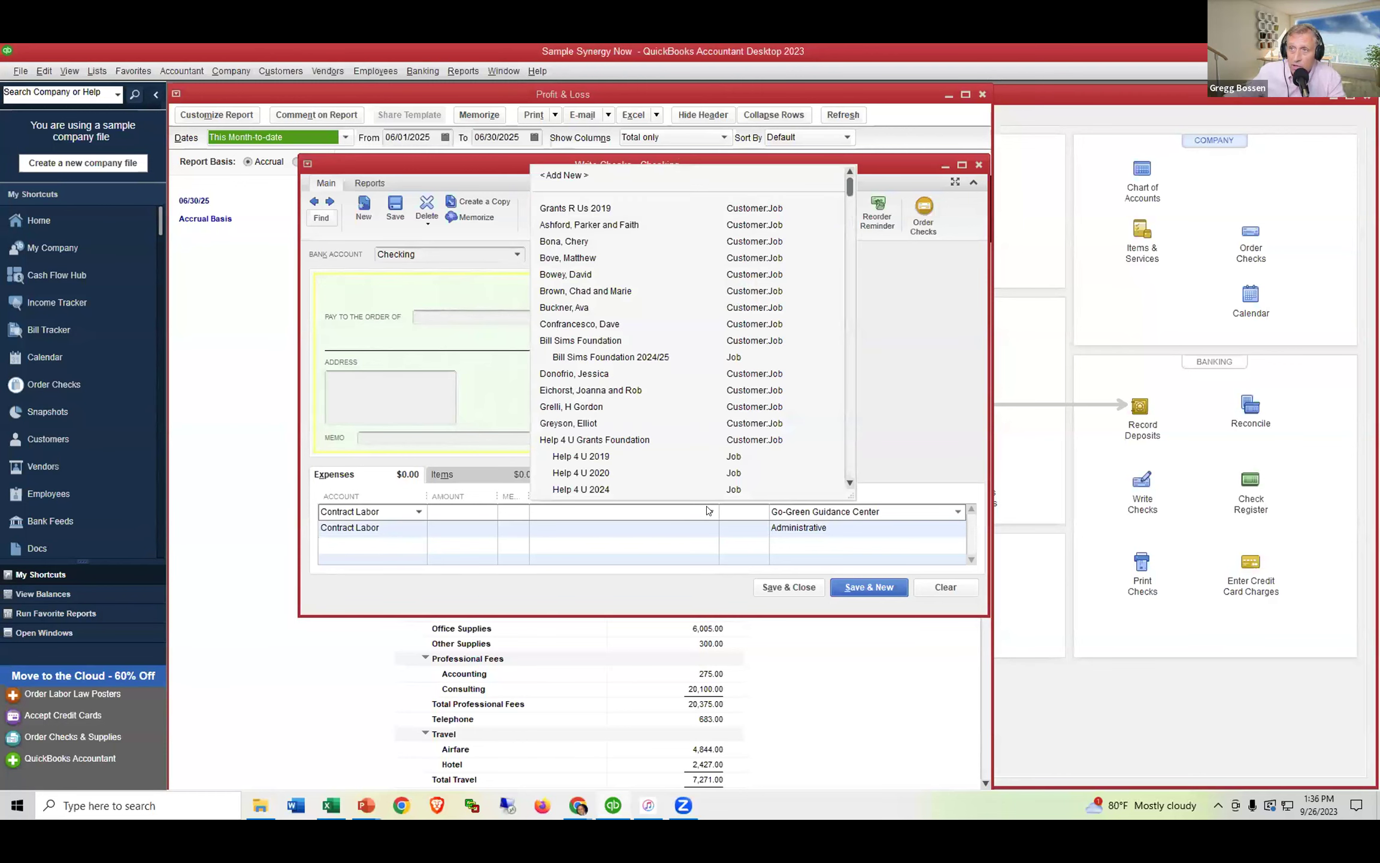
click(637, 358)
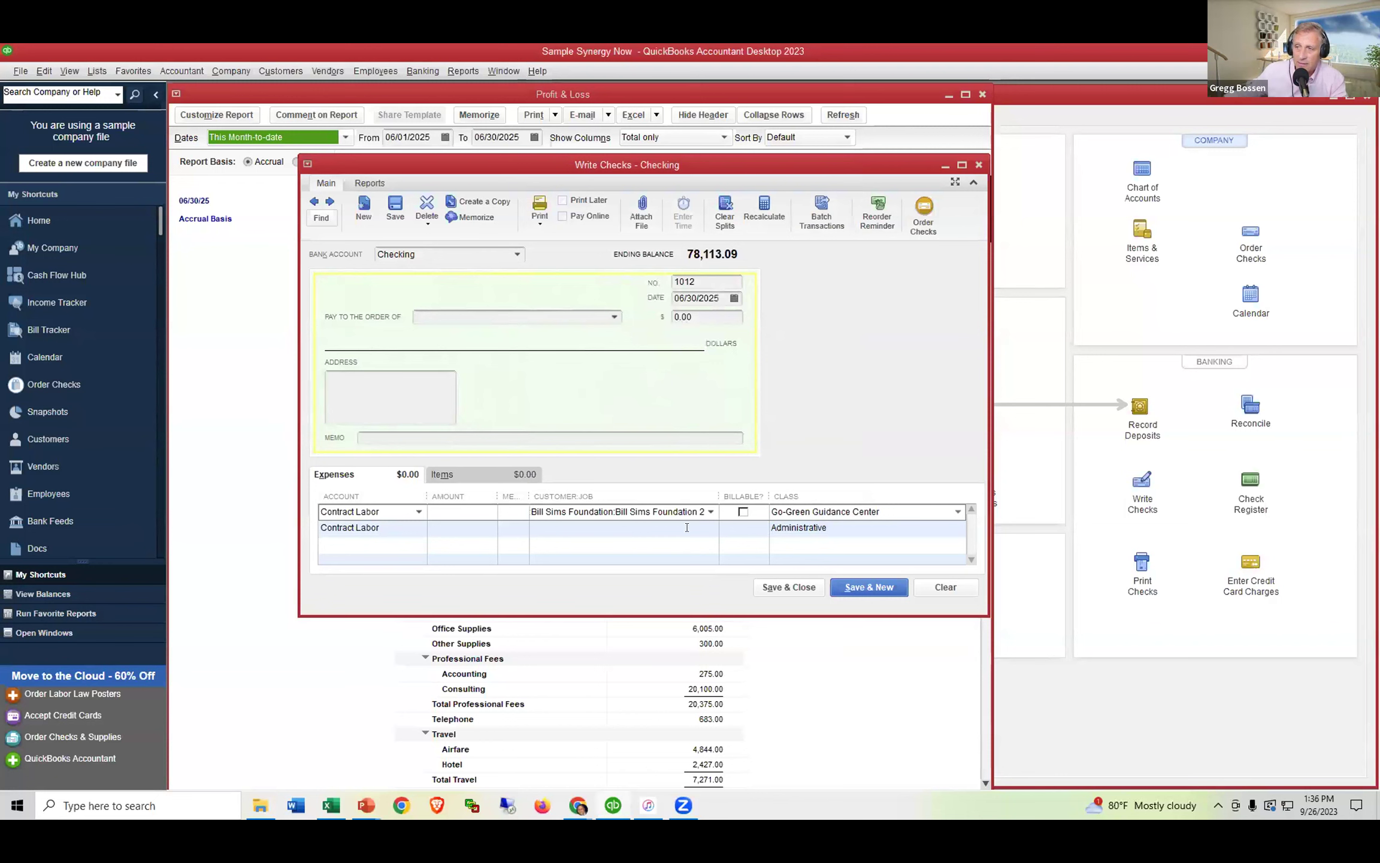
click(709, 522)
click(710, 529)
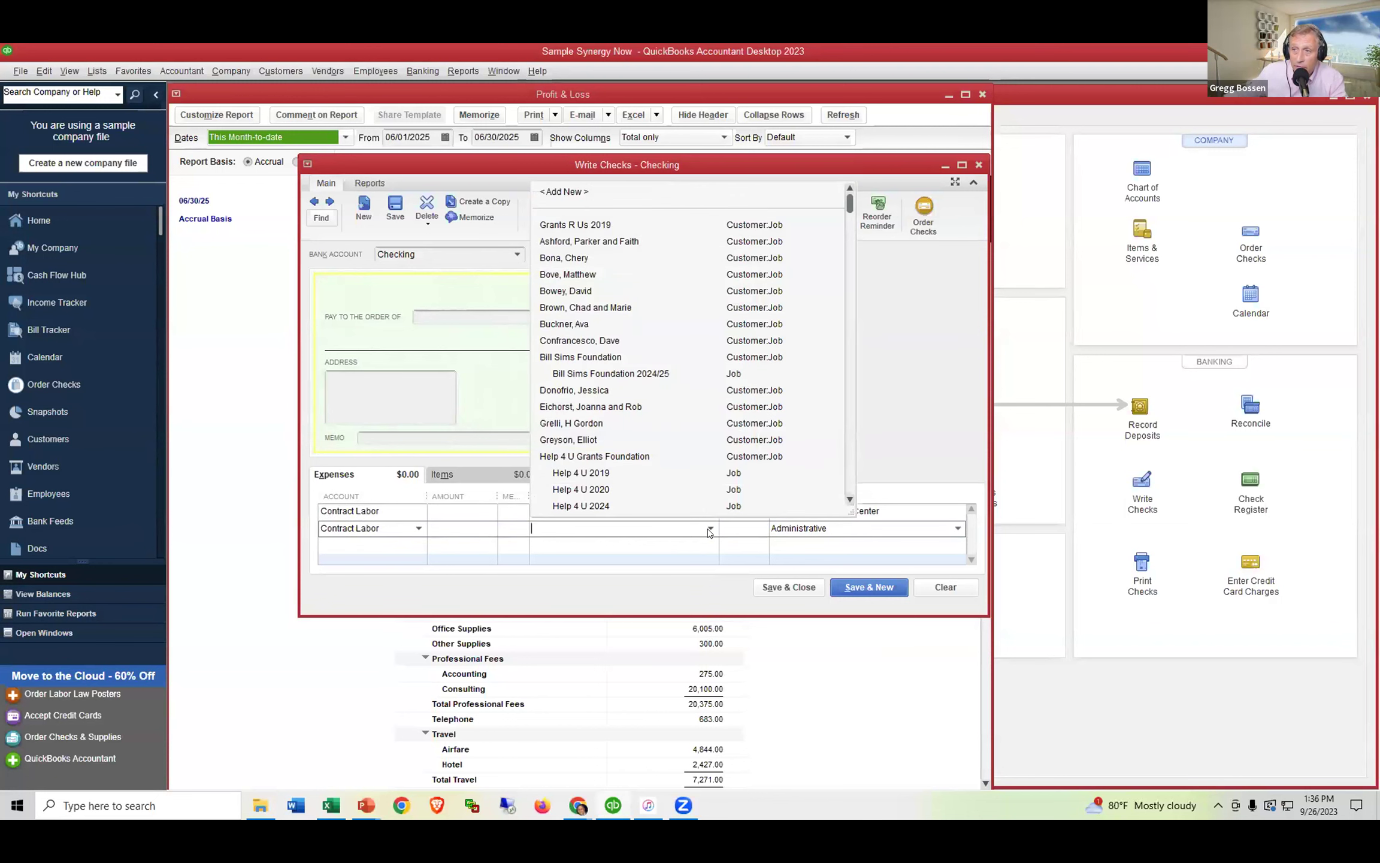
click(603, 506)
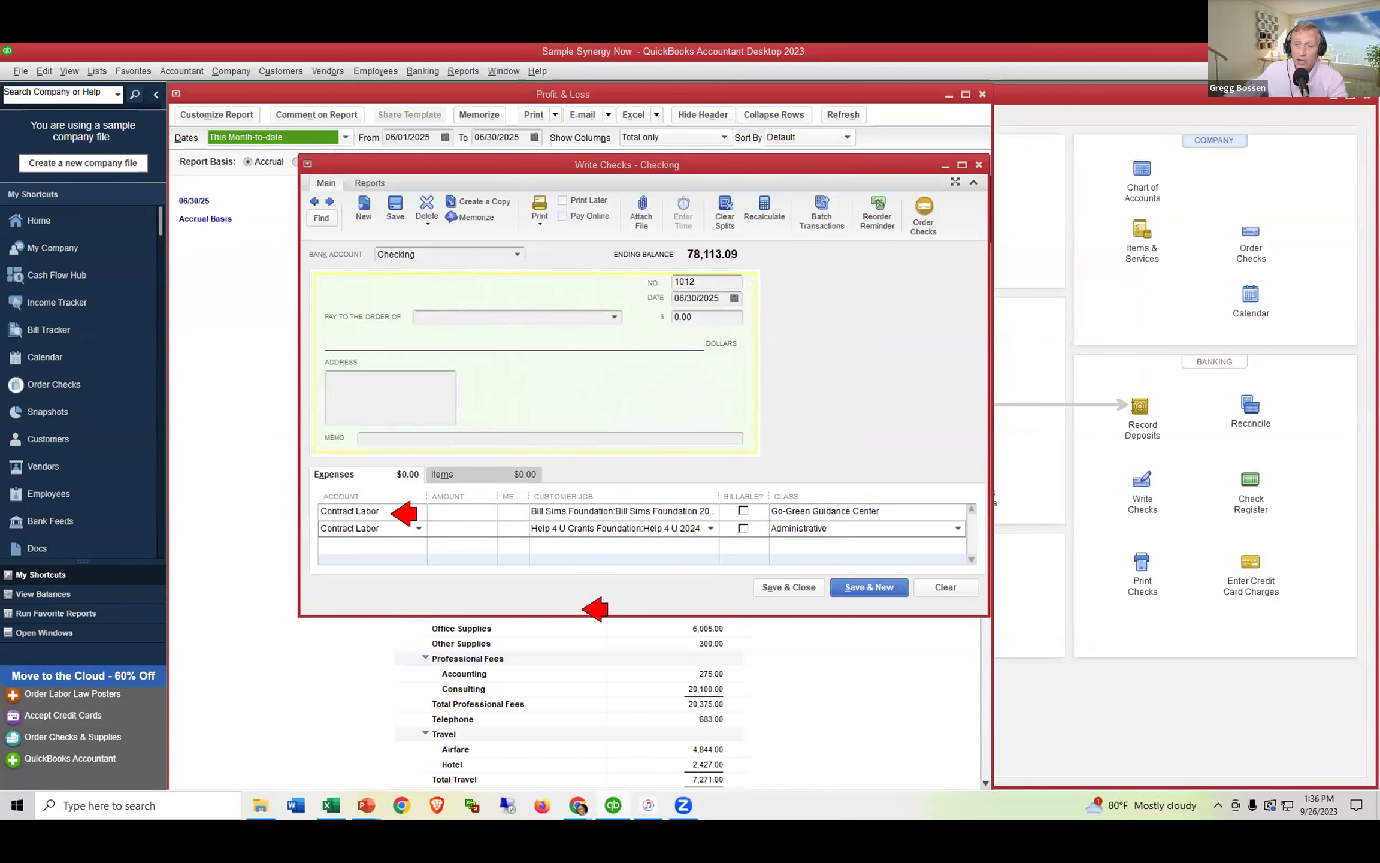
Step: Point out line one's customer job and line two's Administrative class, then close the unsaved check
click(634, 511)
click(857, 525)
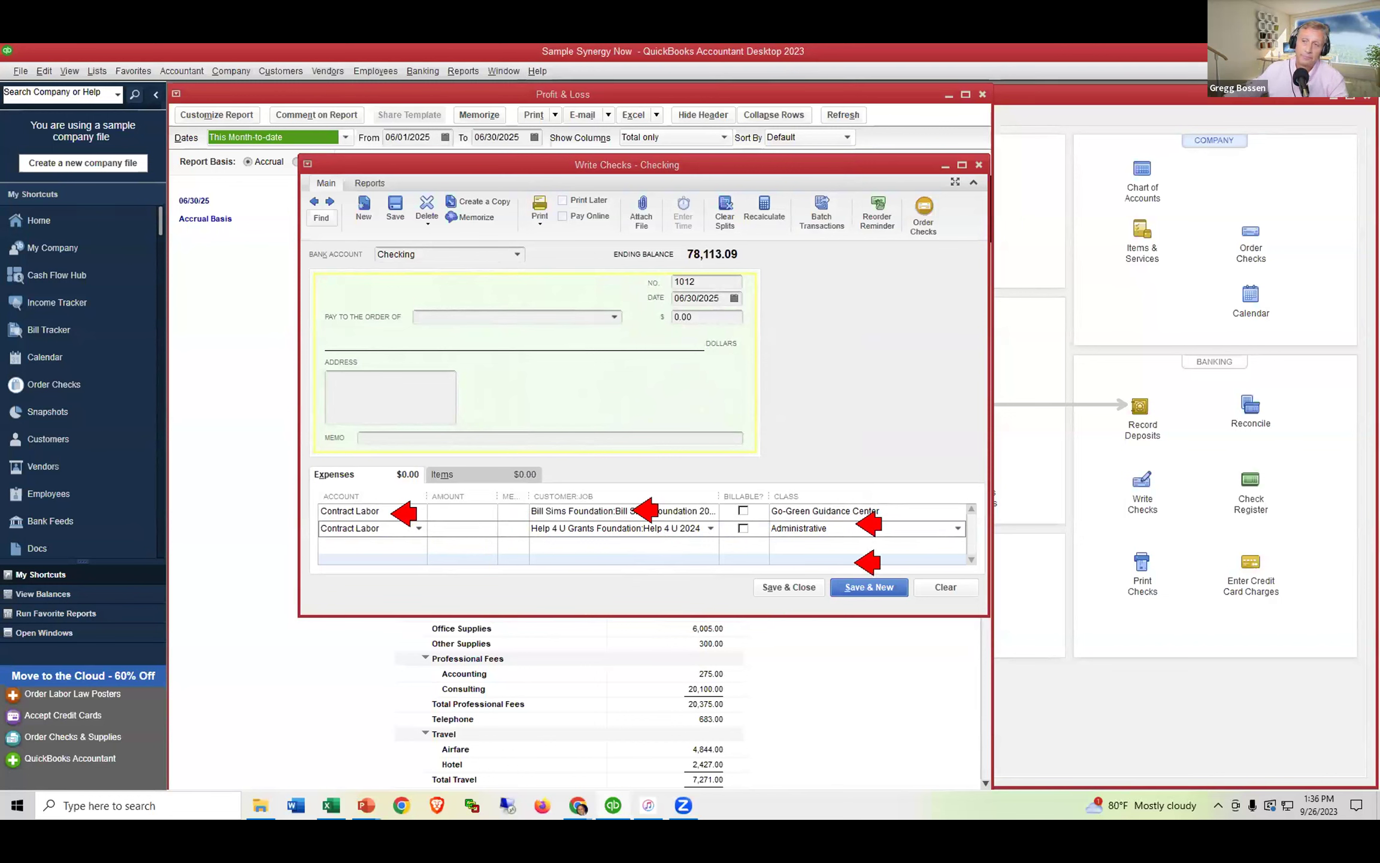
key(Escape)
click(980, 164)
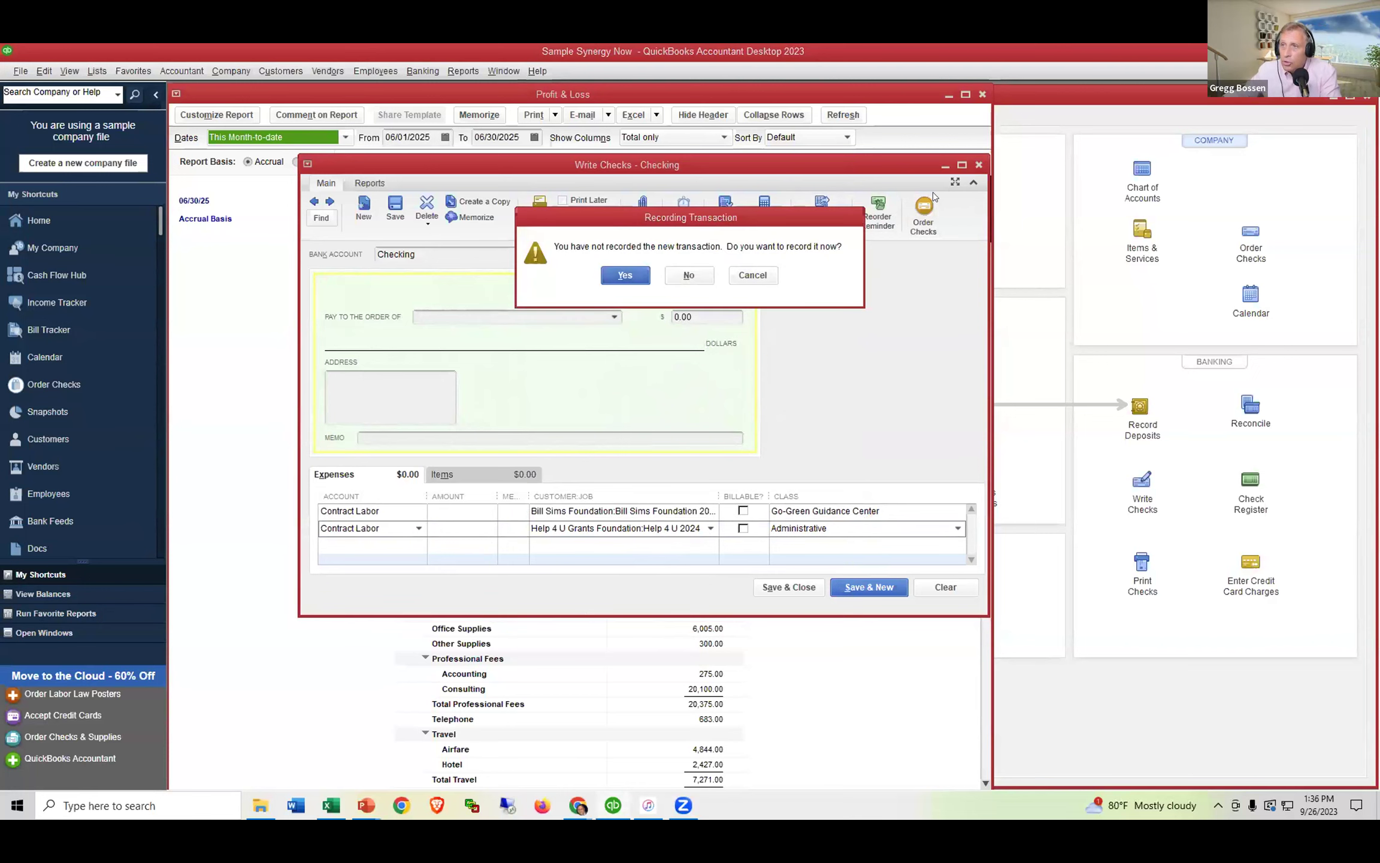
key(alt+Tab)
key(alt+Tab)
key(alt+Tab)
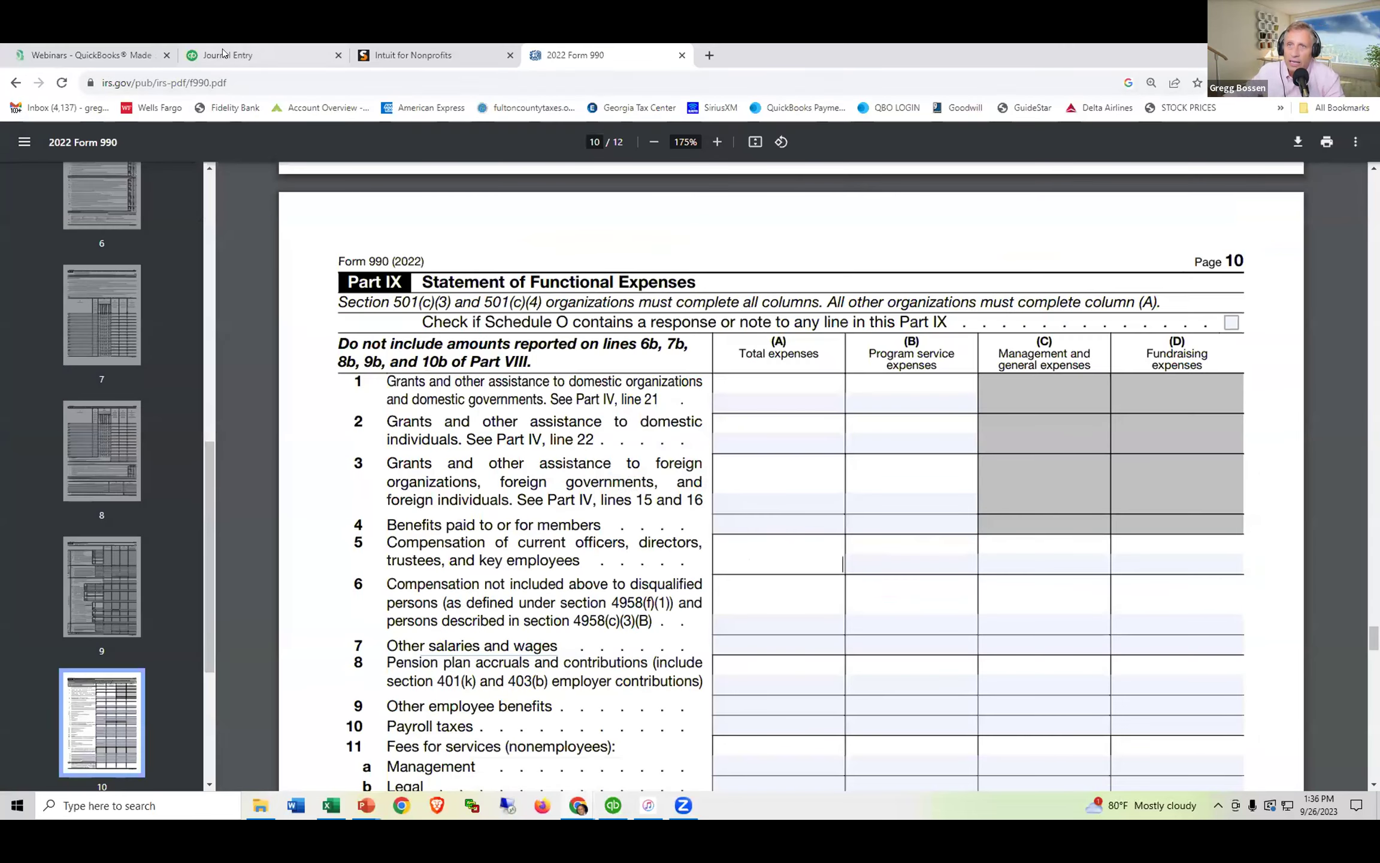
Step: Close the recurring journal entry and open the BOARD REPORTS P&L by Class custom report
click(223, 53)
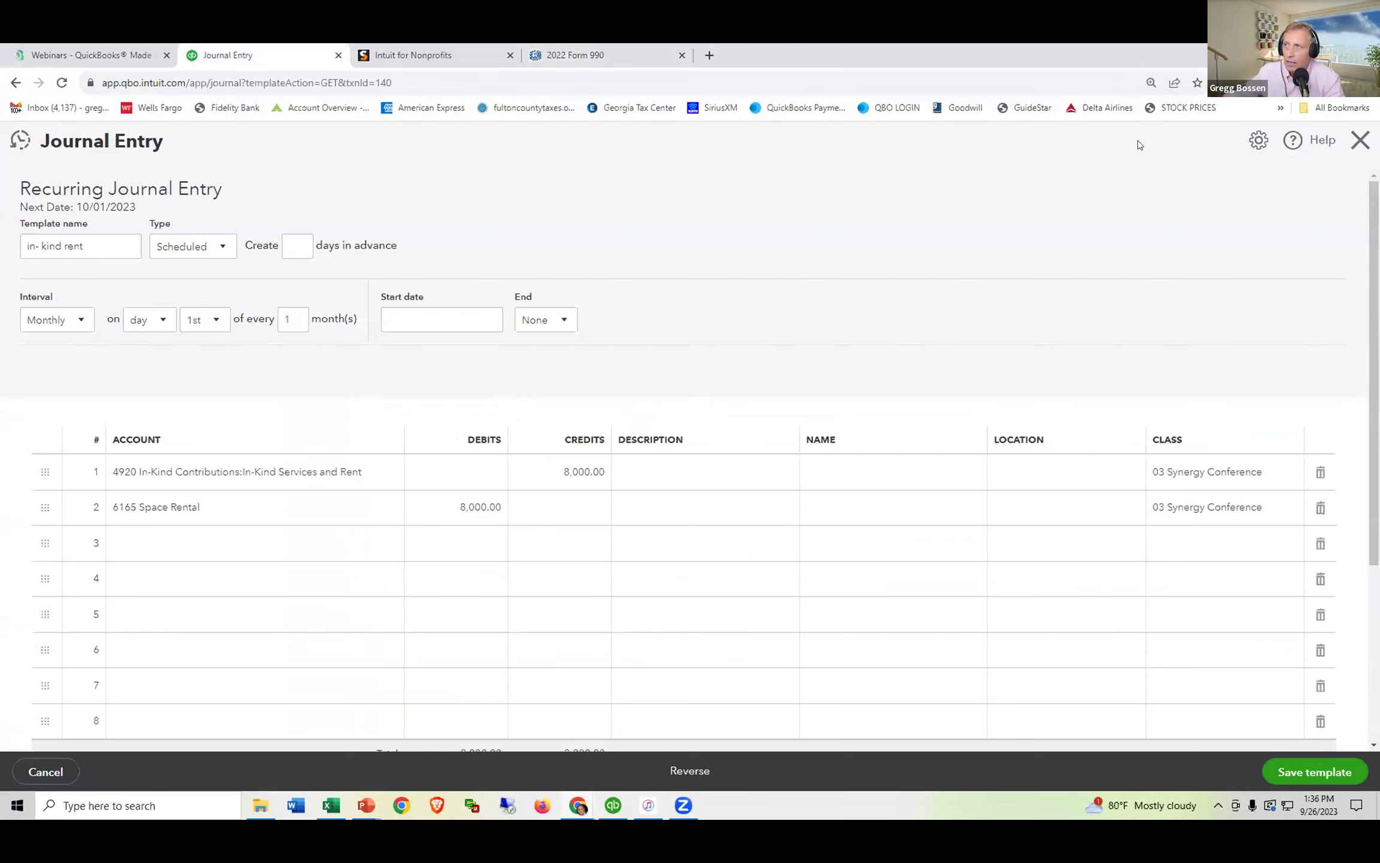
click(1360, 140)
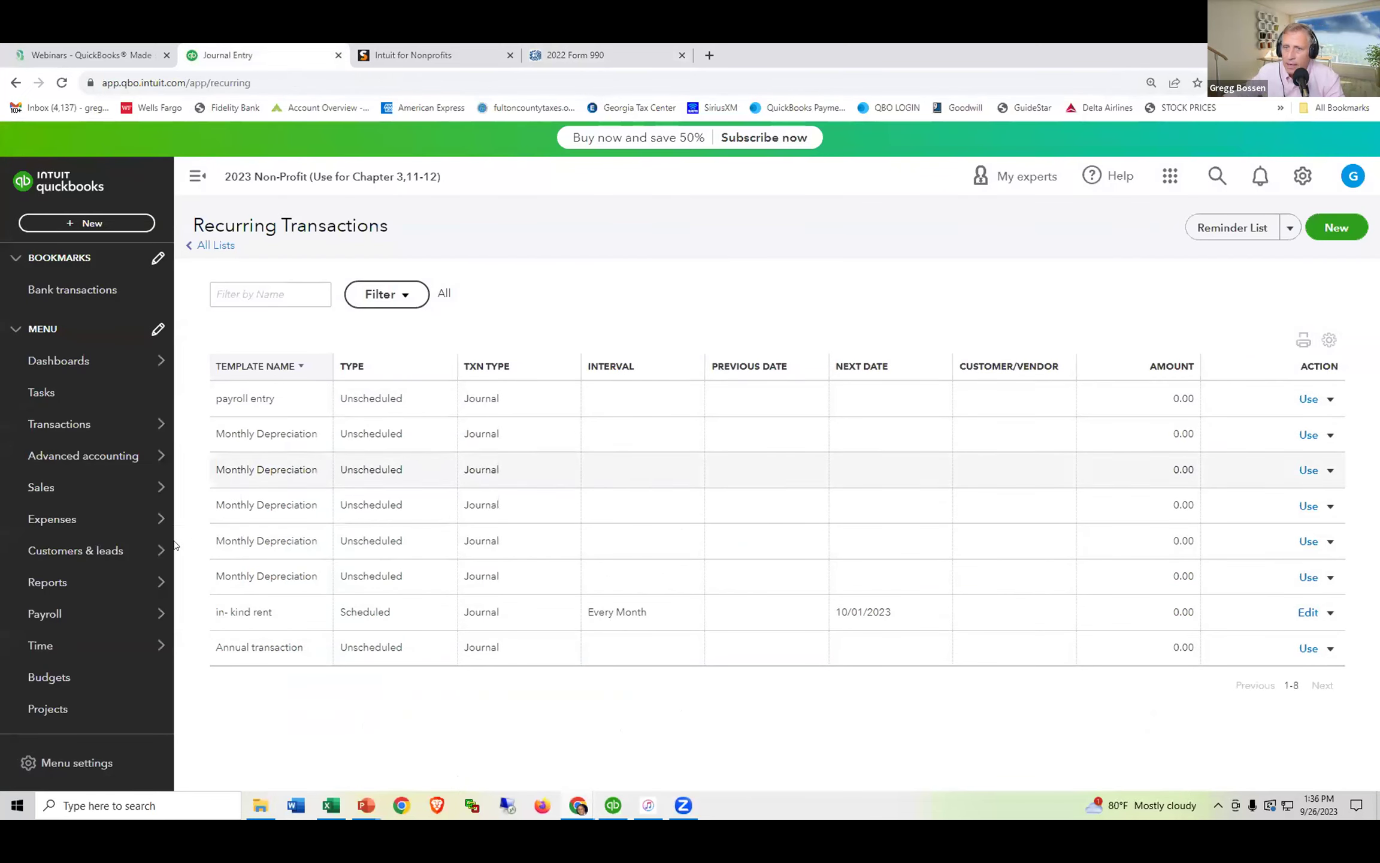
mouse_move(93, 593)
click(190, 587)
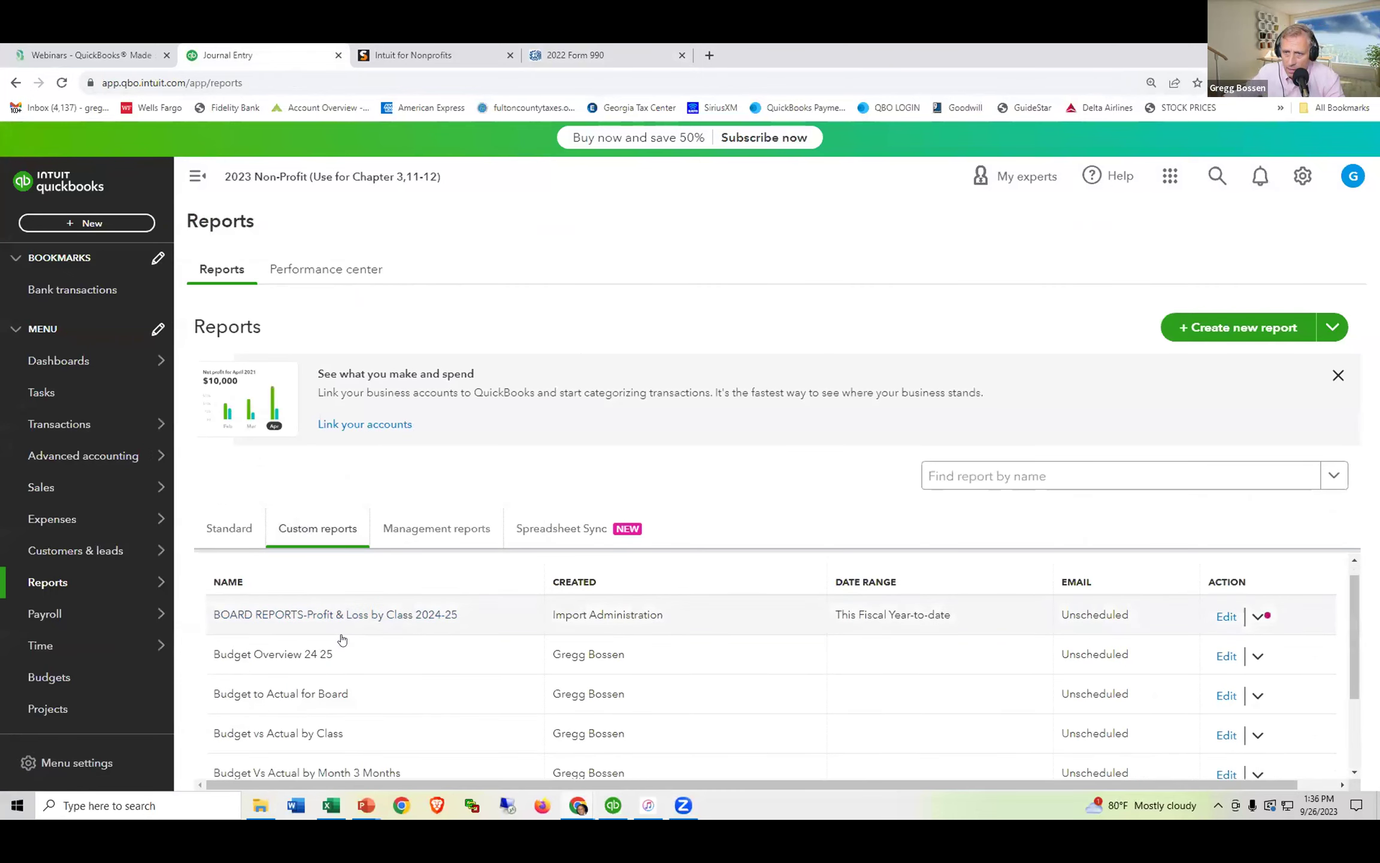
scroll(420, 689, down, 3)
scroll(403, 708, up, 5)
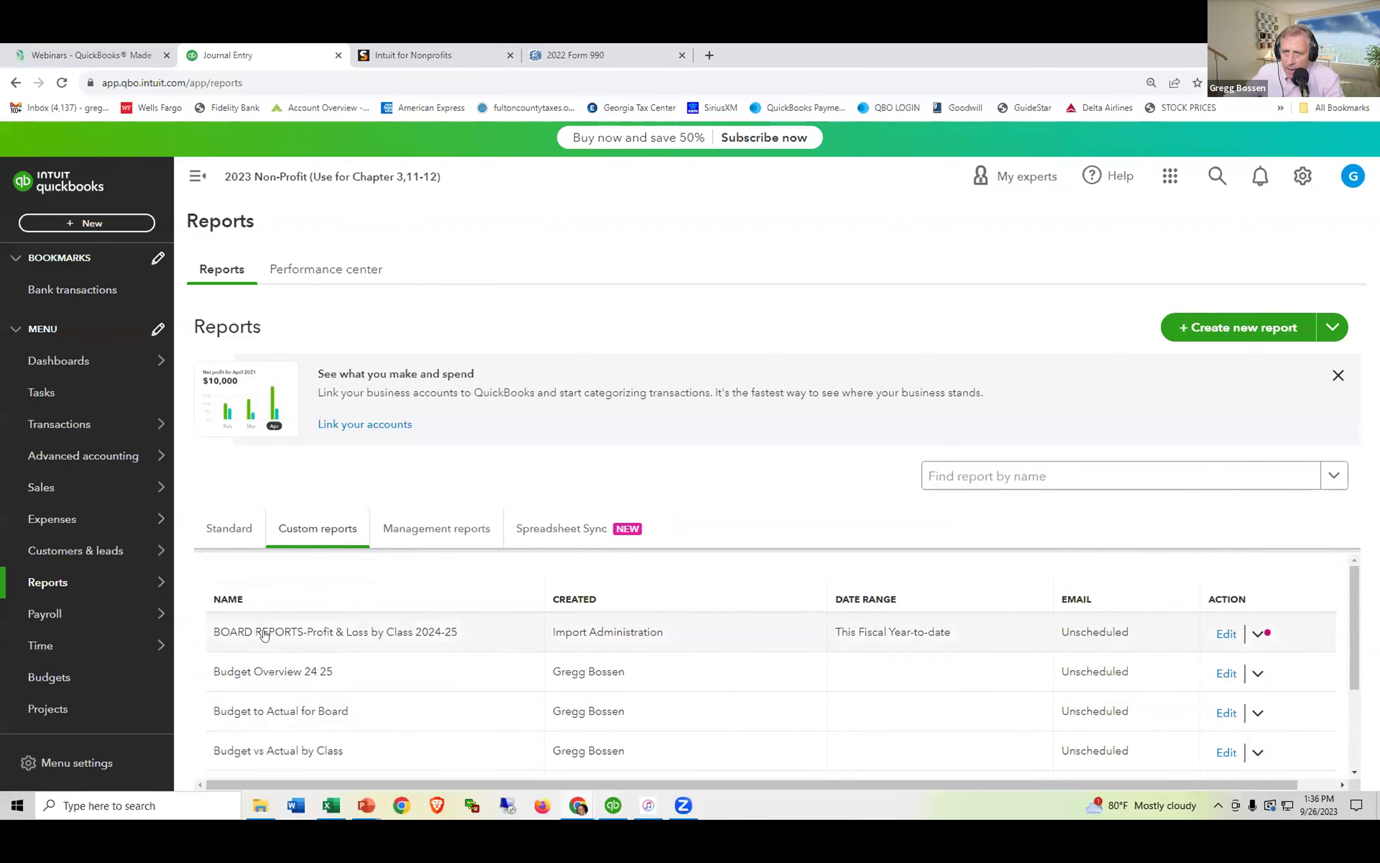
click(267, 632)
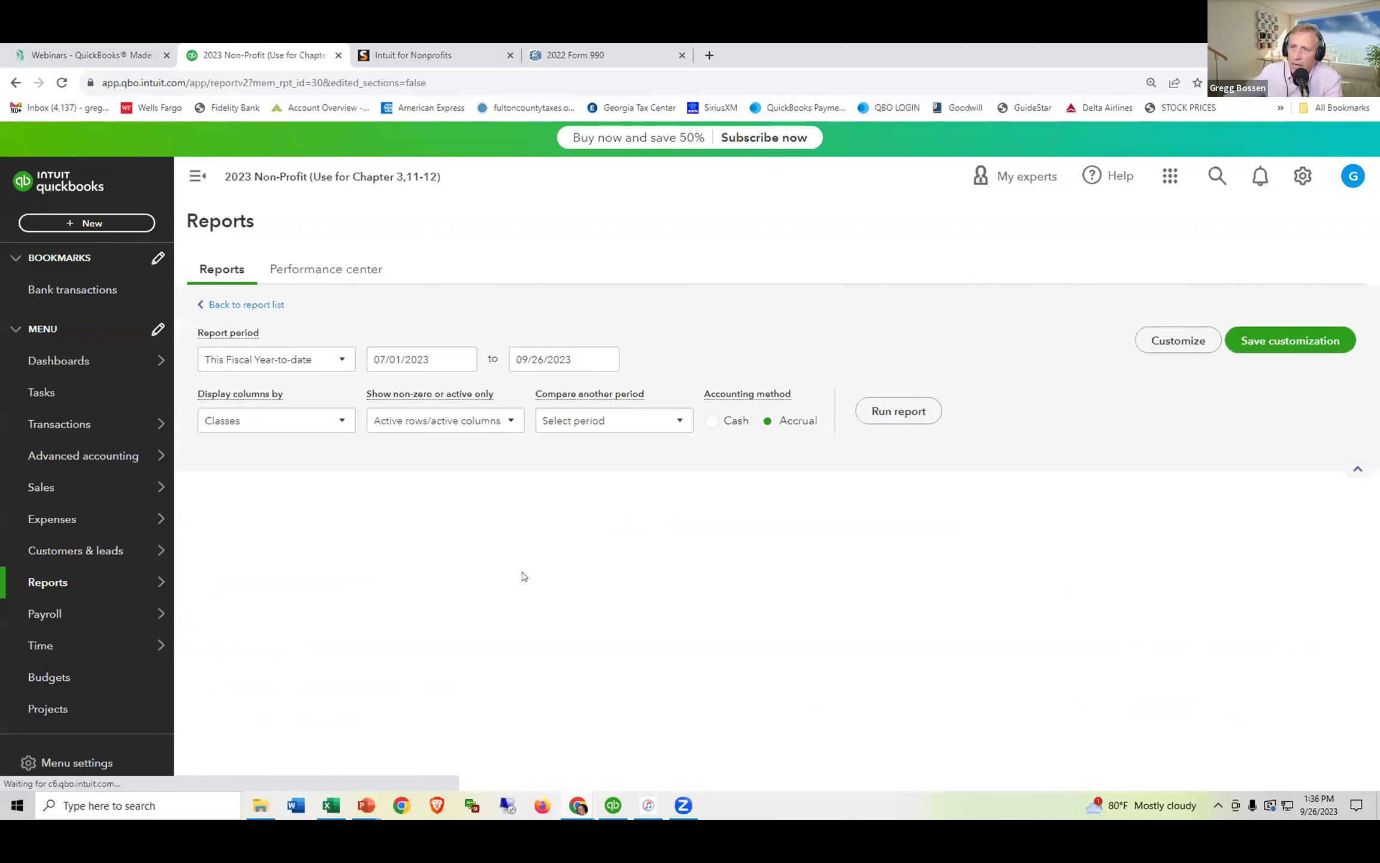
Step: Set the report period to 07/01/2024 through 06/30/2025 and run it
click(341, 425)
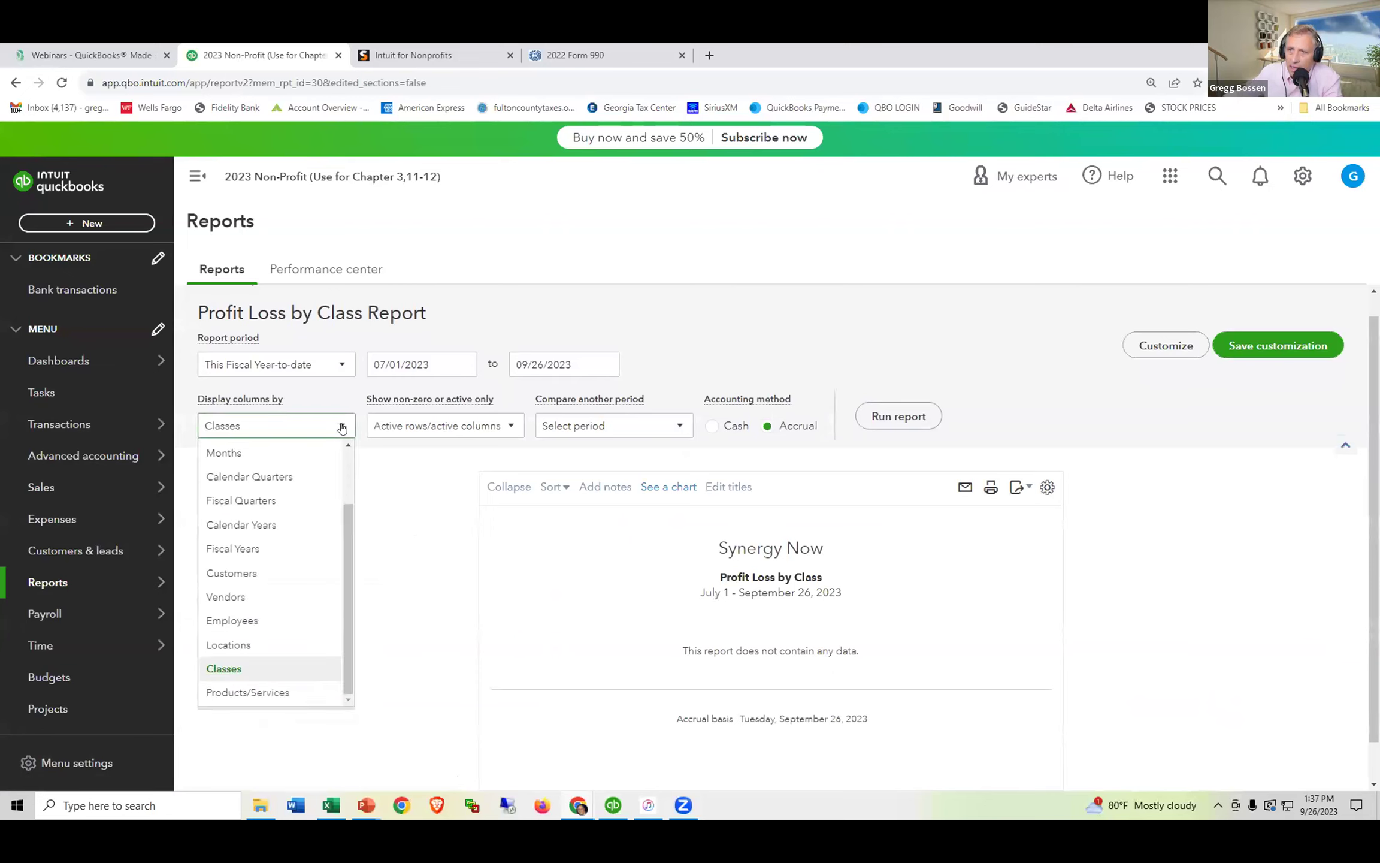
click(307, 456)
click(395, 365)
text(07/01/2024)
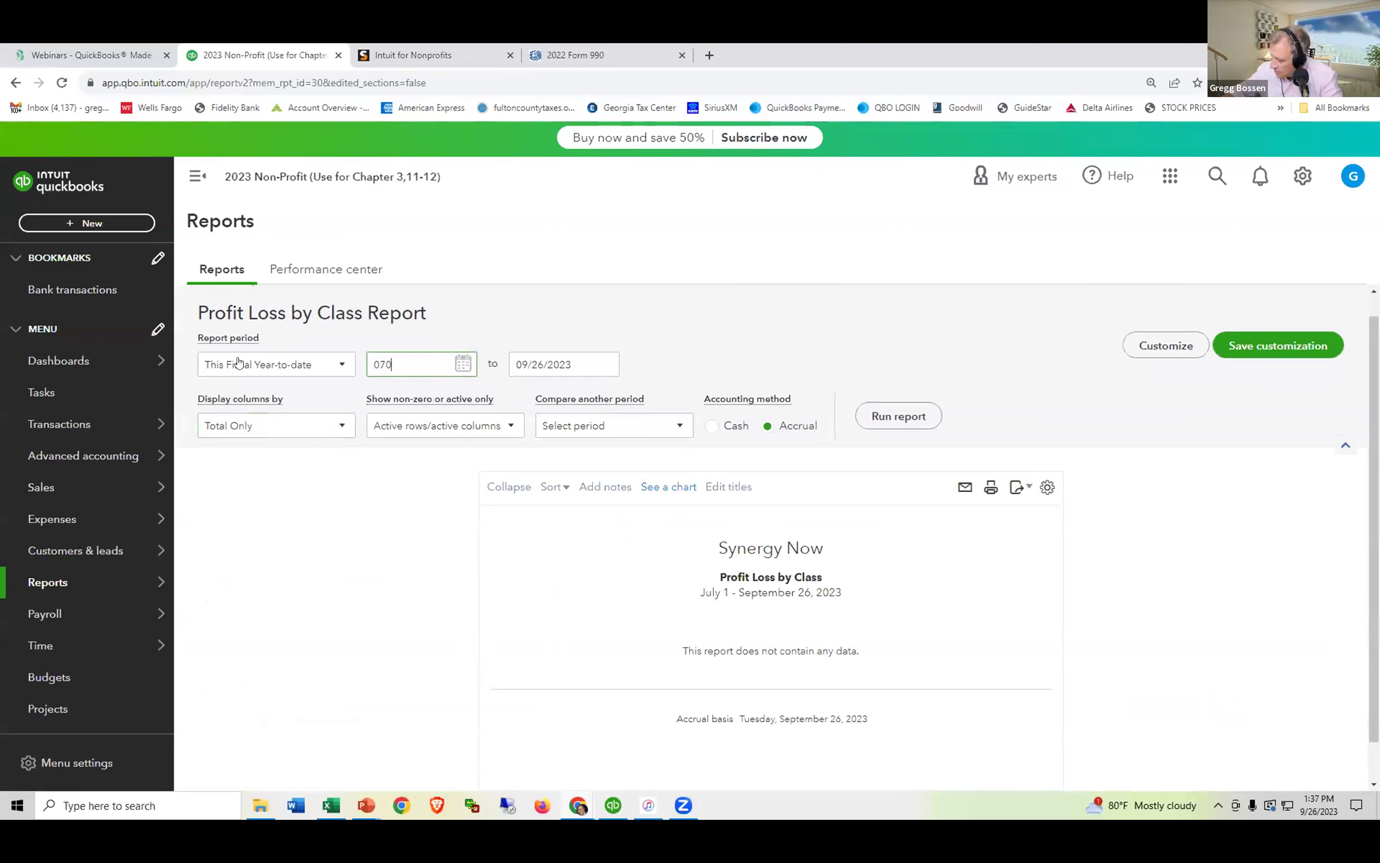
key(Tab)
text(06/30/2025)
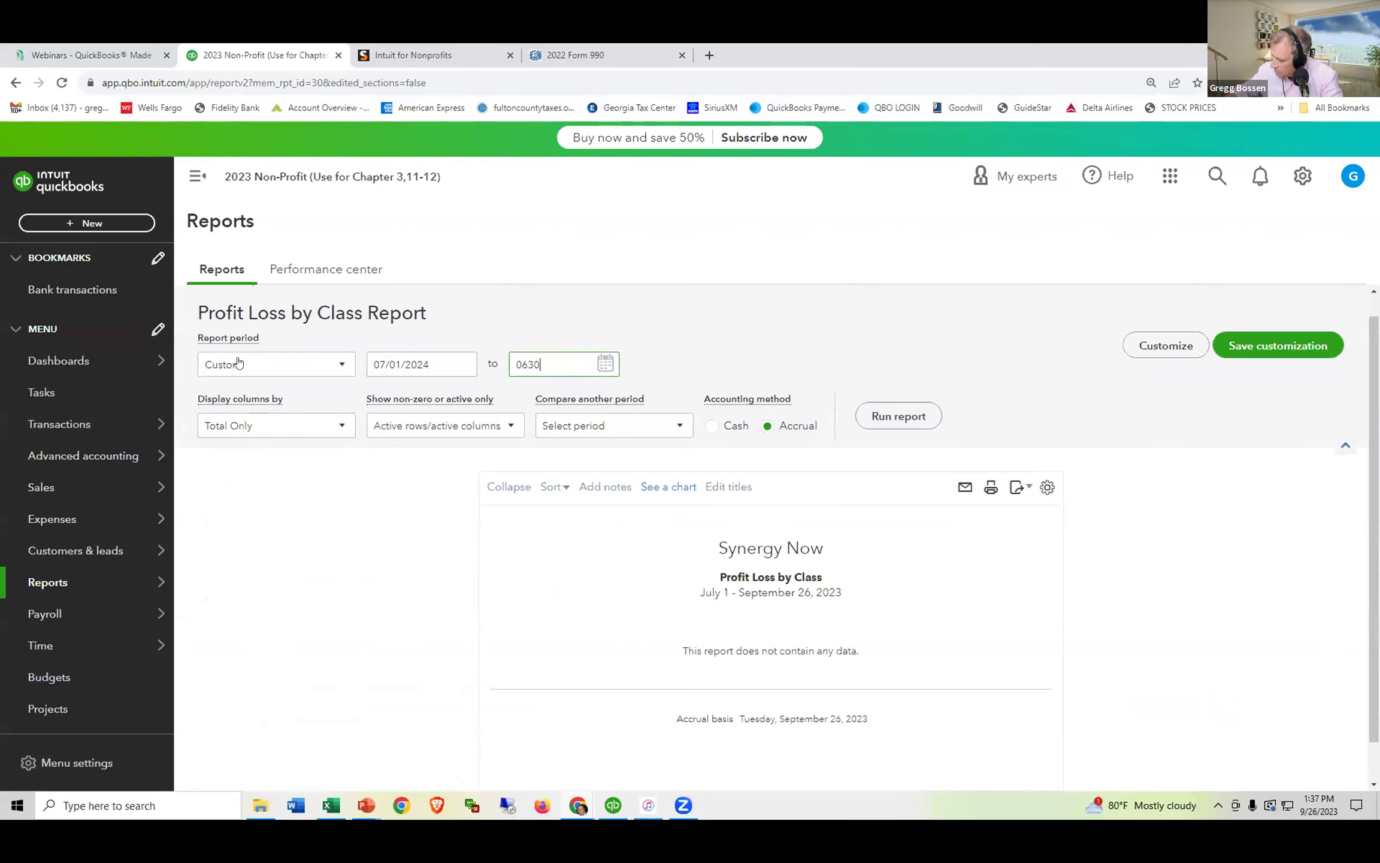
click(682, 347)
click(894, 414)
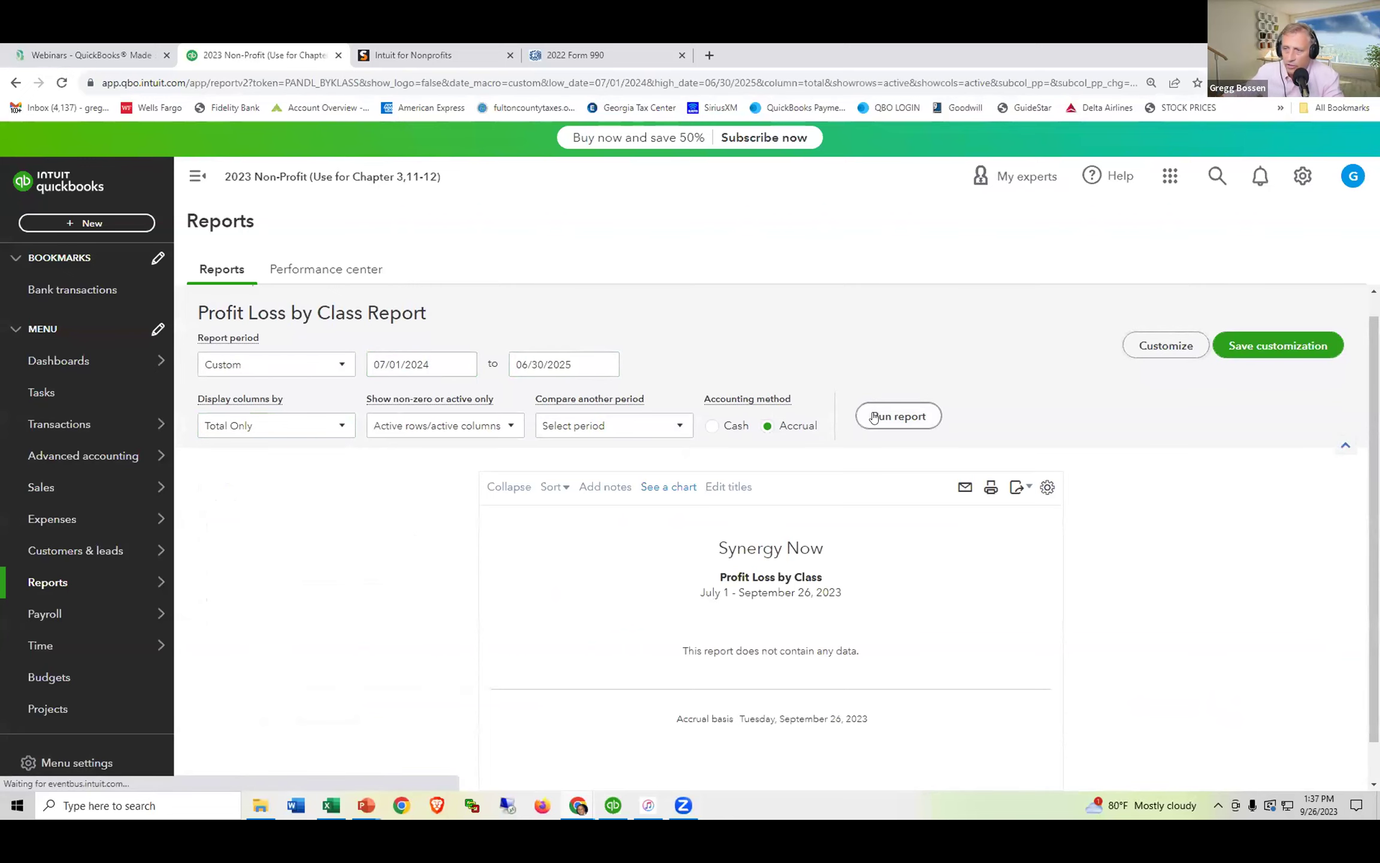
scroll(878, 418, up, 3)
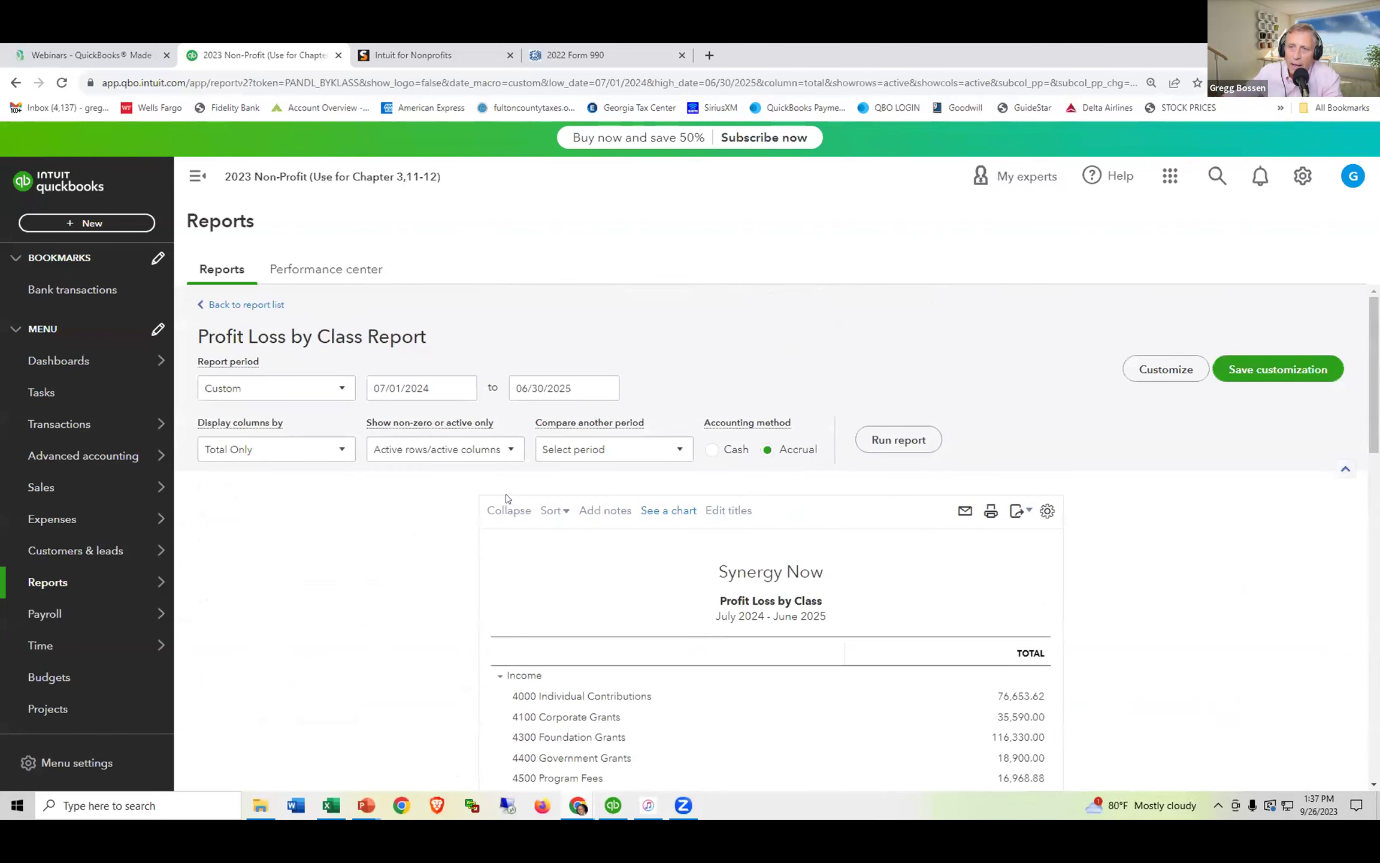
Step: Display the report columns by Classes and rerun it
click(344, 446)
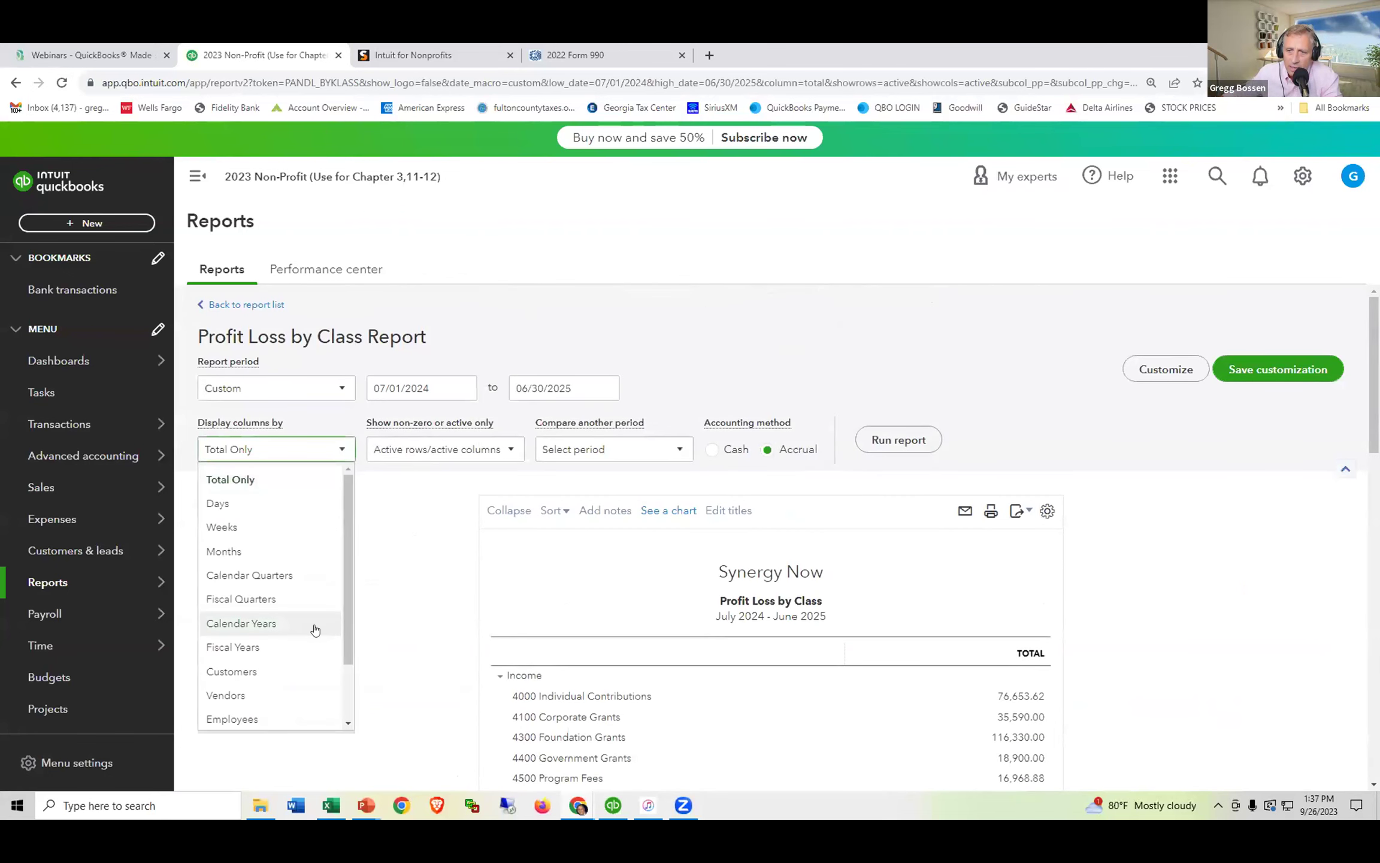
scroll(306, 630, down, 2)
click(278, 692)
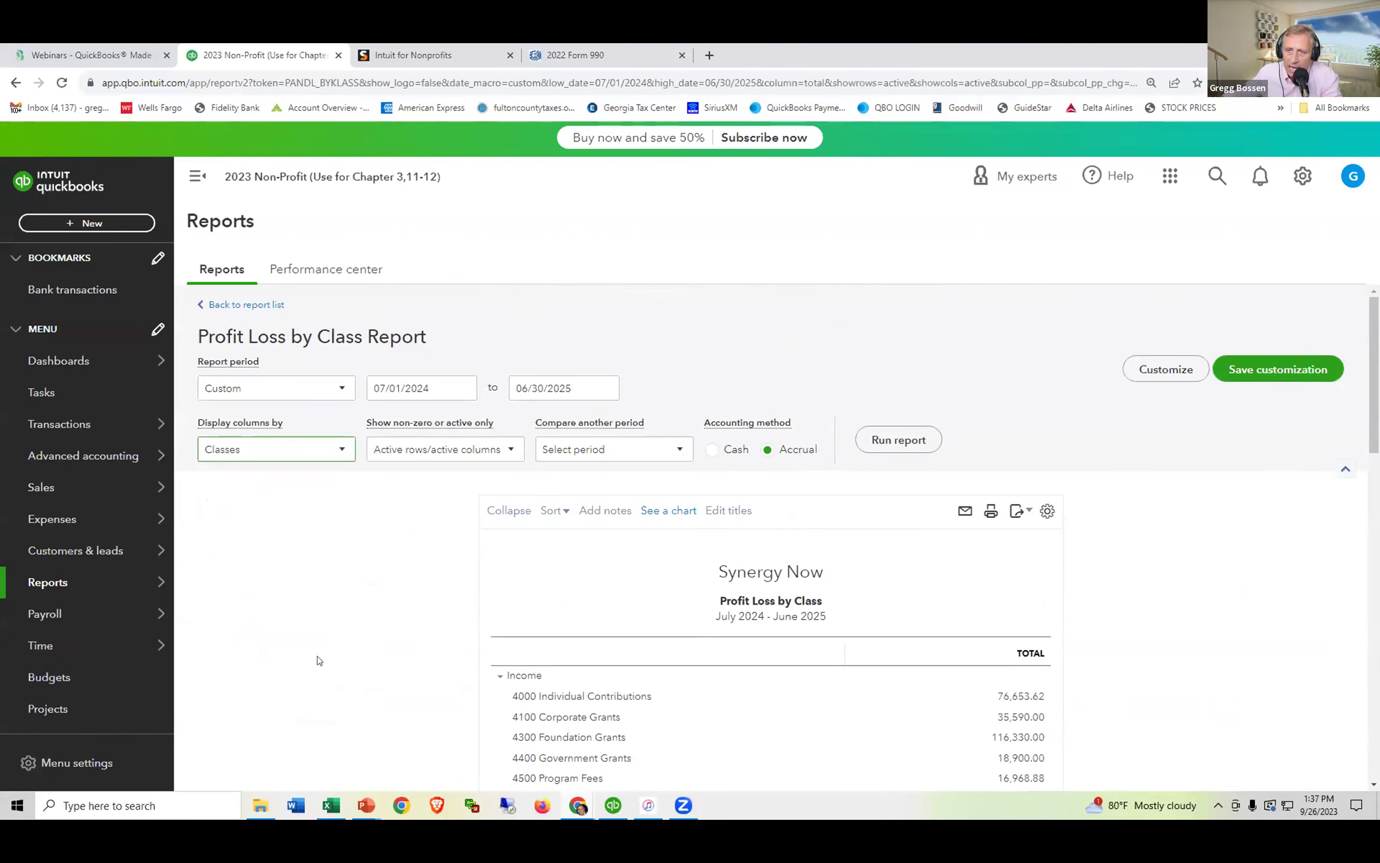
click(905, 444)
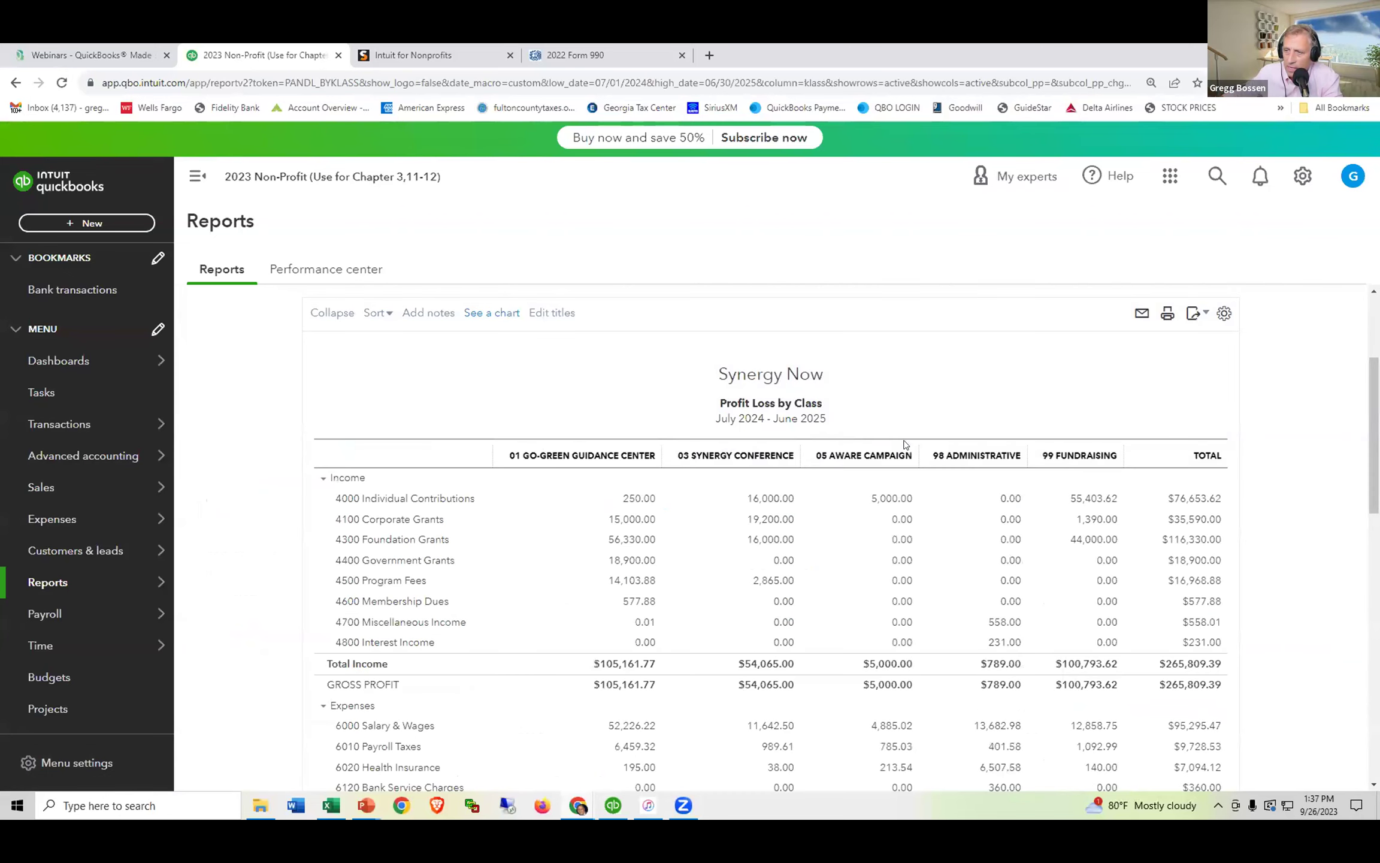
scroll(950, 555, down, 5)
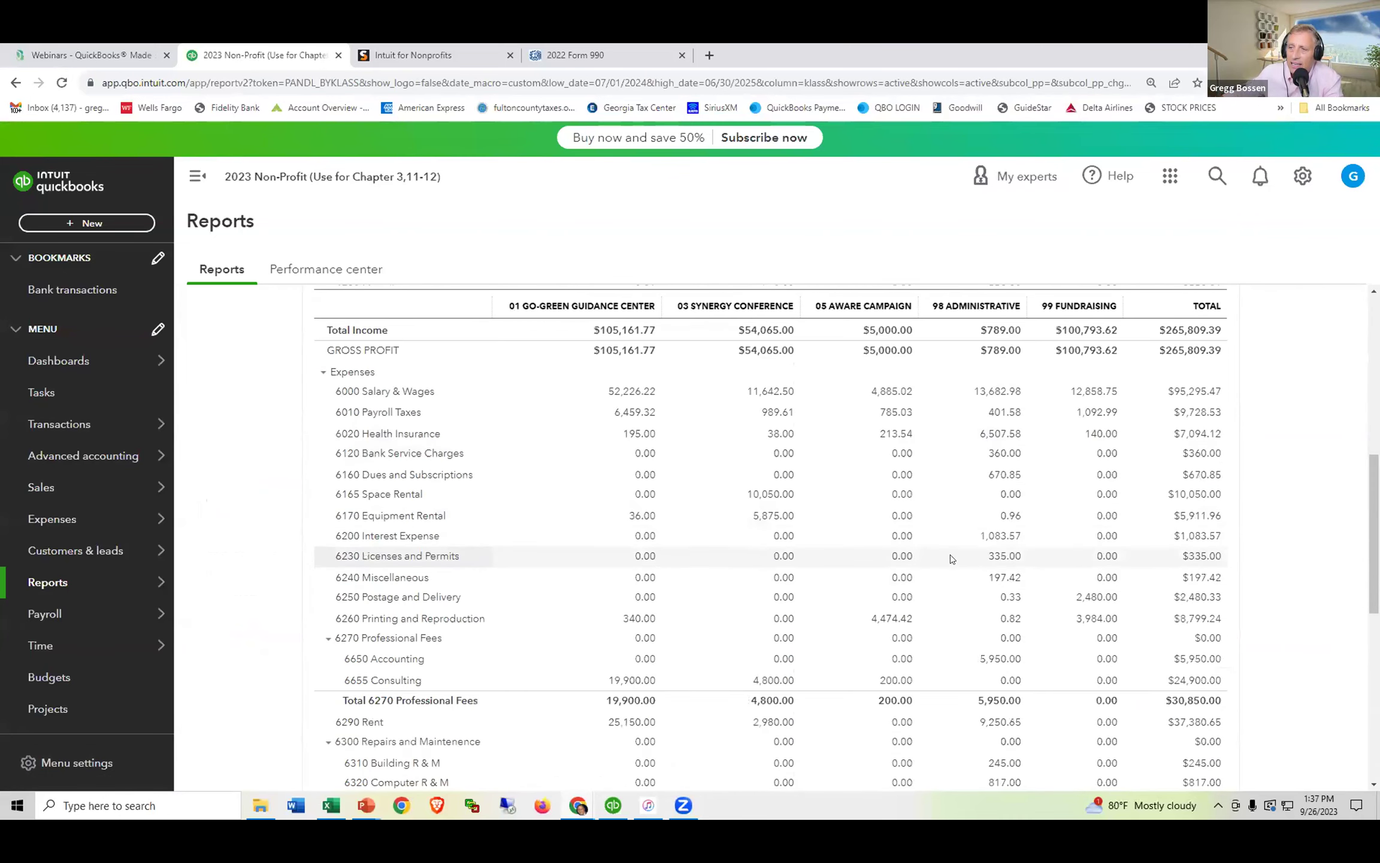
scroll(952, 559, down, 7)
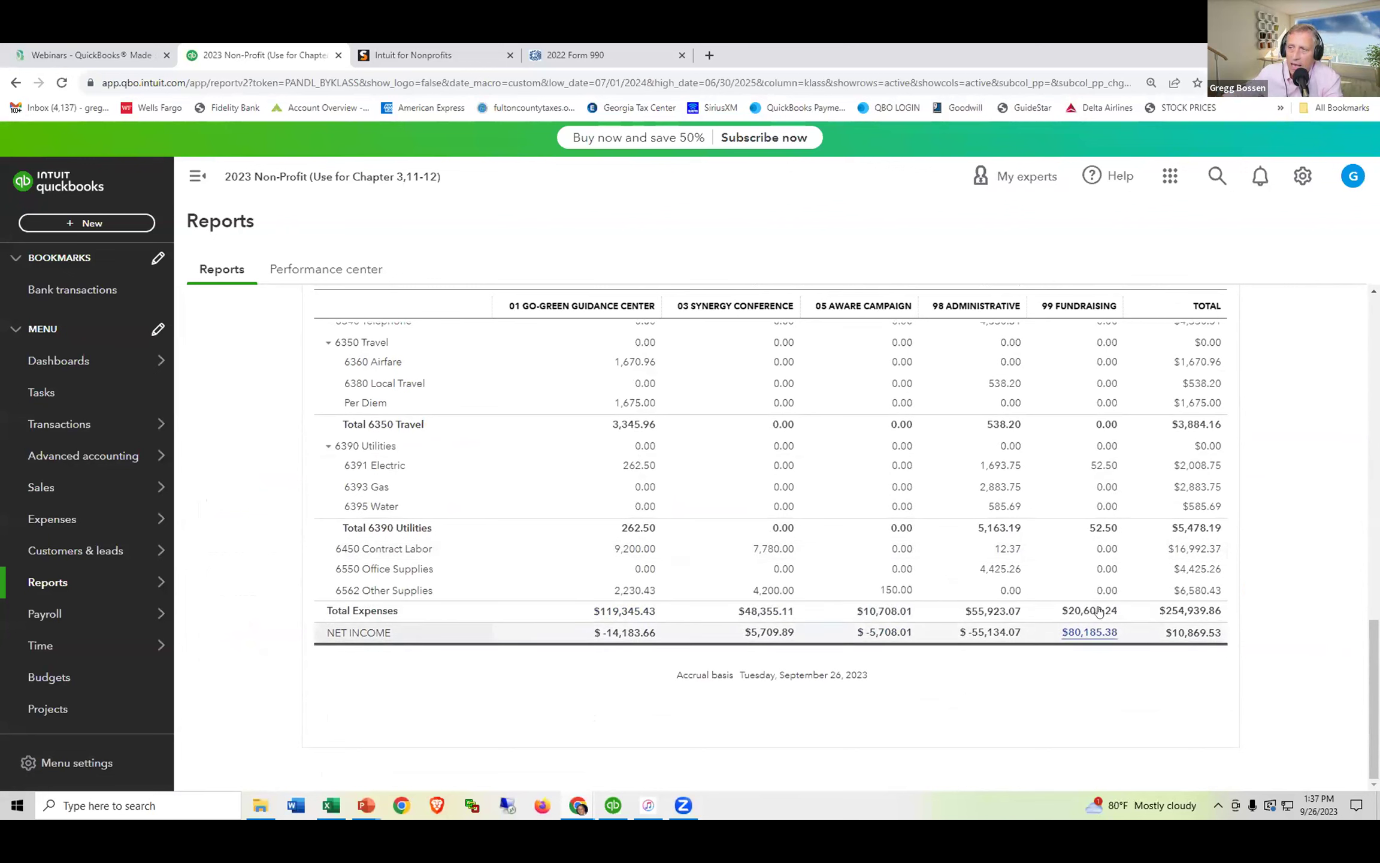
scroll(1018, 599, up, 10)
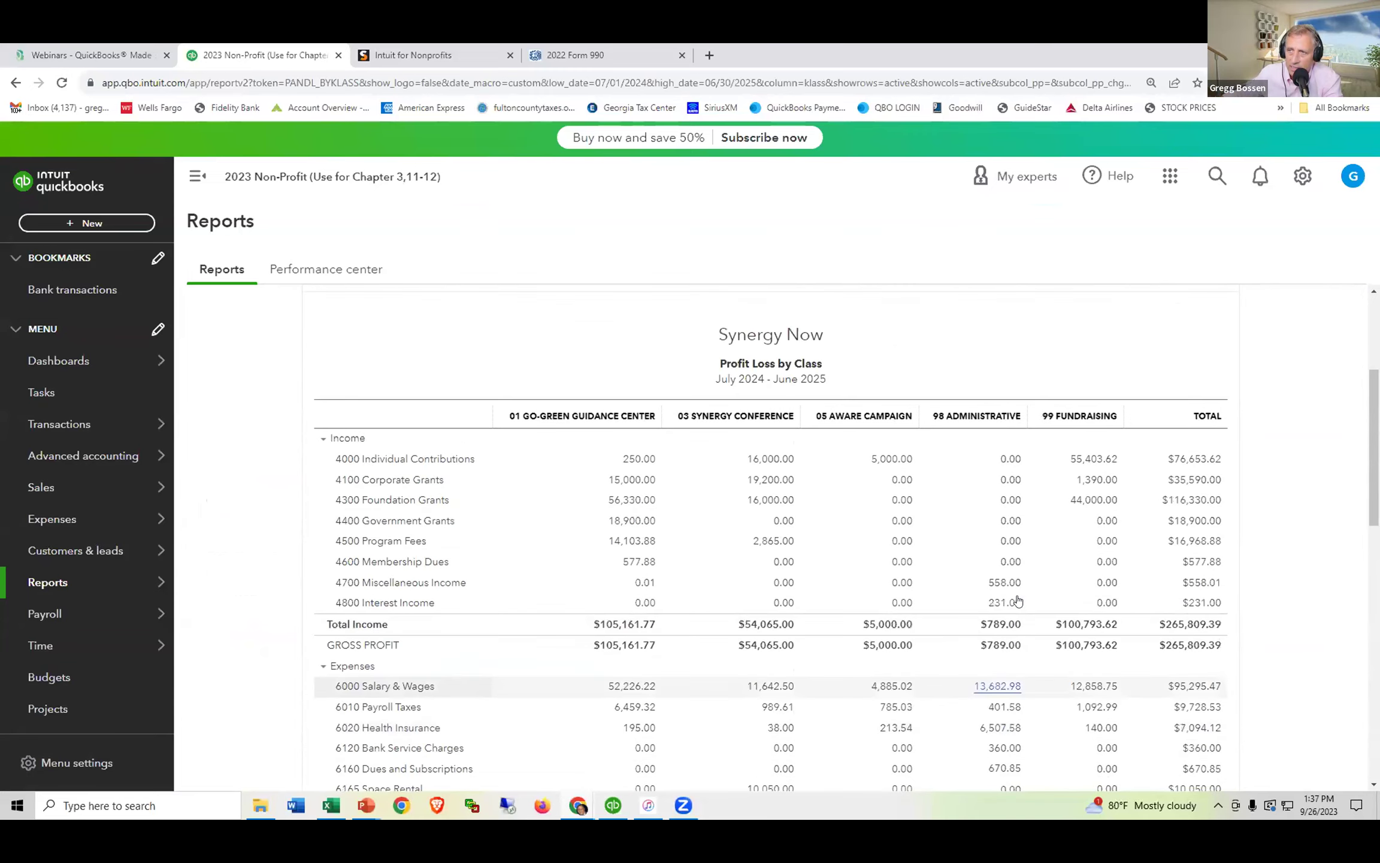
scroll(1018, 599, down, 2)
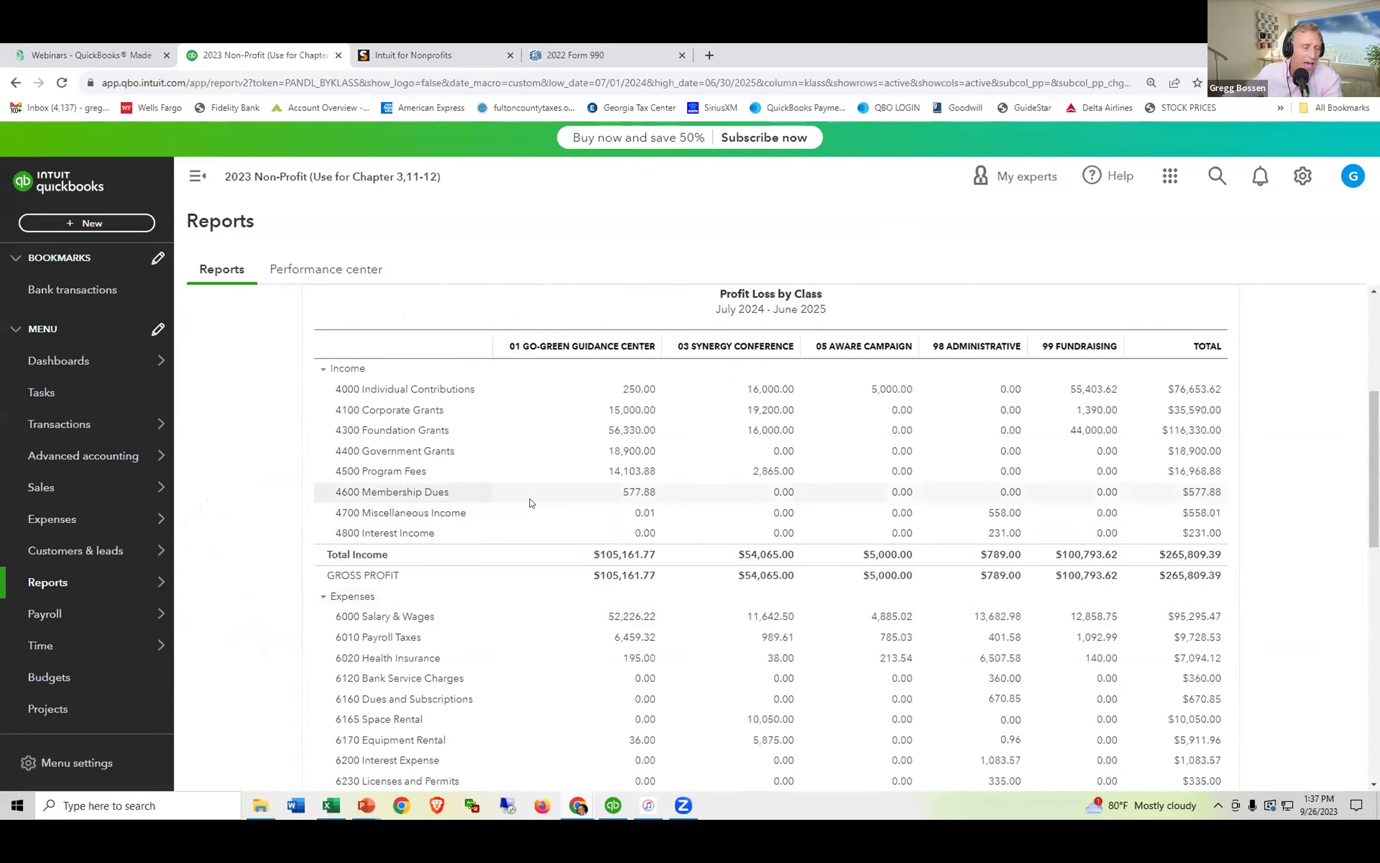
Step: Change options in the report header and date fields, then review the class columns
click(468, 498)
click(473, 638)
click(631, 347)
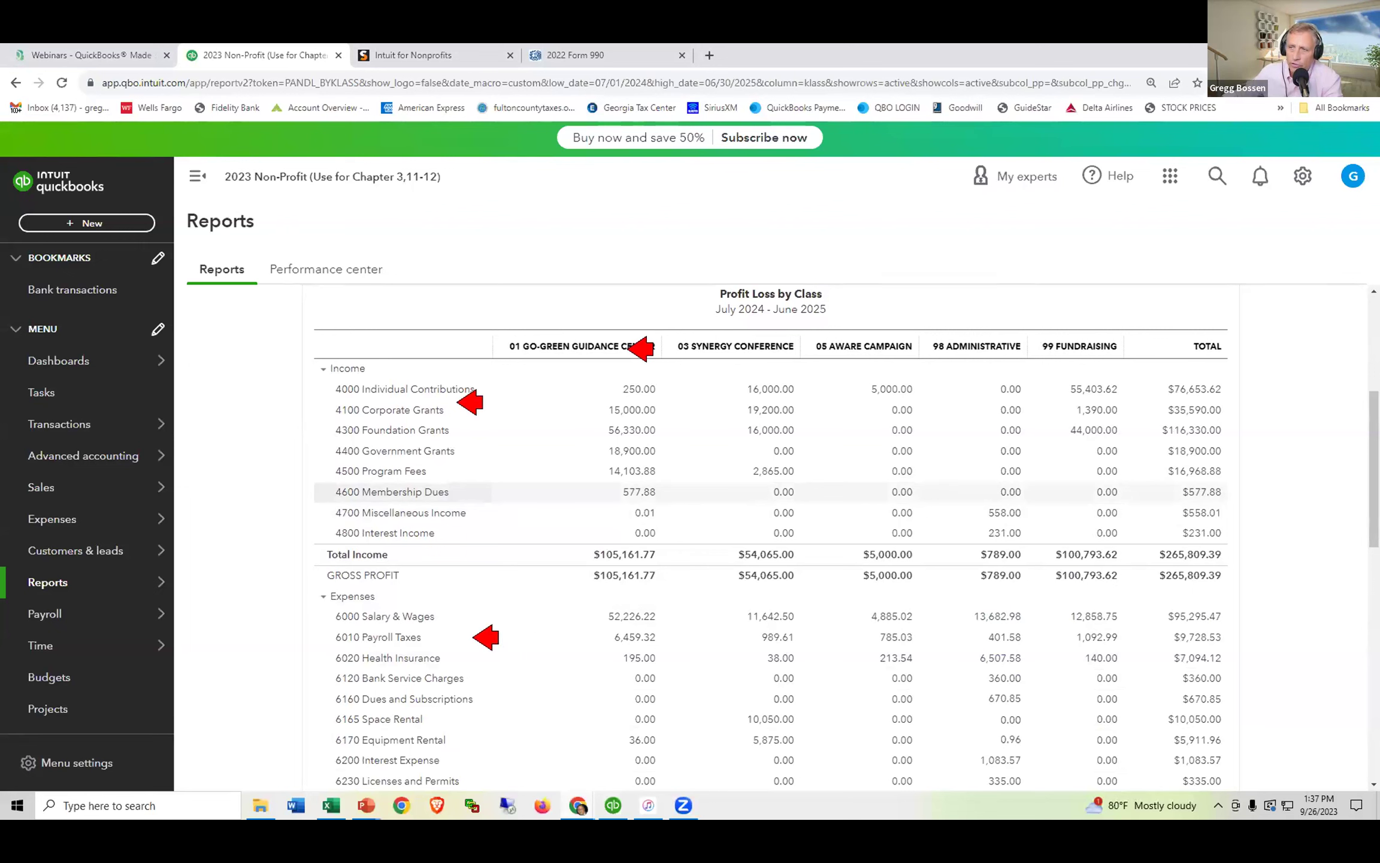
click(737, 346)
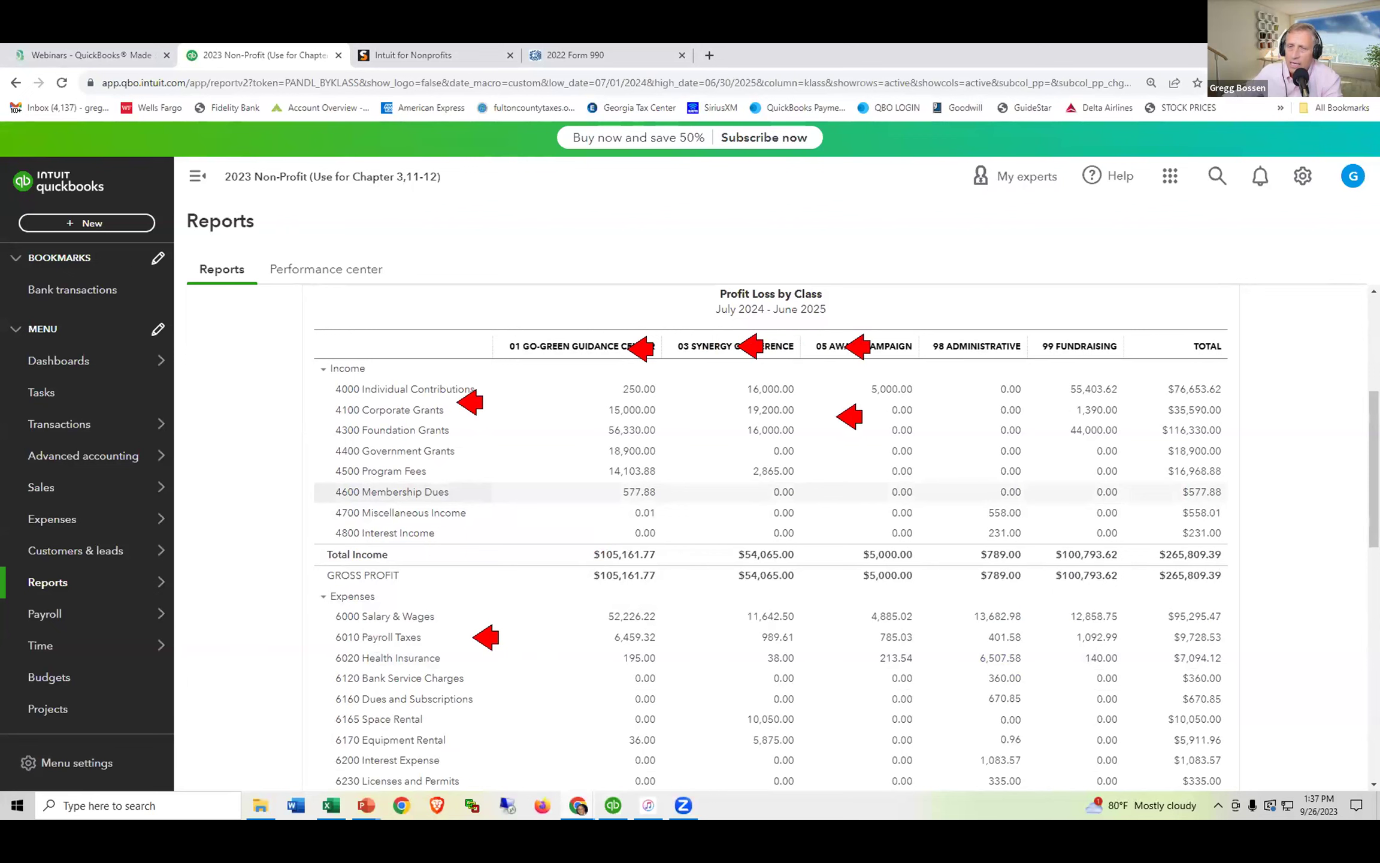
key(Escape)
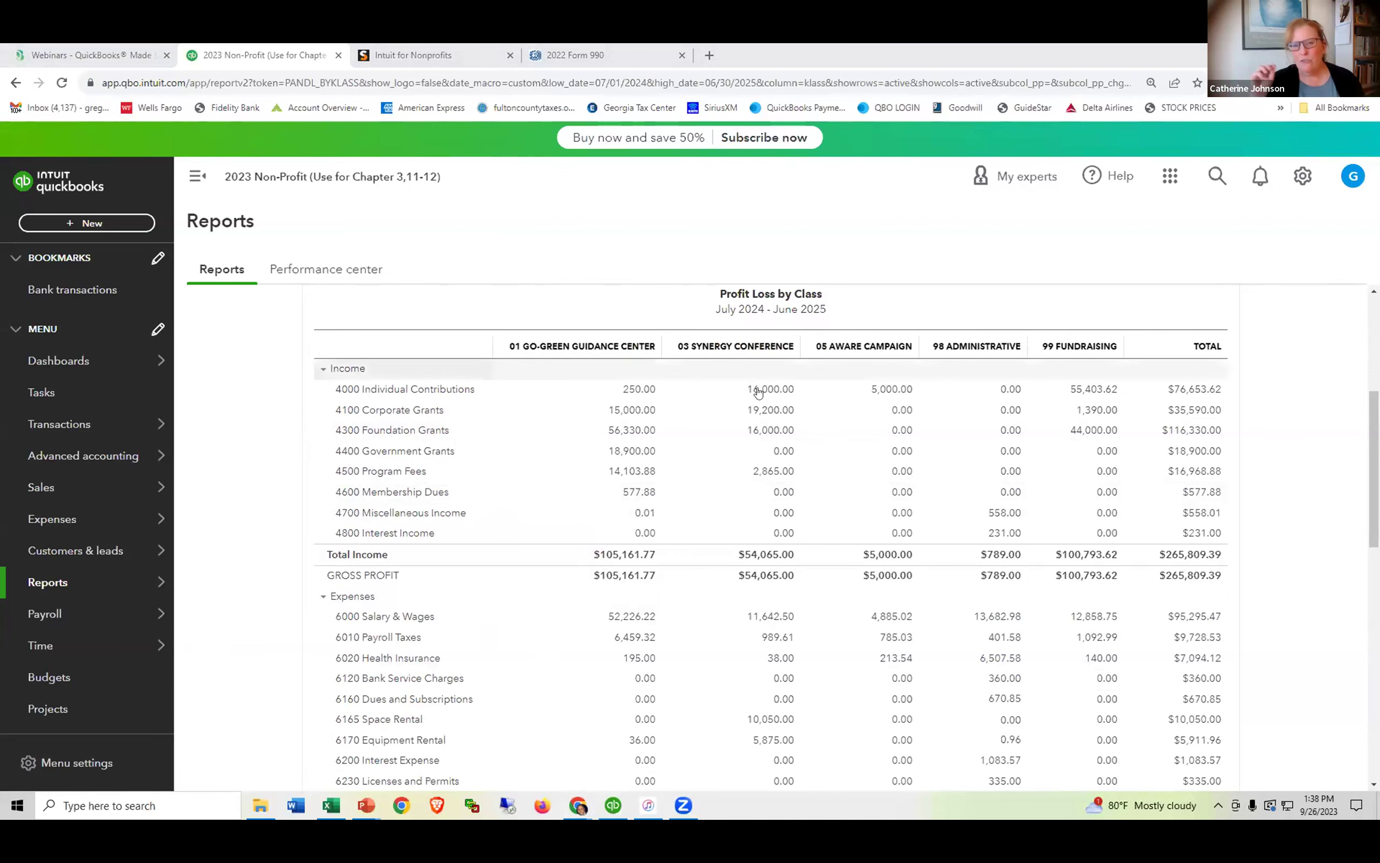
scroll(762, 393, up, 5)
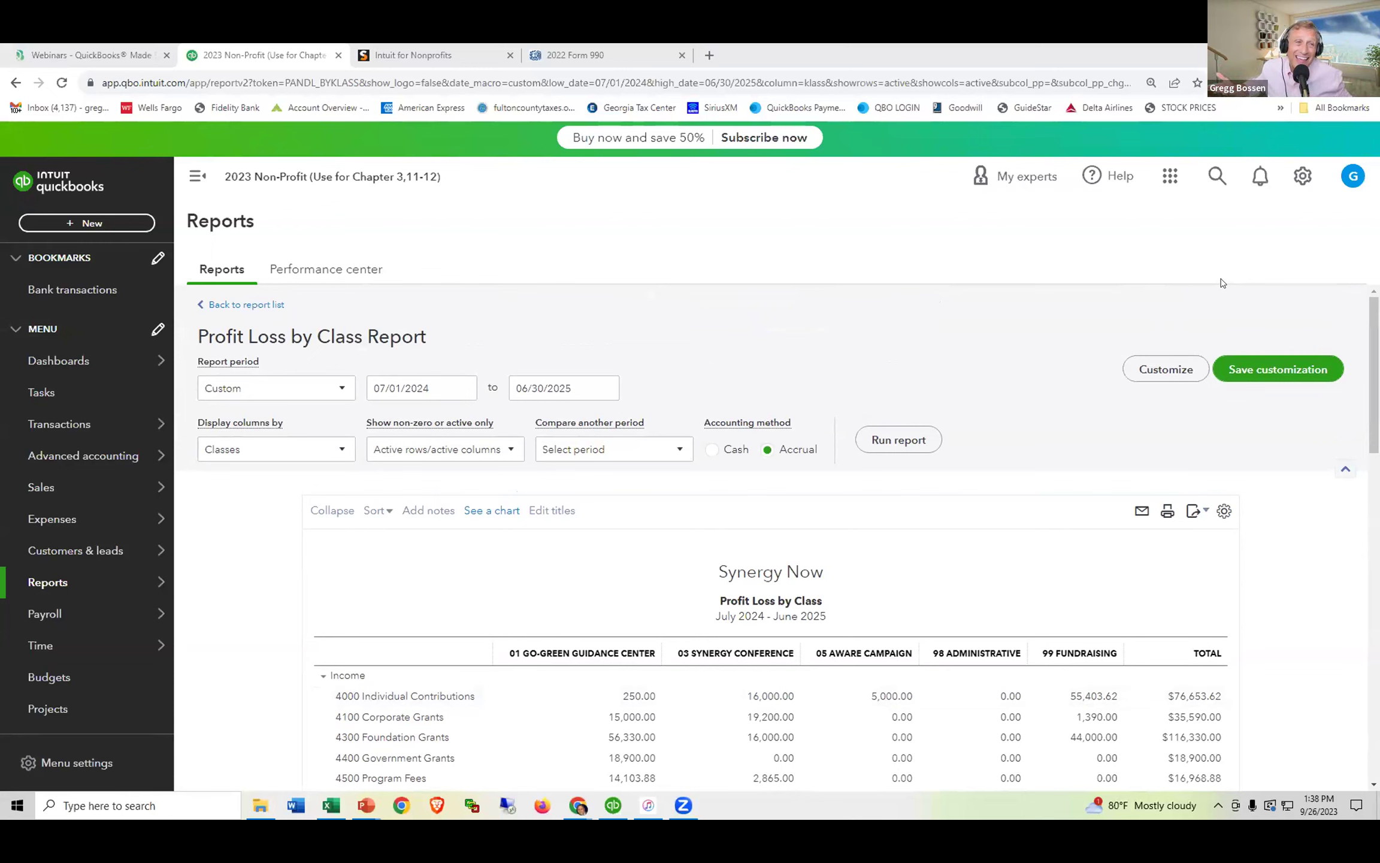
Step: From the Chart of accounts, start an Income account saved under Income with Non-Profit Income tax section
click(1301, 177)
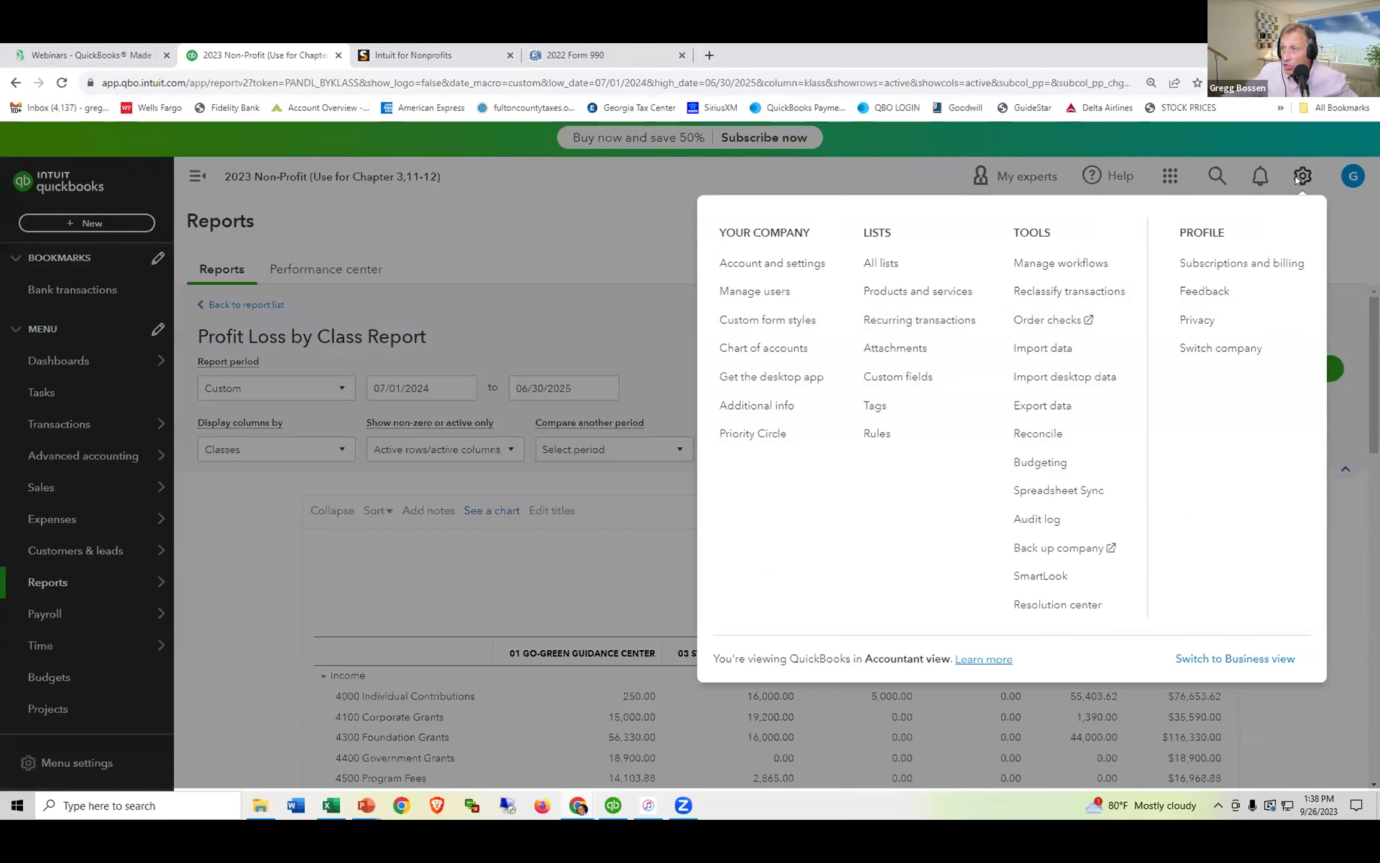
click(788, 351)
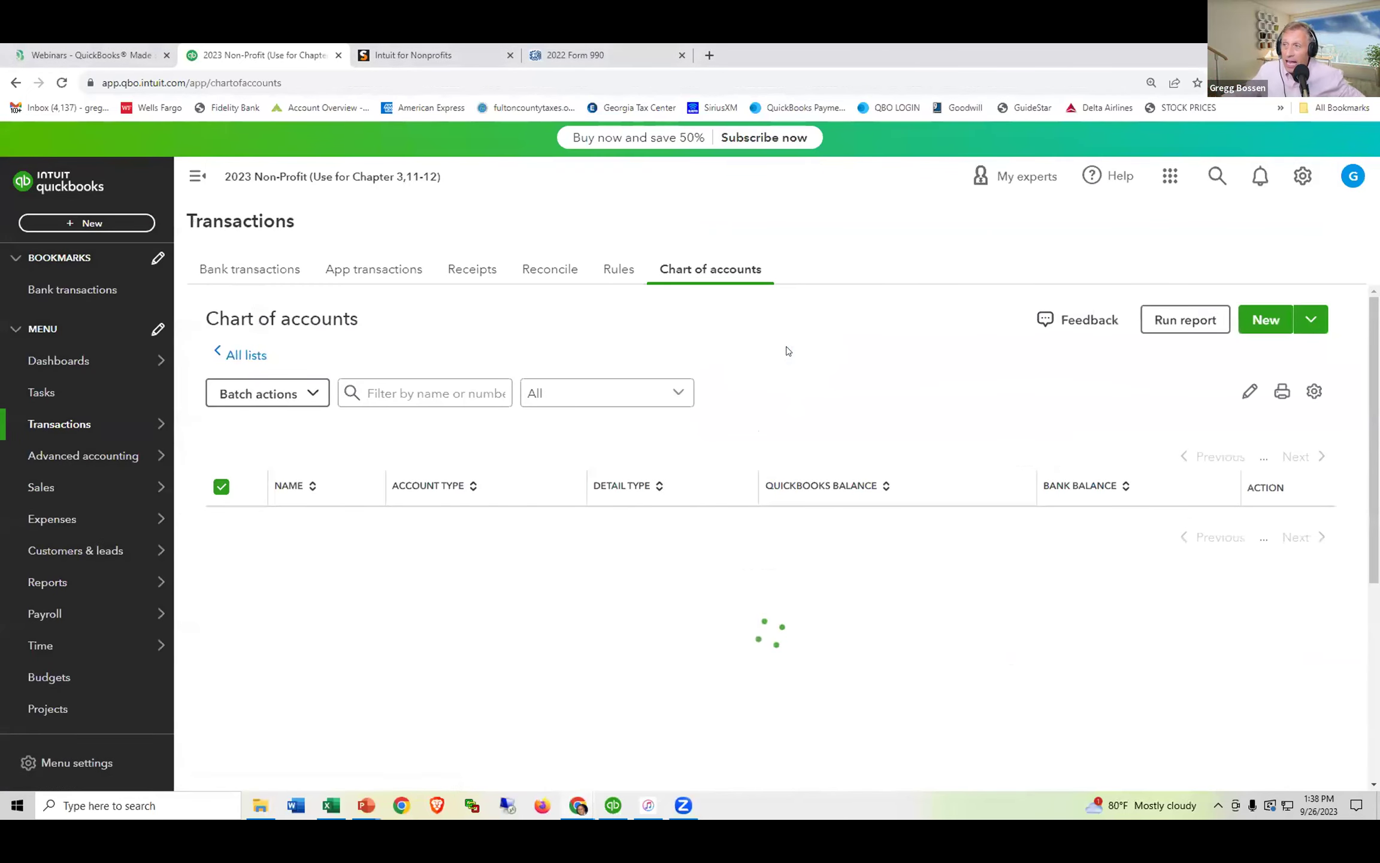
click(1264, 320)
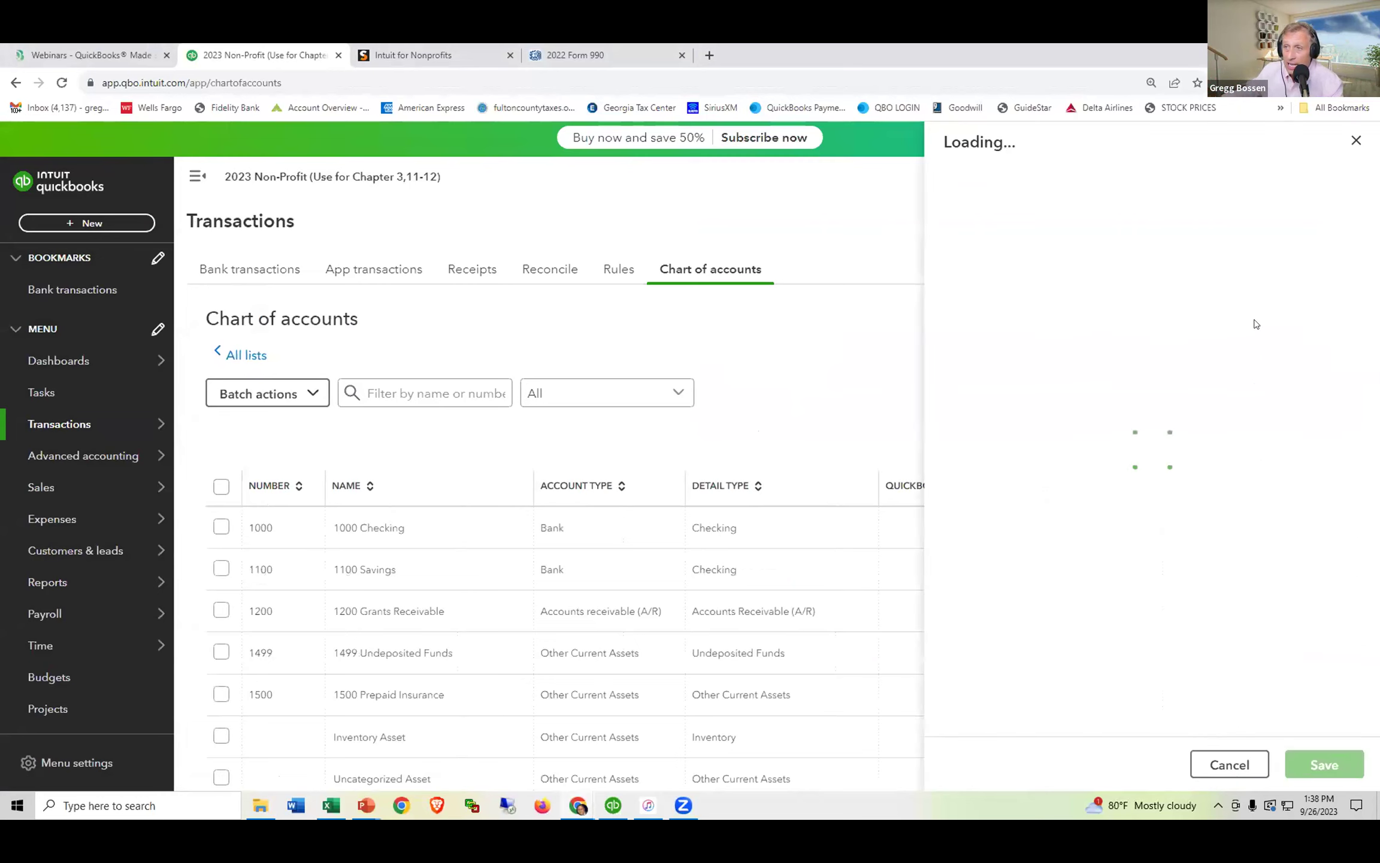
click(948, 205)
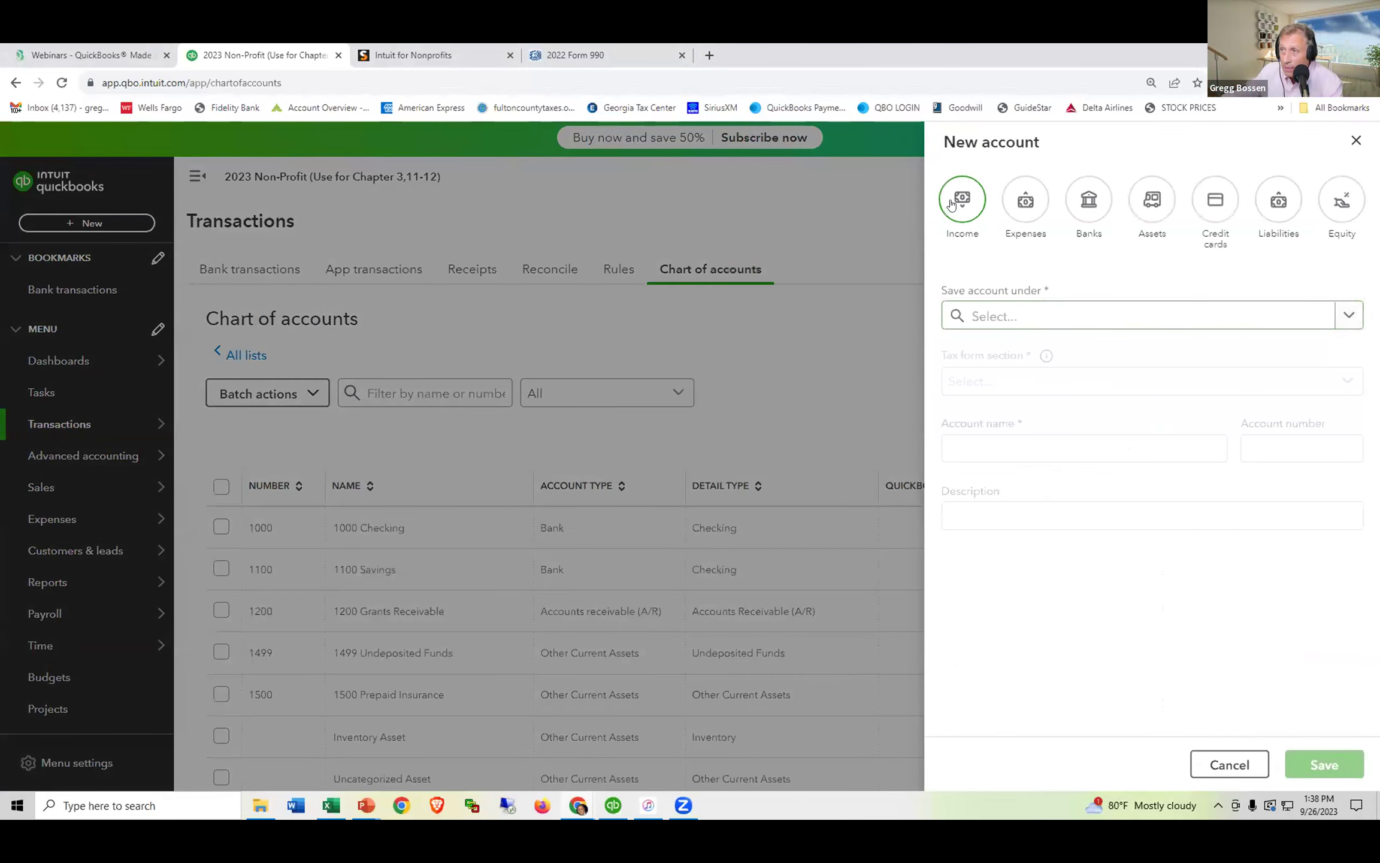
click(1332, 319)
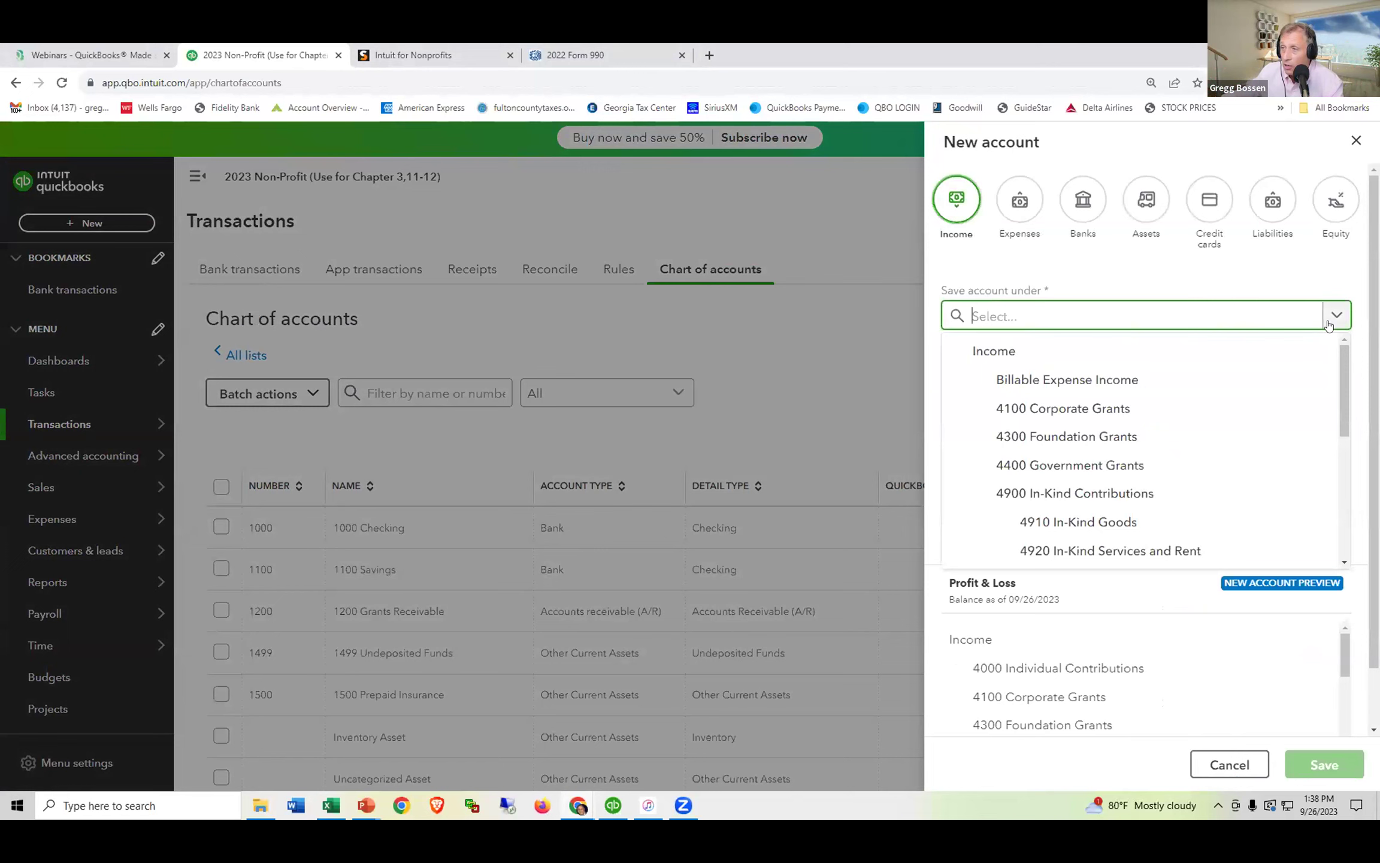
click(1148, 352)
click(1335, 383)
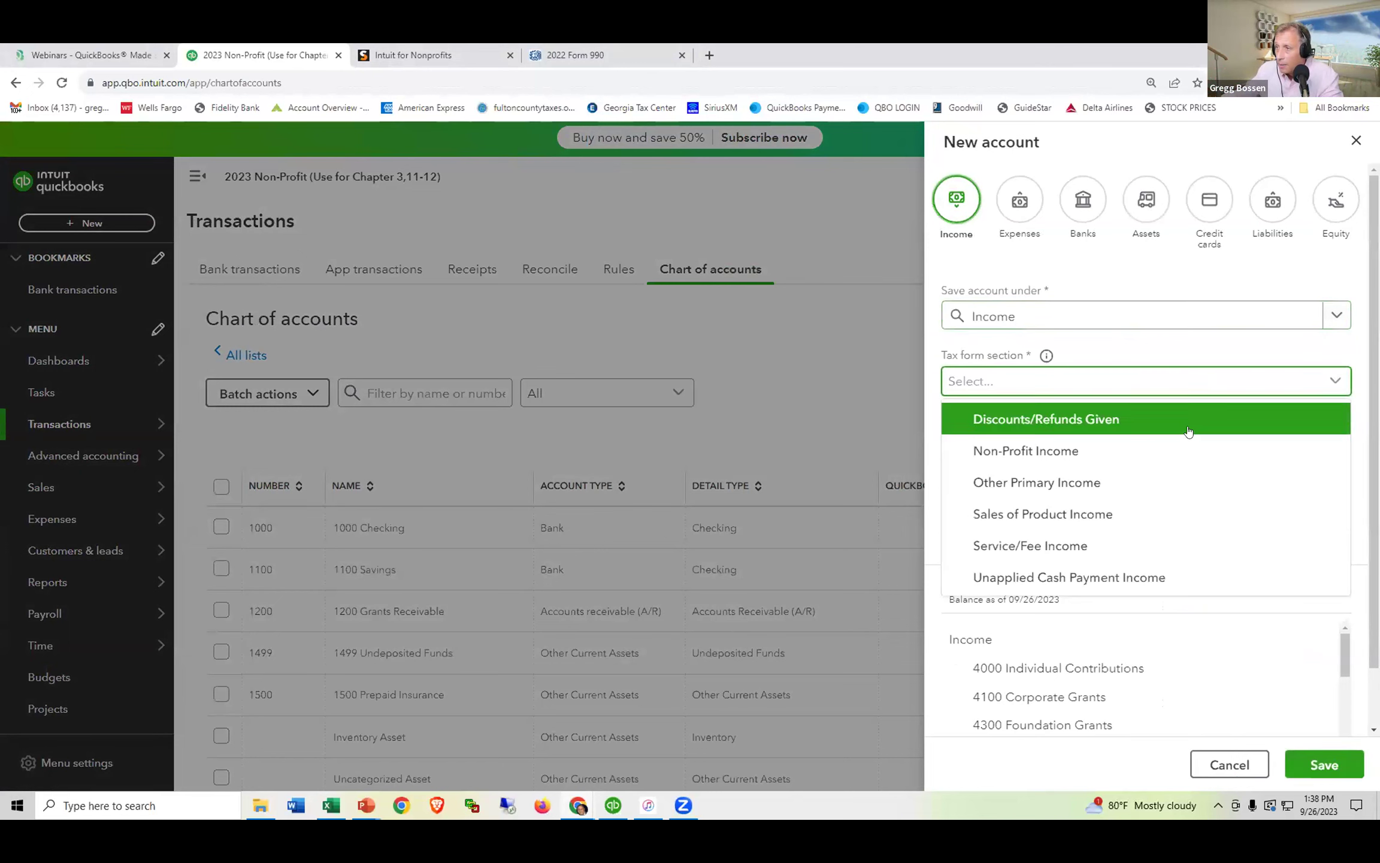
click(1172, 448)
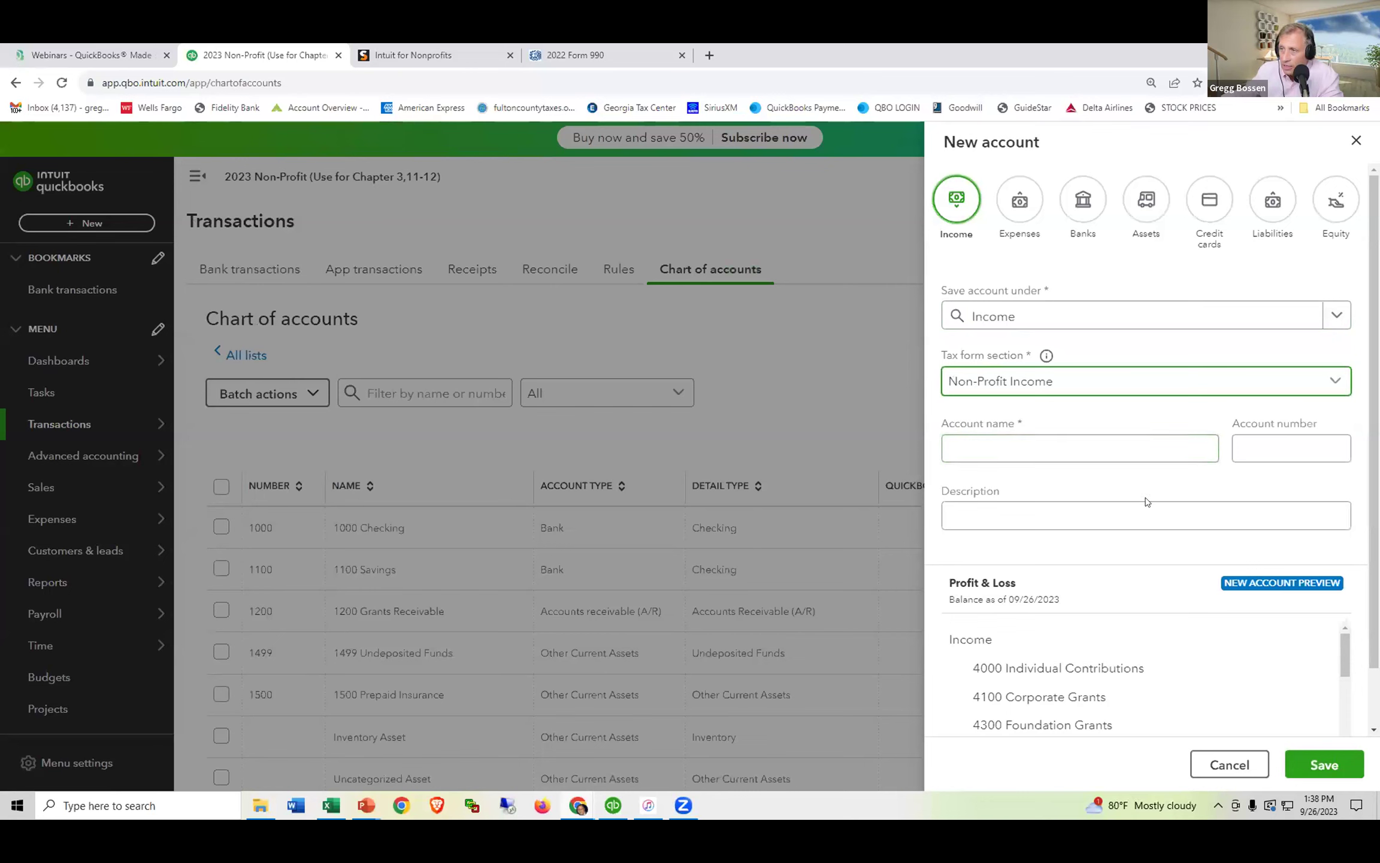
Step: Name the new account CC Rewards and save it
click(1064, 446)
text(c)
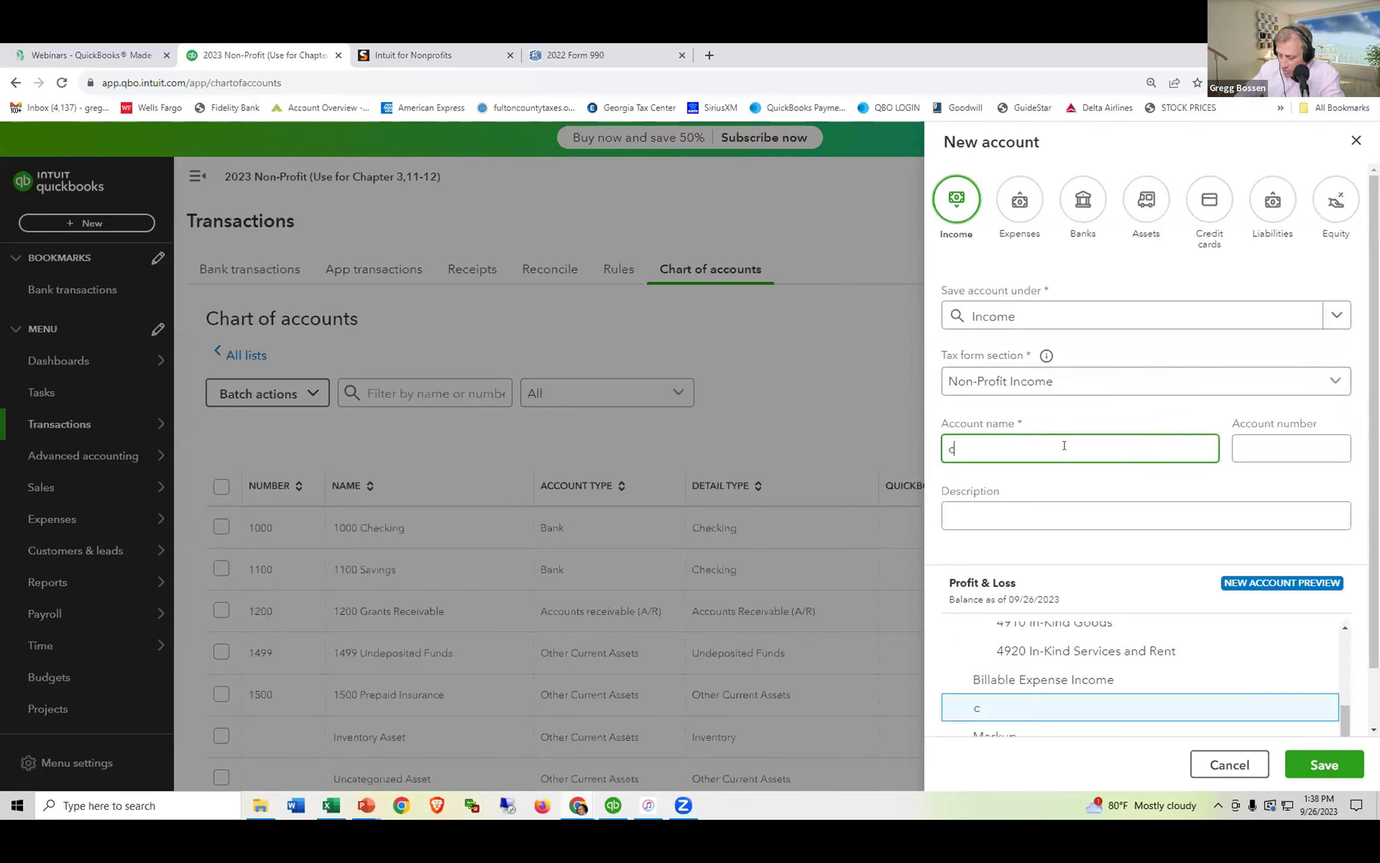
text(REDIT cARD)
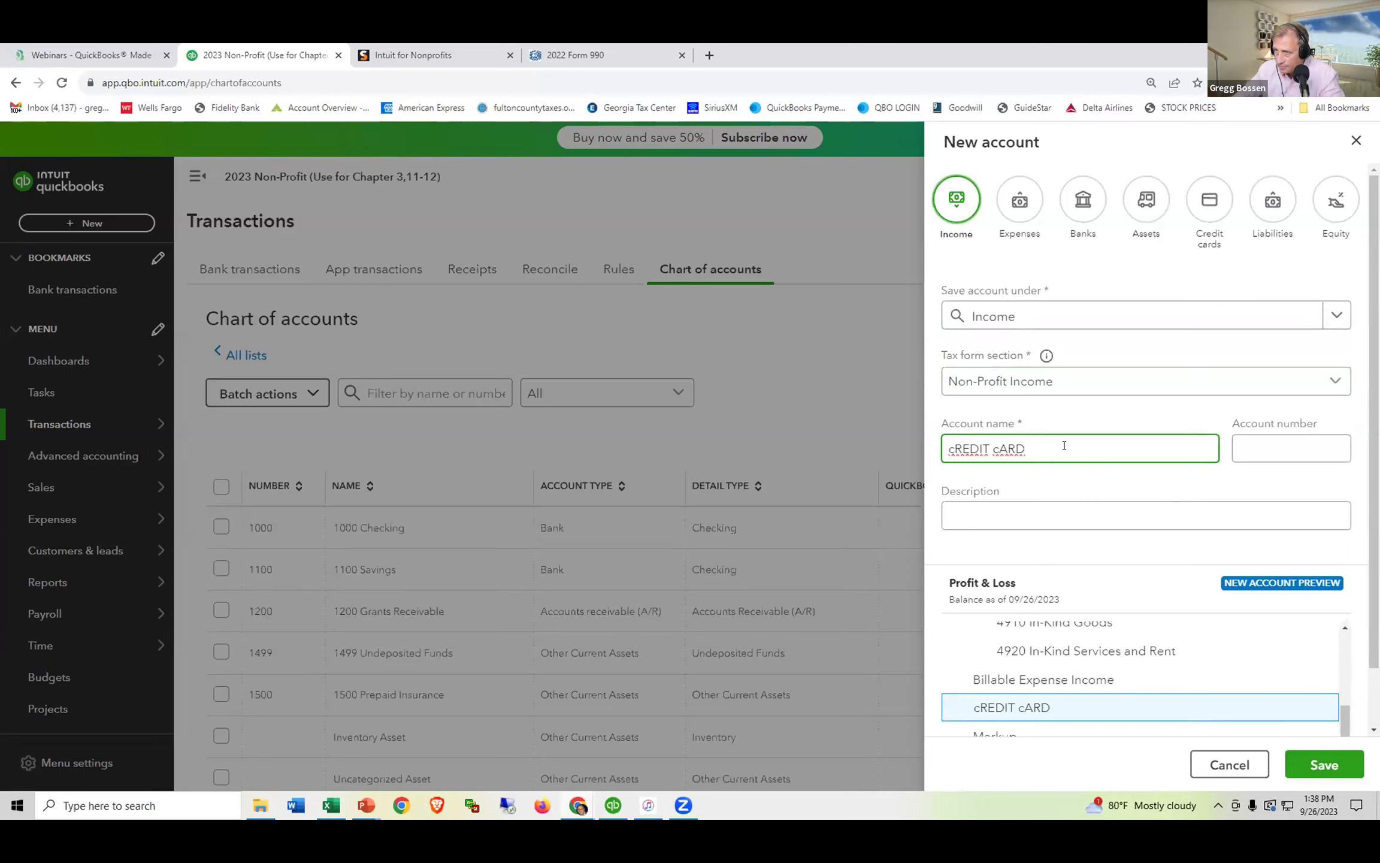
key(ctrl+a)
key(BackSpace)
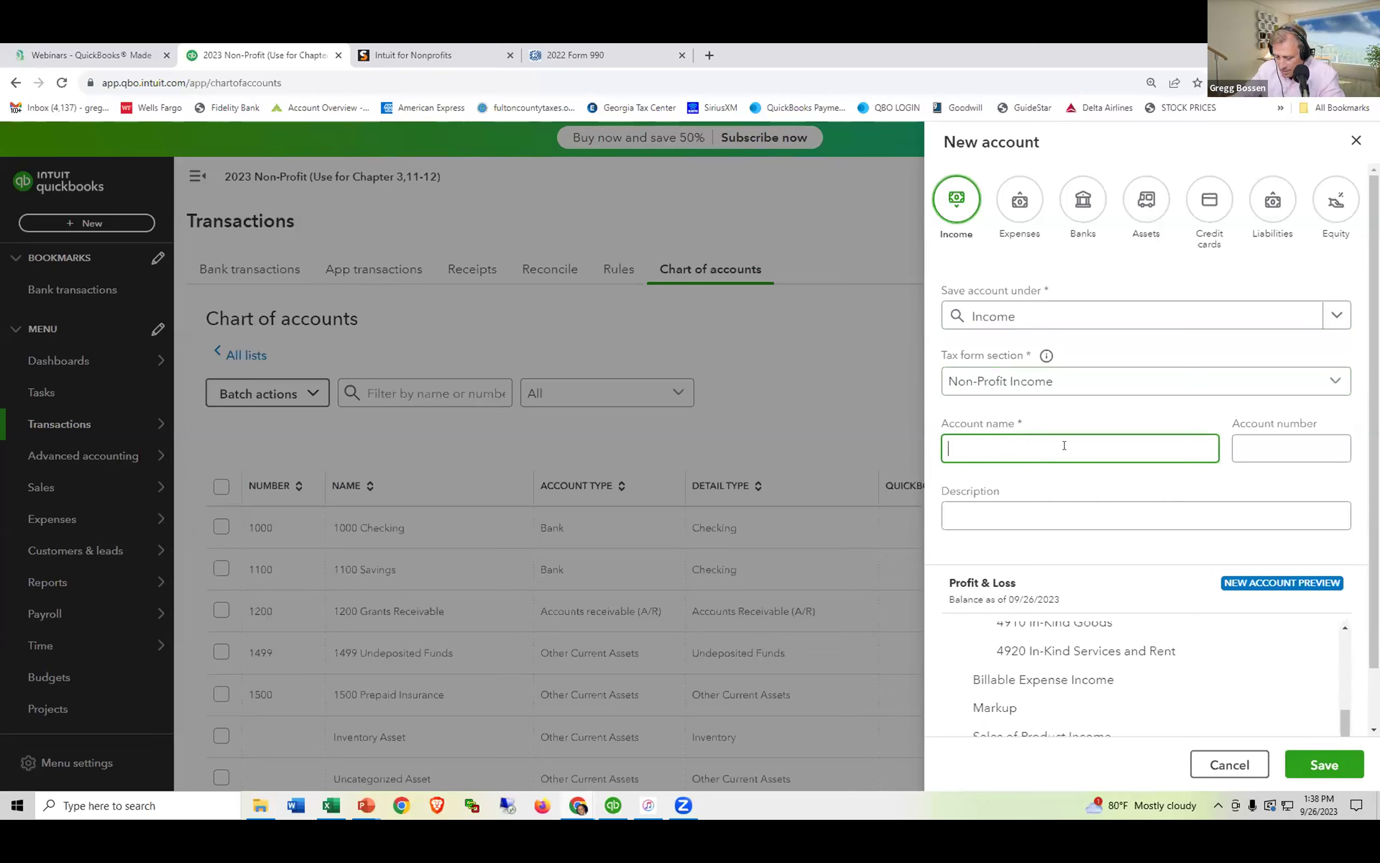
text(Dredit)
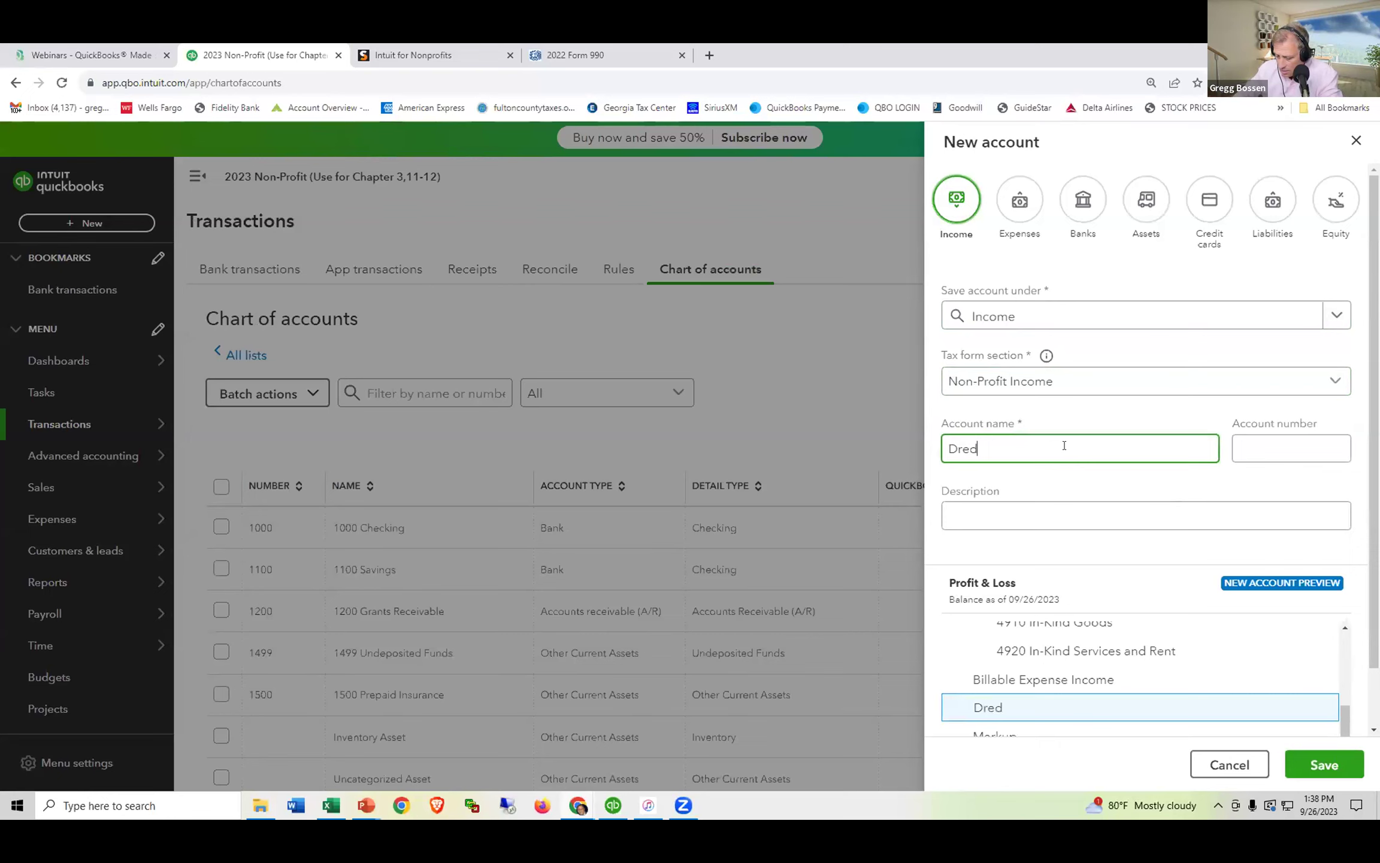
key(BackSpace)
key(BackSpace)
key(BackSpace)
key(BackSpace)
key(BackSpace)
key(BackSpace)
key(BackSpace)
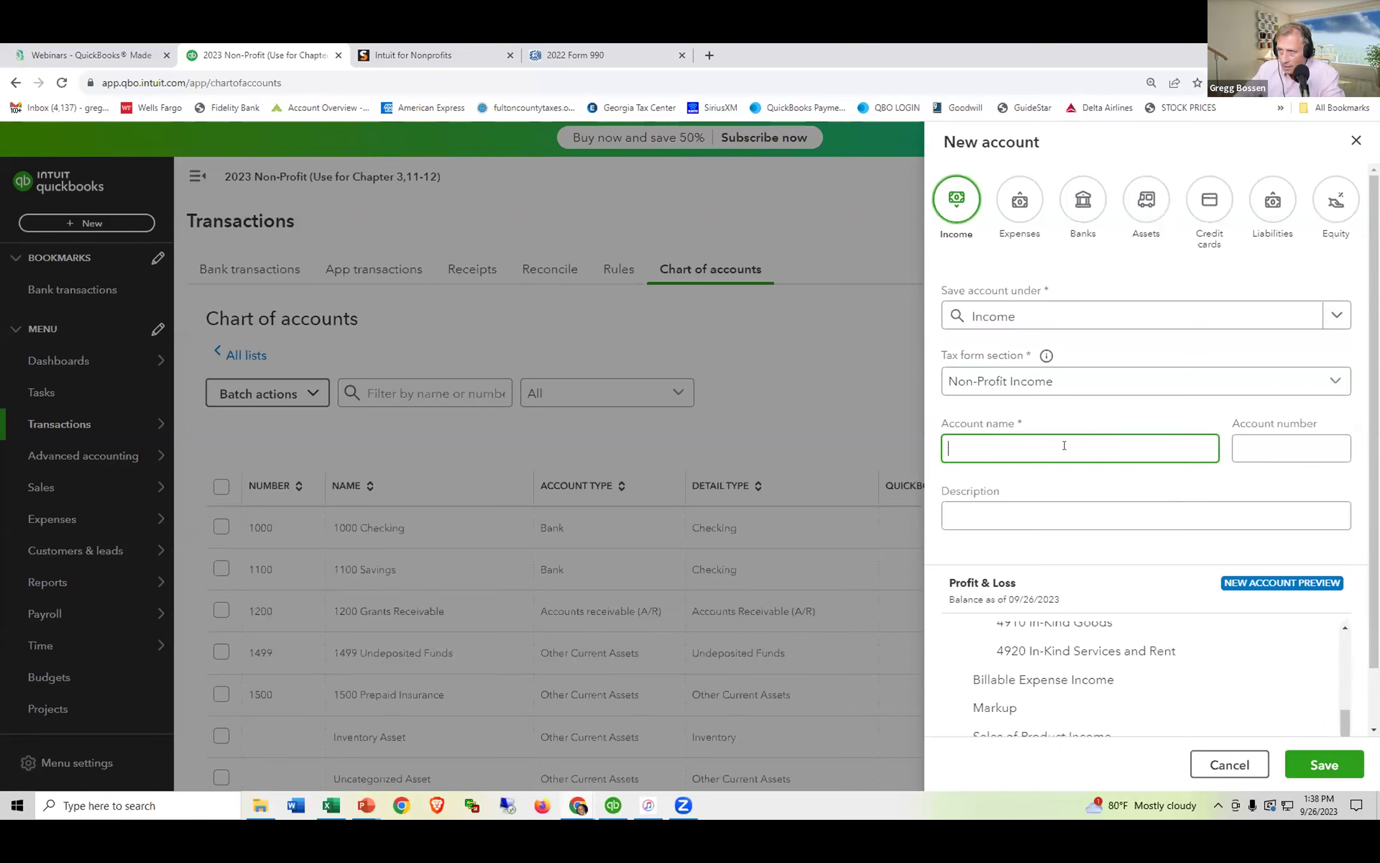
text(CC RF)
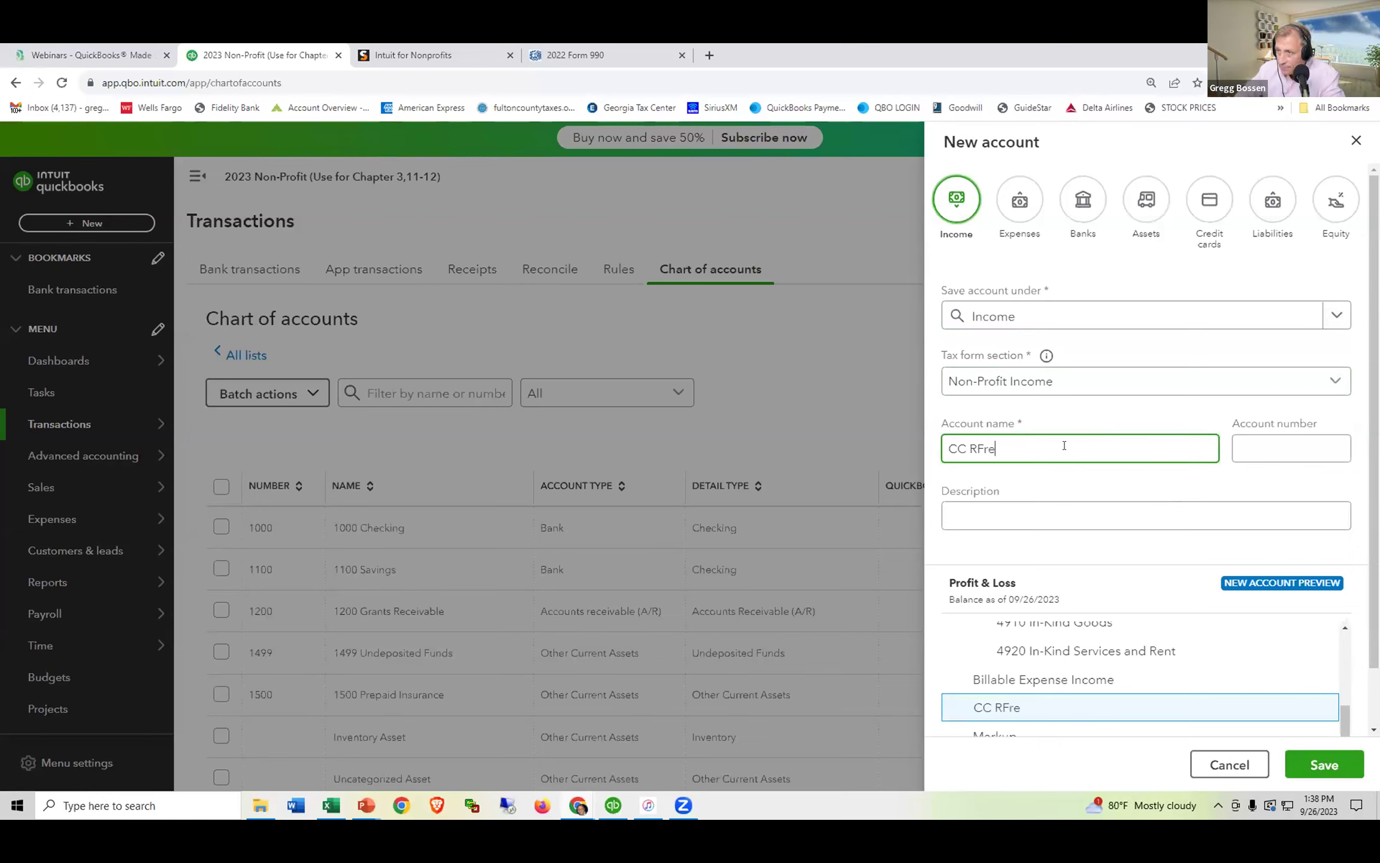
key(BackSpace)
text(ewards)
click(1311, 756)
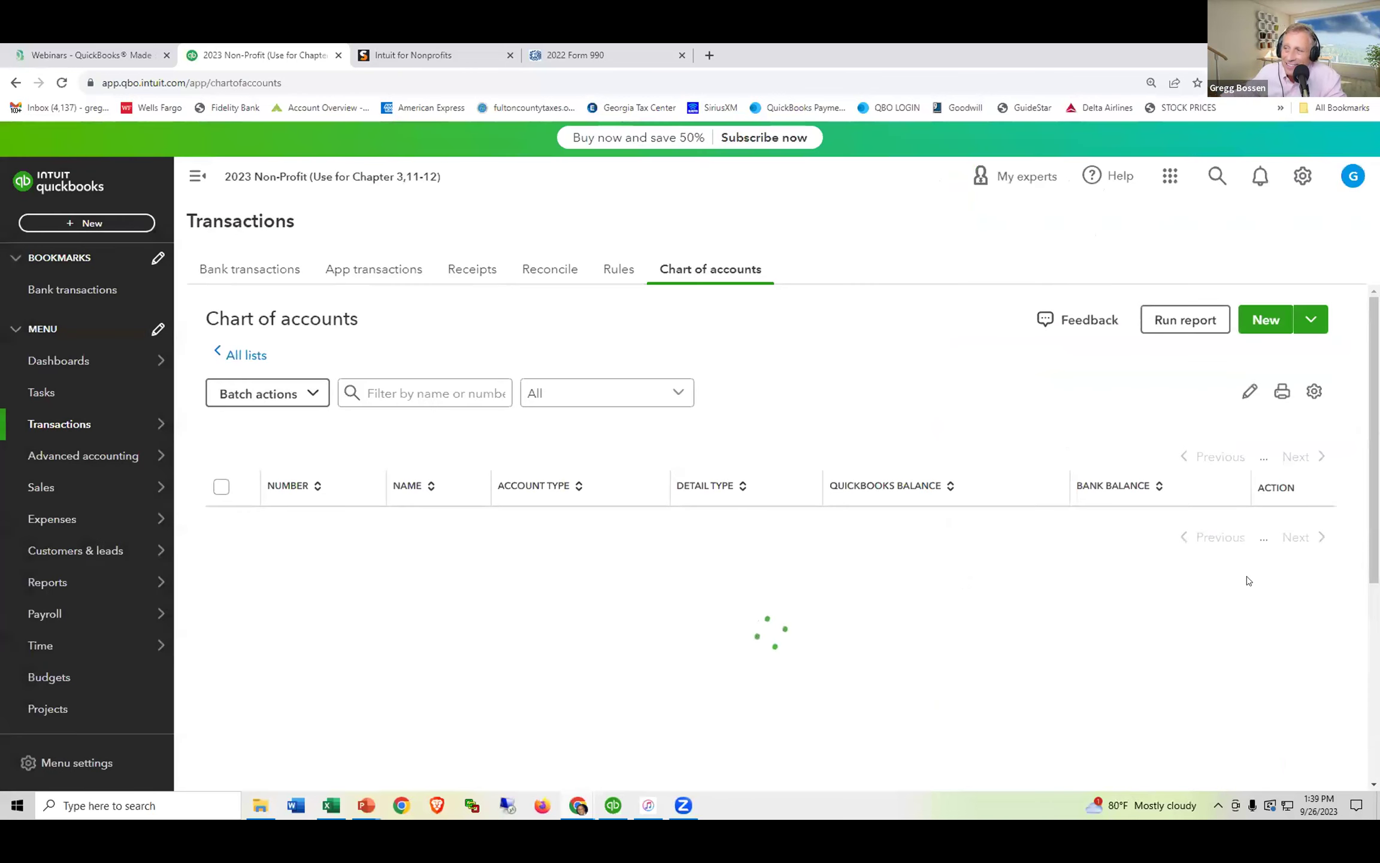
Step: Start a new asset account under Other Current Assets, with Other Current Assets tax form section
click(1304, 179)
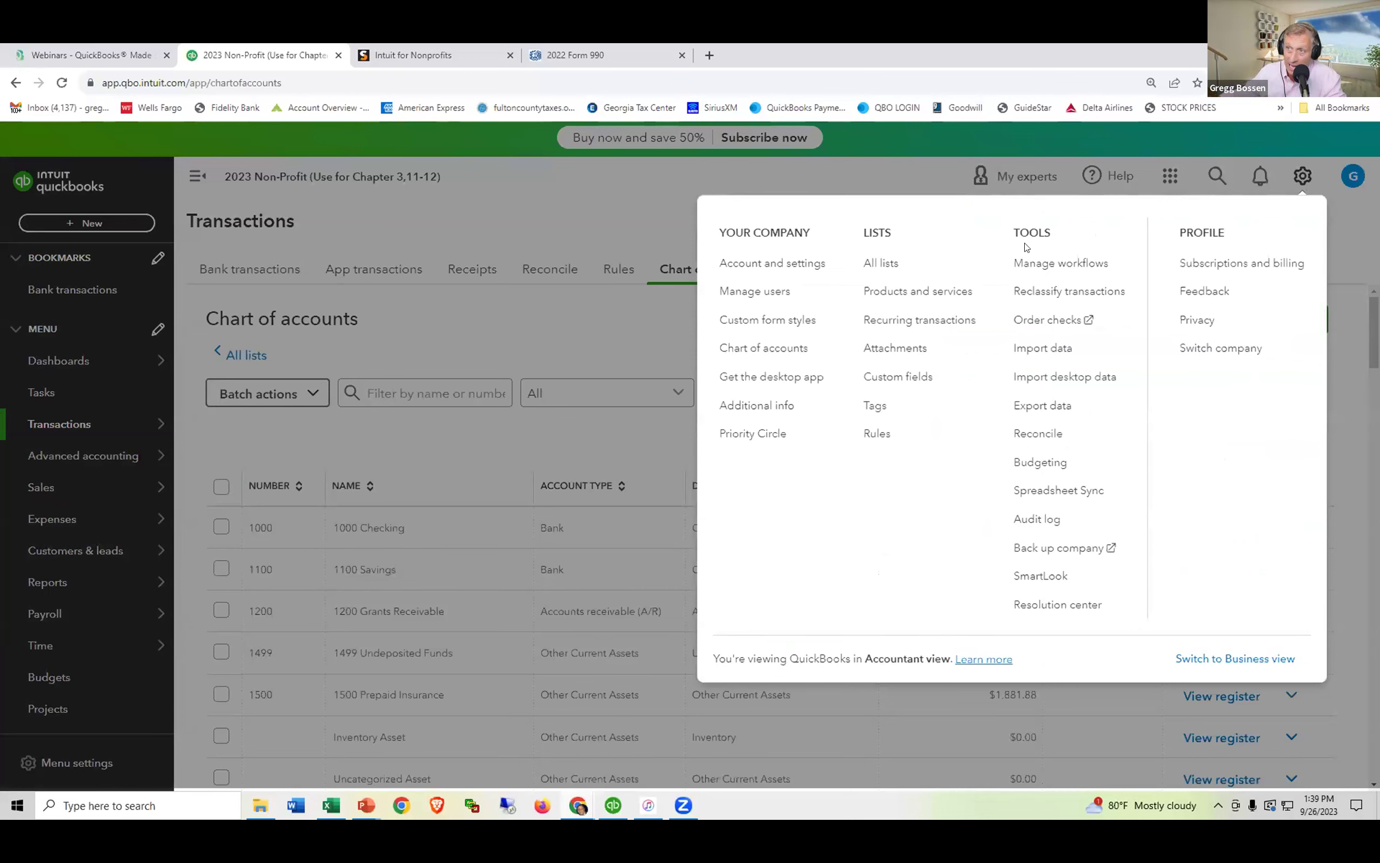
click(656, 322)
click(1269, 318)
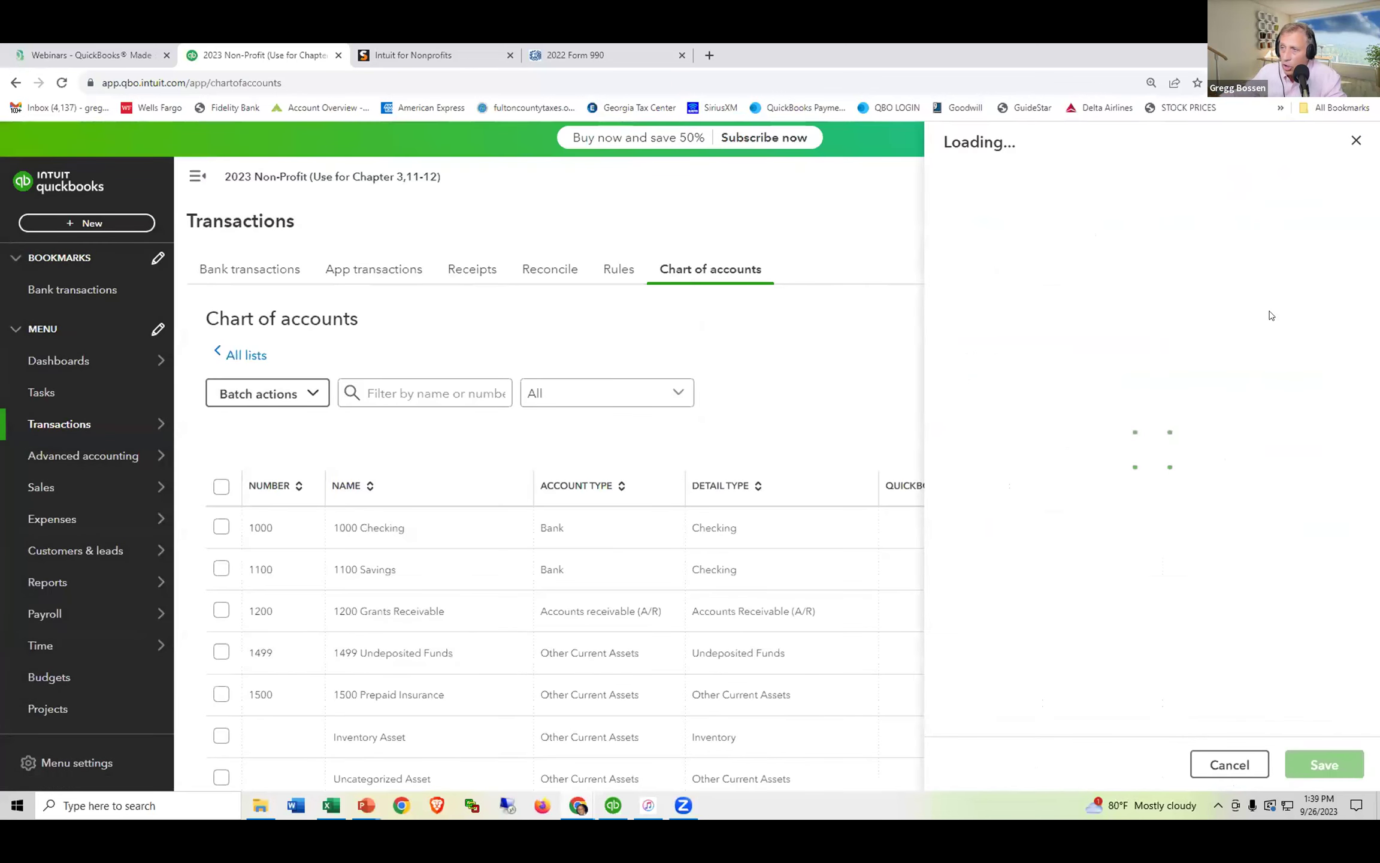
click(1165, 234)
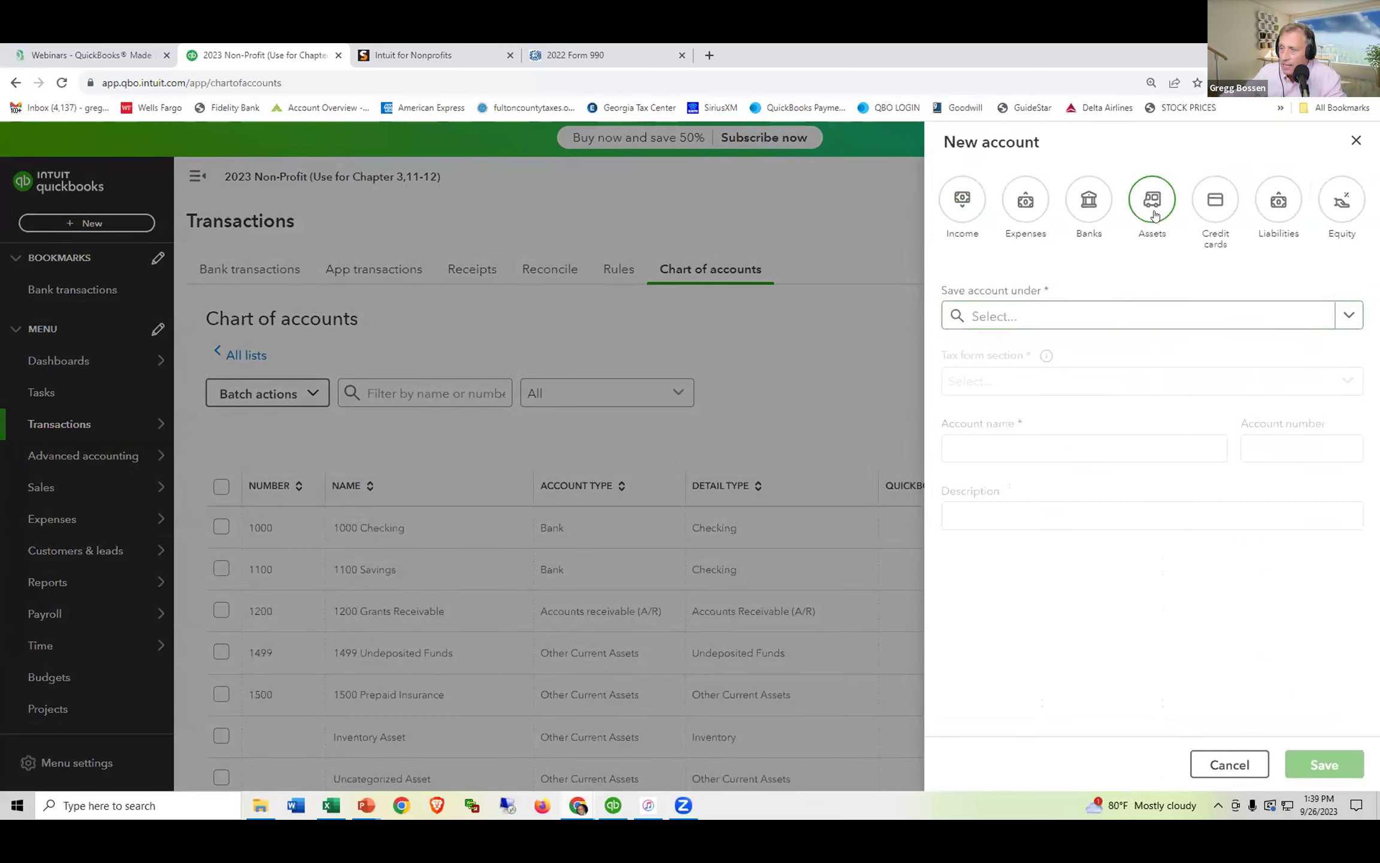
click(1335, 313)
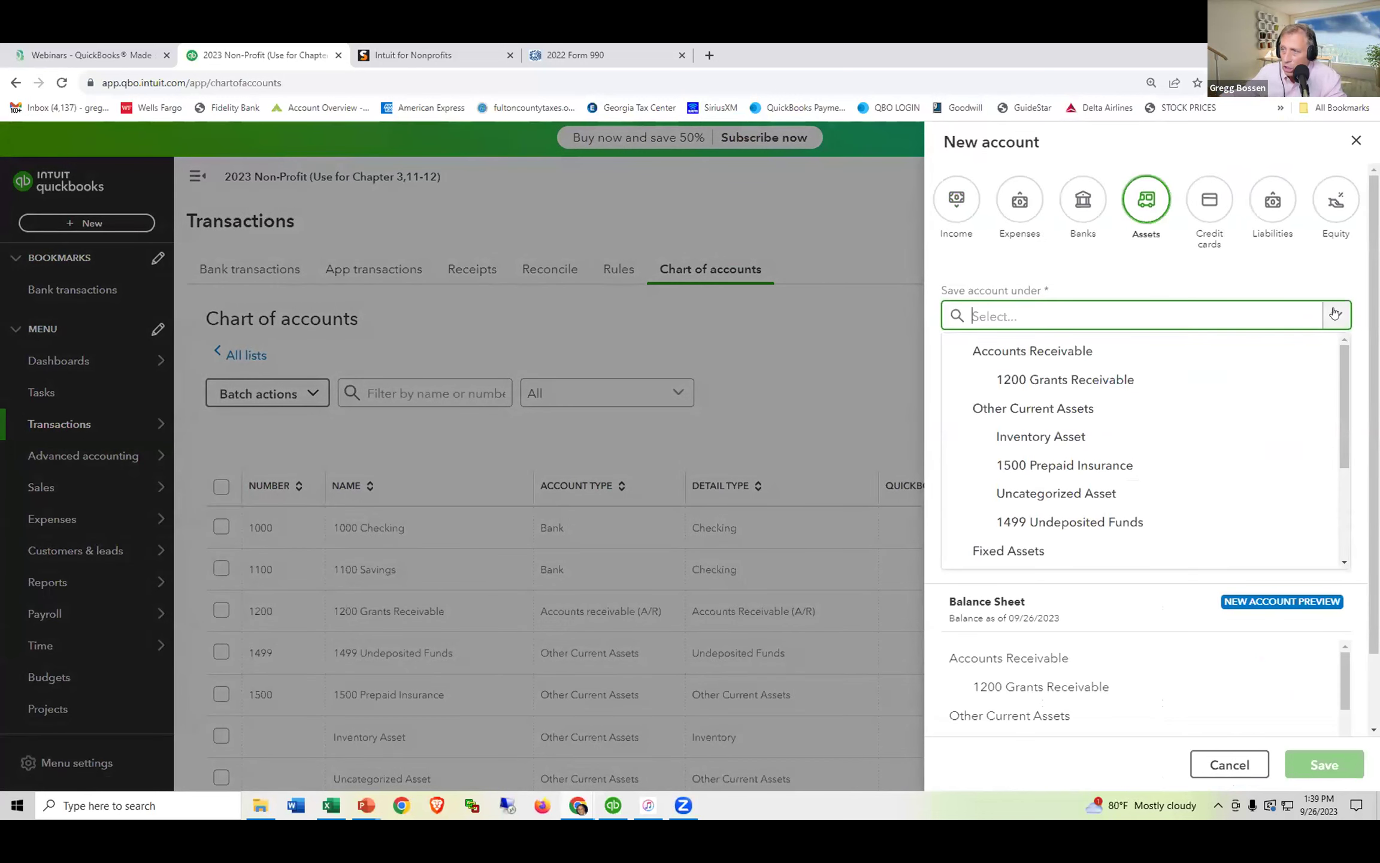
click(1103, 409)
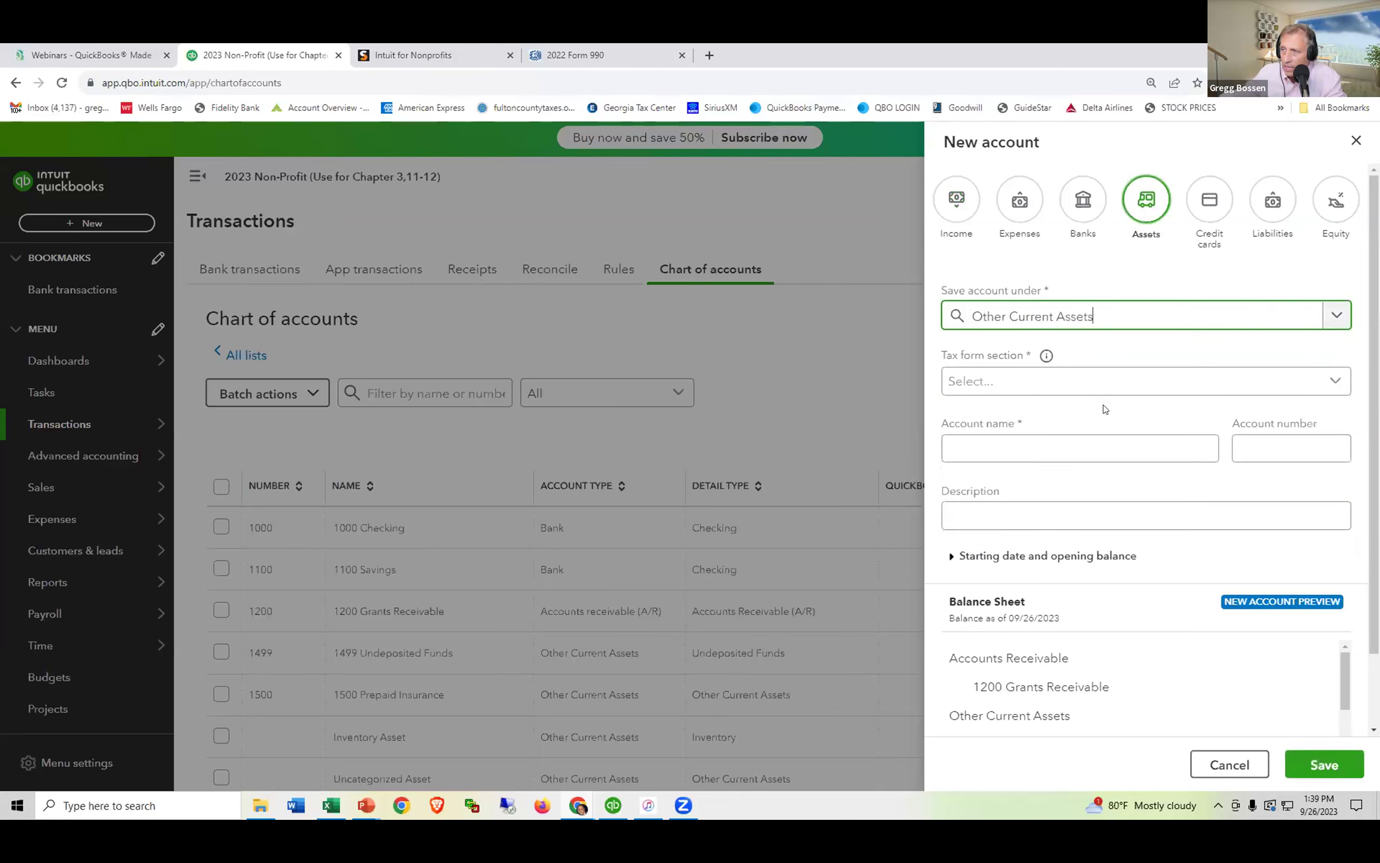
click(1337, 384)
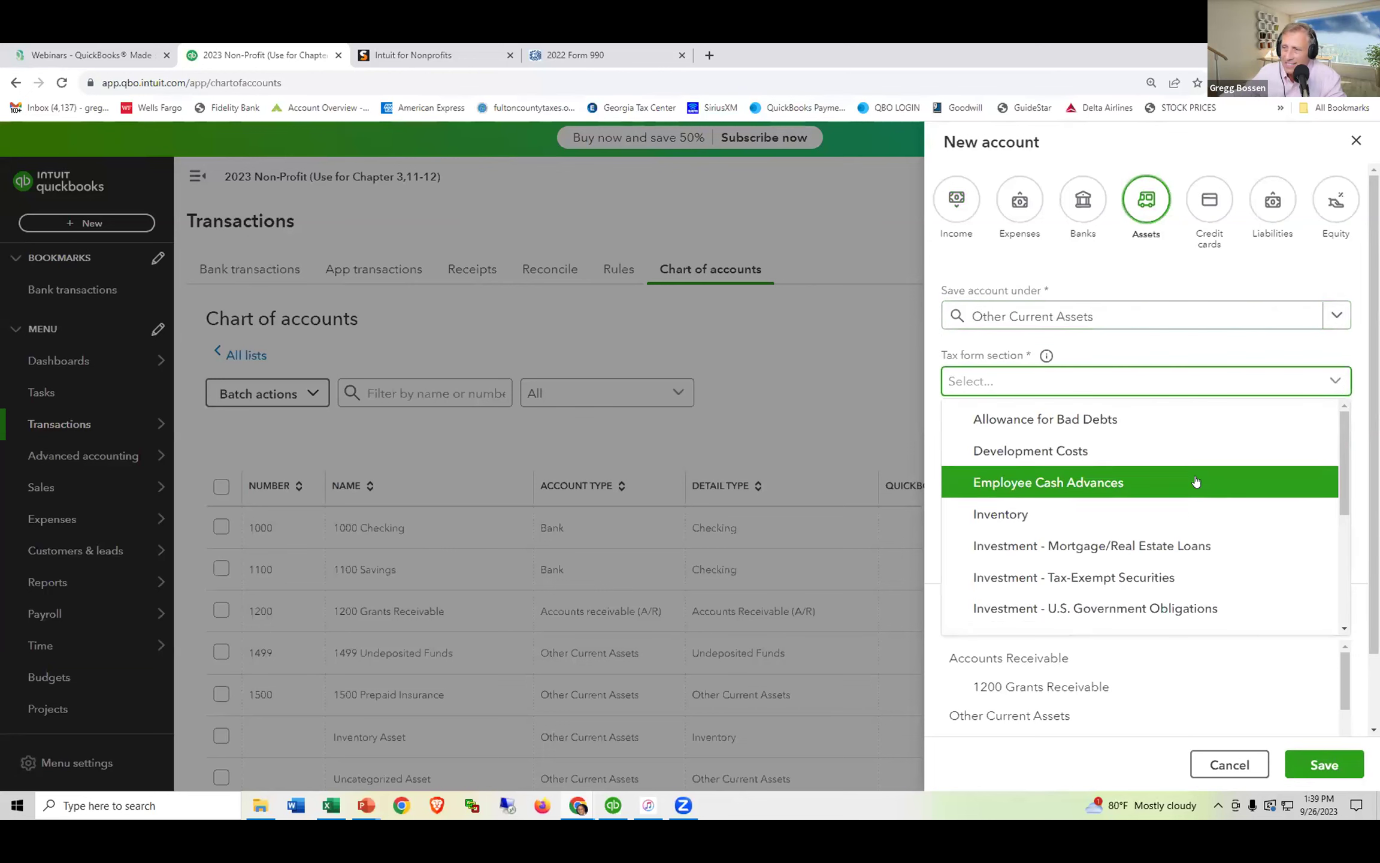
scroll(1189, 580, down, 1)
scroll(1189, 580, down, 5)
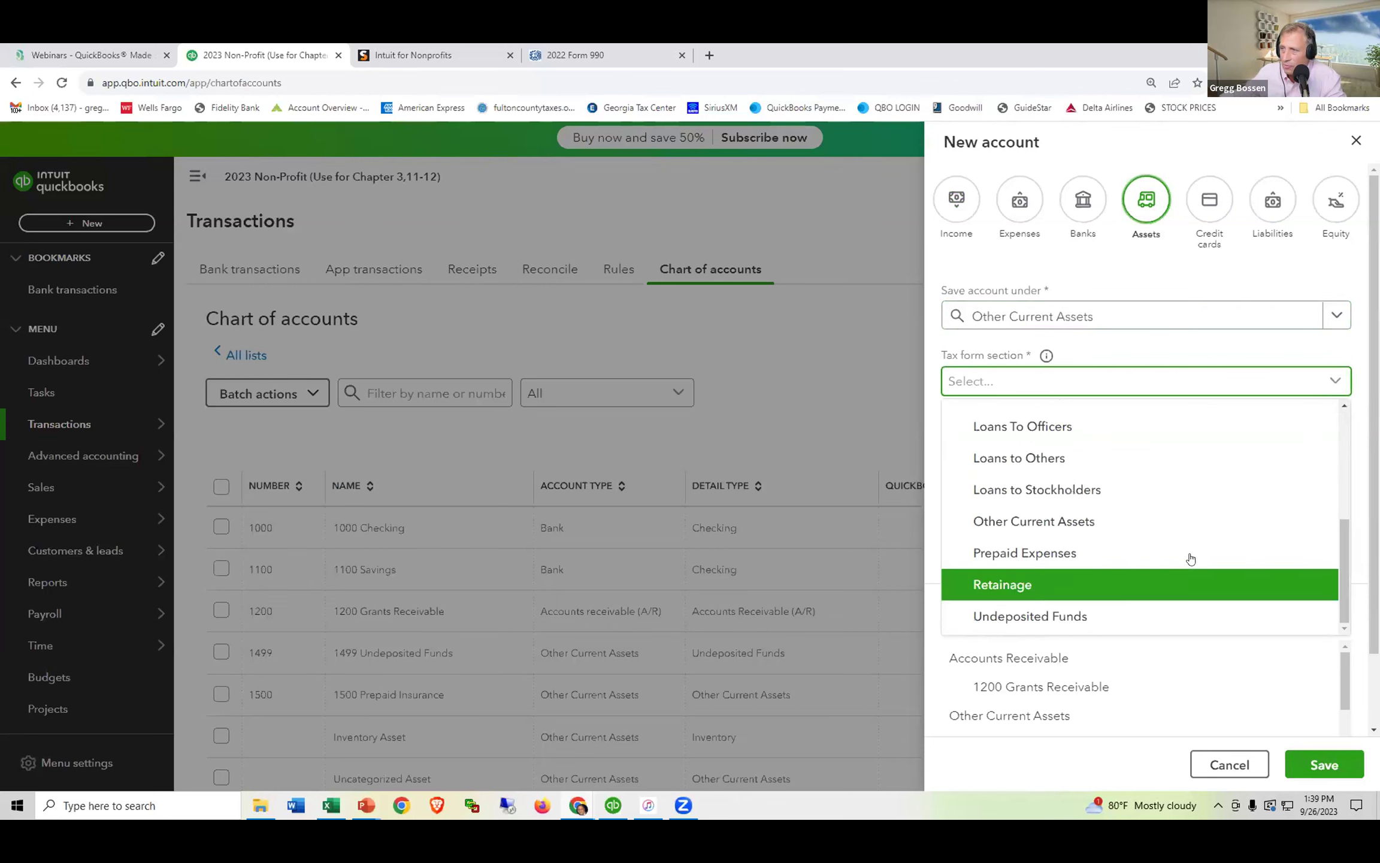
click(1173, 521)
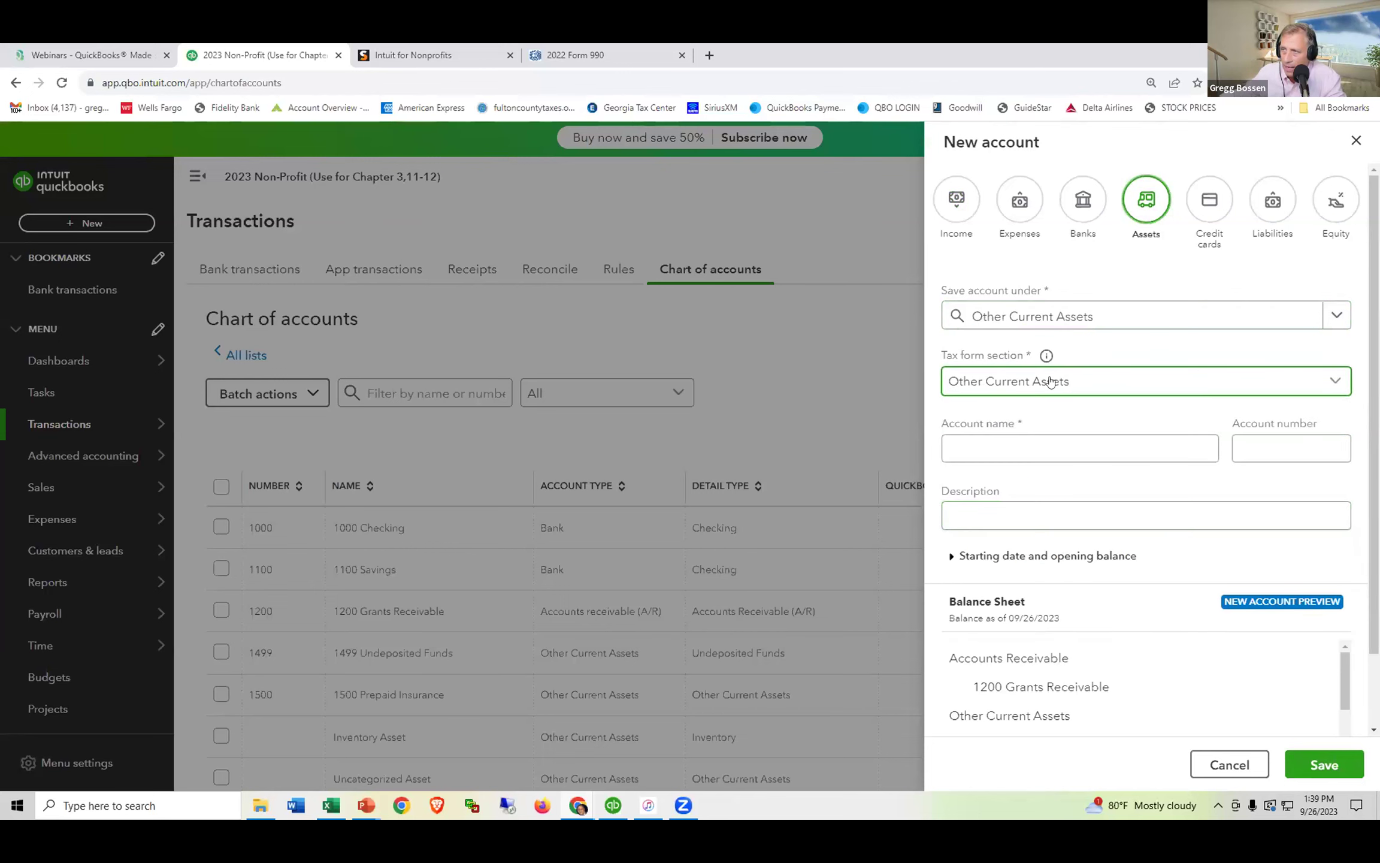
Step: Name the account CC Rewards to be Used and save it
click(1042, 452)
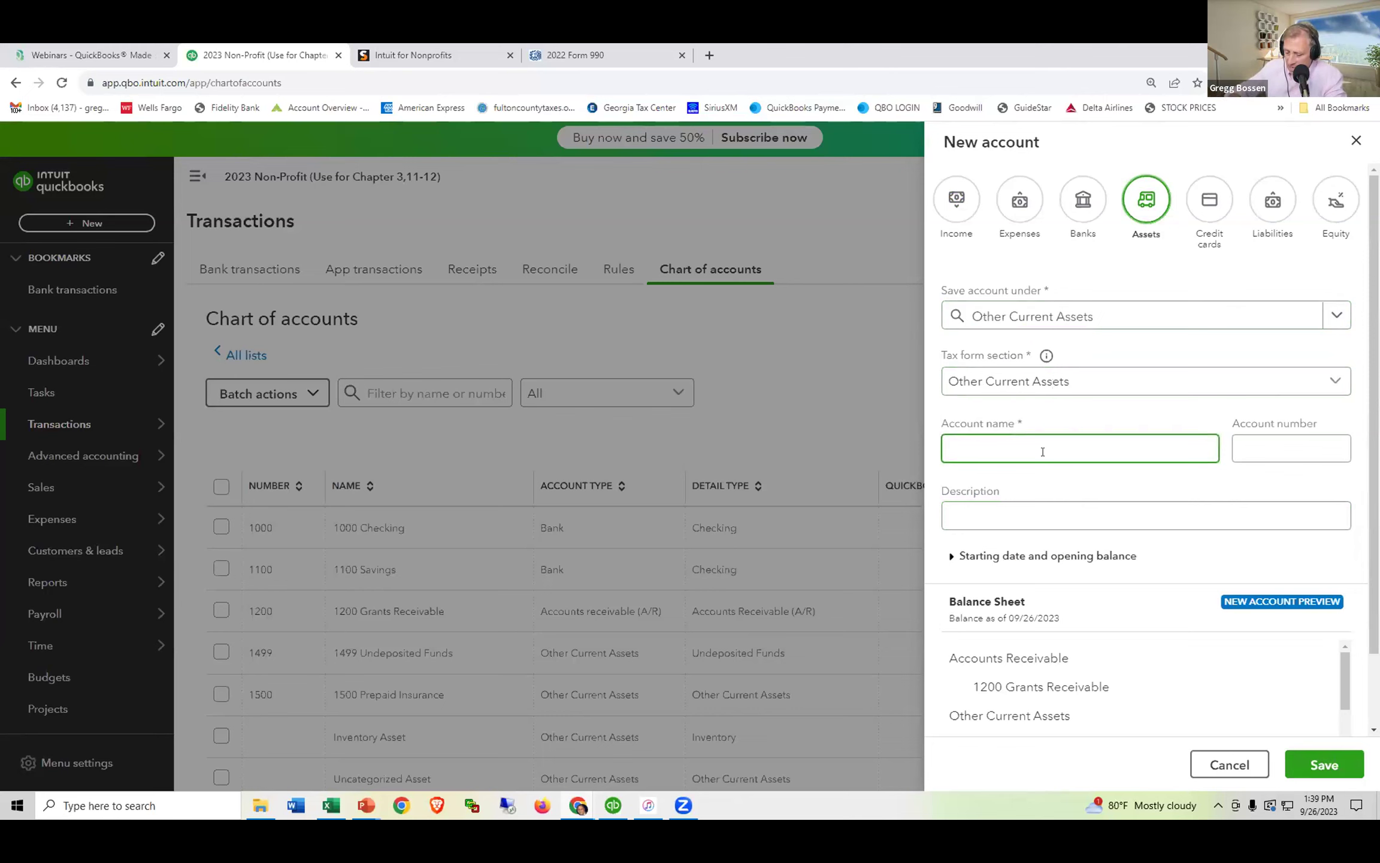
text(C)
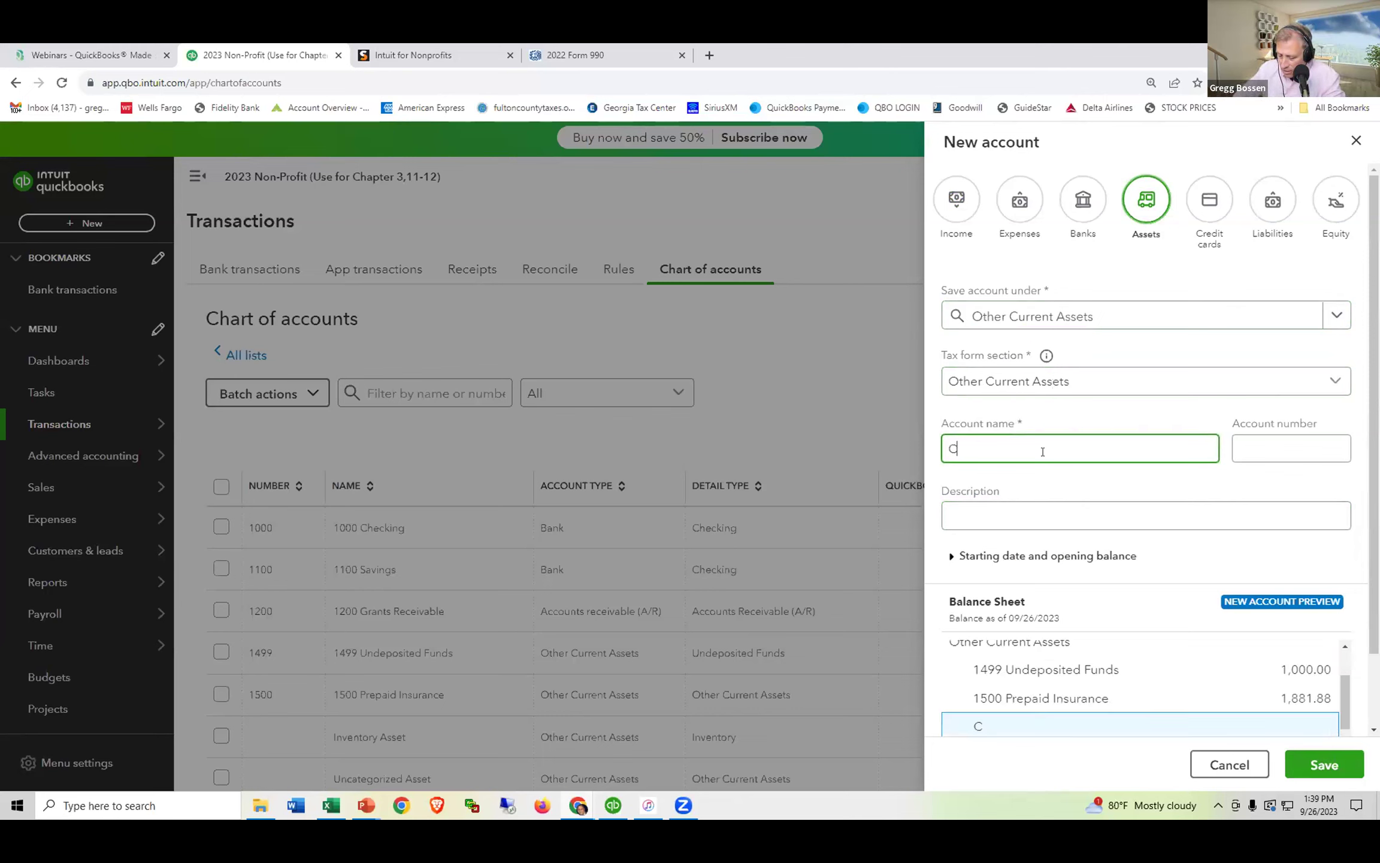
text(C Rewards to be Used)
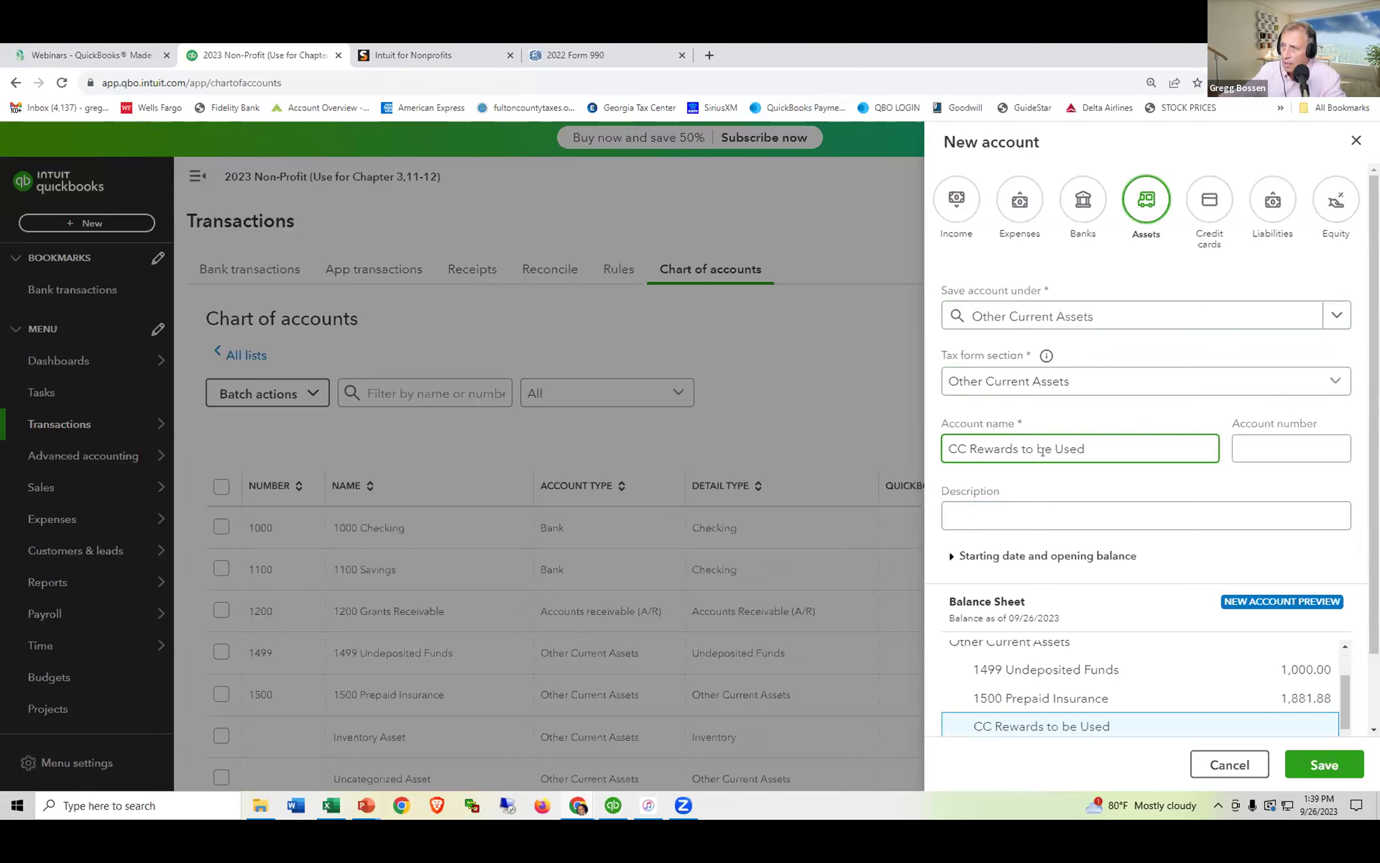
click(1305, 761)
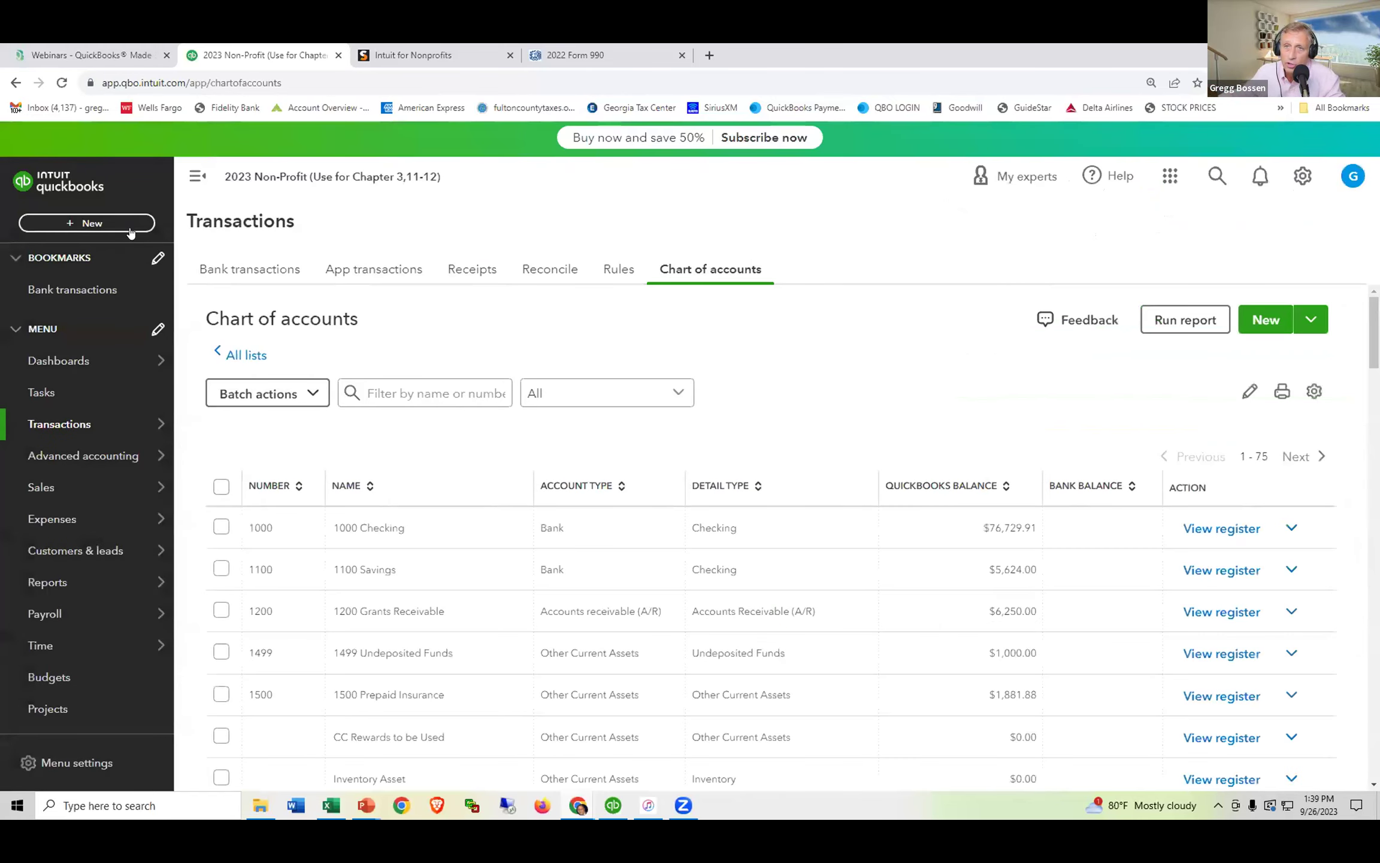
Step: Start a journal entry with line 1 debiting CC Rewards to be Used 125.00
click(127, 225)
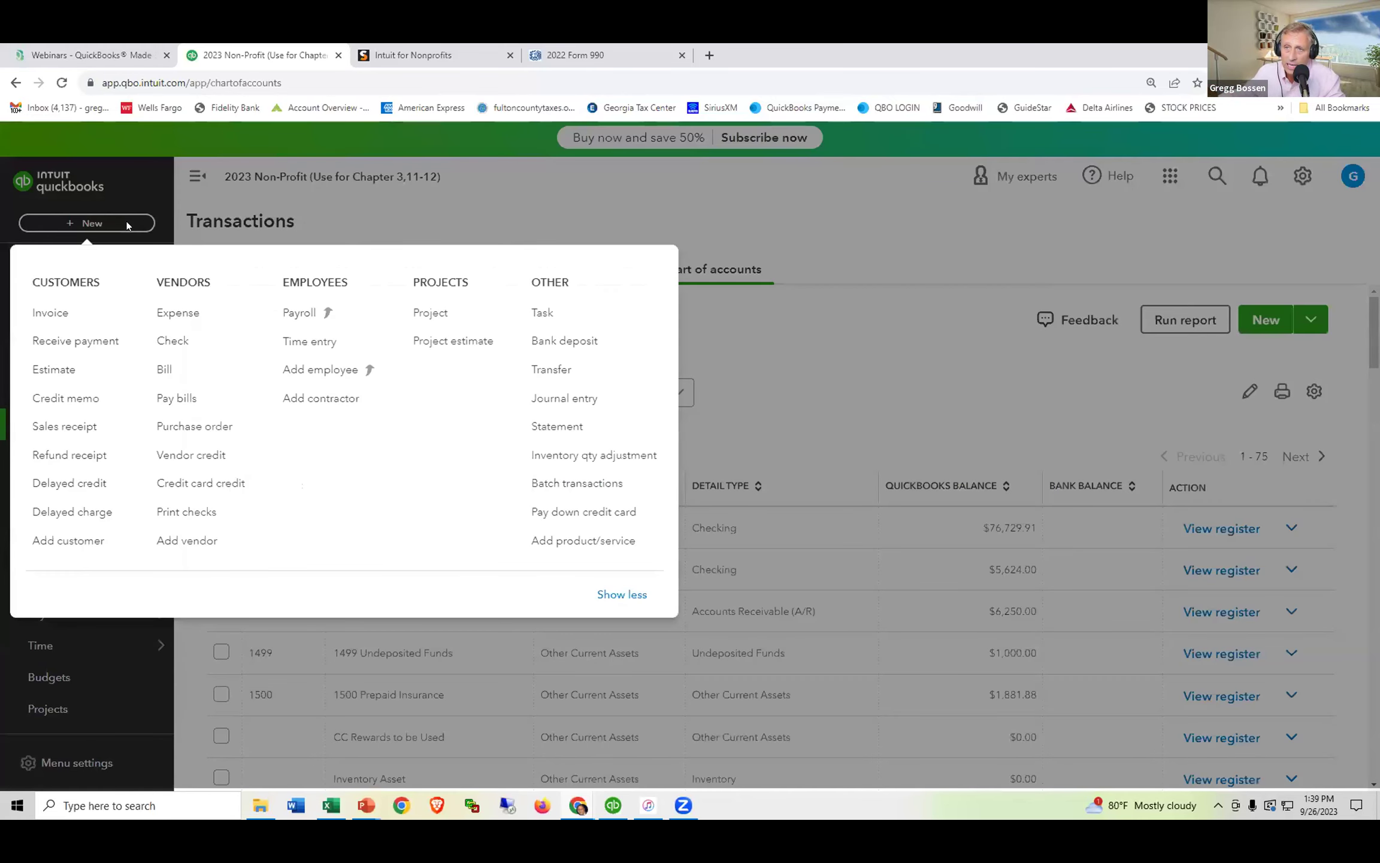
click(543, 397)
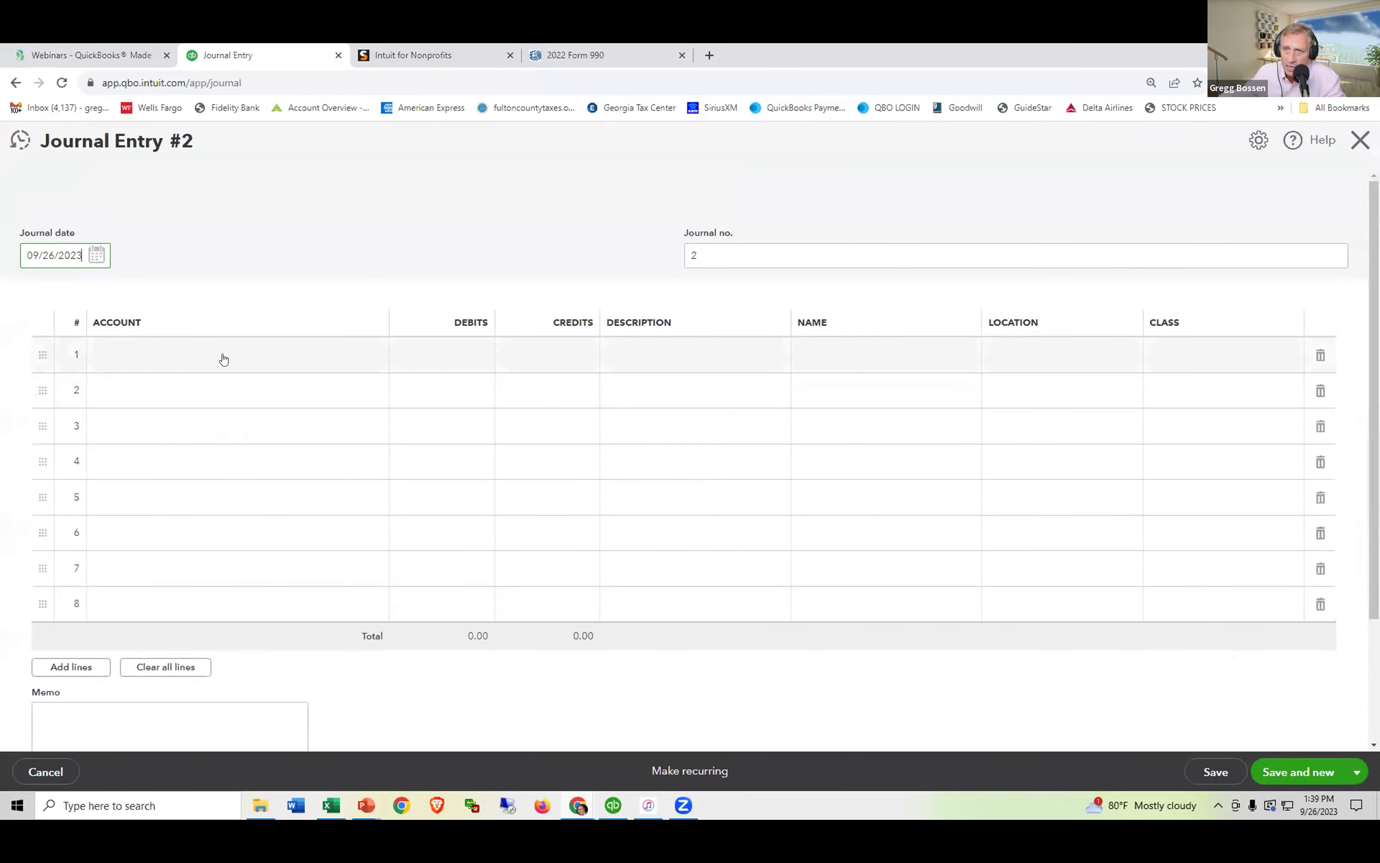
click(223, 358)
text(cc)
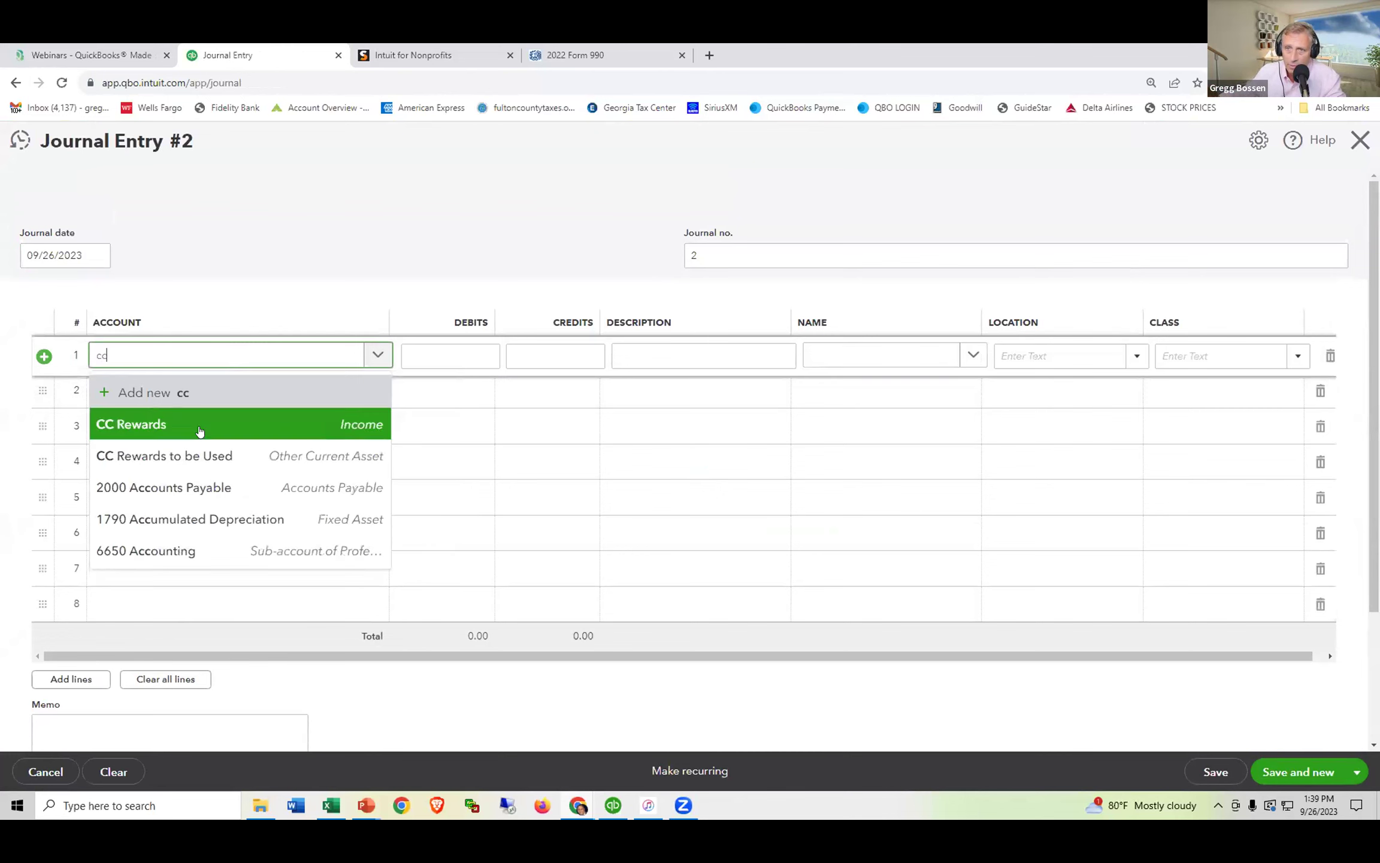
click(214, 464)
click(421, 358)
text(125.00)
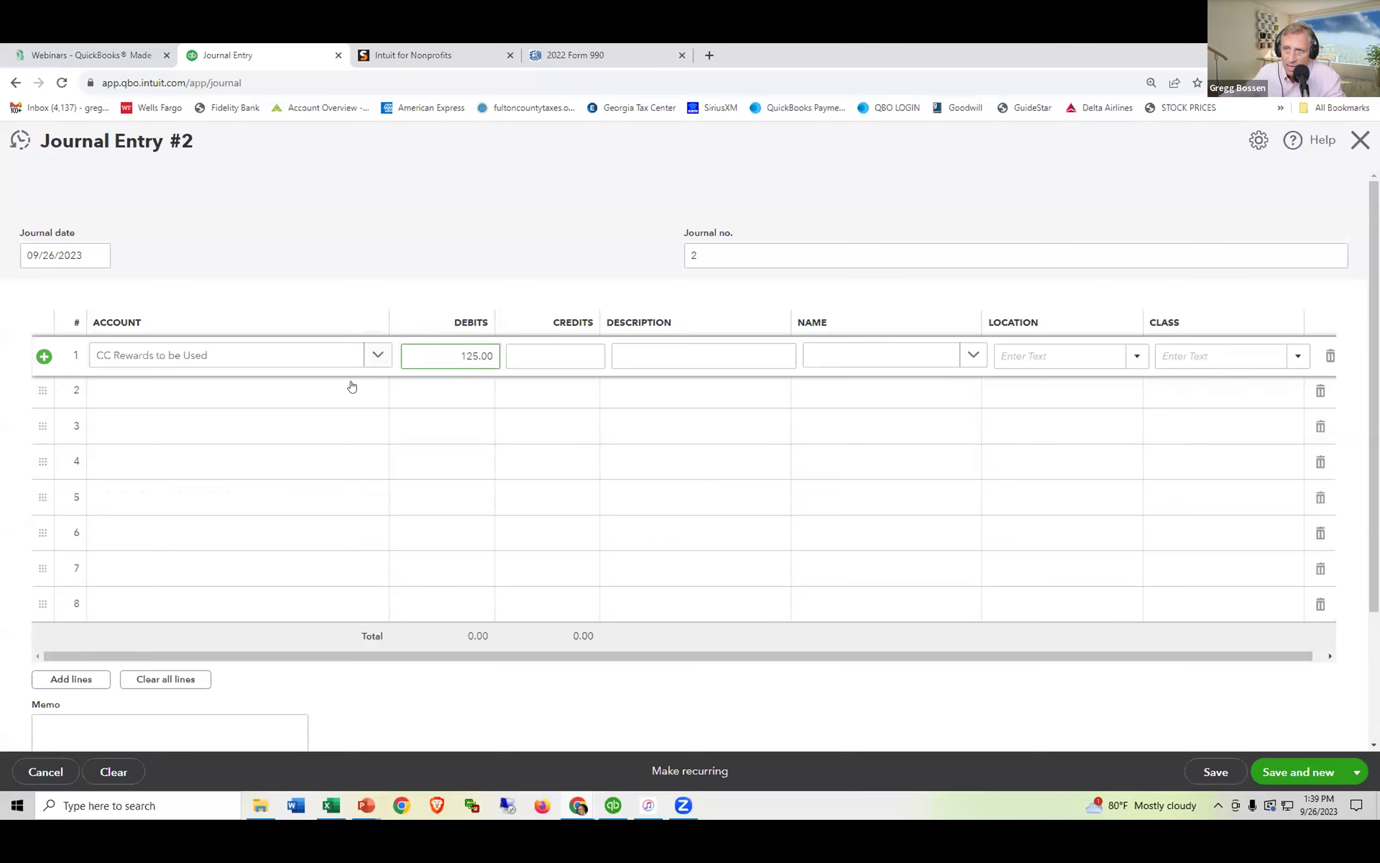
Step: Credit CC Rewards on line 2 to balance the entry
click(351, 387)
click(342, 386)
text(cc)
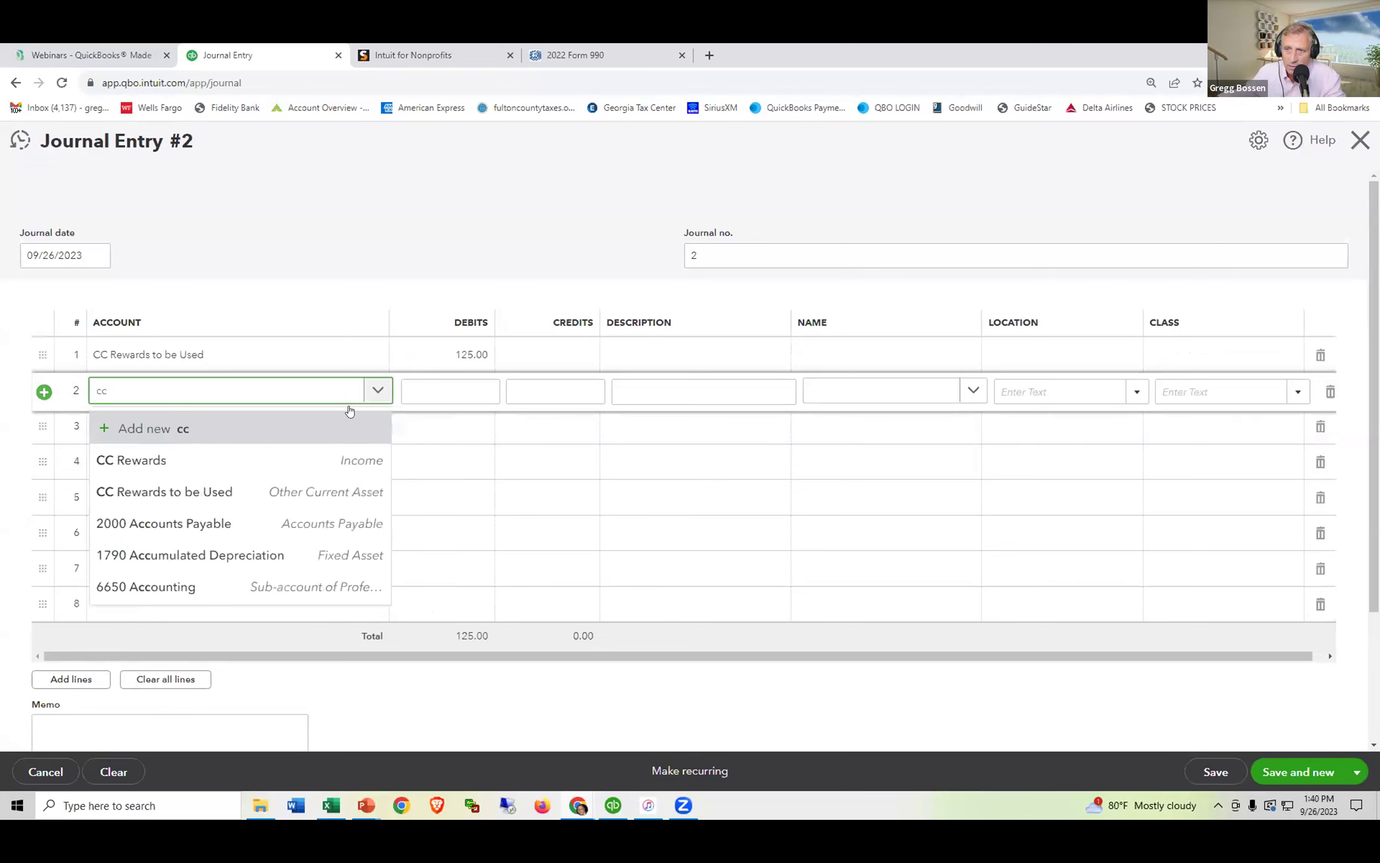
click(331, 461)
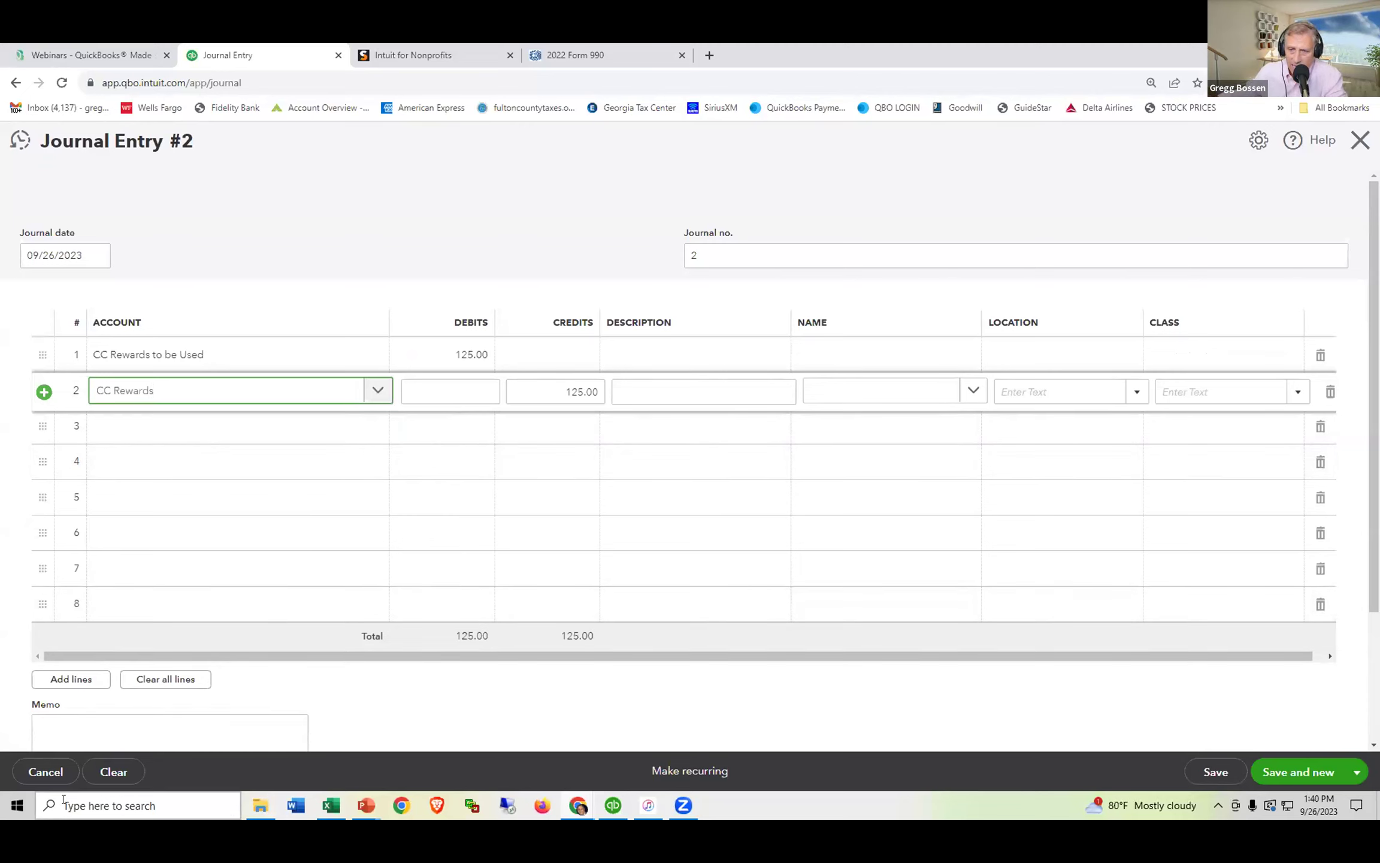
click(255, 807)
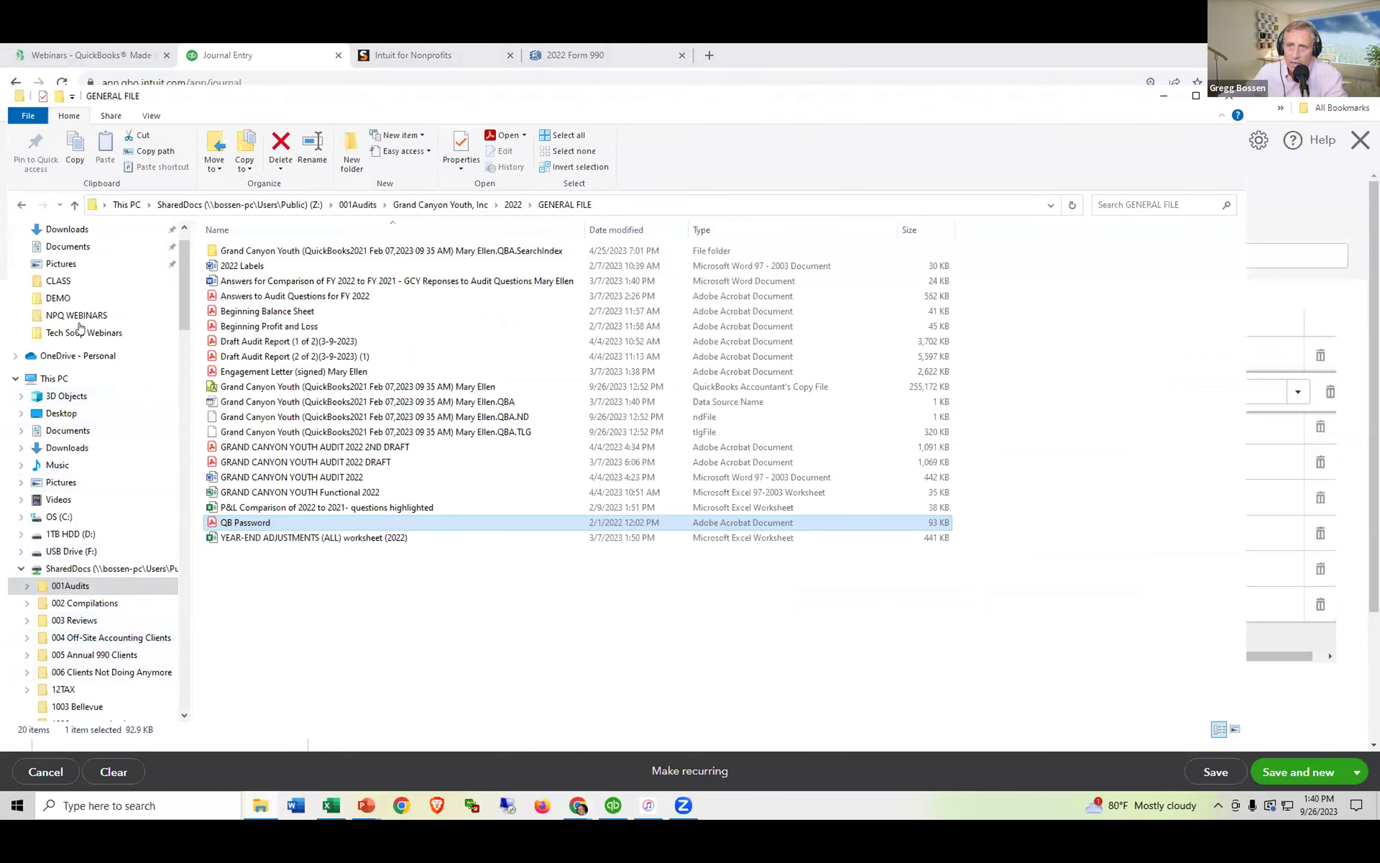
Step: Browse to Desktop > 2023 NONPROFIT WEBINARS and open Pregnant Alice.pdf
click(62, 287)
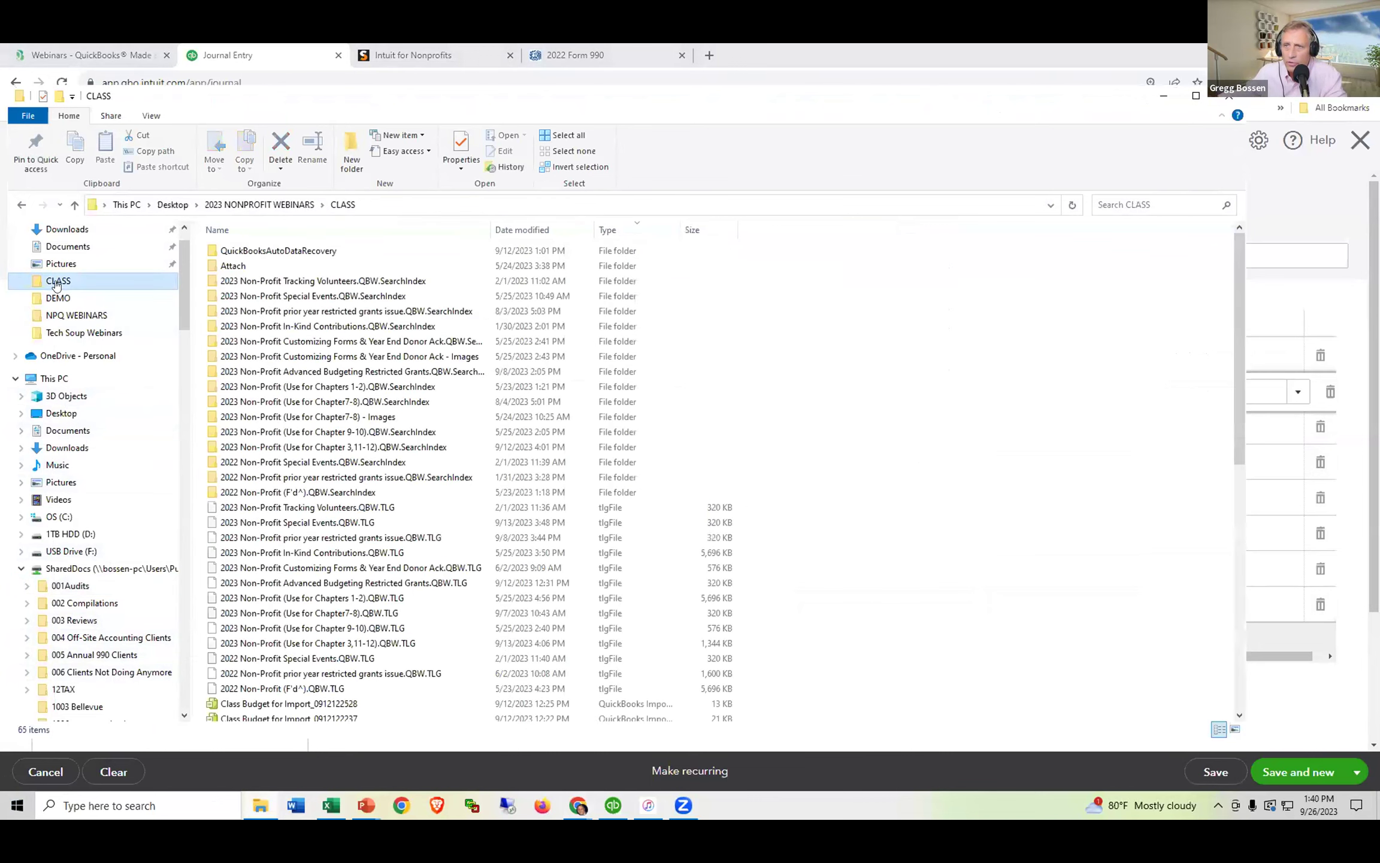
scroll(454, 466, down, 4)
scroll(454, 466, down, 7)
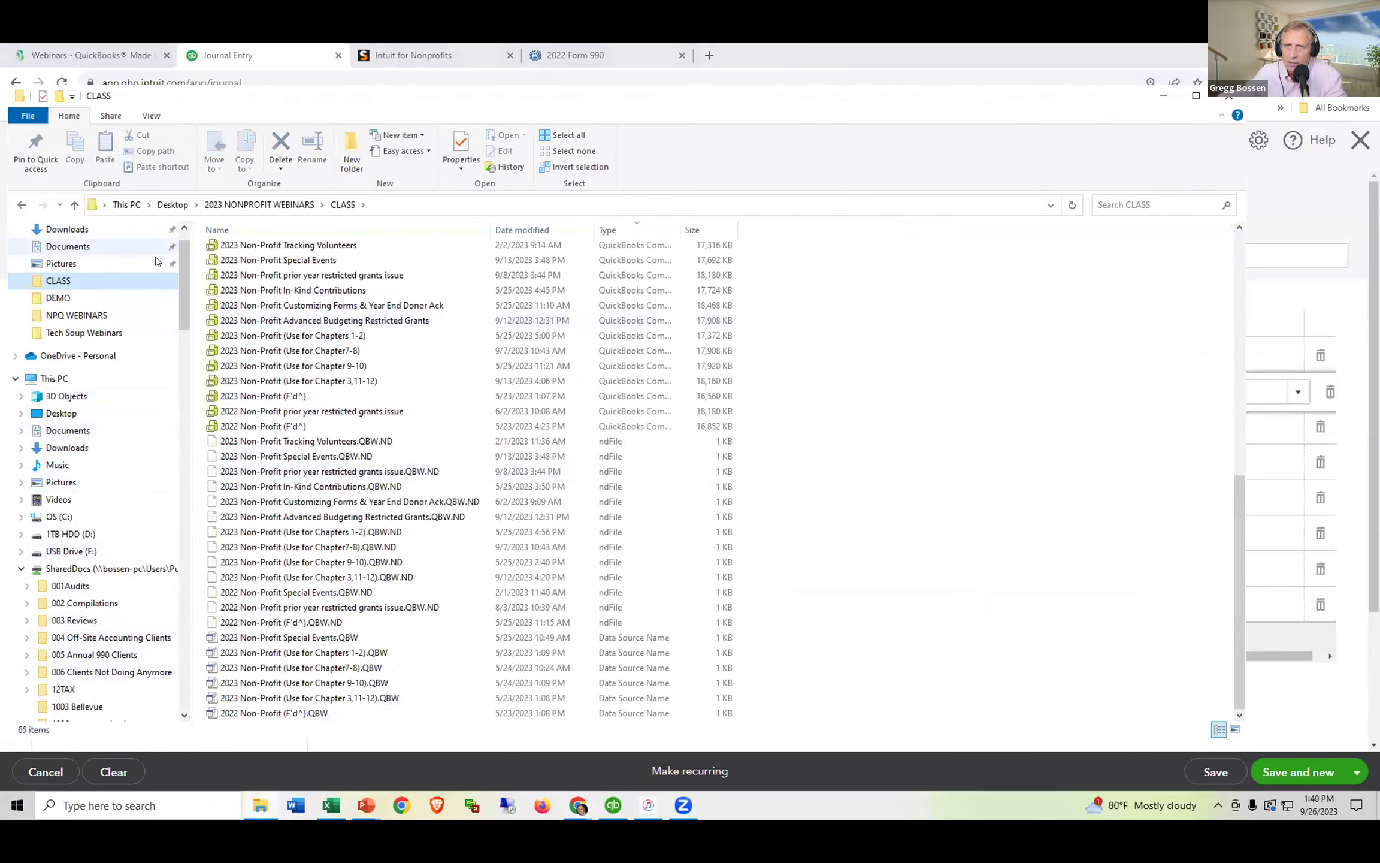
scroll(108, 264, up, 1)
click(62, 259)
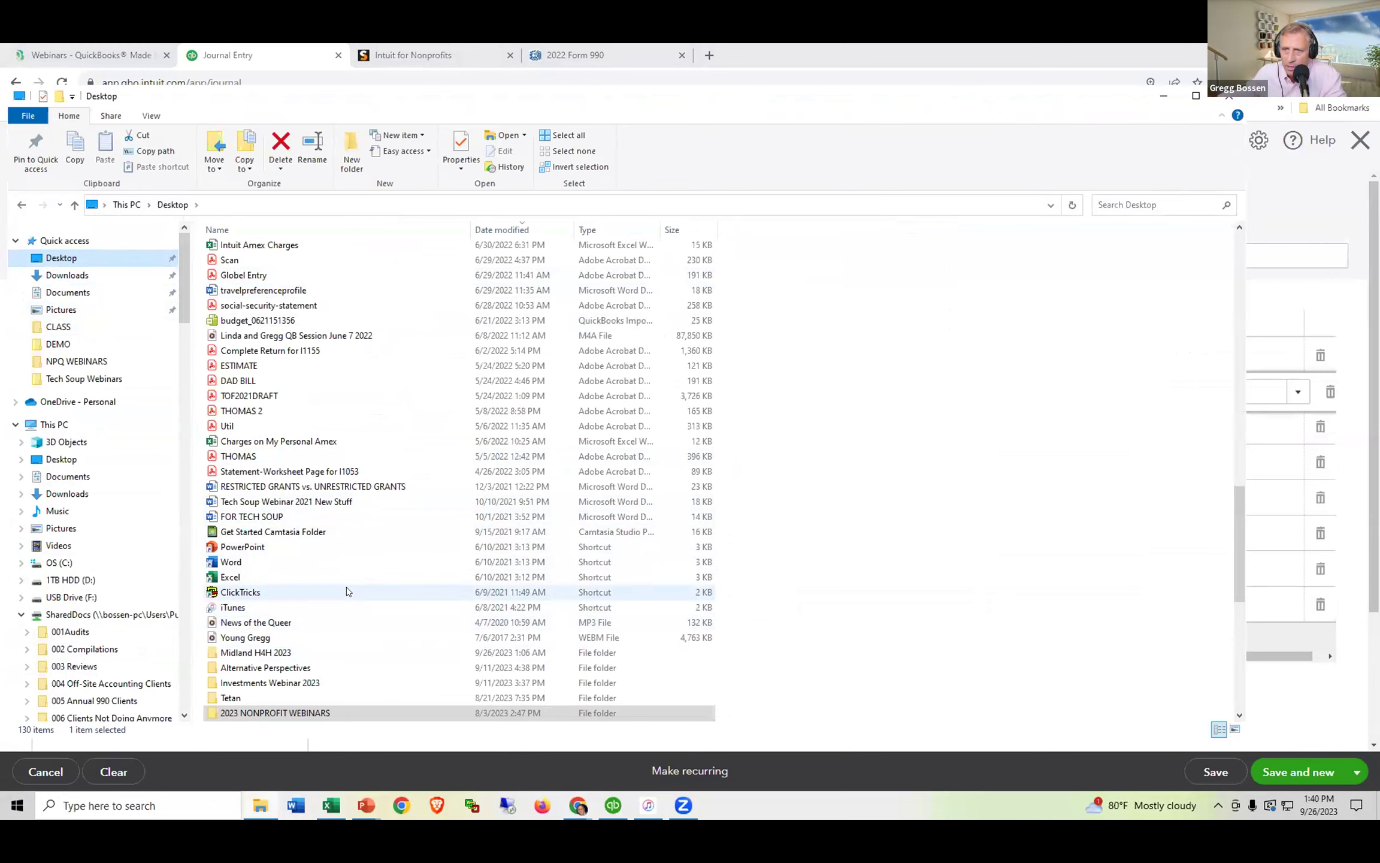
scroll(345, 585, down, 3)
scroll(346, 590, down, 1)
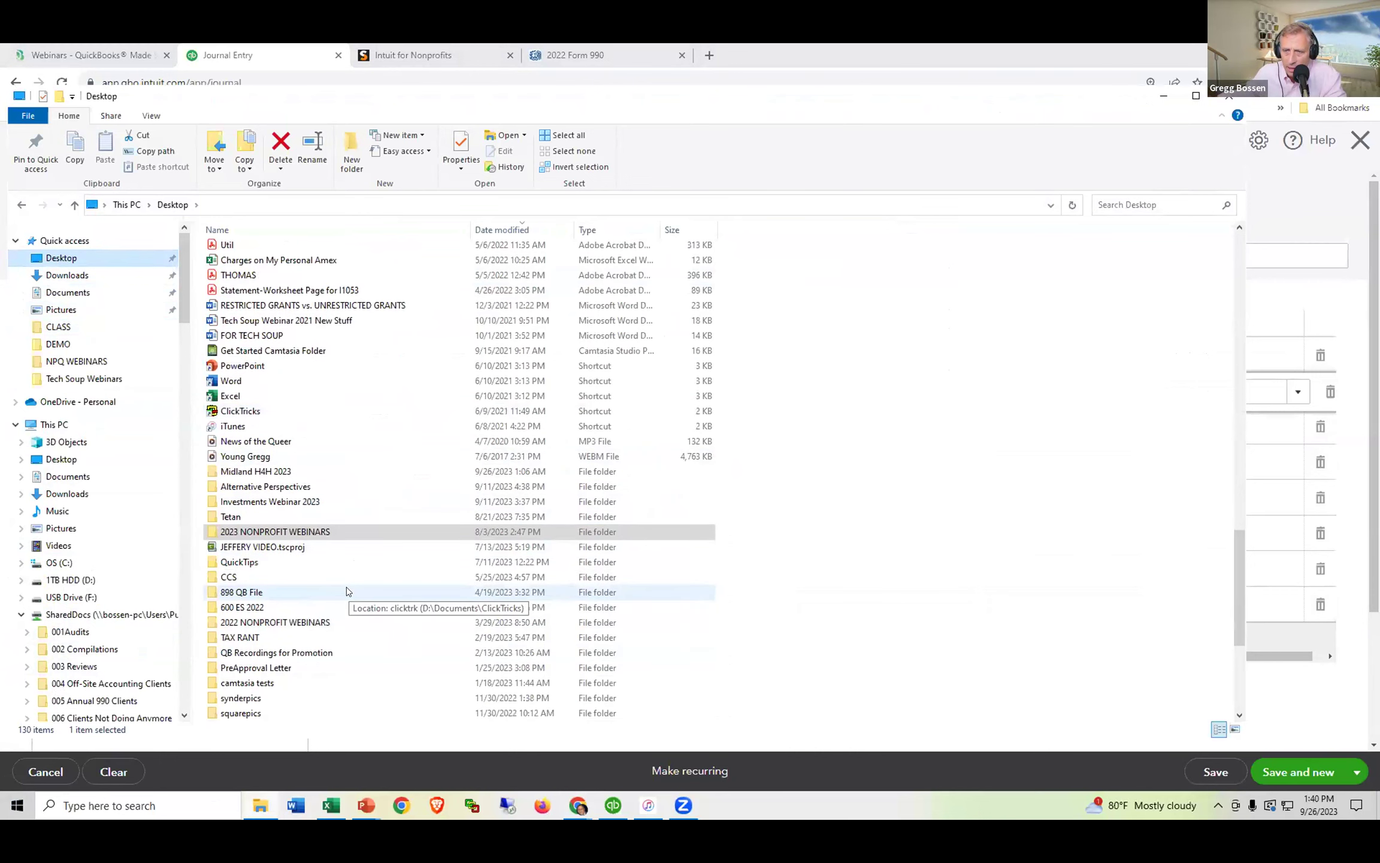
double_click(302, 532)
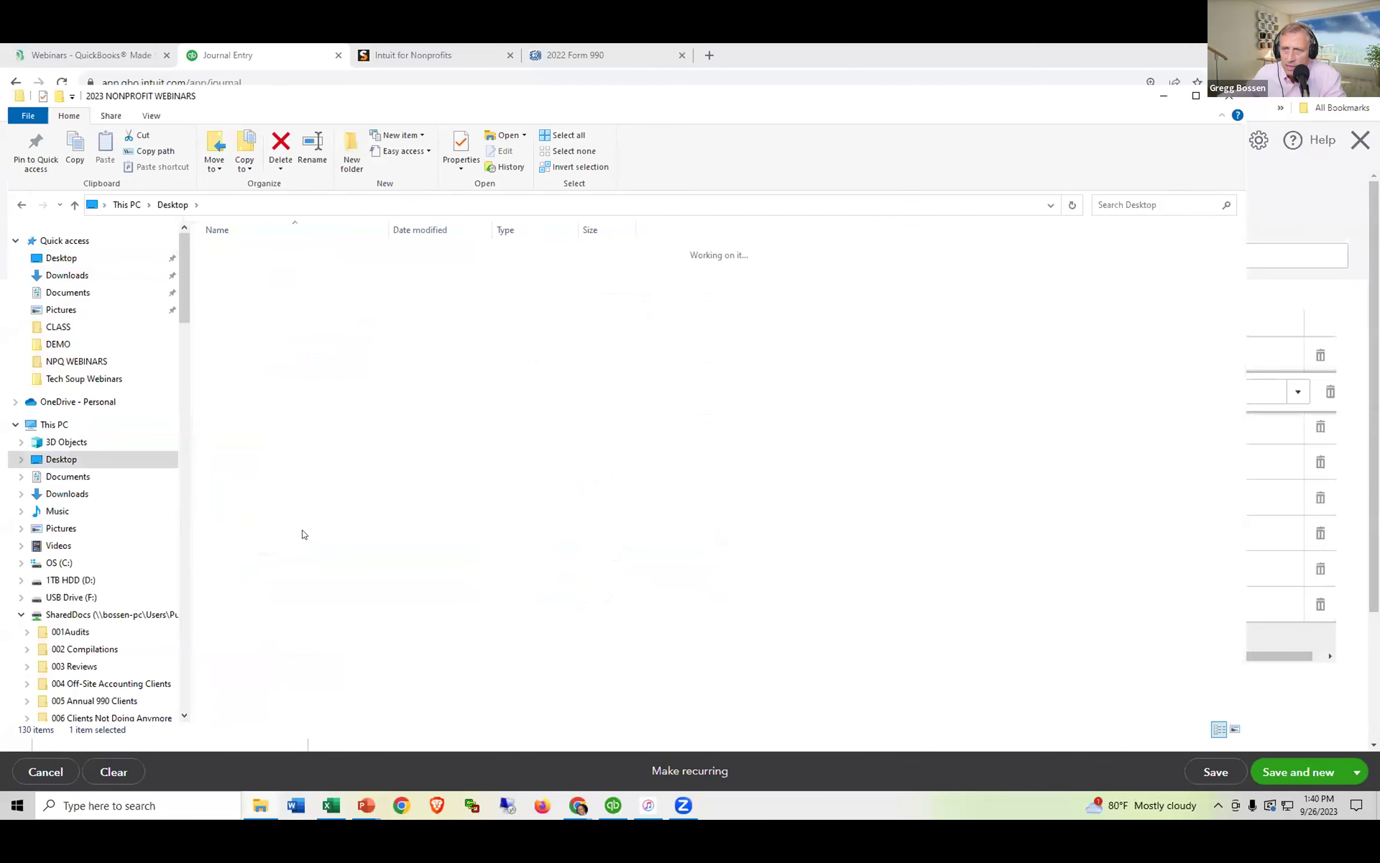
click(260, 539)
double_click(262, 539)
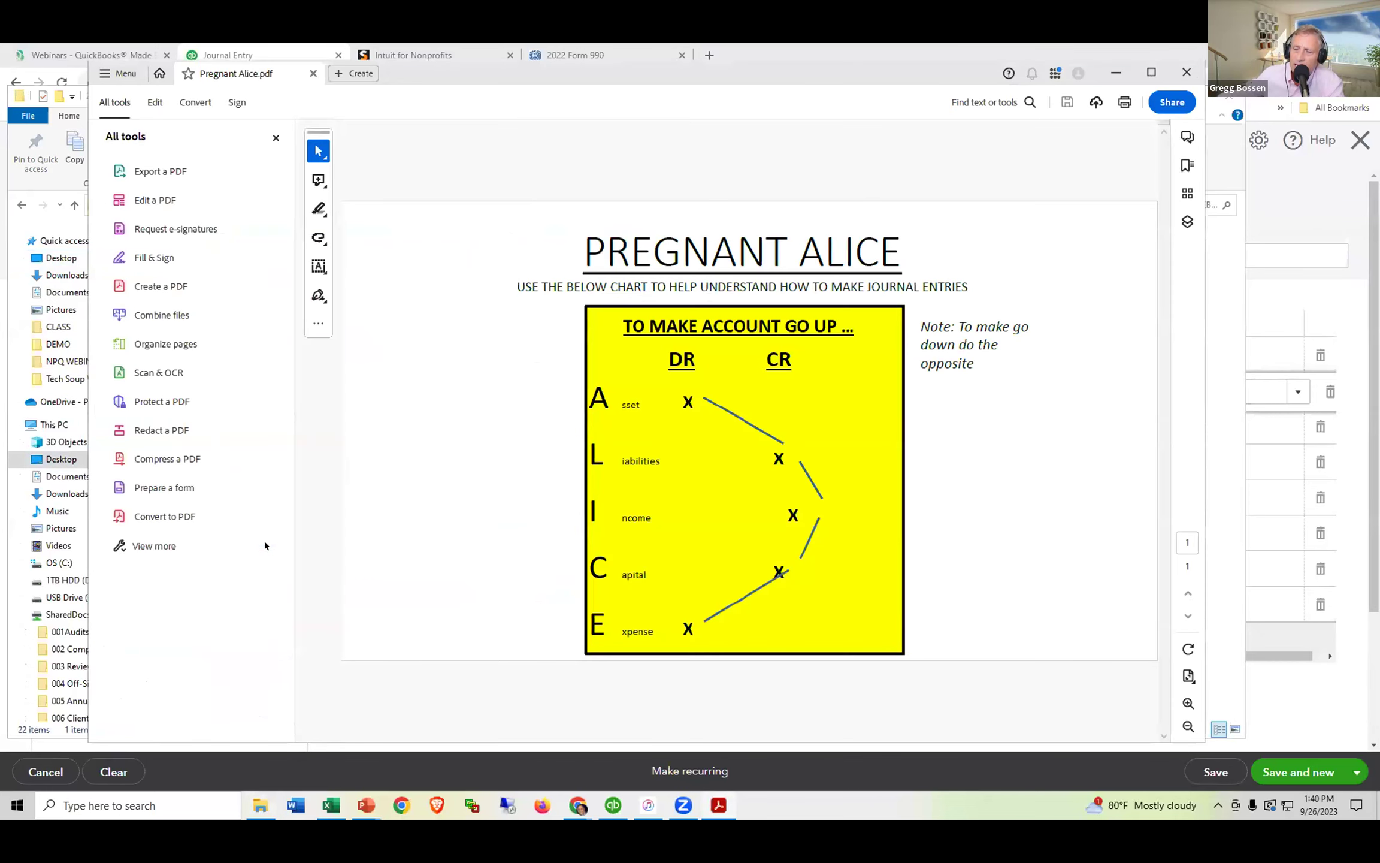
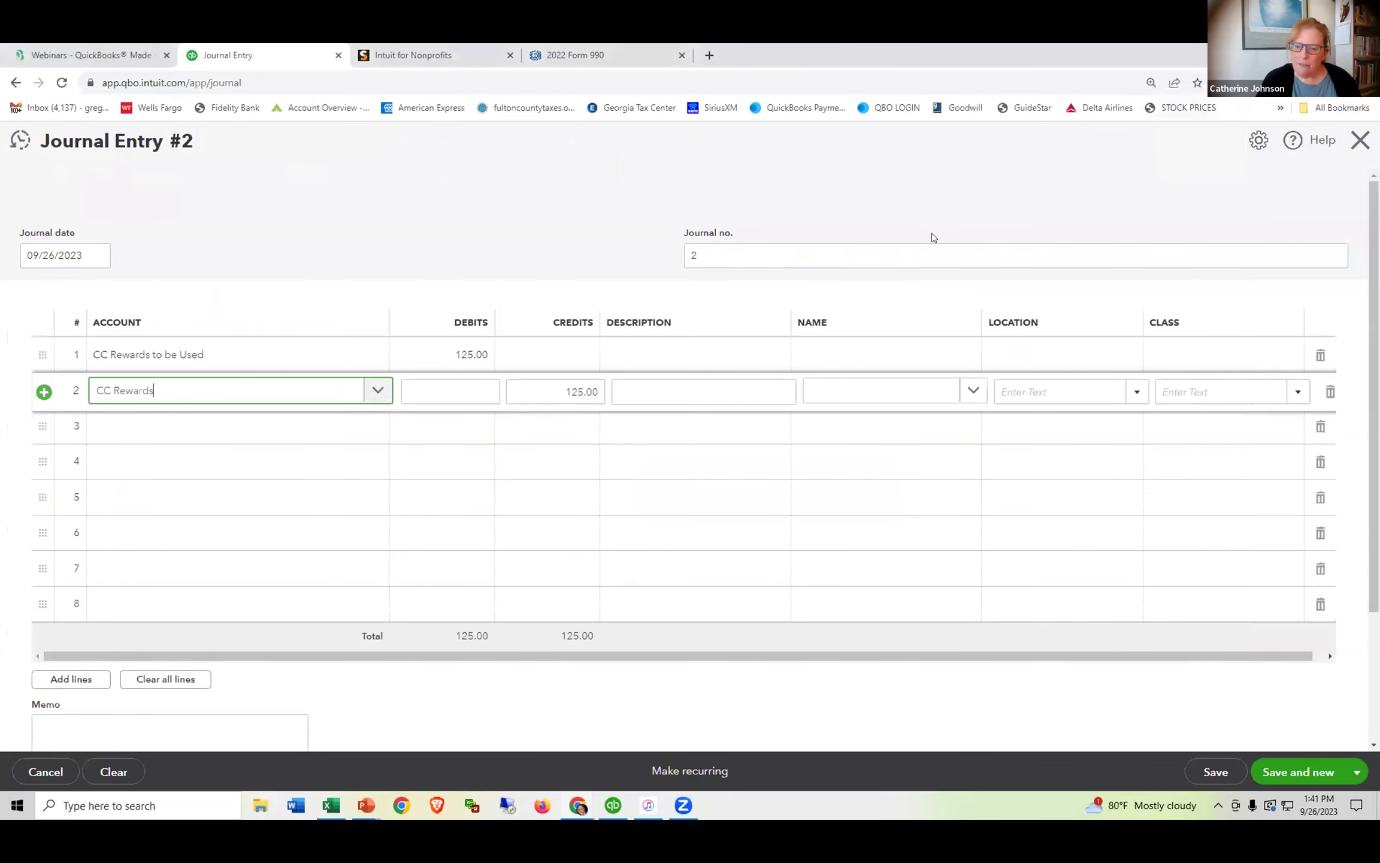
Step: Close the unfinished journal entry without saving and return to the Chart of accounts
click(1359, 141)
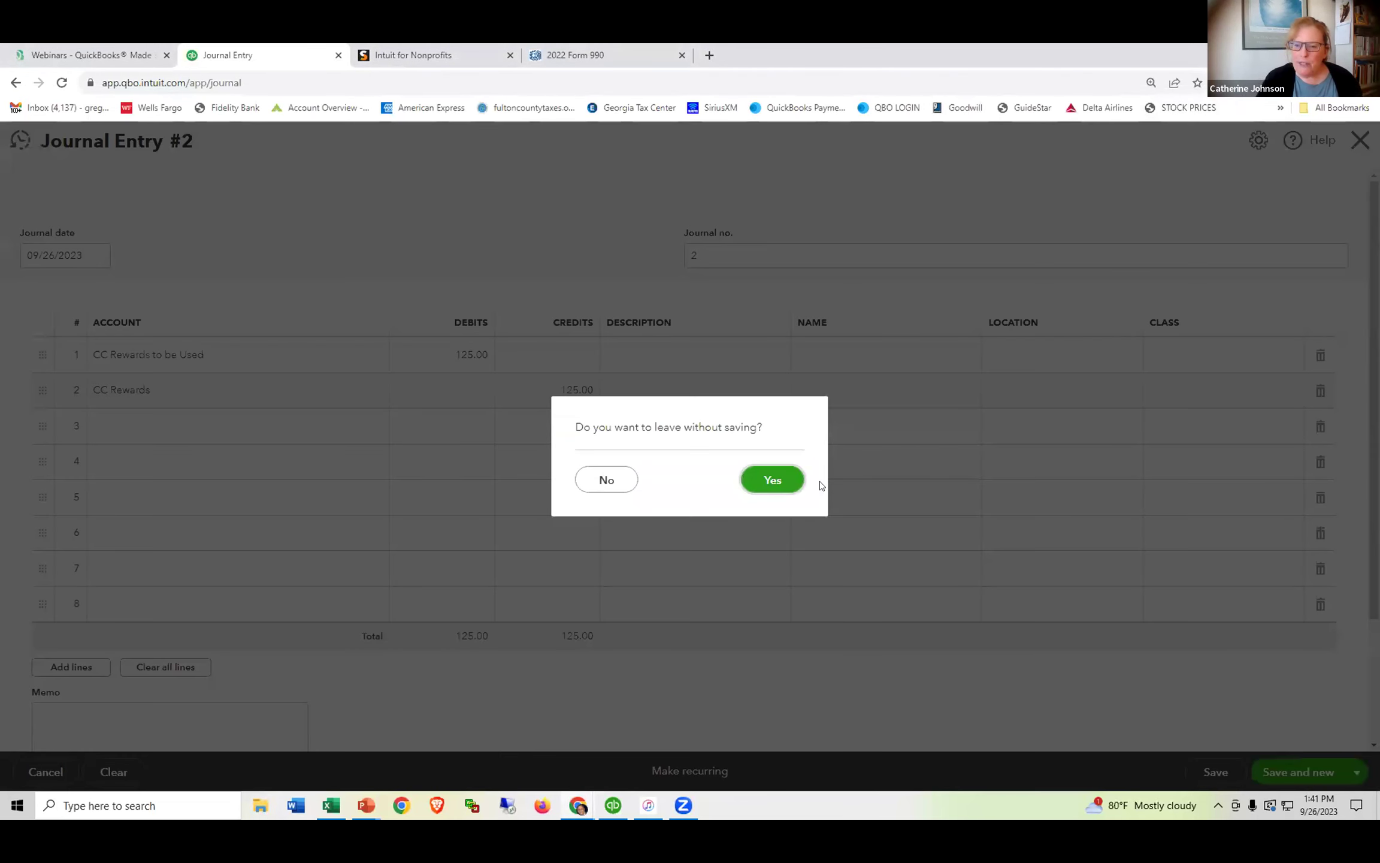
click(776, 479)
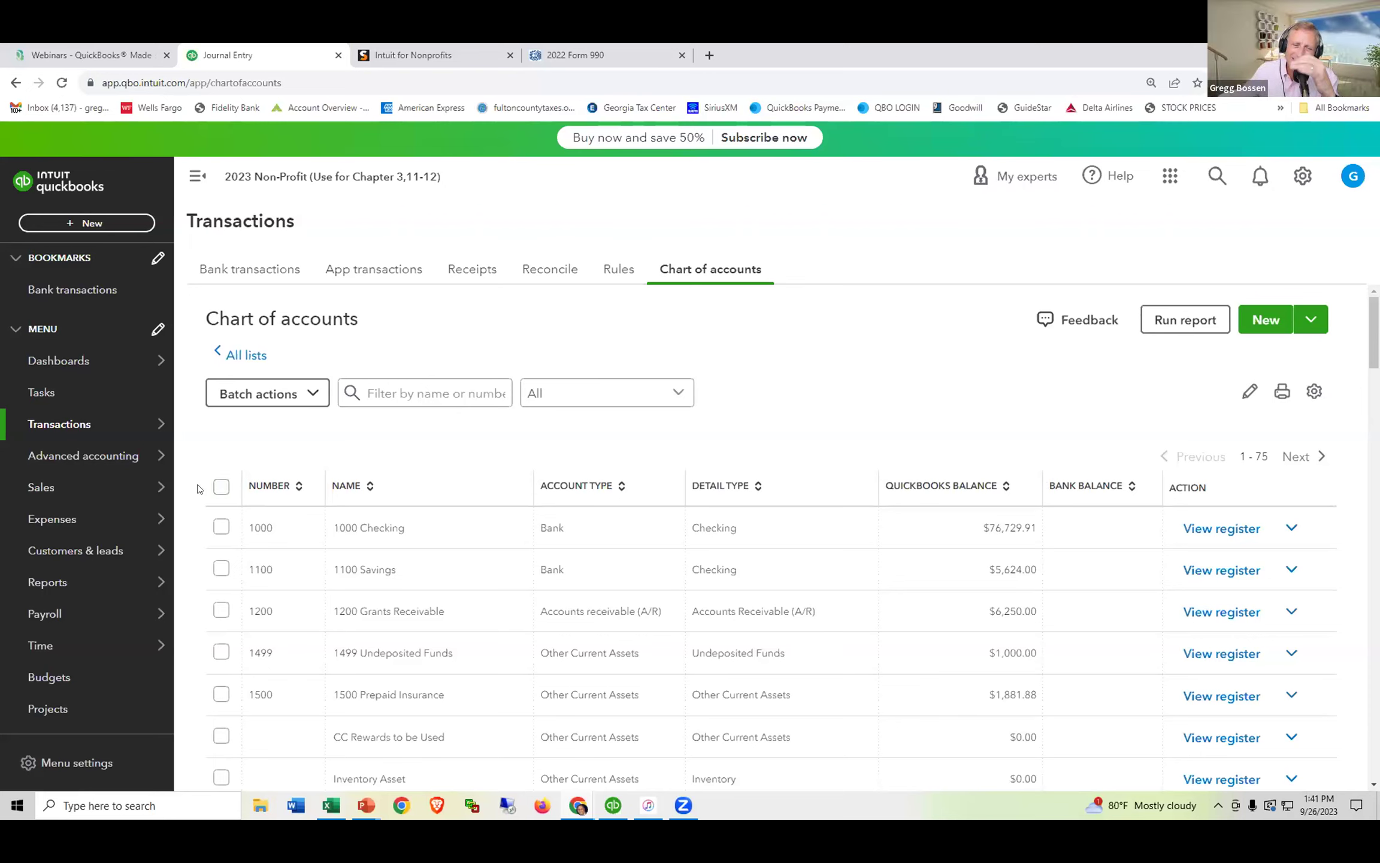
mouse_move(156, 488)
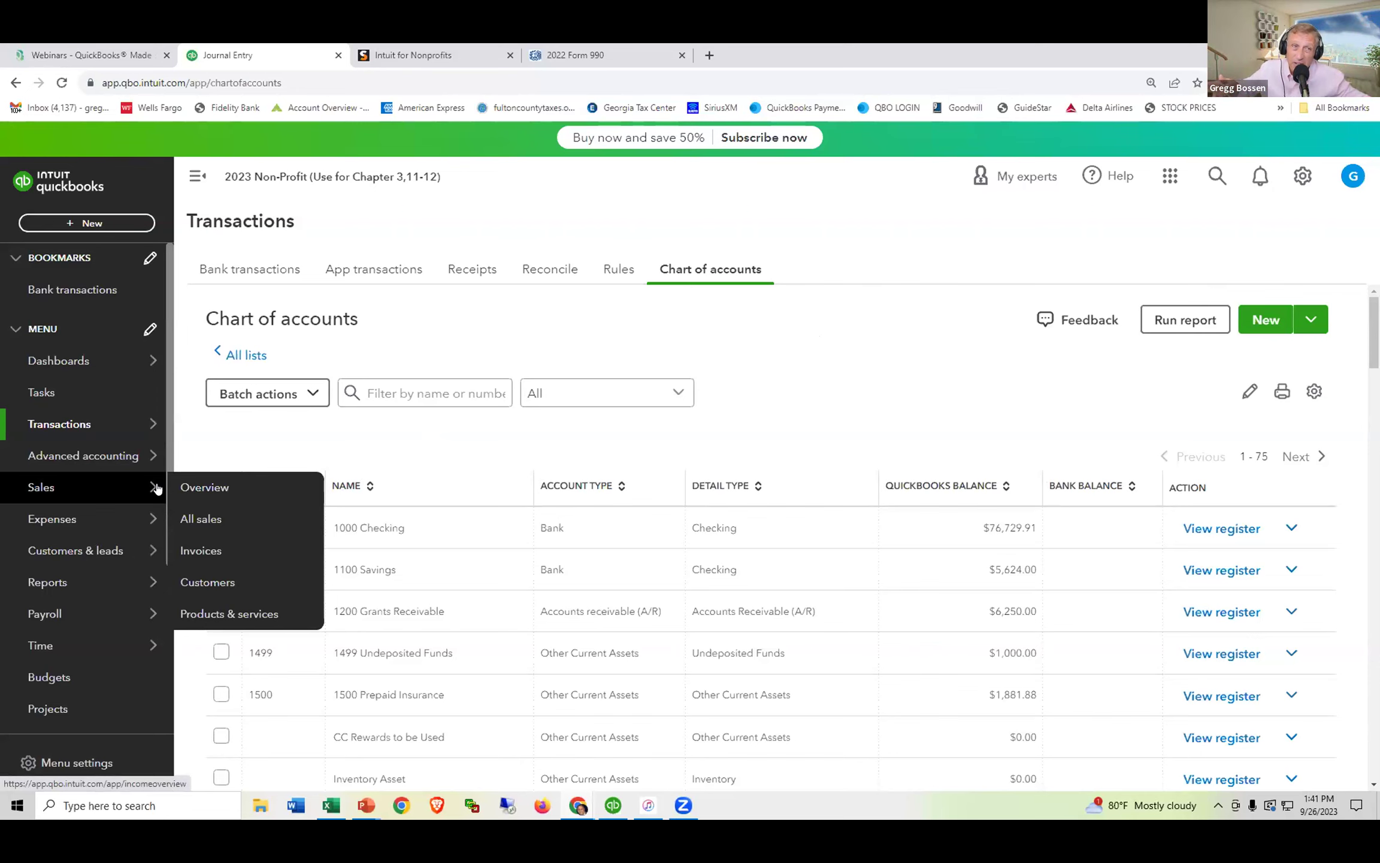
Step: Show the Sales Customers list and close its 'See what you make and spend' promo banner
click(188, 569)
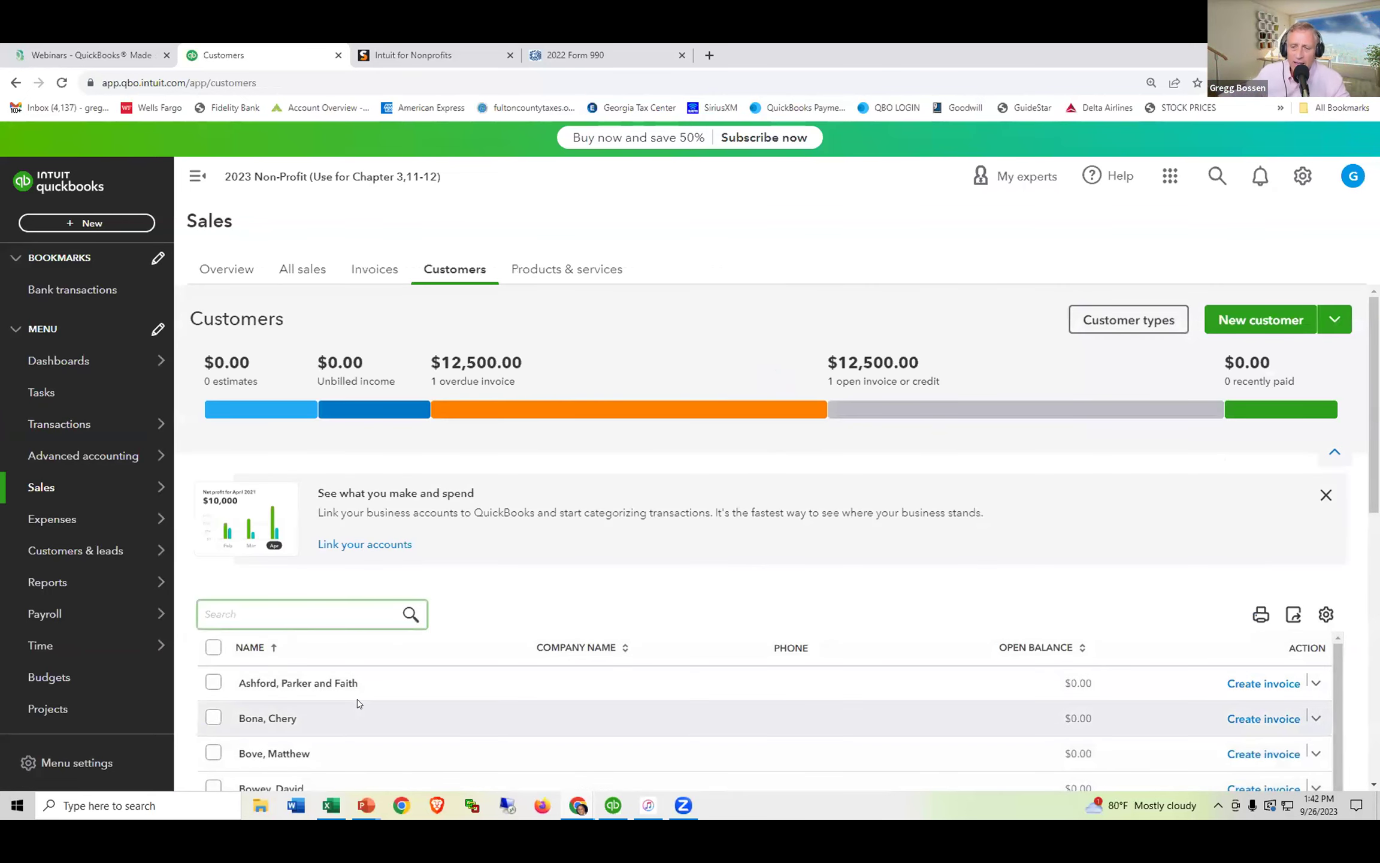
scroll(353, 701, down, 3)
scroll(349, 700, up, 1)
scroll(338, 700, up, 2)
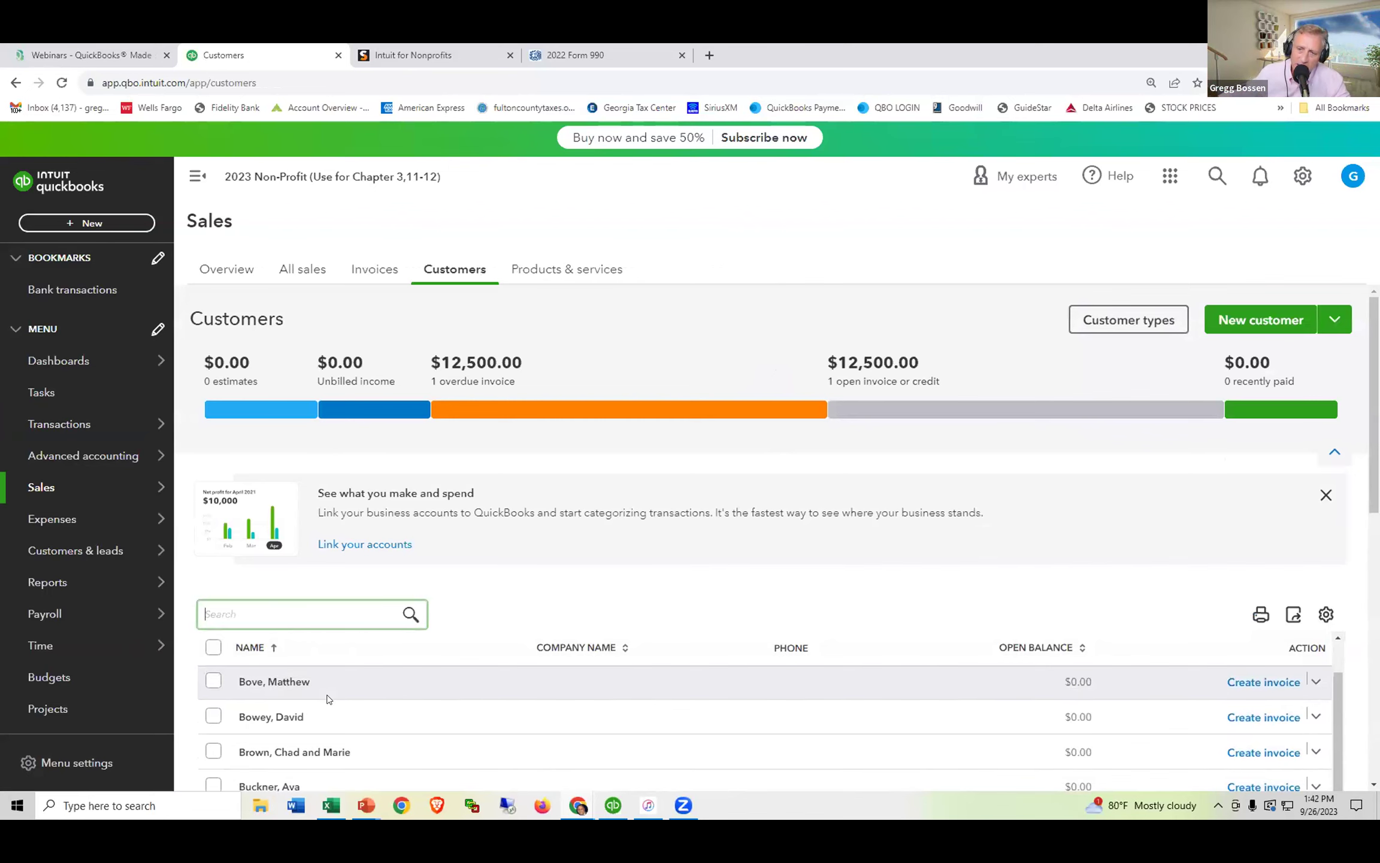
click(1325, 495)
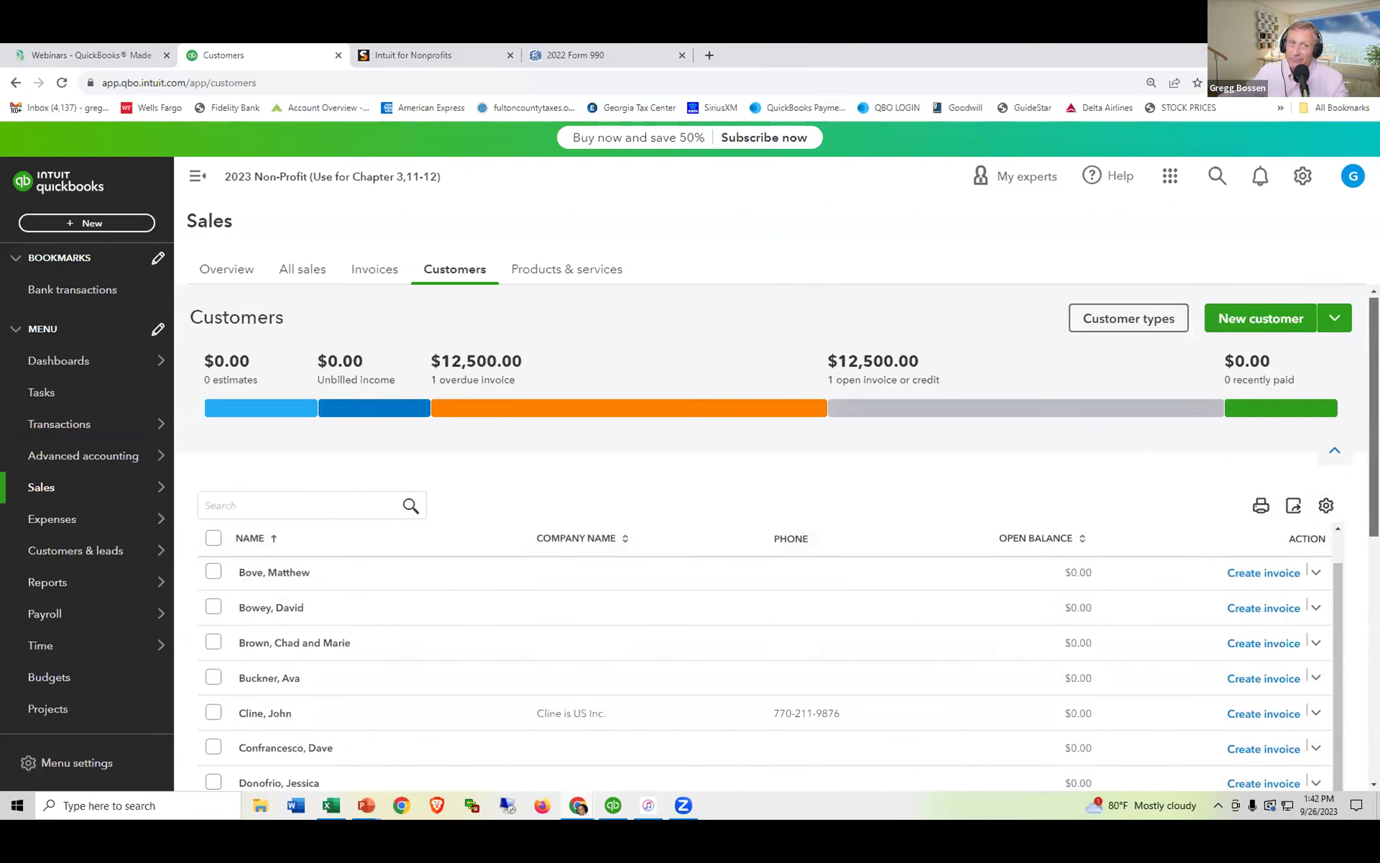
scroll(779, 539, down, 1)
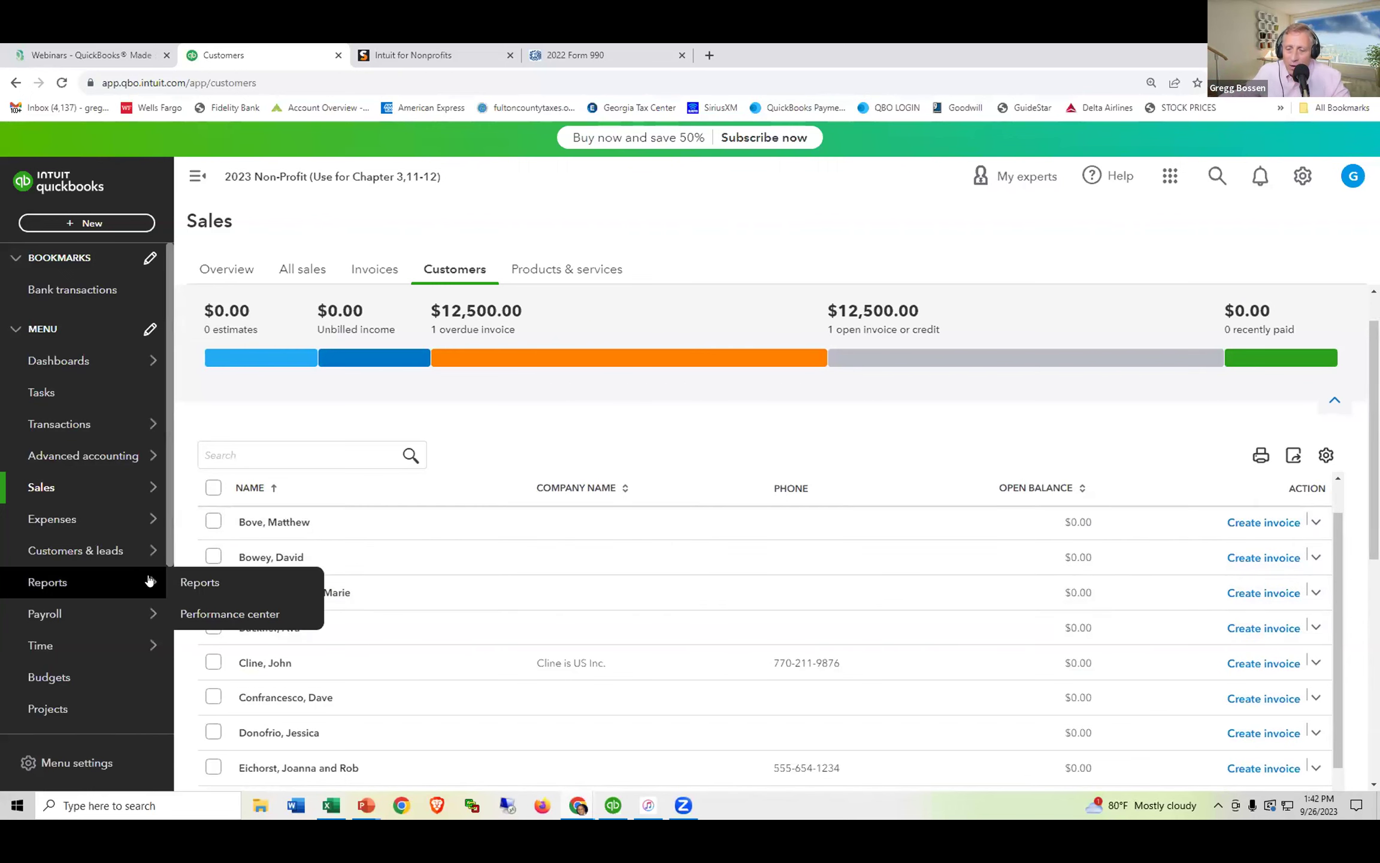
Step: Run the Income by Customer Summary standard report for All Dates
click(186, 581)
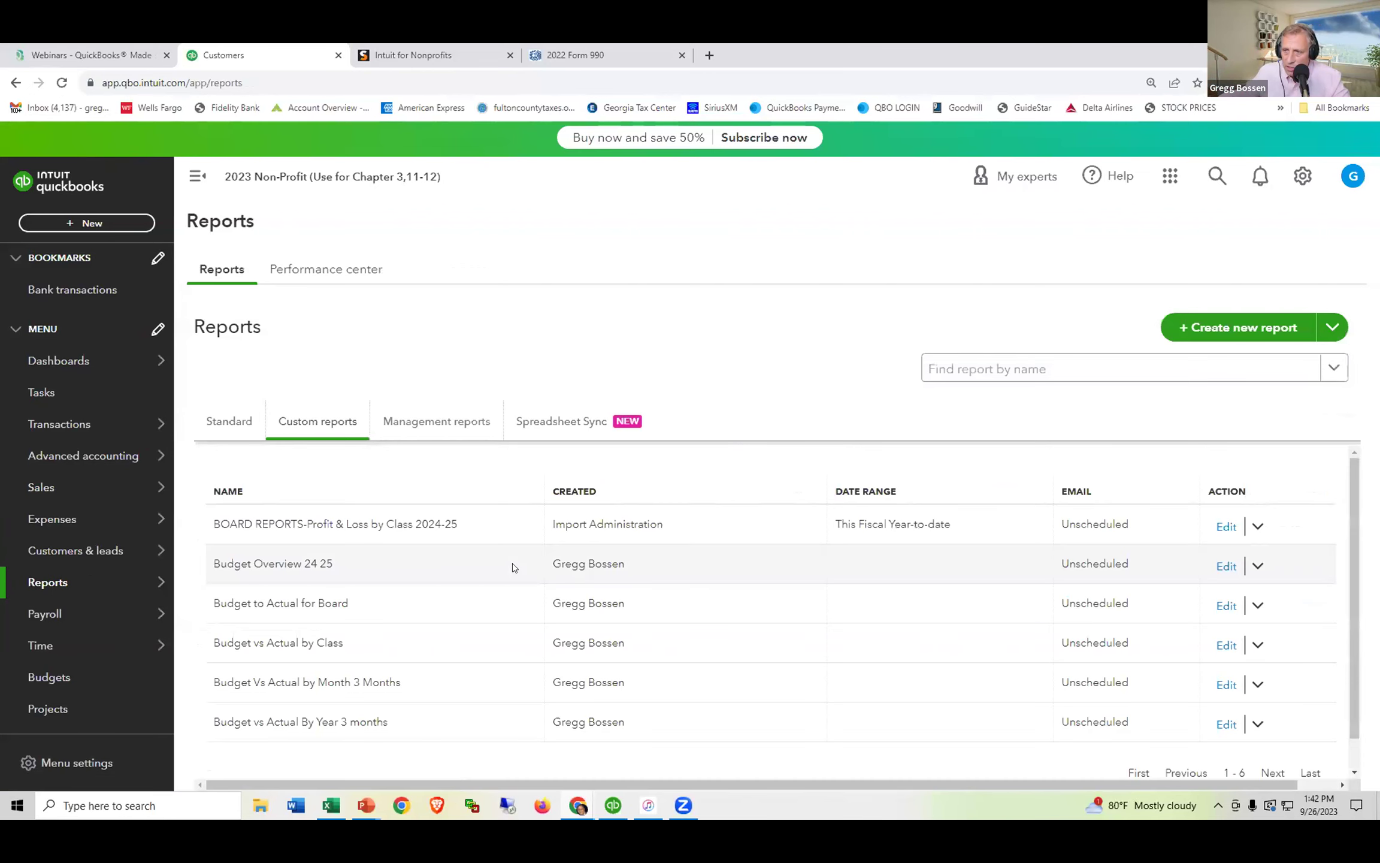
scroll(413, 564, down, 1)
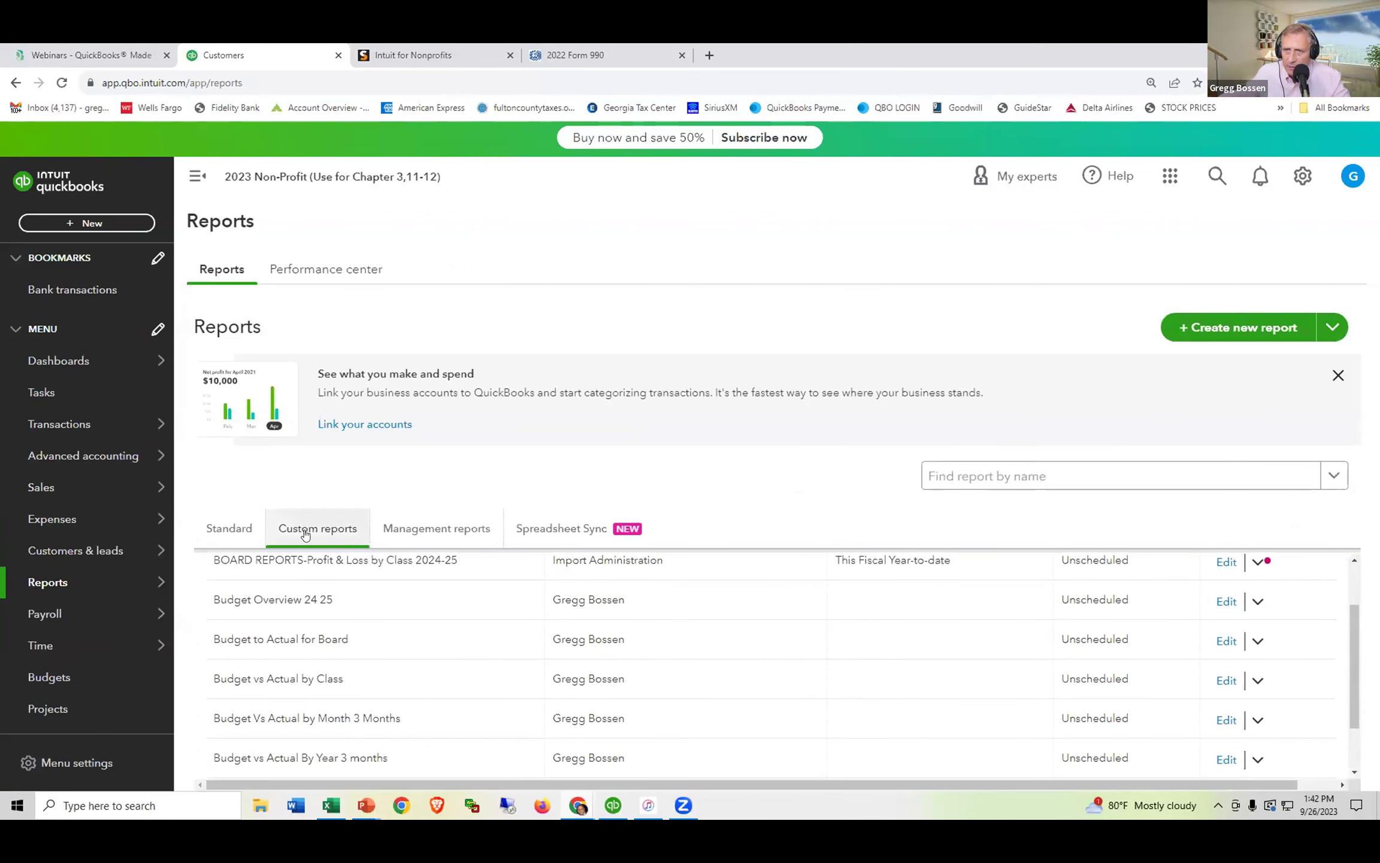
click(233, 529)
scroll(528, 591, down, 5)
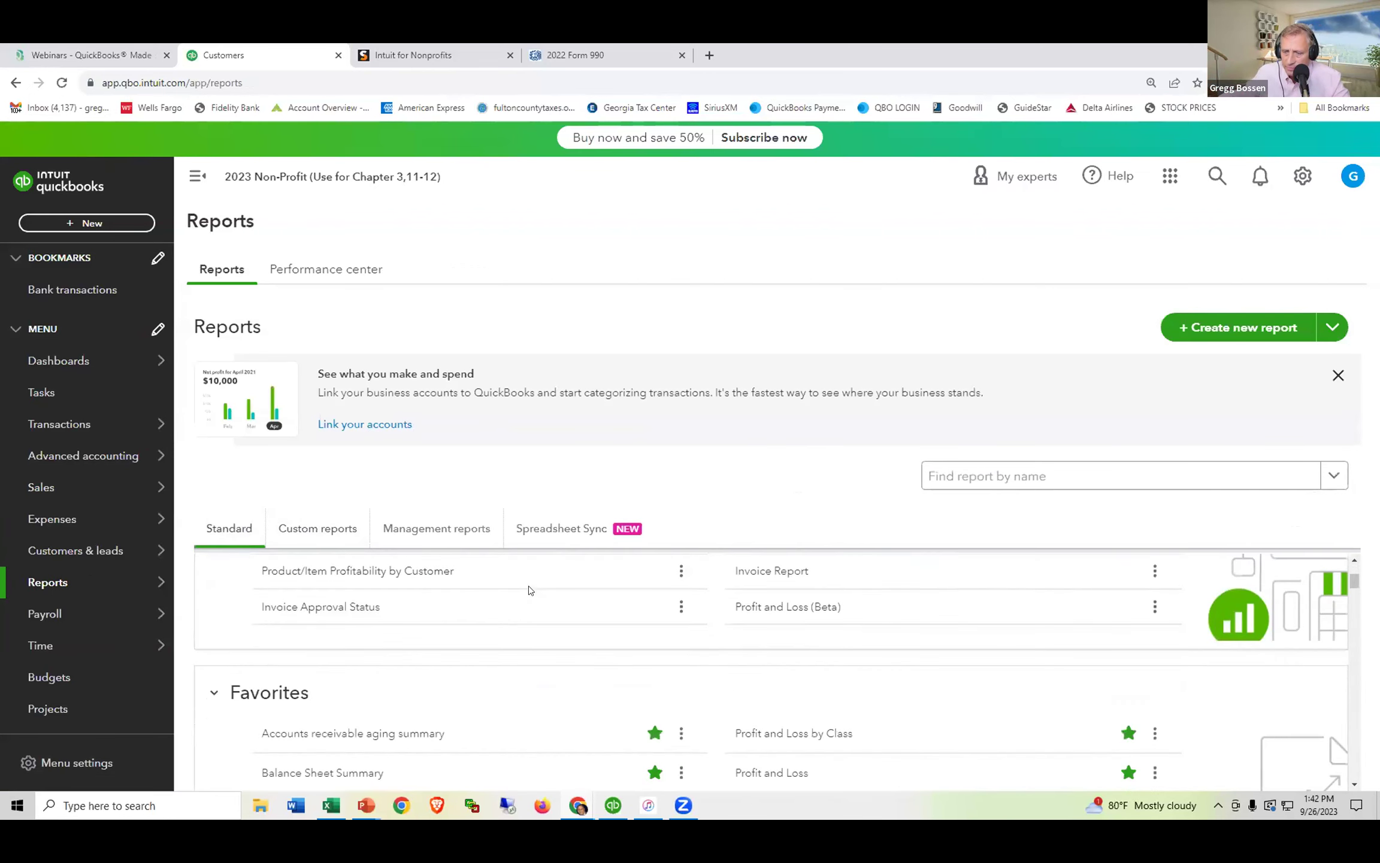
scroll(528, 590, down, 10)
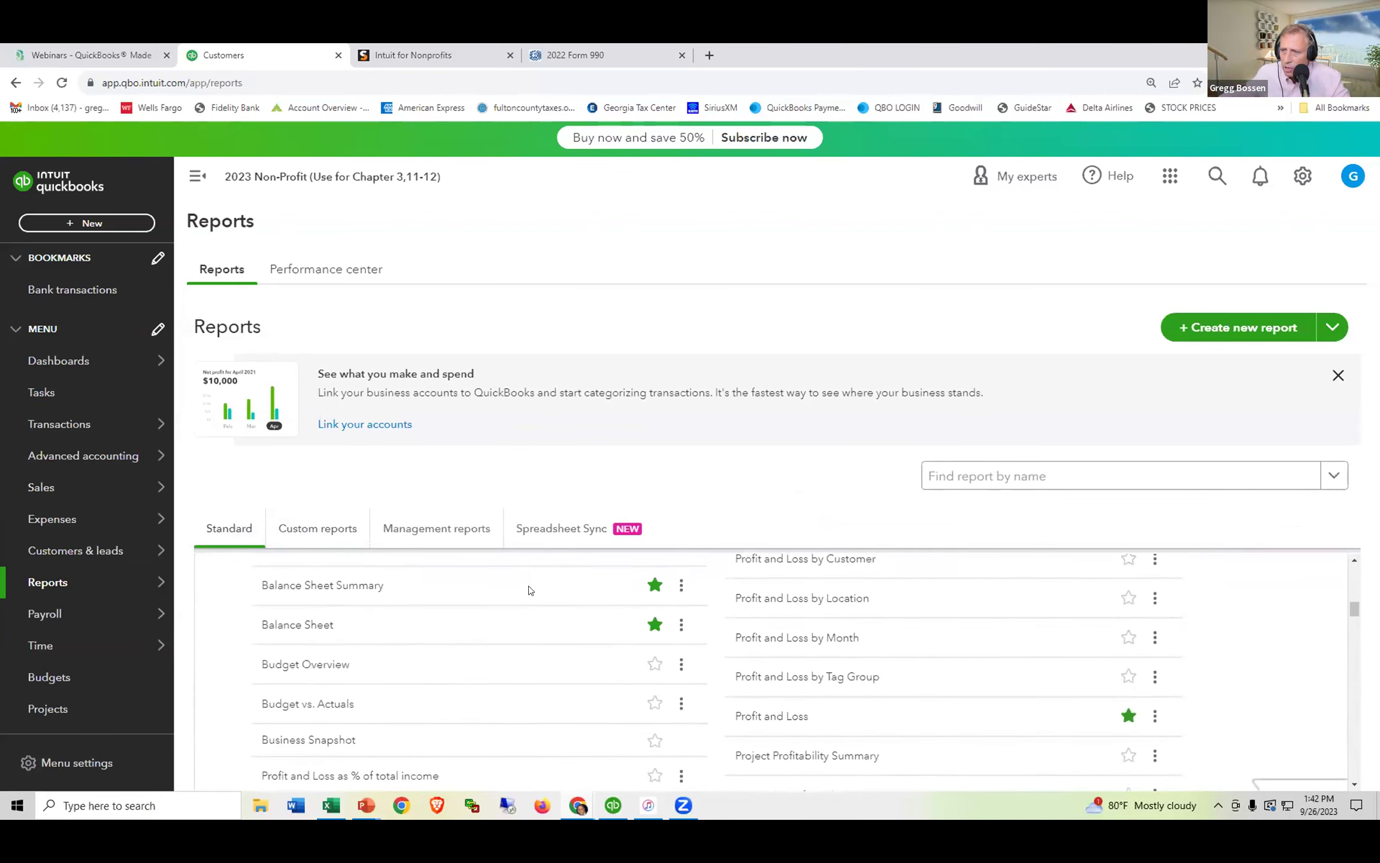
scroll(529, 590, down, 8)
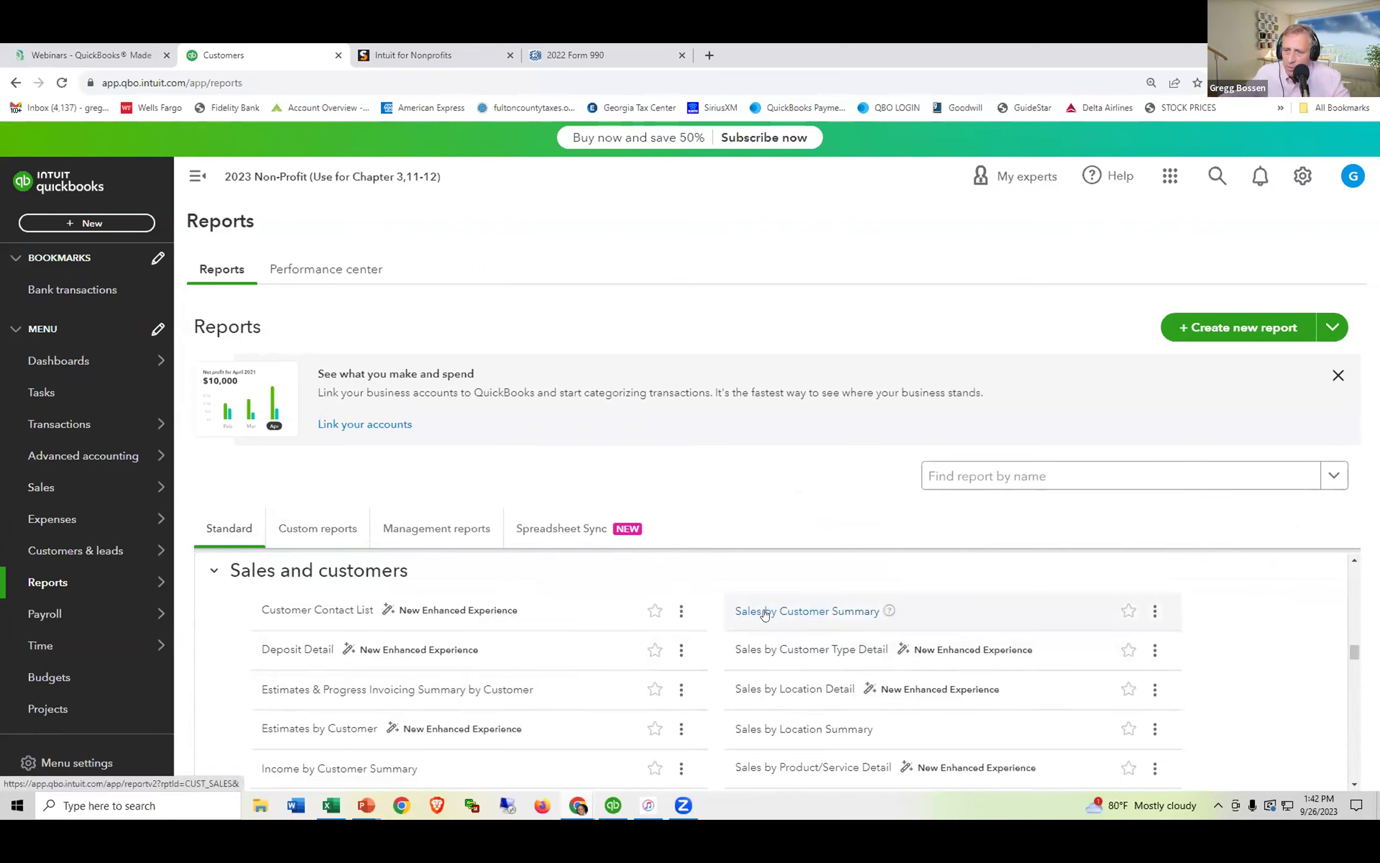
click(318, 768)
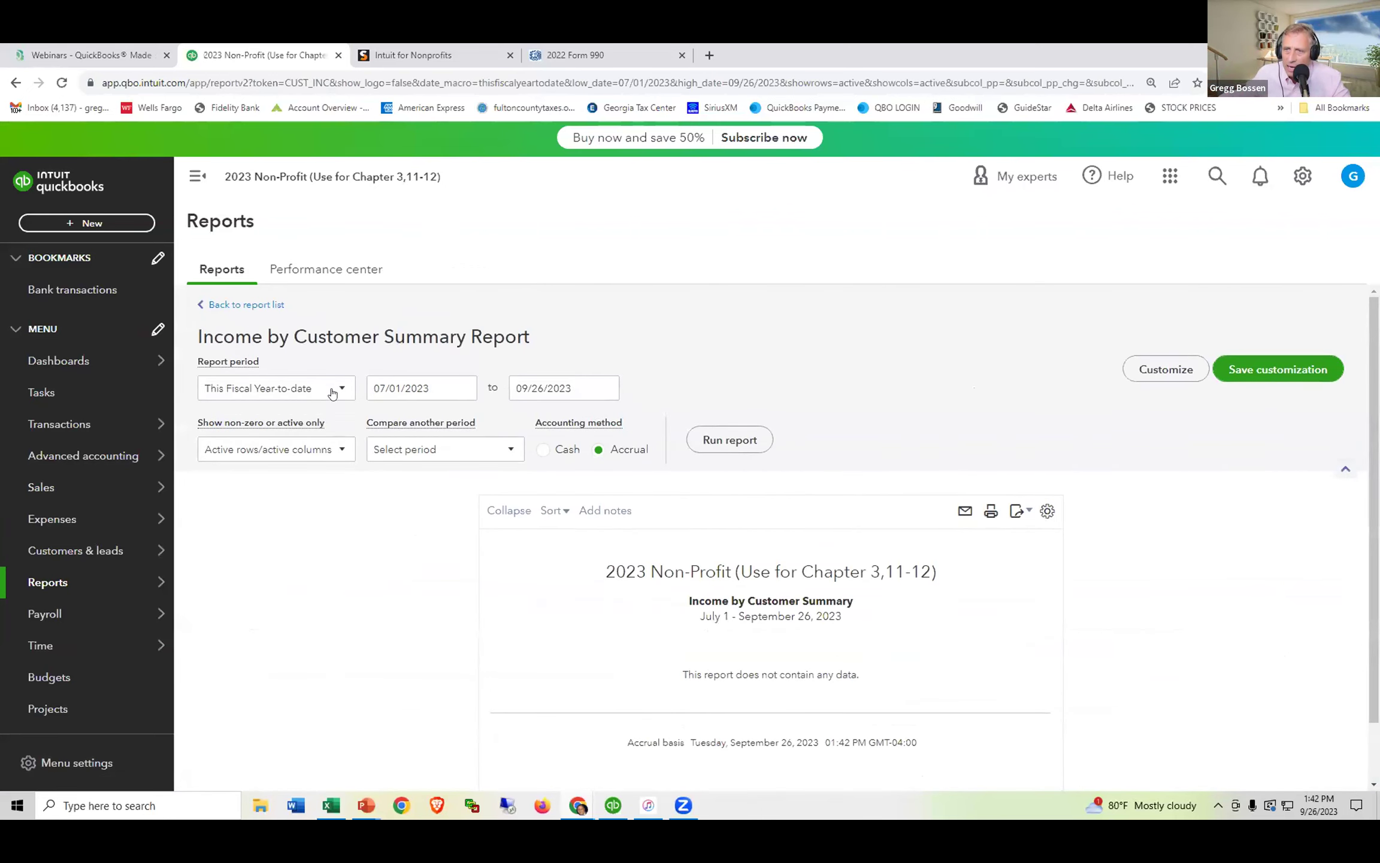
click(339, 388)
scroll(282, 539, up, 5)
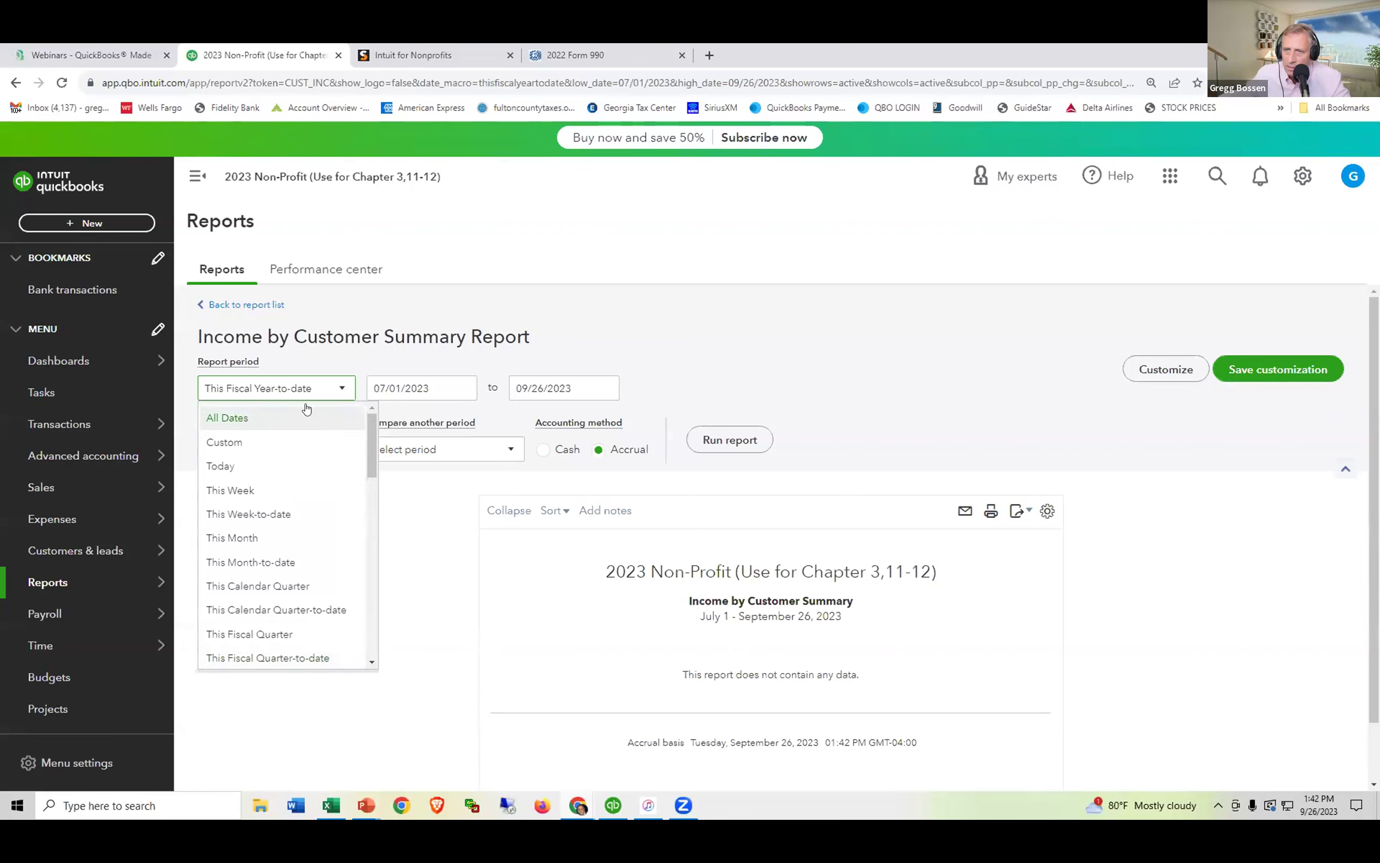
click(269, 415)
click(731, 438)
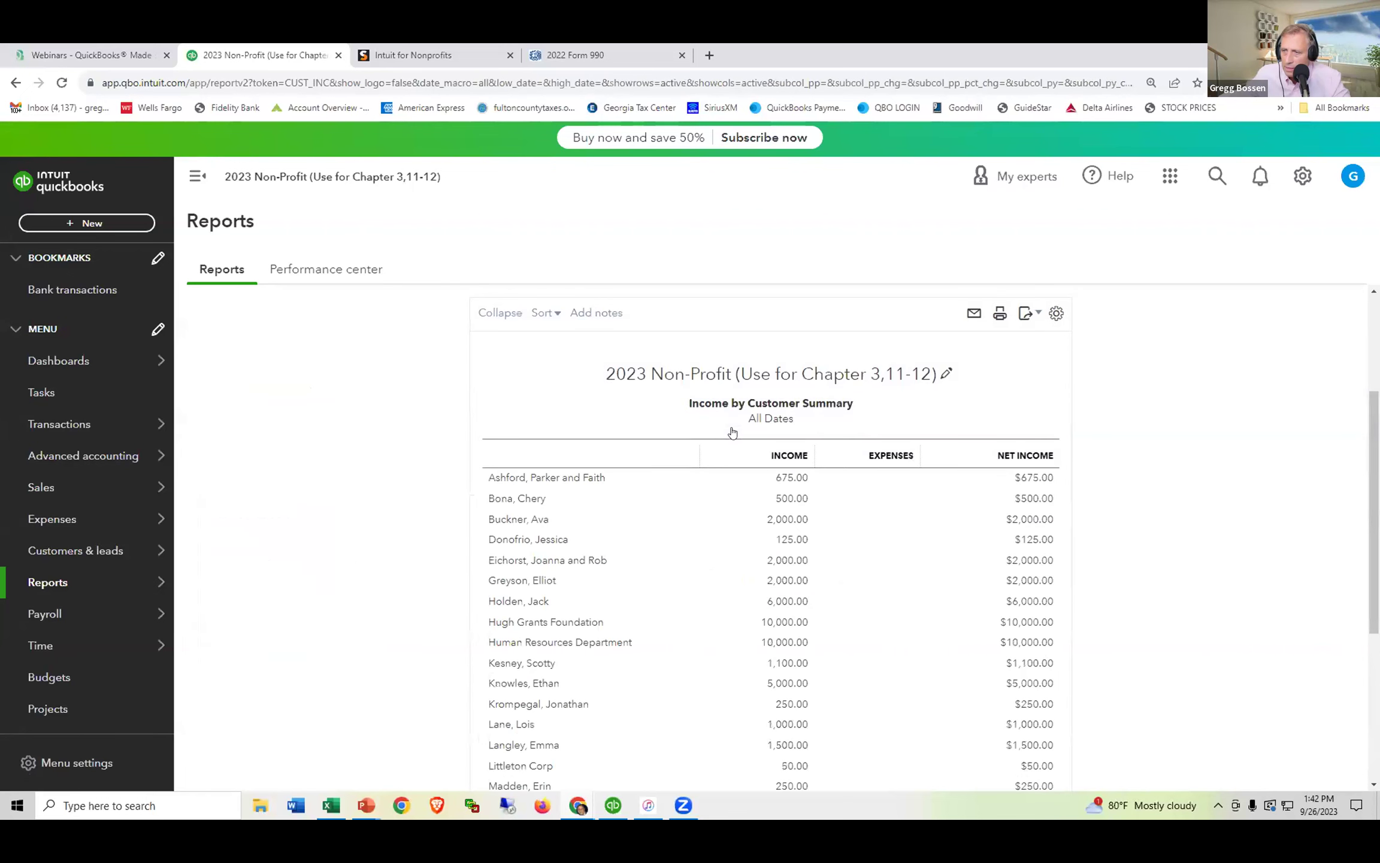
Step: Review the report's Customize filter options, then return to the Reports page
scroll(1100, 405, up, 2)
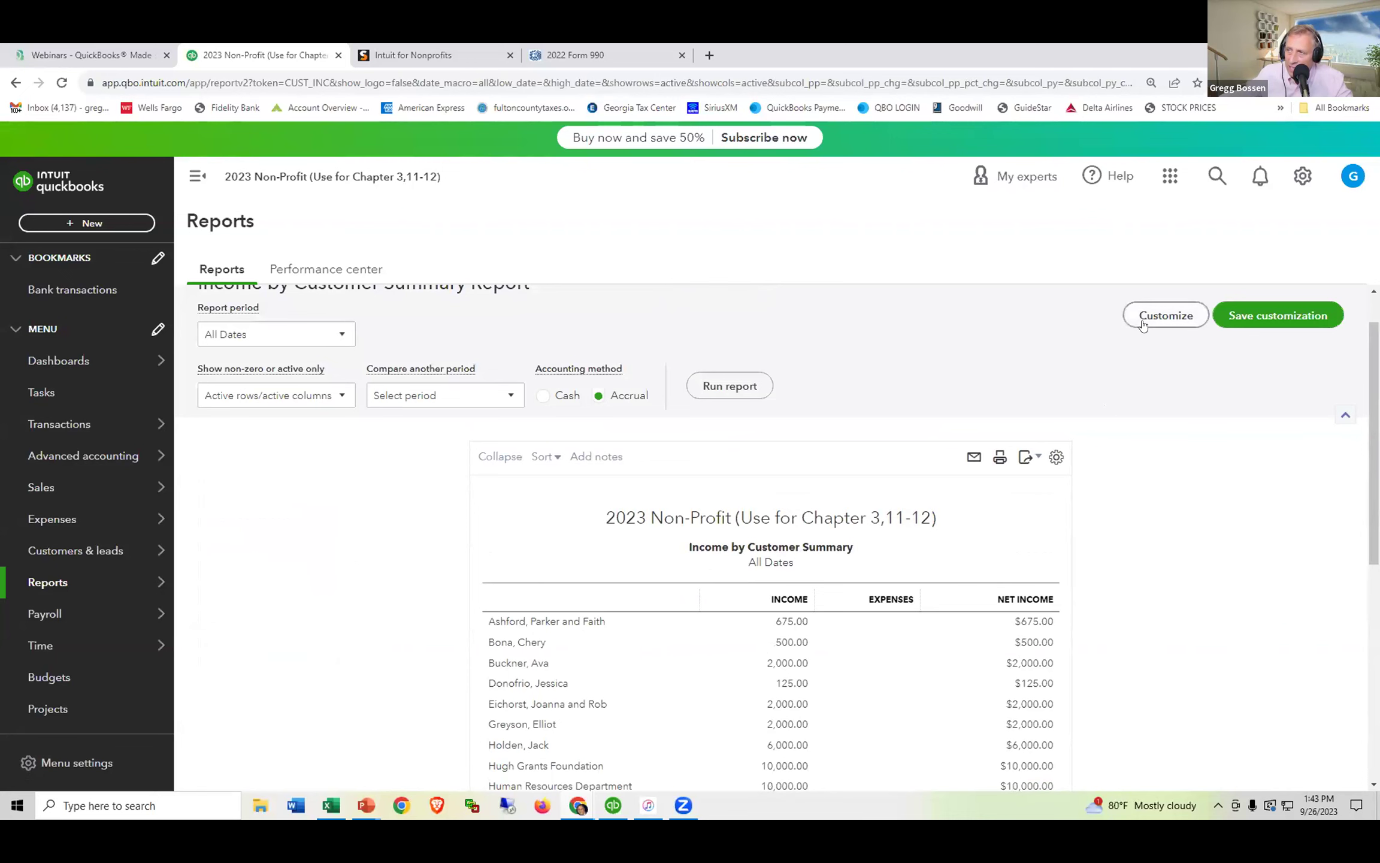
click(1143, 324)
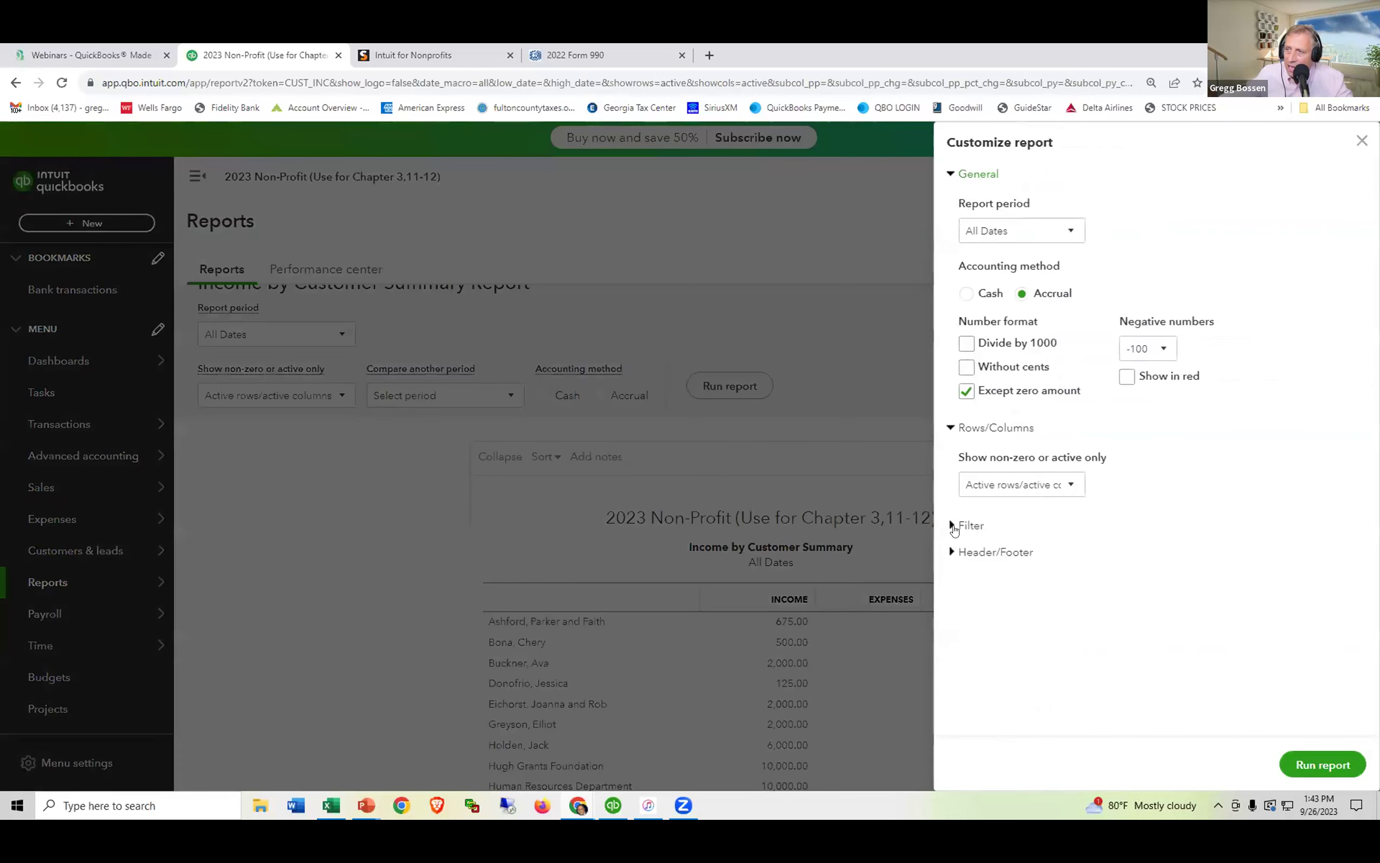
click(952, 525)
scroll(1036, 516, down, 2)
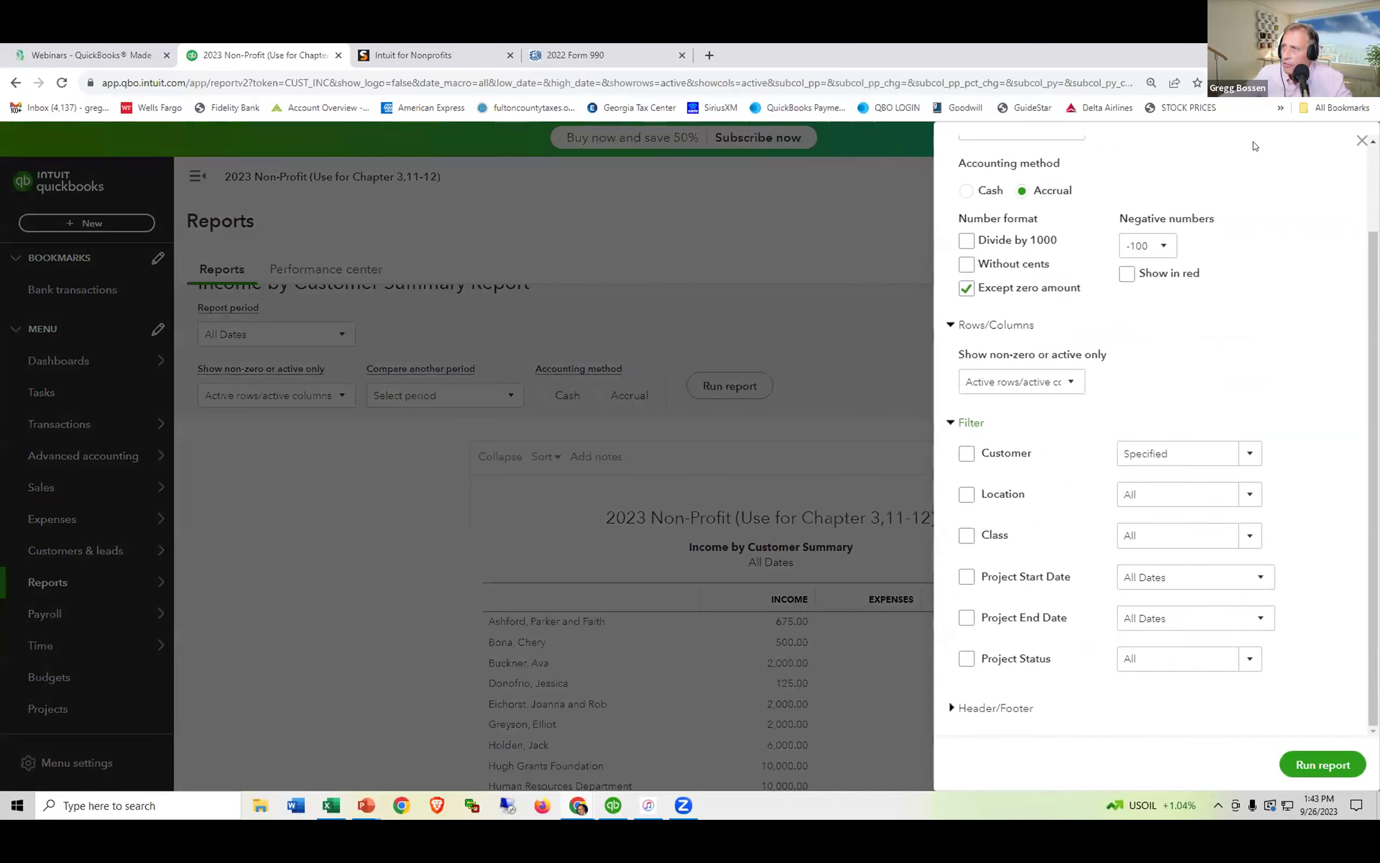
click(1358, 141)
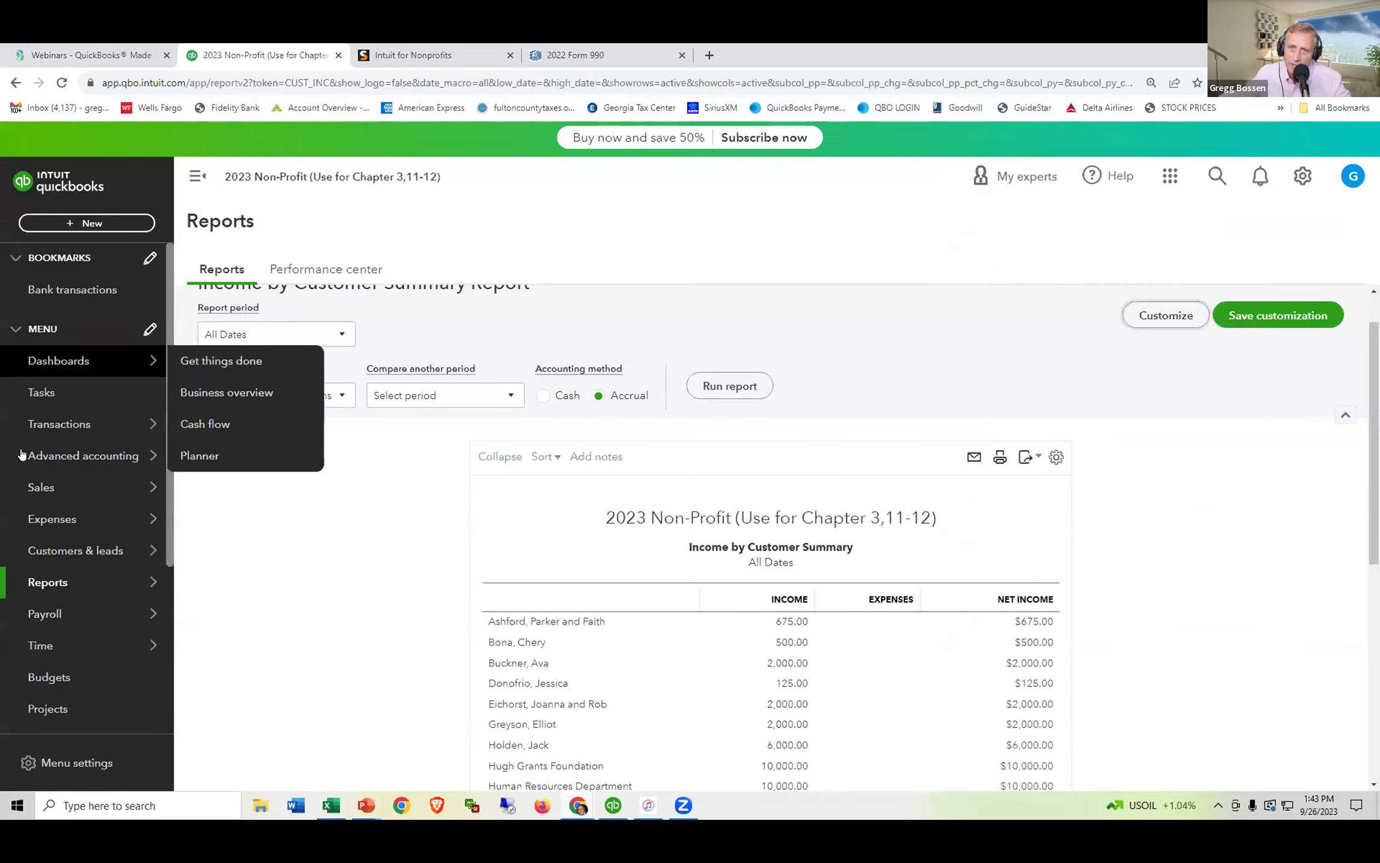
mouse_move(84, 488)
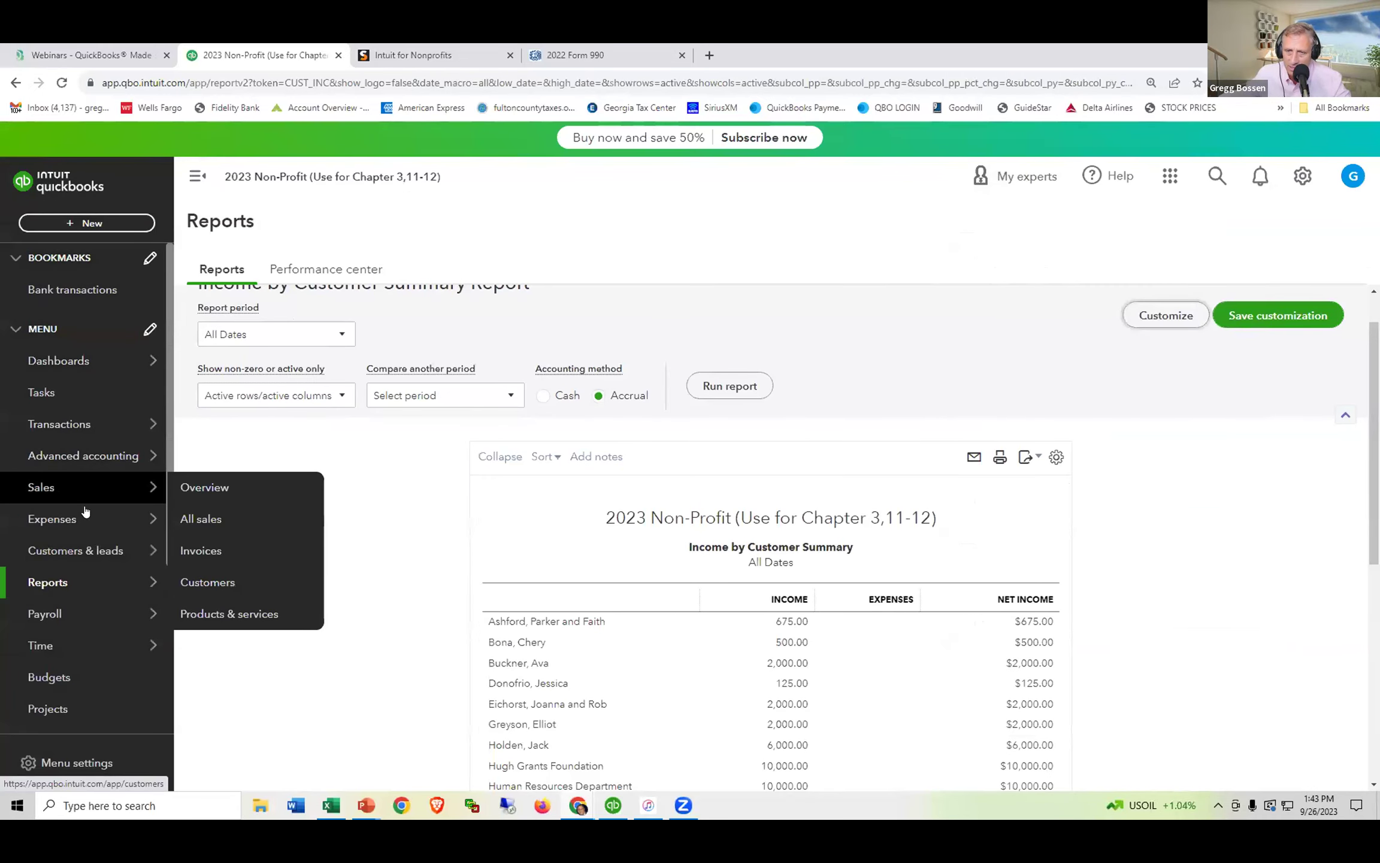
mouse_move(139, 580)
click(185, 581)
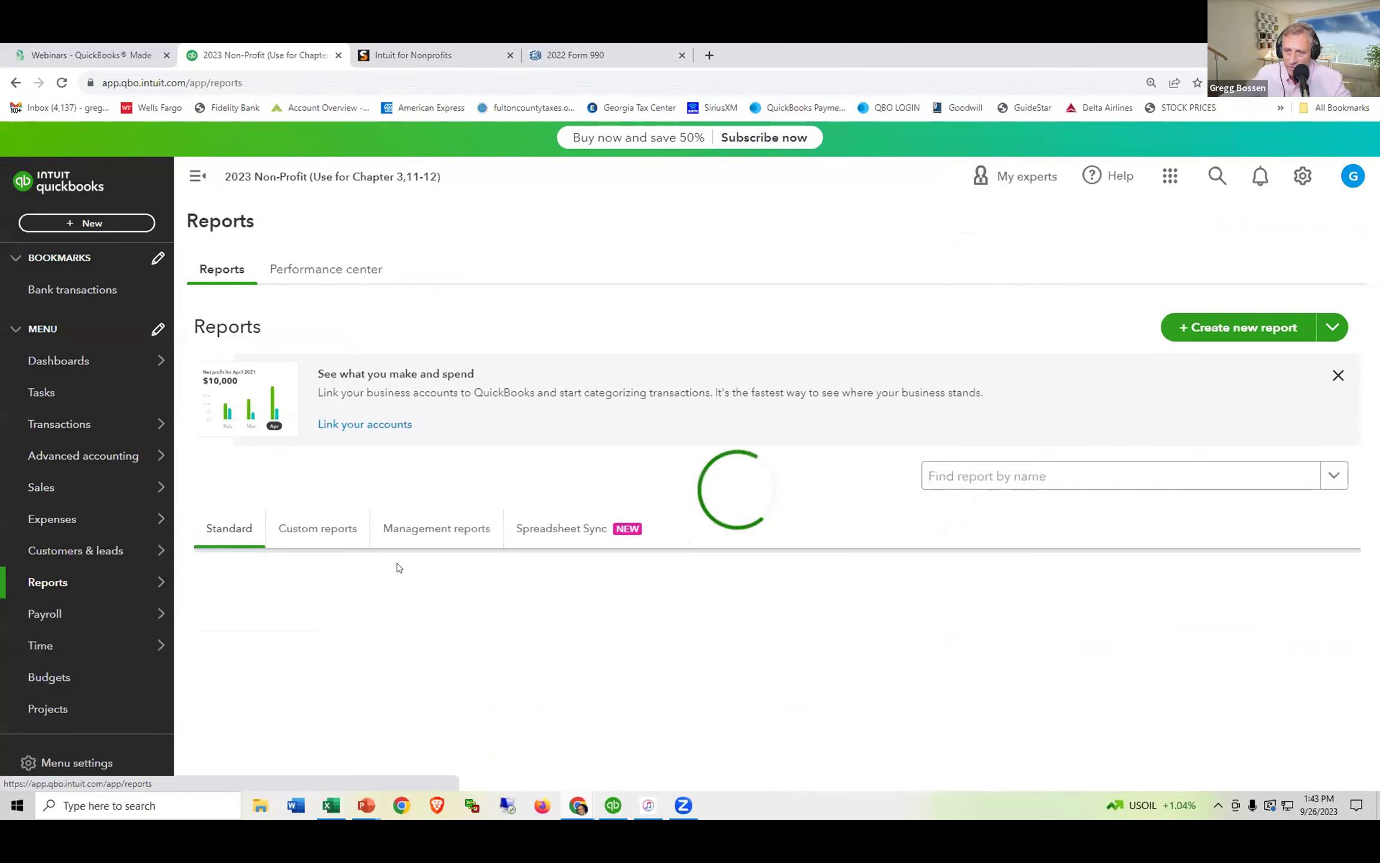
Step: Run the Sales by Customer Summary report for All Dates
scroll(417, 596, down, 10)
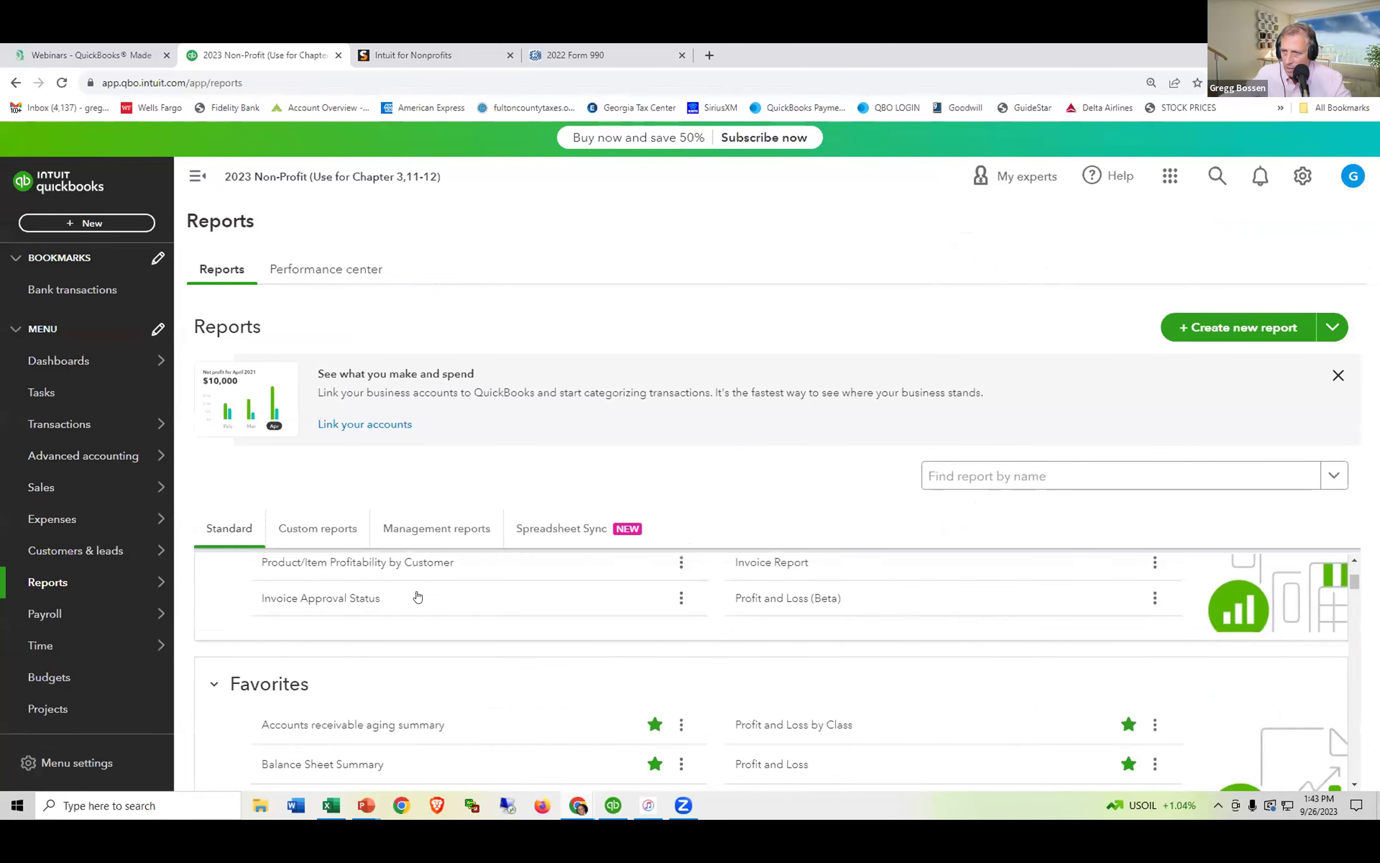
scroll(418, 596, down, 8)
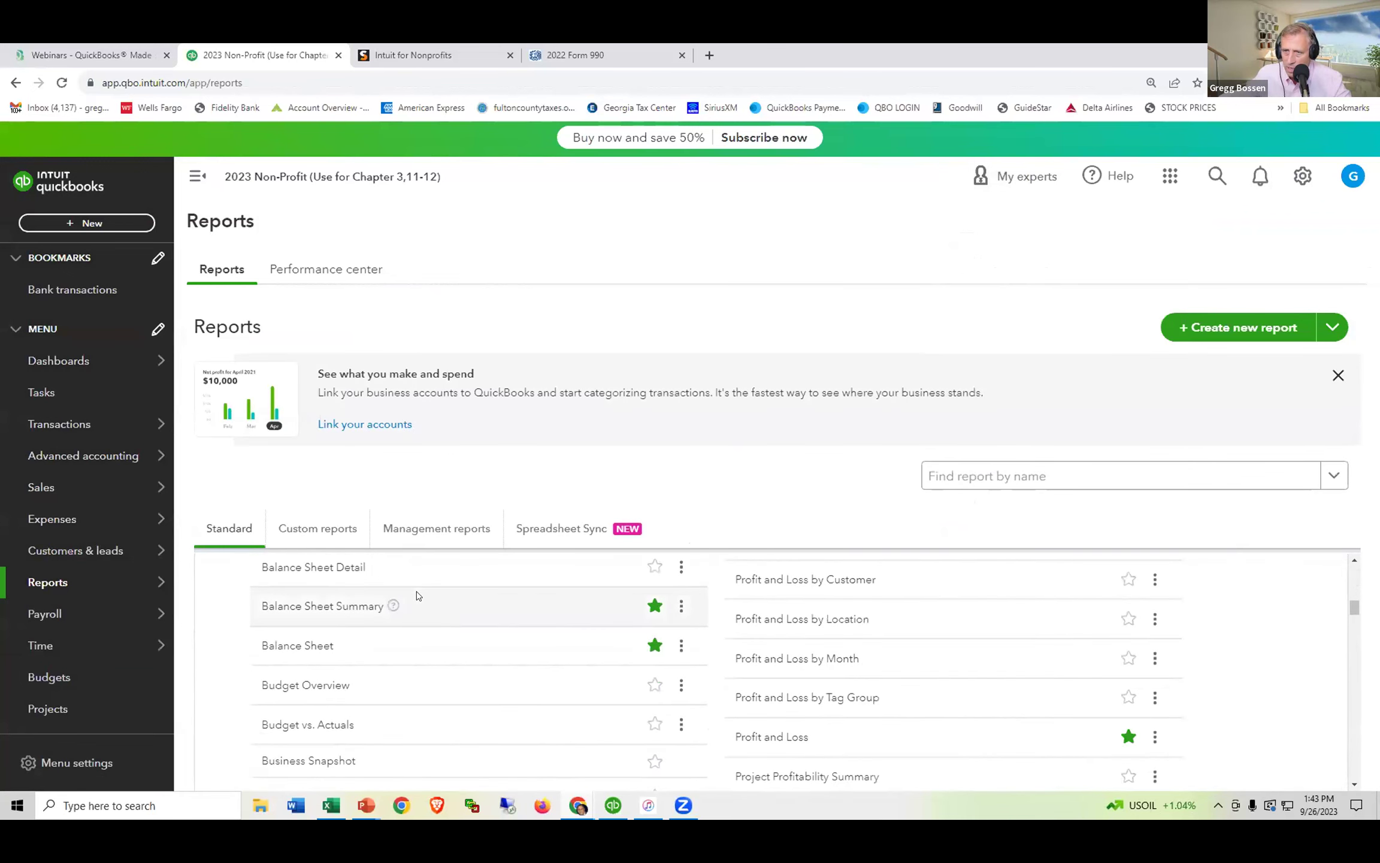
scroll(418, 596, down, 5)
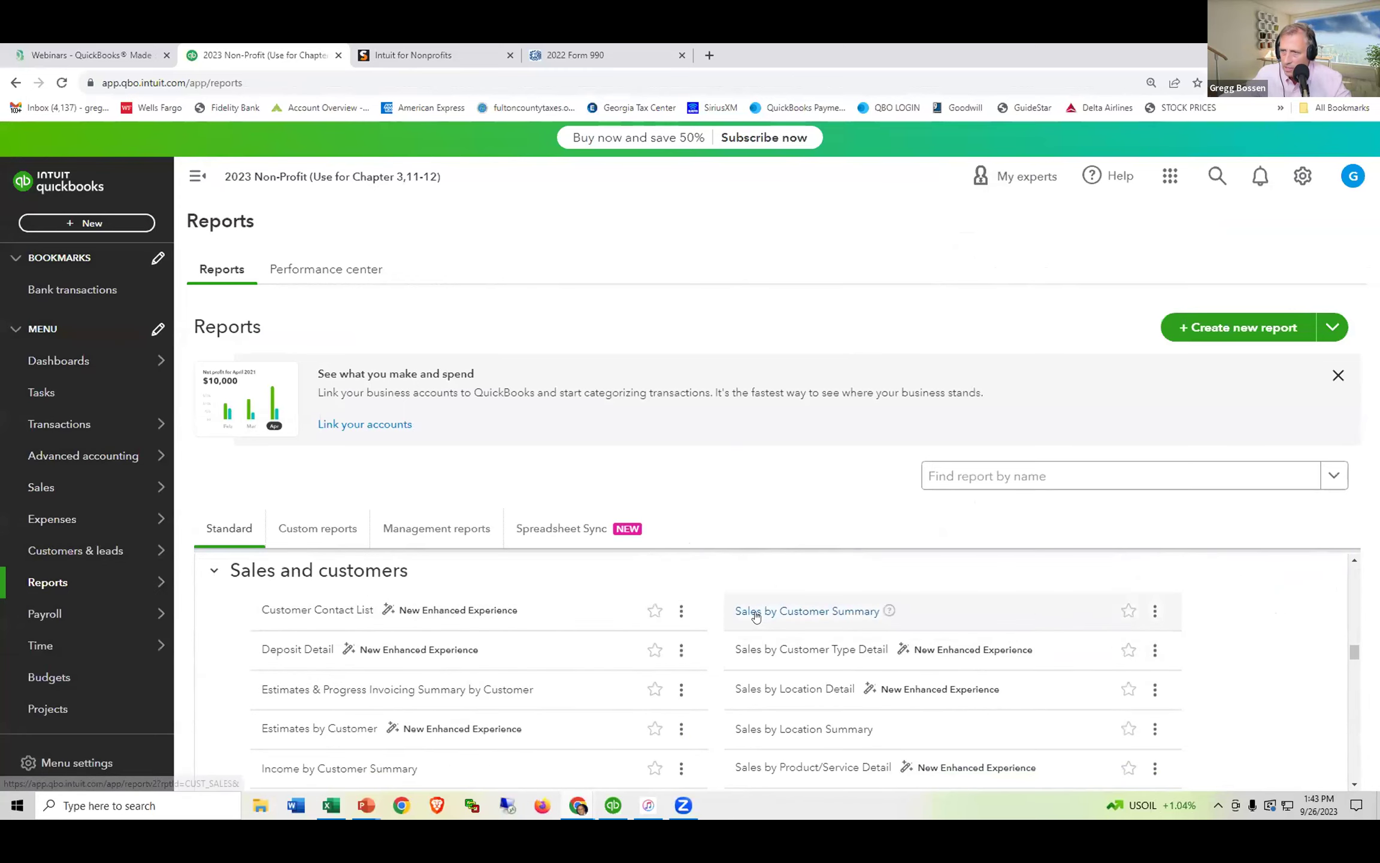
click(753, 612)
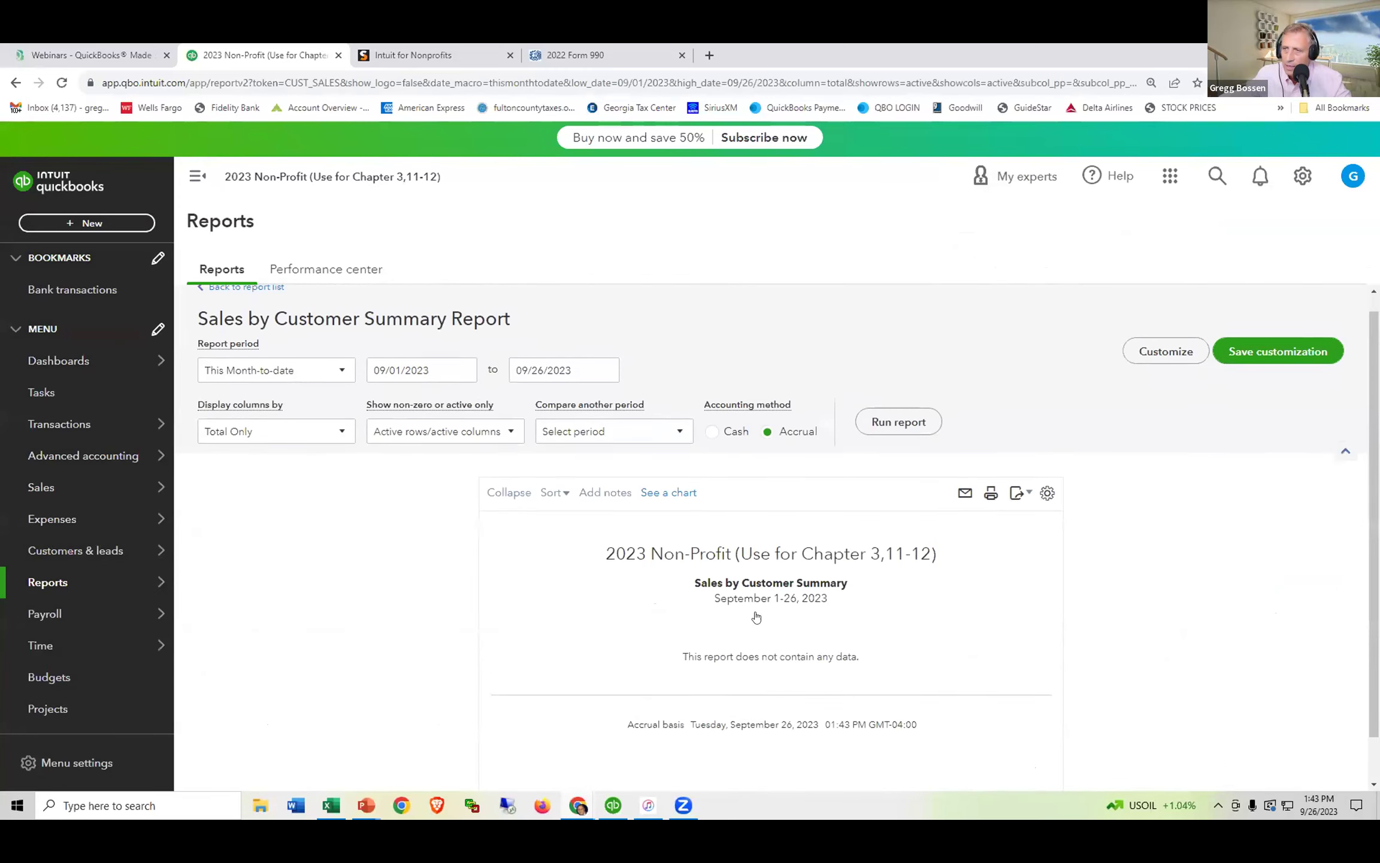
click(340, 391)
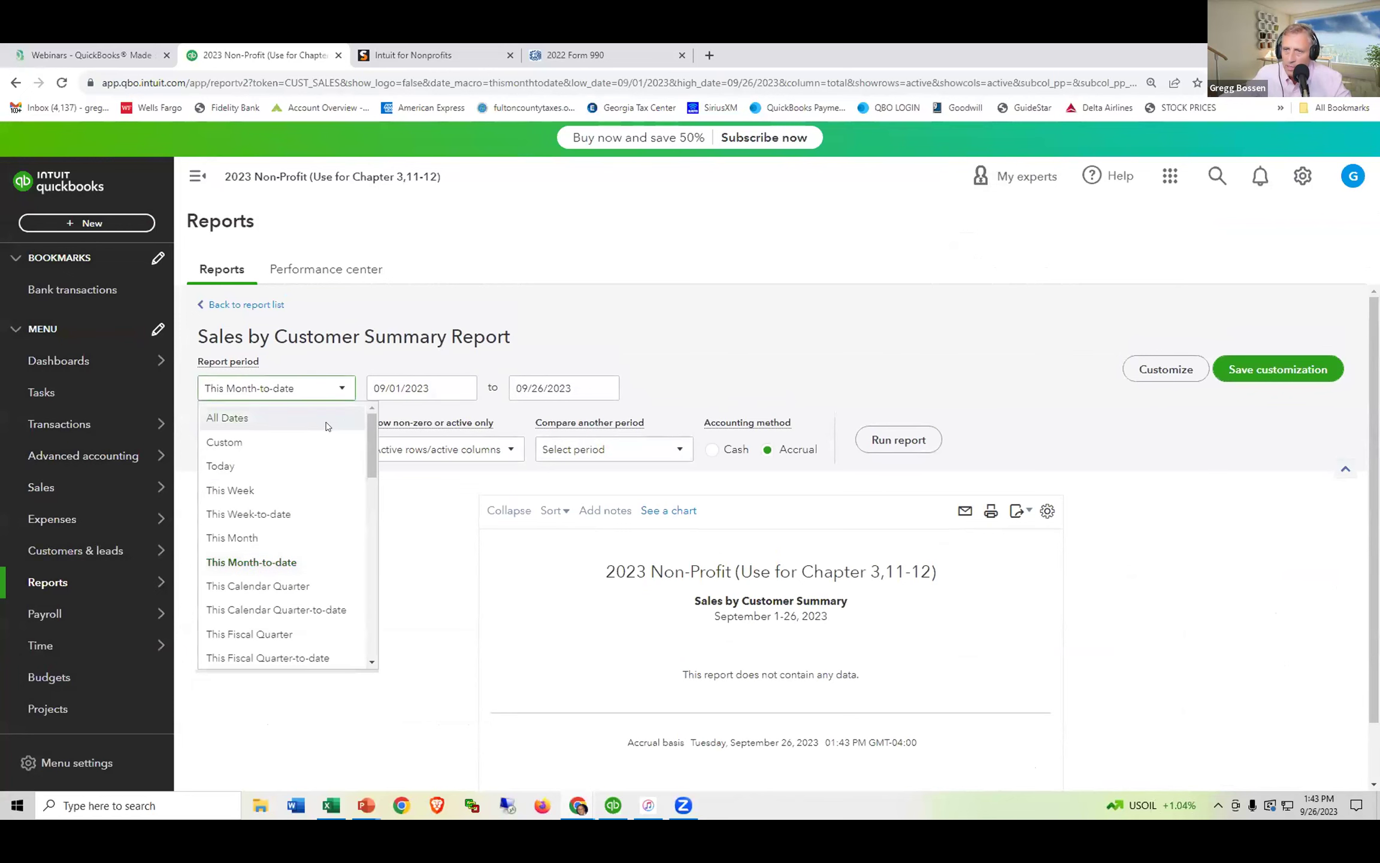
click(333, 419)
click(897, 441)
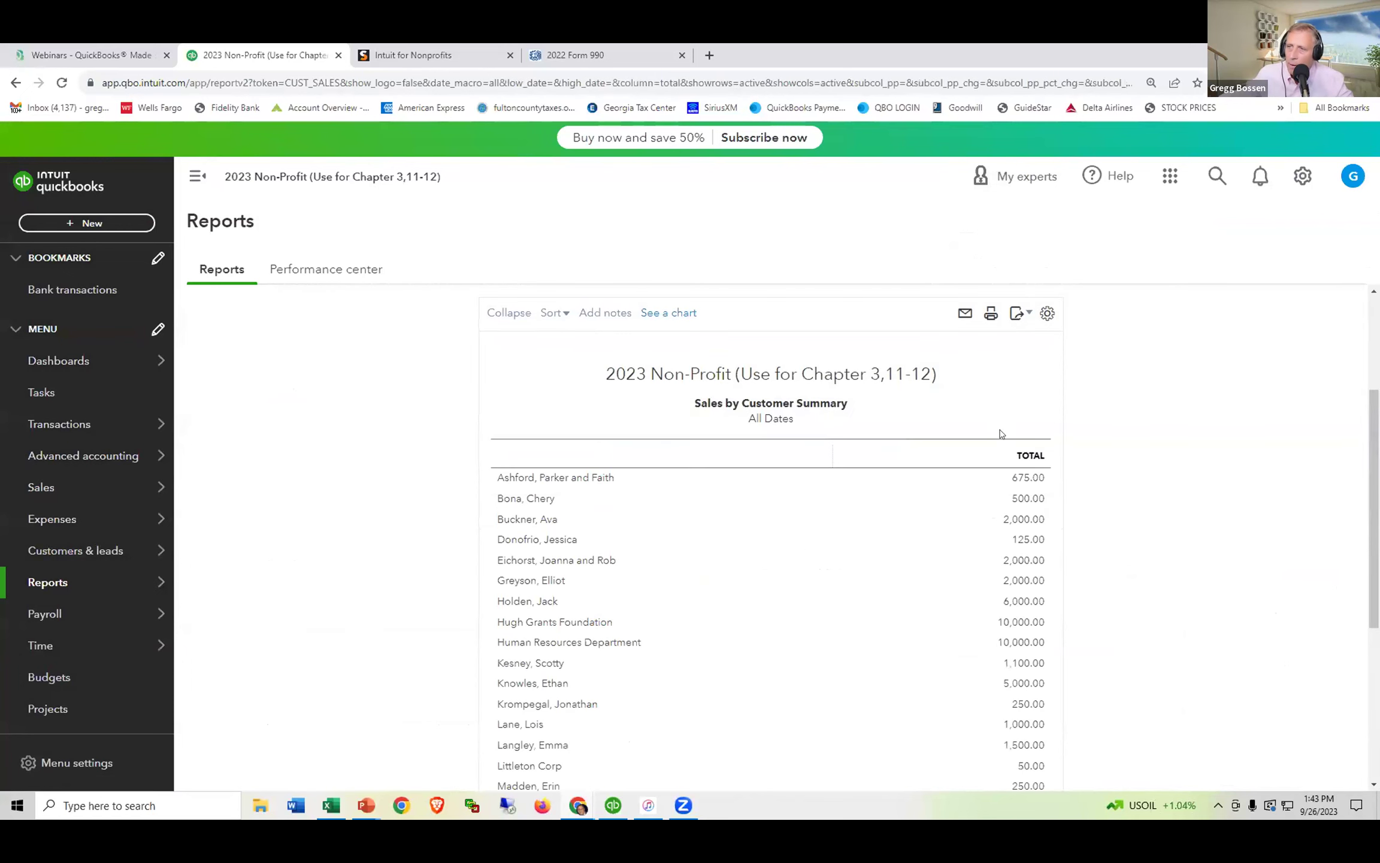
Step: Filter the report's Product/Service to Individual Contributions and rerun it
click(1157, 366)
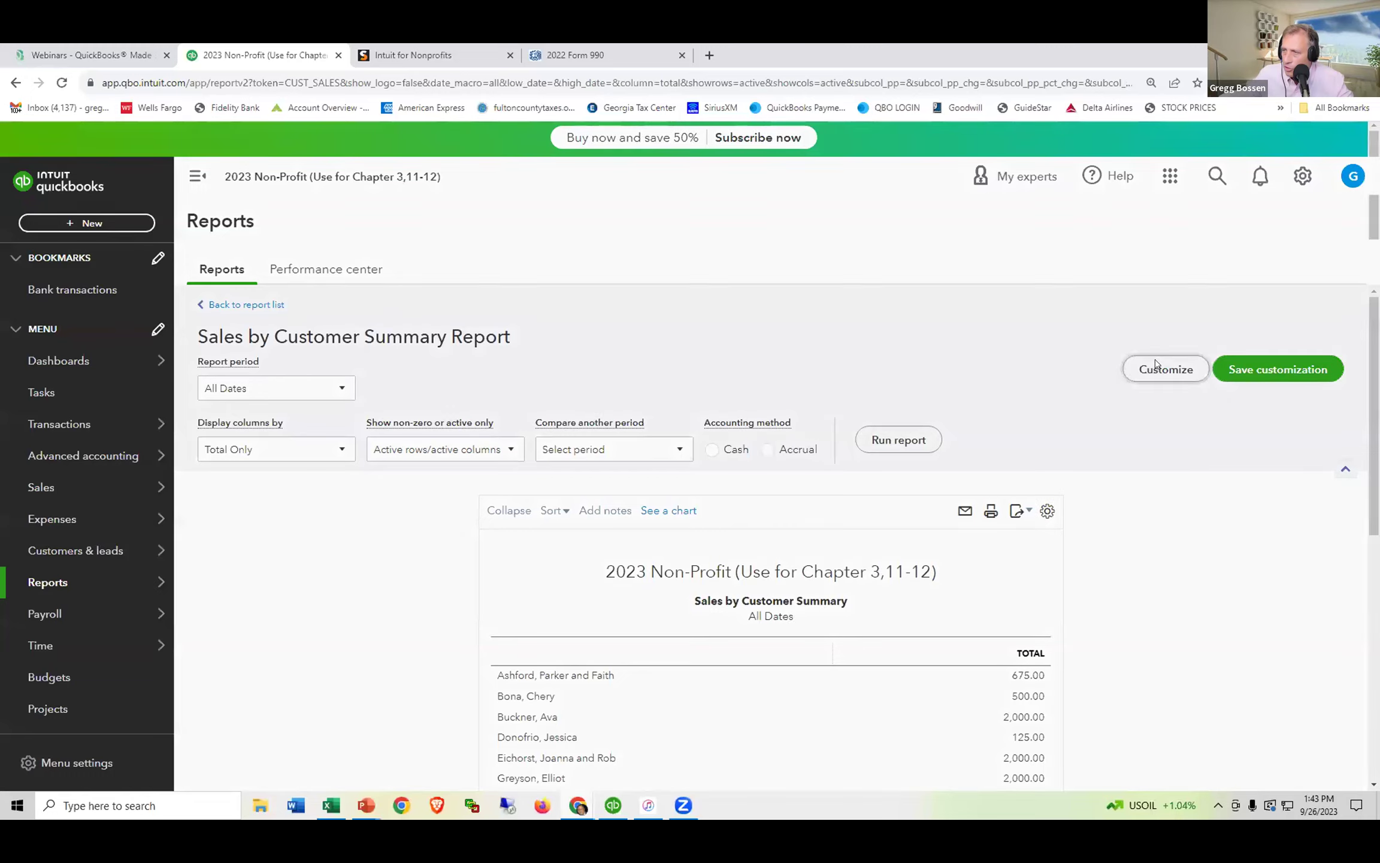
click(952, 527)
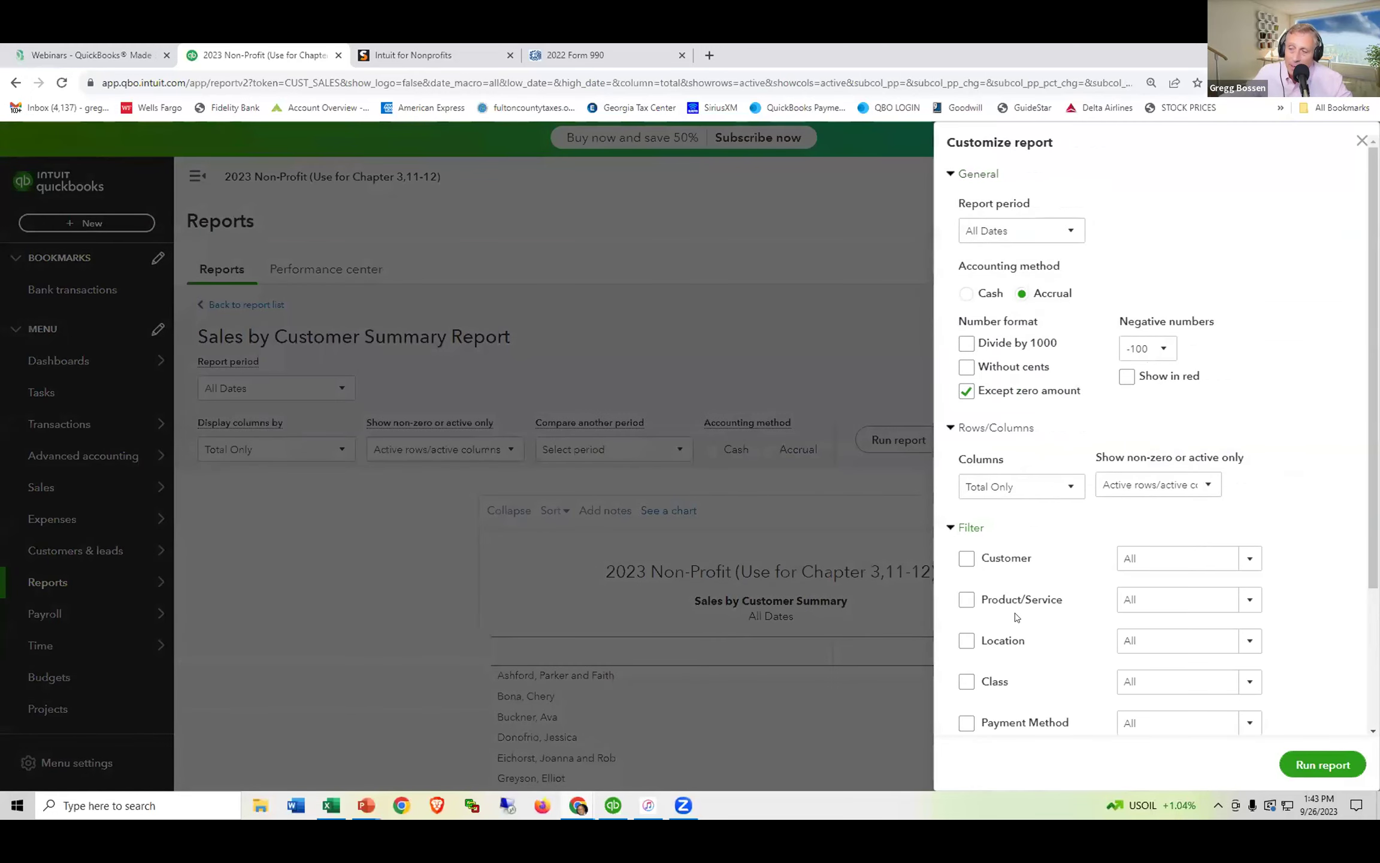
click(1247, 599)
scroll(1248, 530, down, 1)
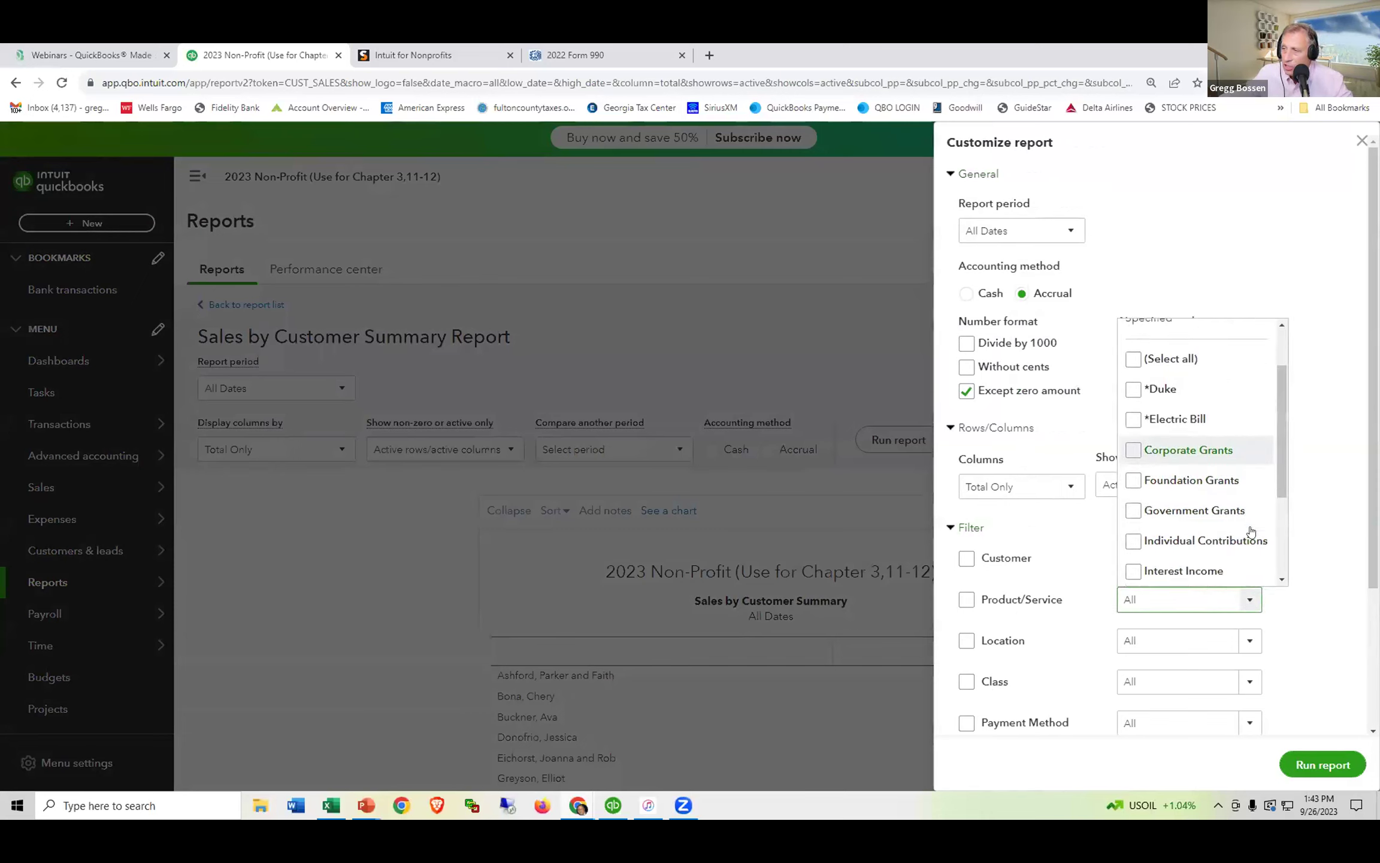
click(1139, 537)
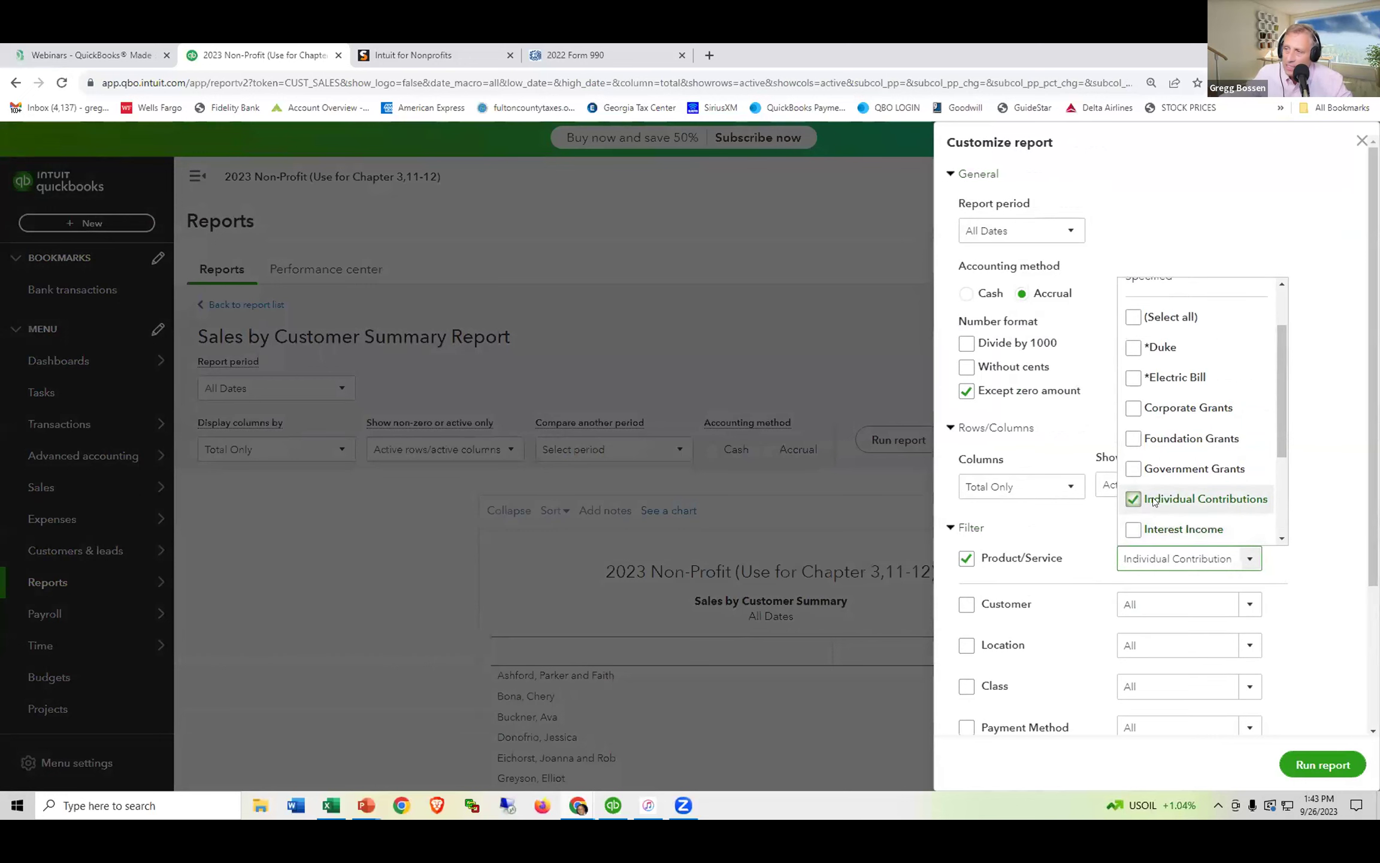
click(1311, 766)
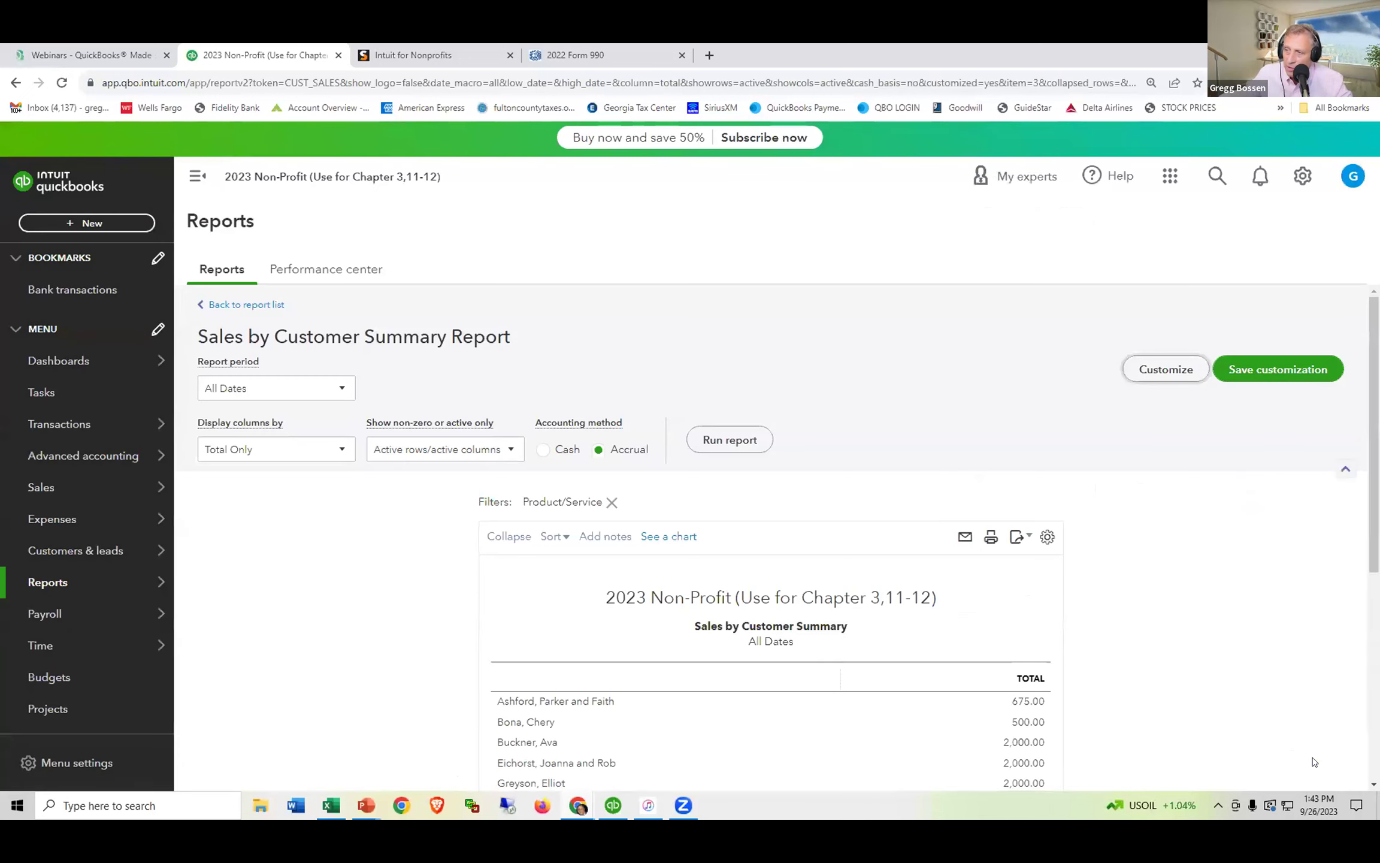
scroll(707, 623, down, 3)
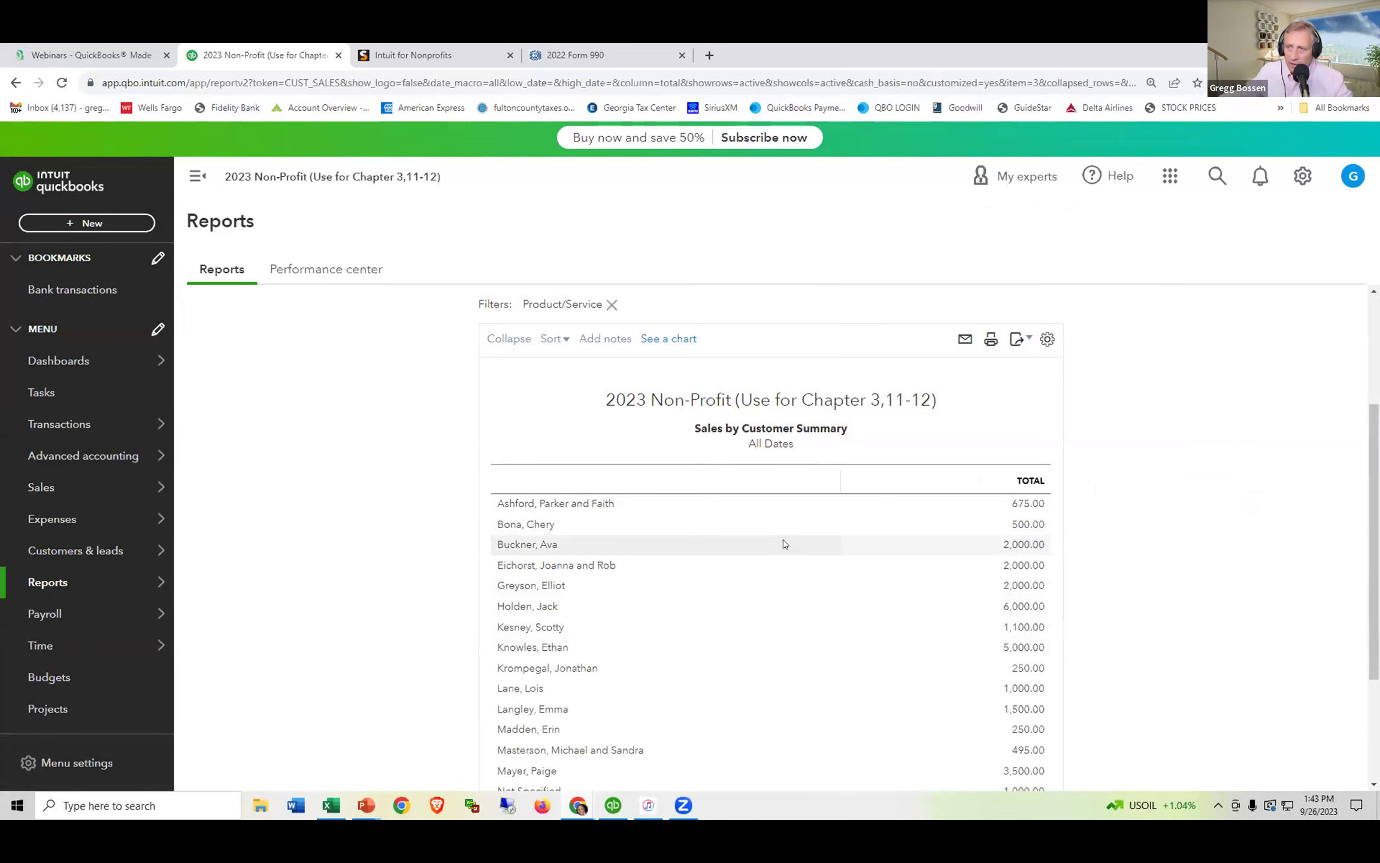
Step: Open the first donor's record, review their contact details in the edit form, and close without saving
mouse_move(67, 548)
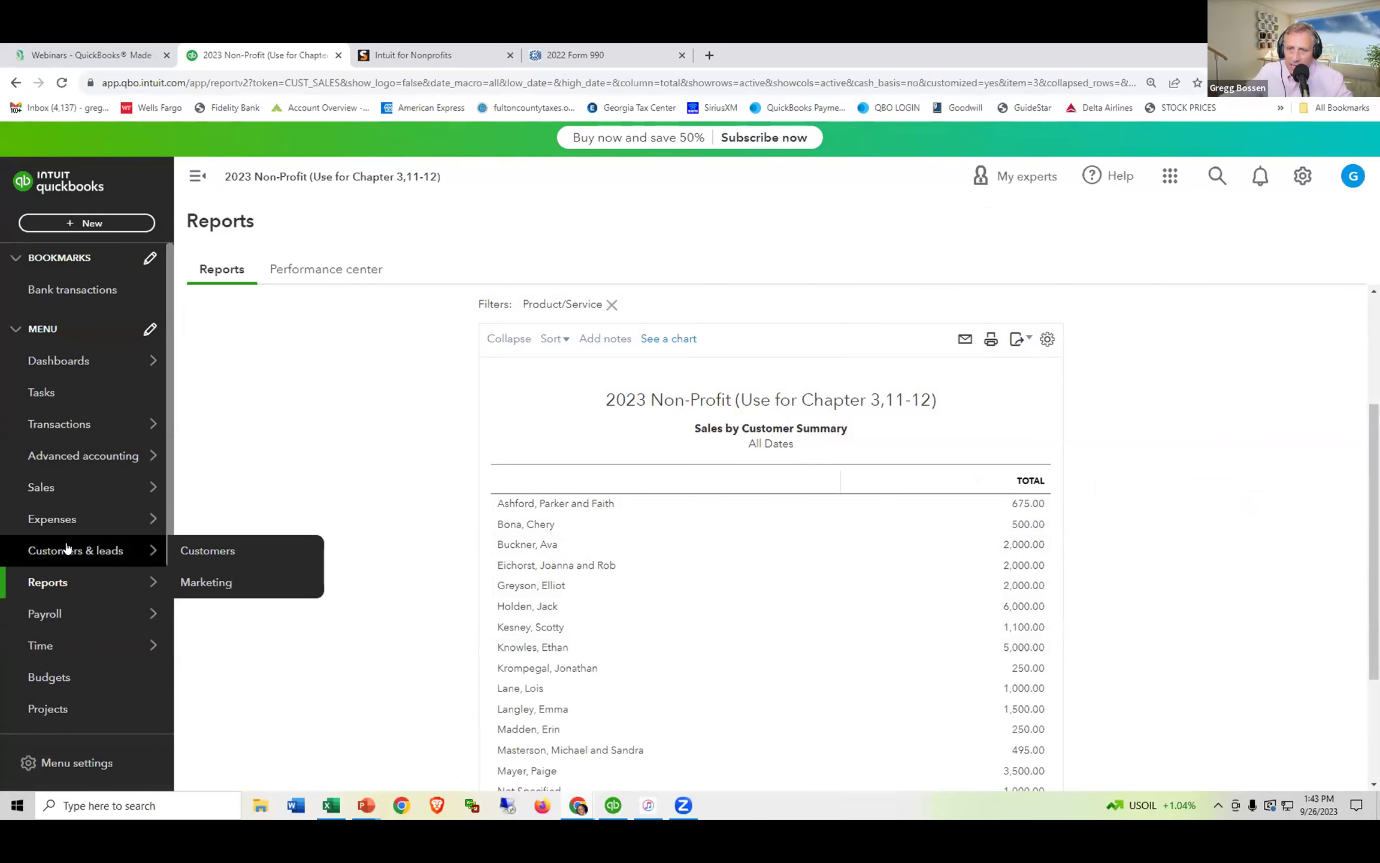
click(207, 550)
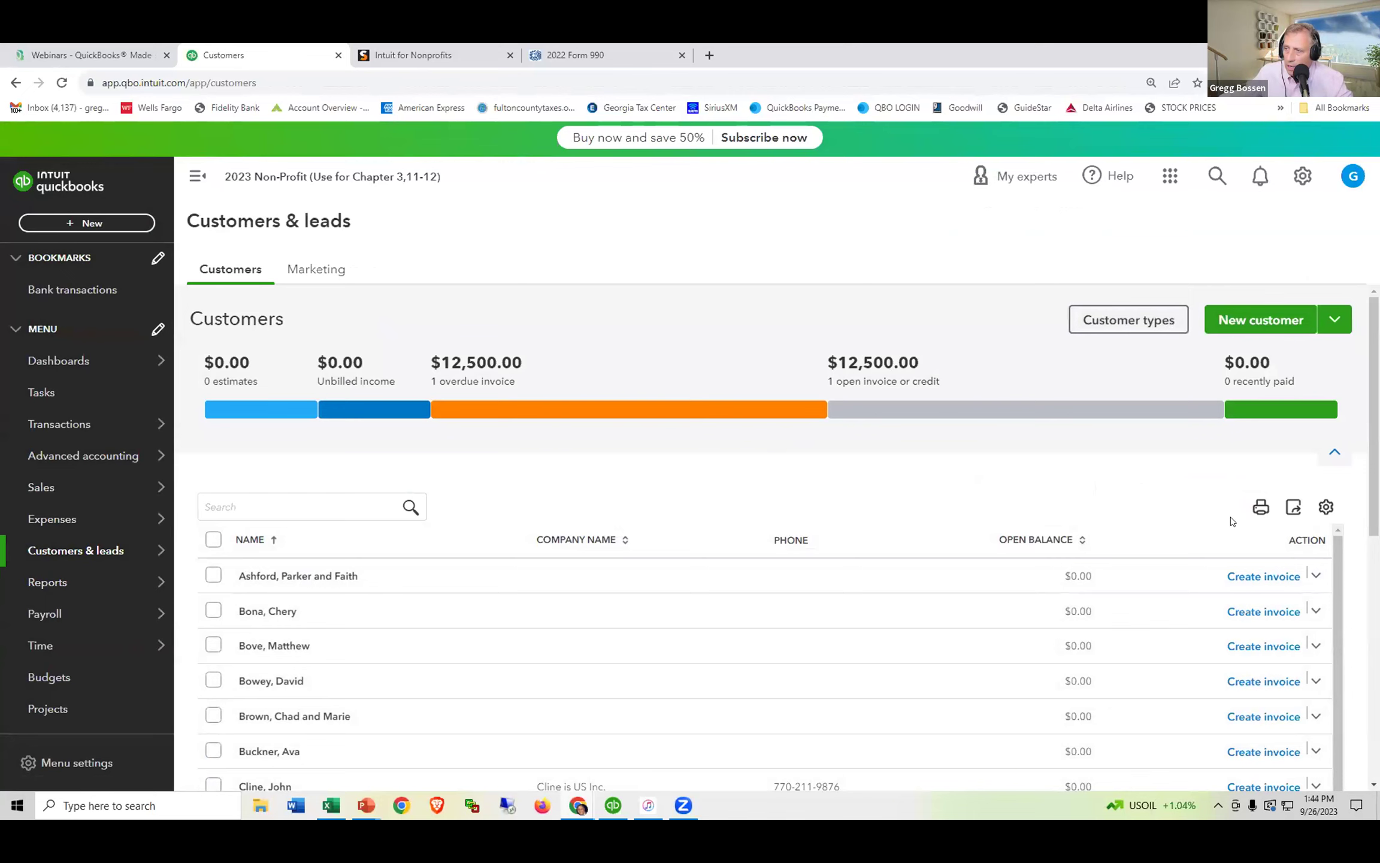
click(312, 577)
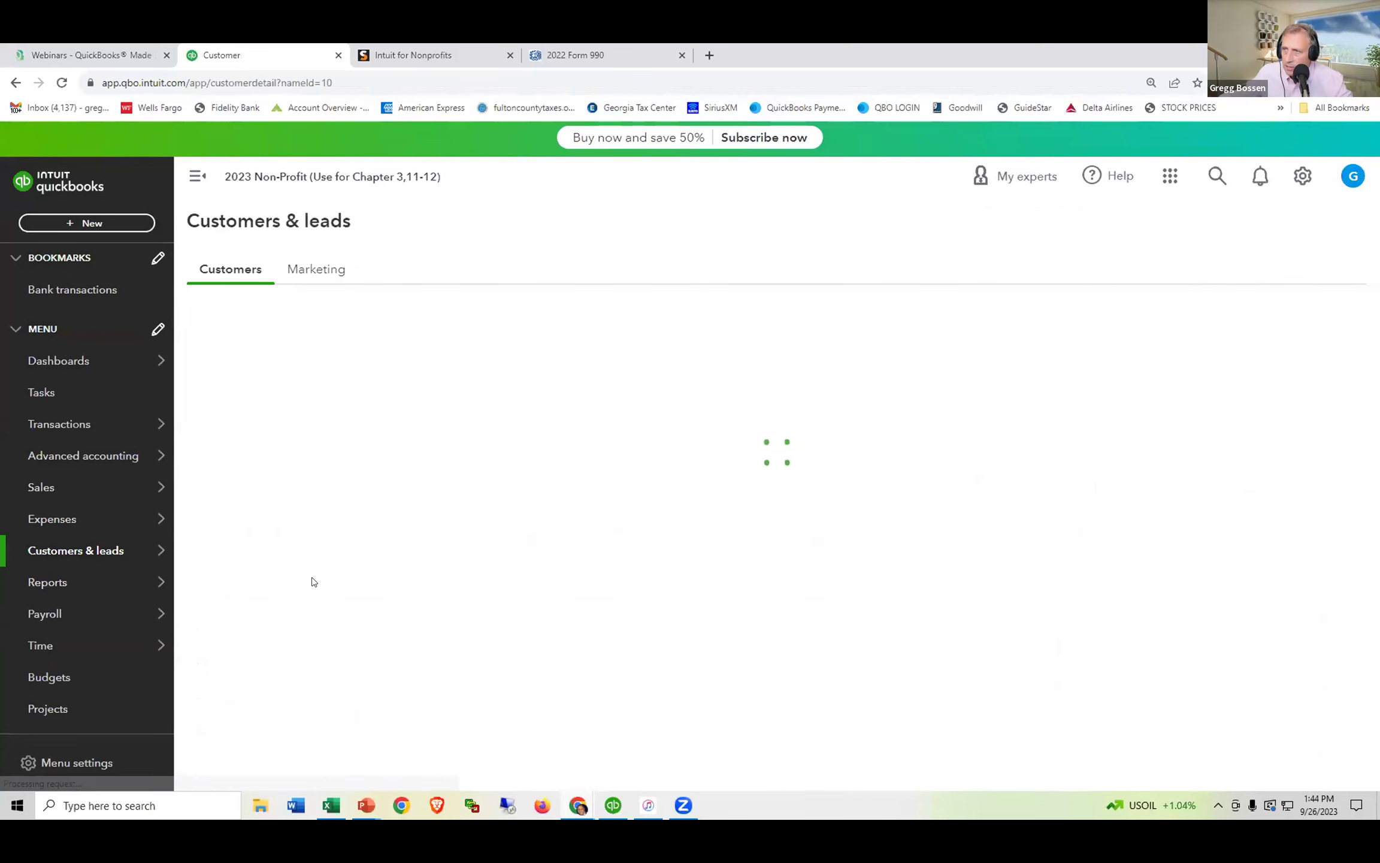
click(1133, 309)
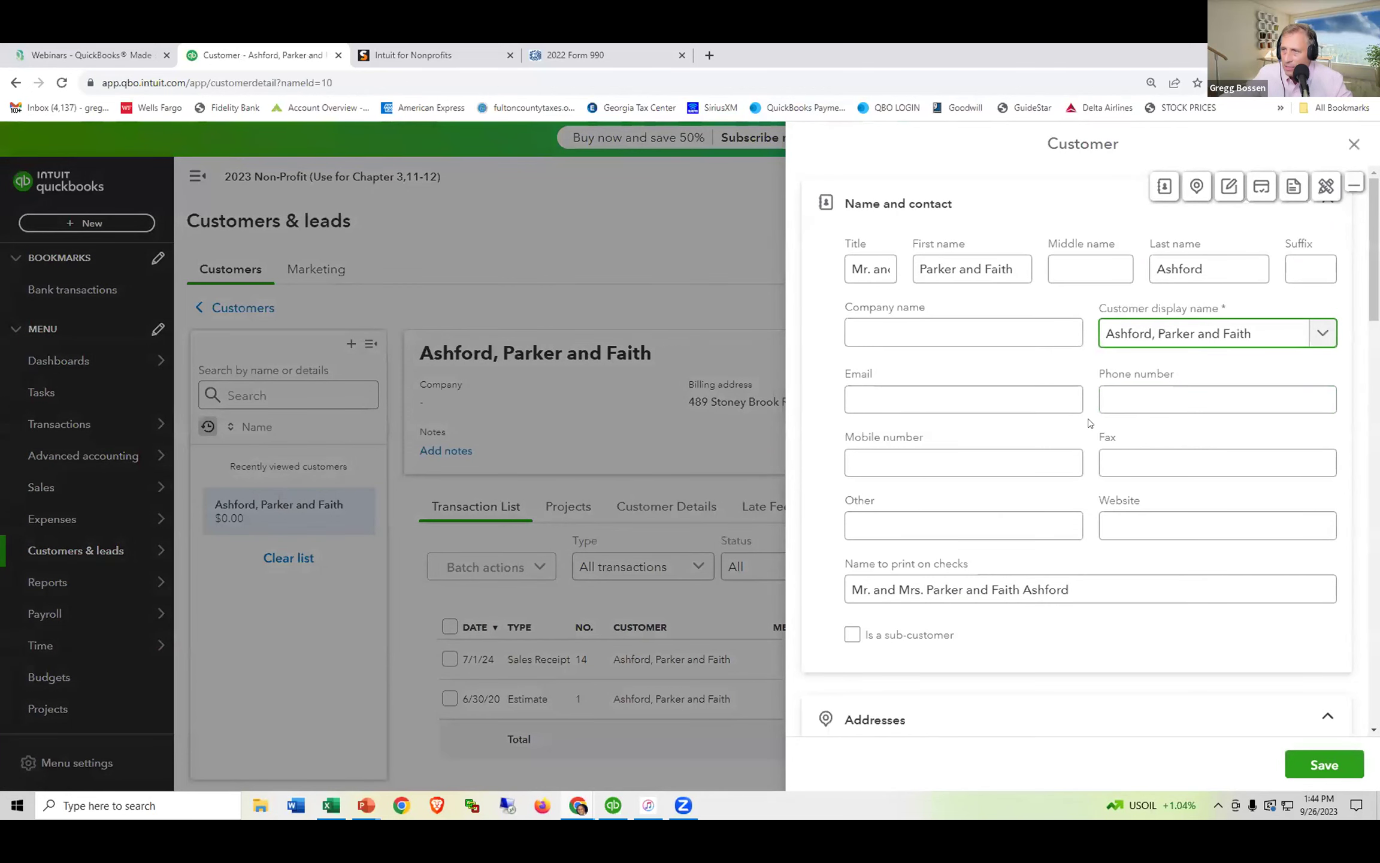
click(1014, 503)
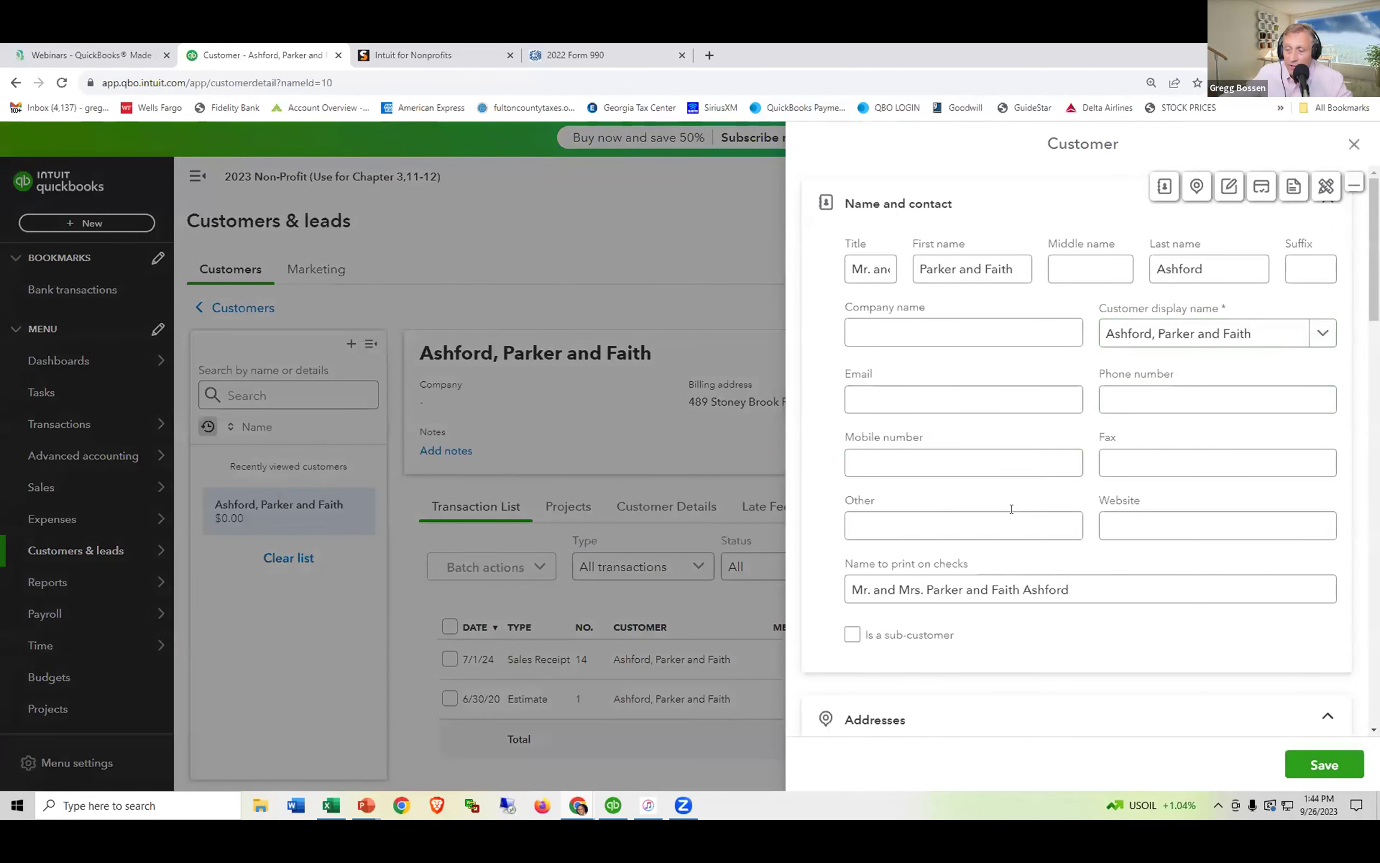
scroll(1015, 507, down, 6)
scroll(1015, 514, down, 7)
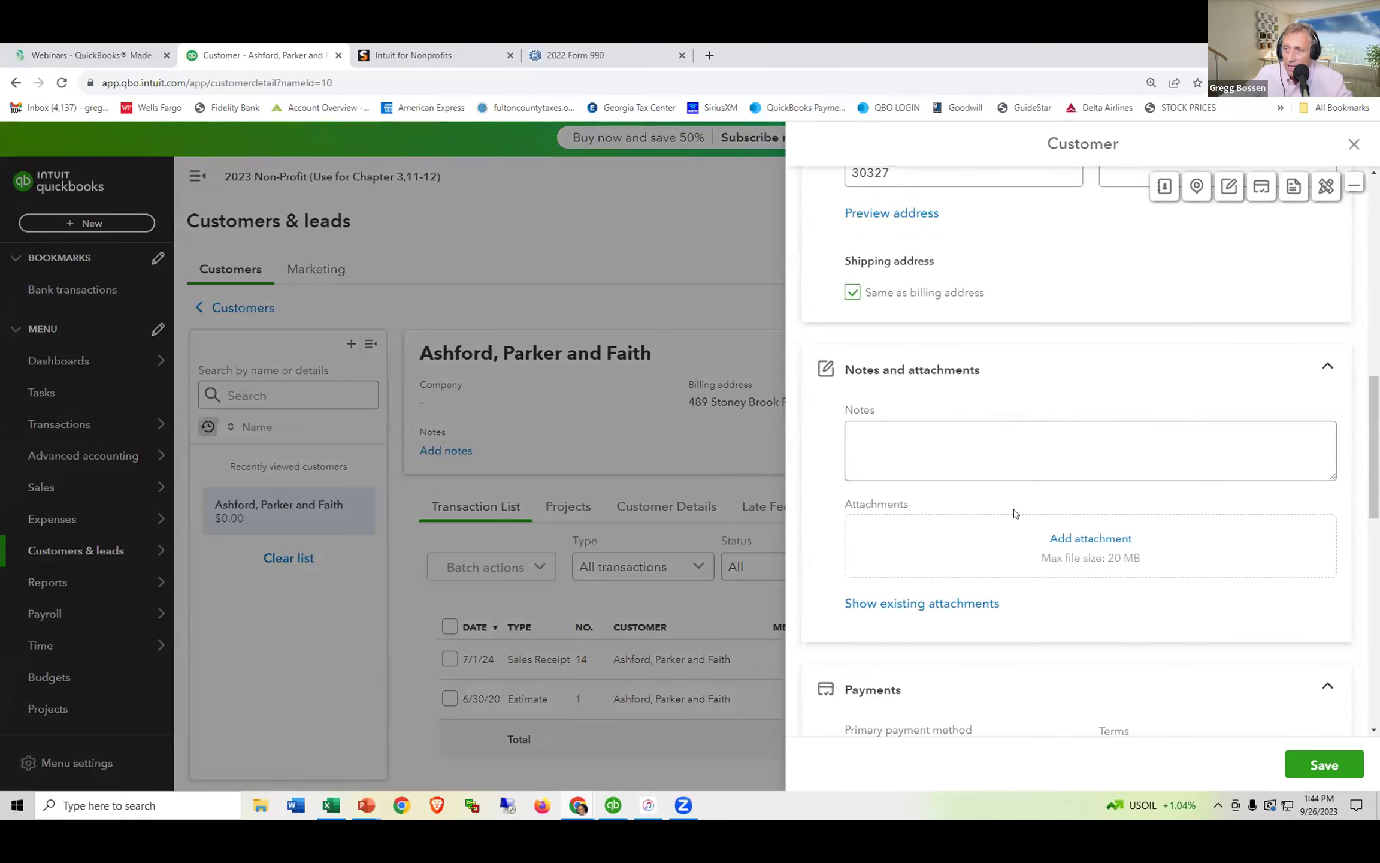
scroll(1014, 513, up, 5)
scroll(1015, 514, up, 3)
scroll(1015, 513, up, 4)
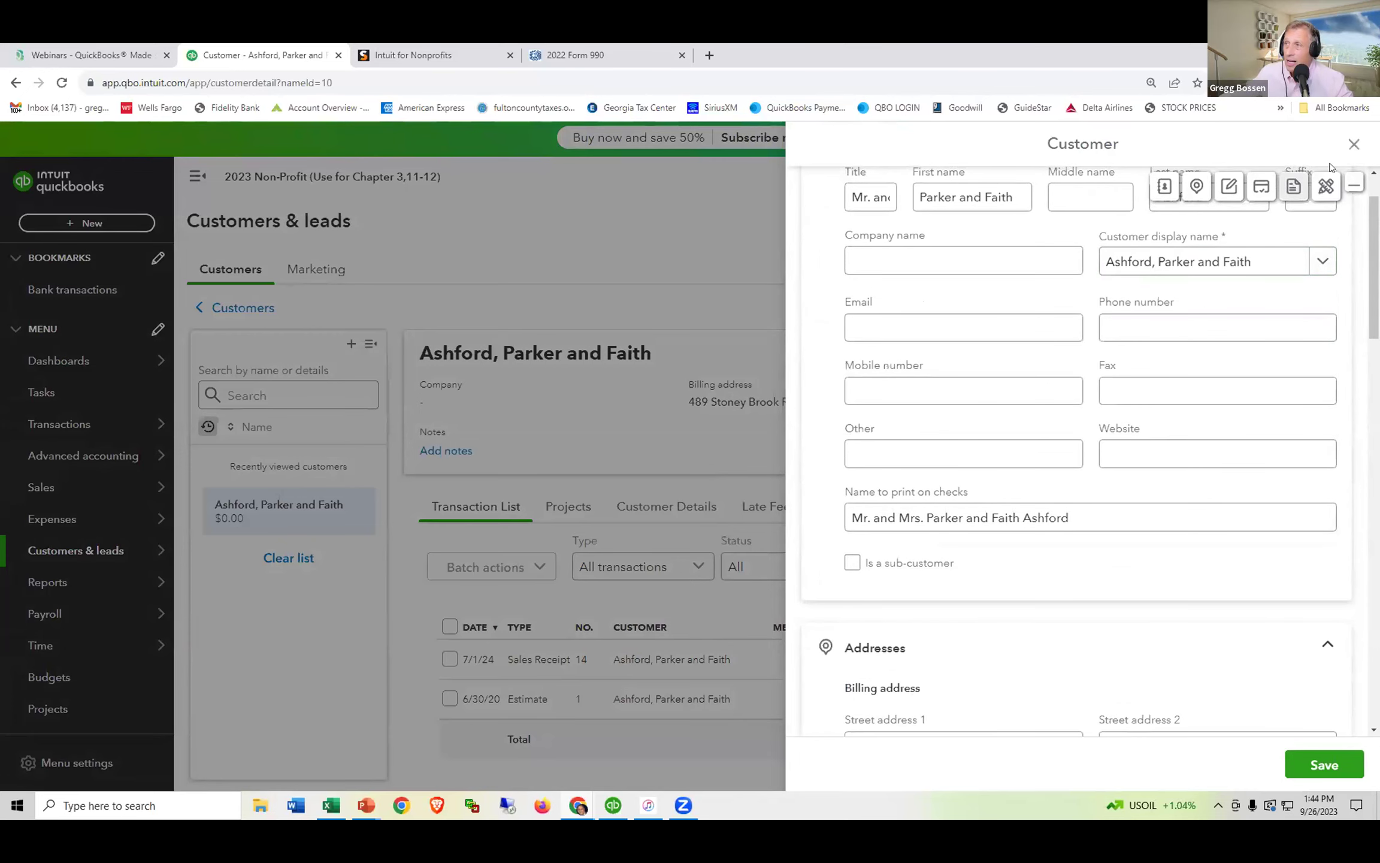
click(1354, 144)
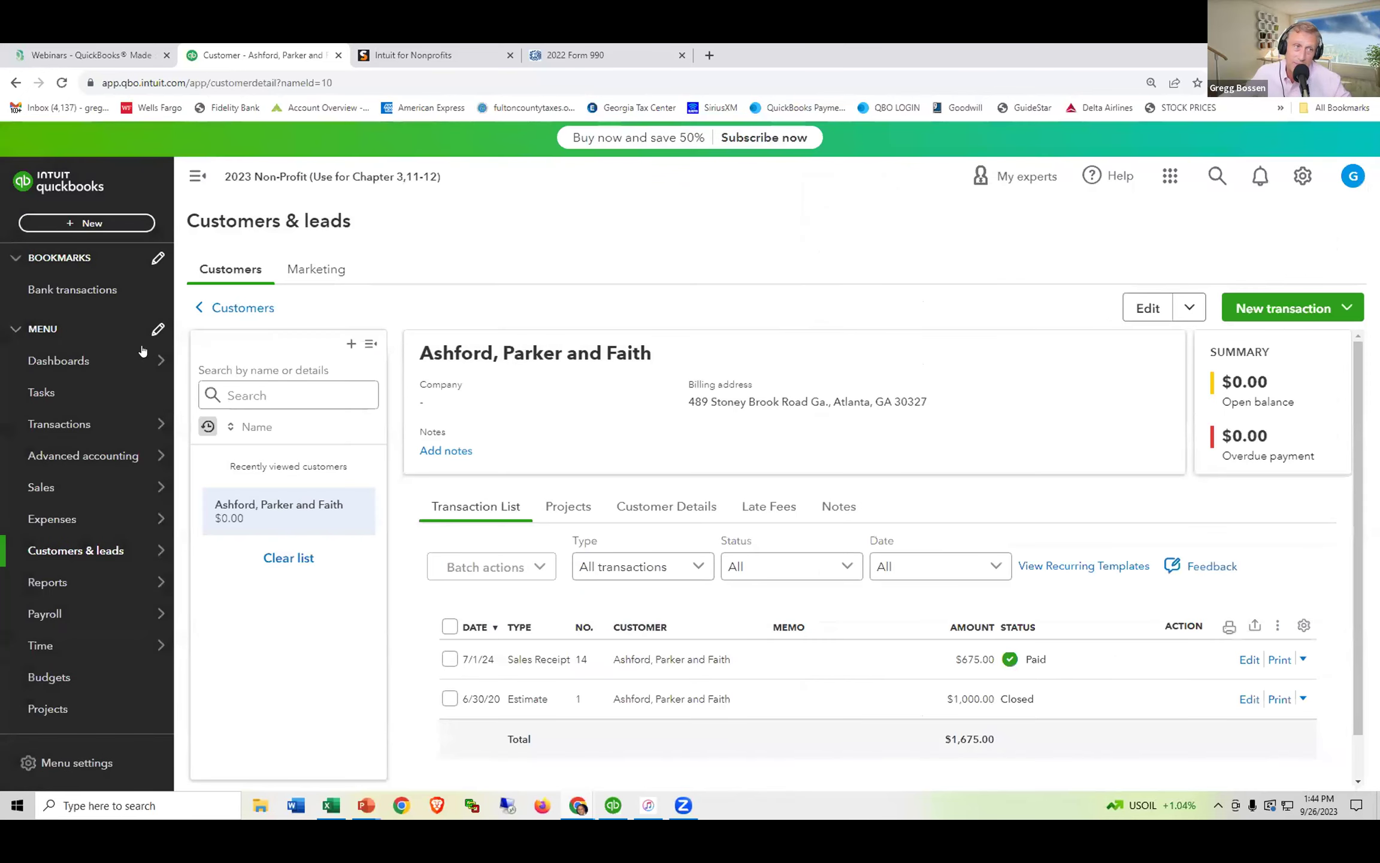
Step: Go from the donor's record to the Reports page
mouse_move(142, 350)
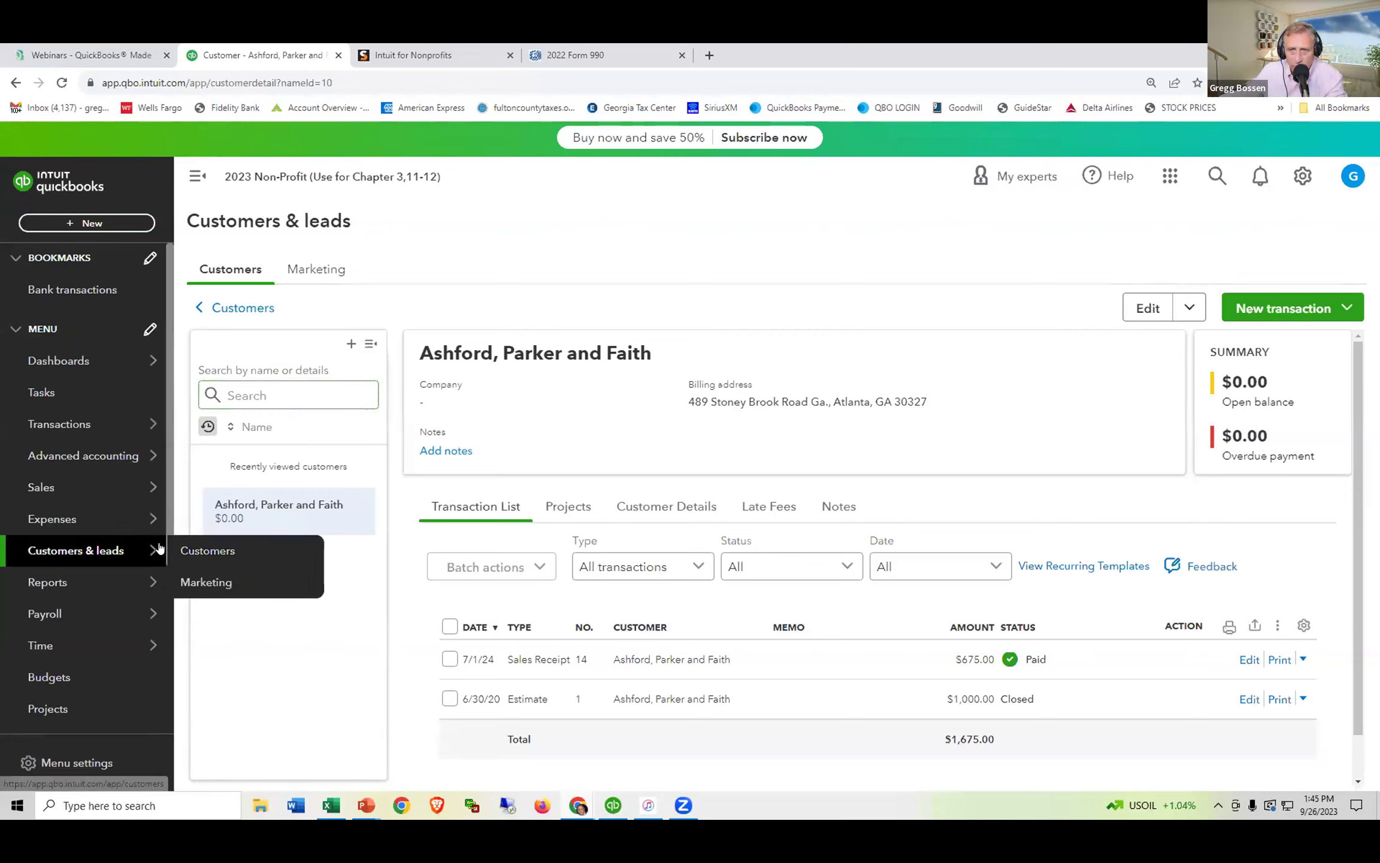
mouse_move(130, 499)
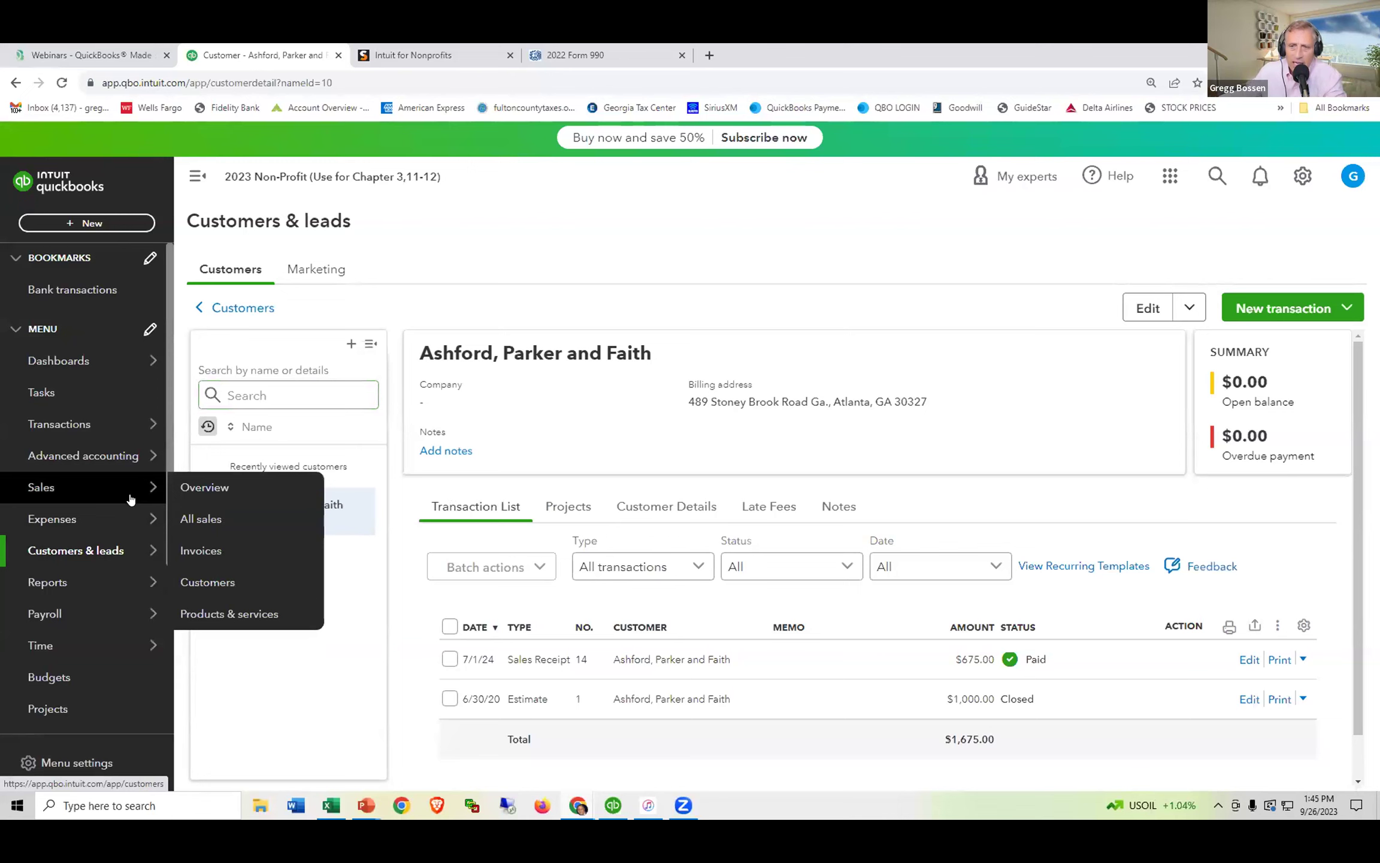
mouse_move(102, 581)
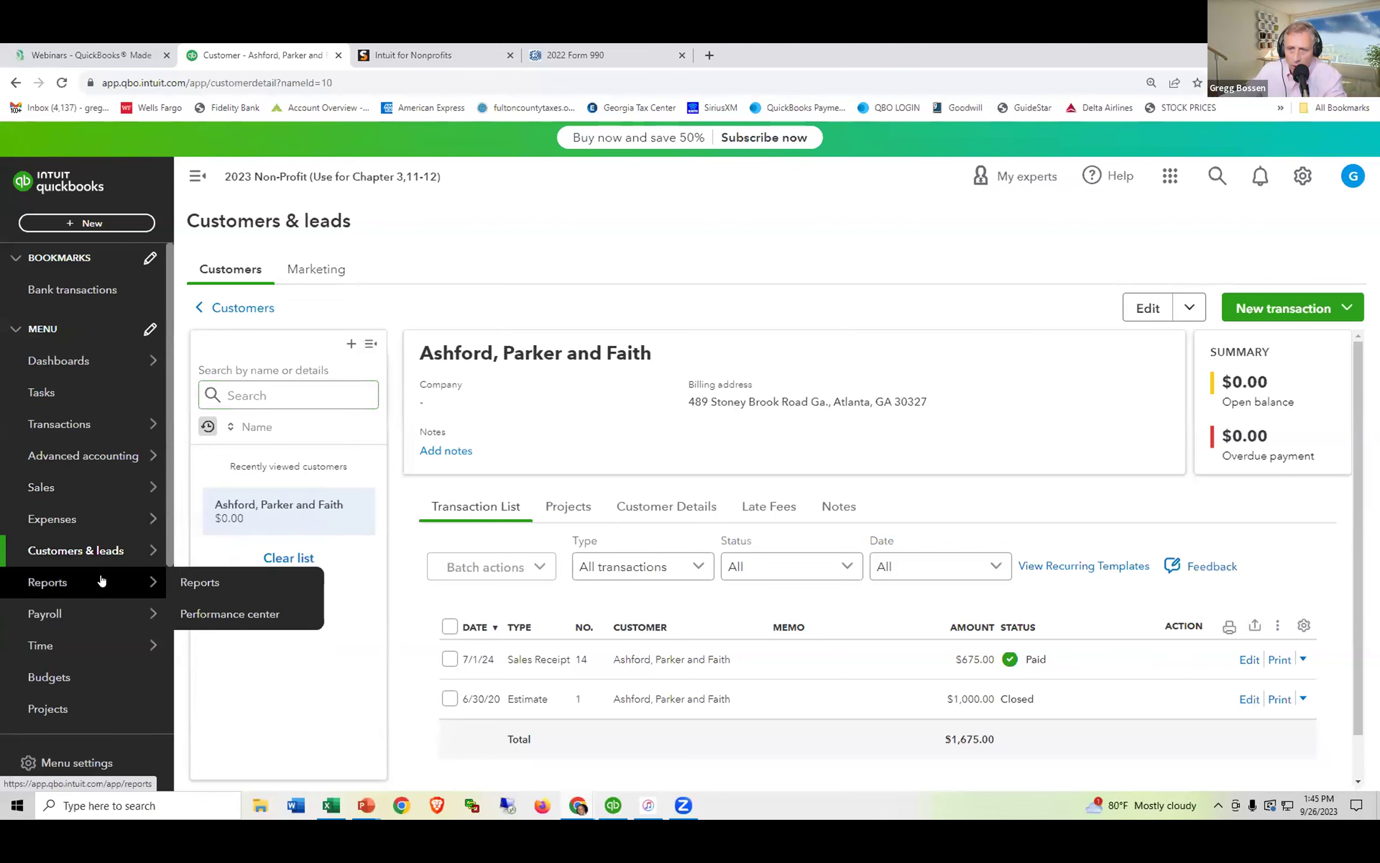
click(236, 581)
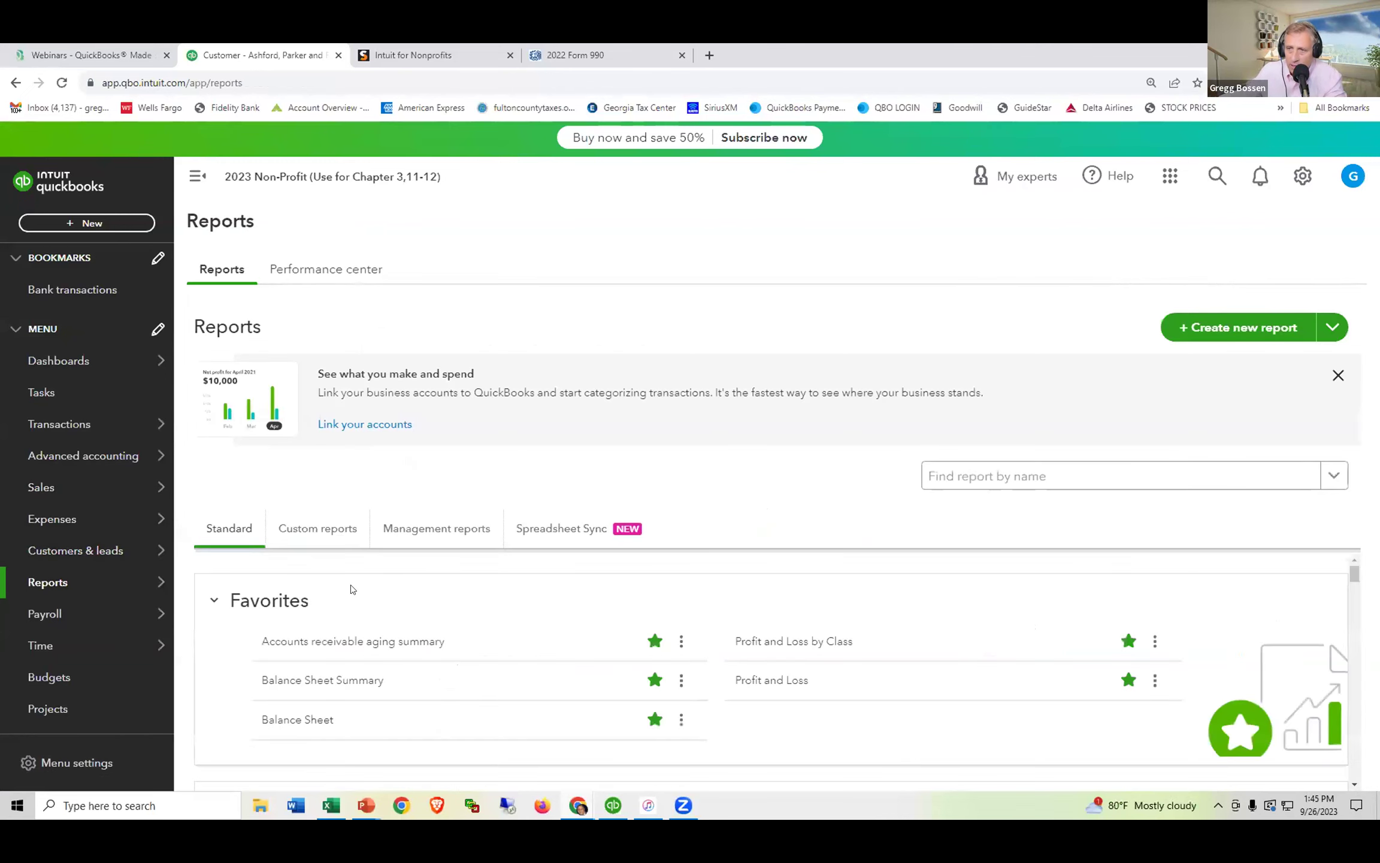
Step: Run the Sales by Customer Summary report for All Dates
scroll(352, 589, down, 5)
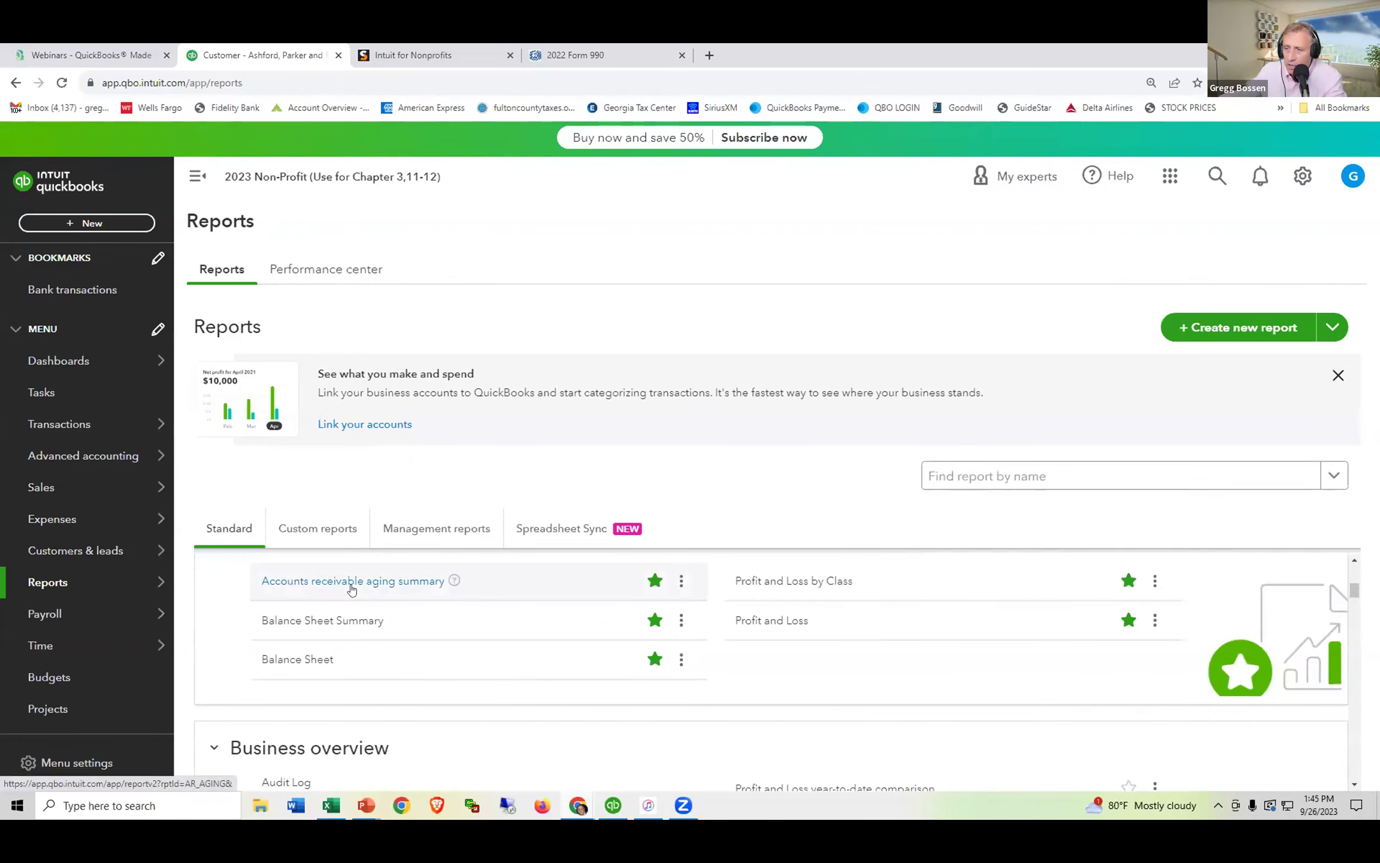
scroll(352, 590, down, 1)
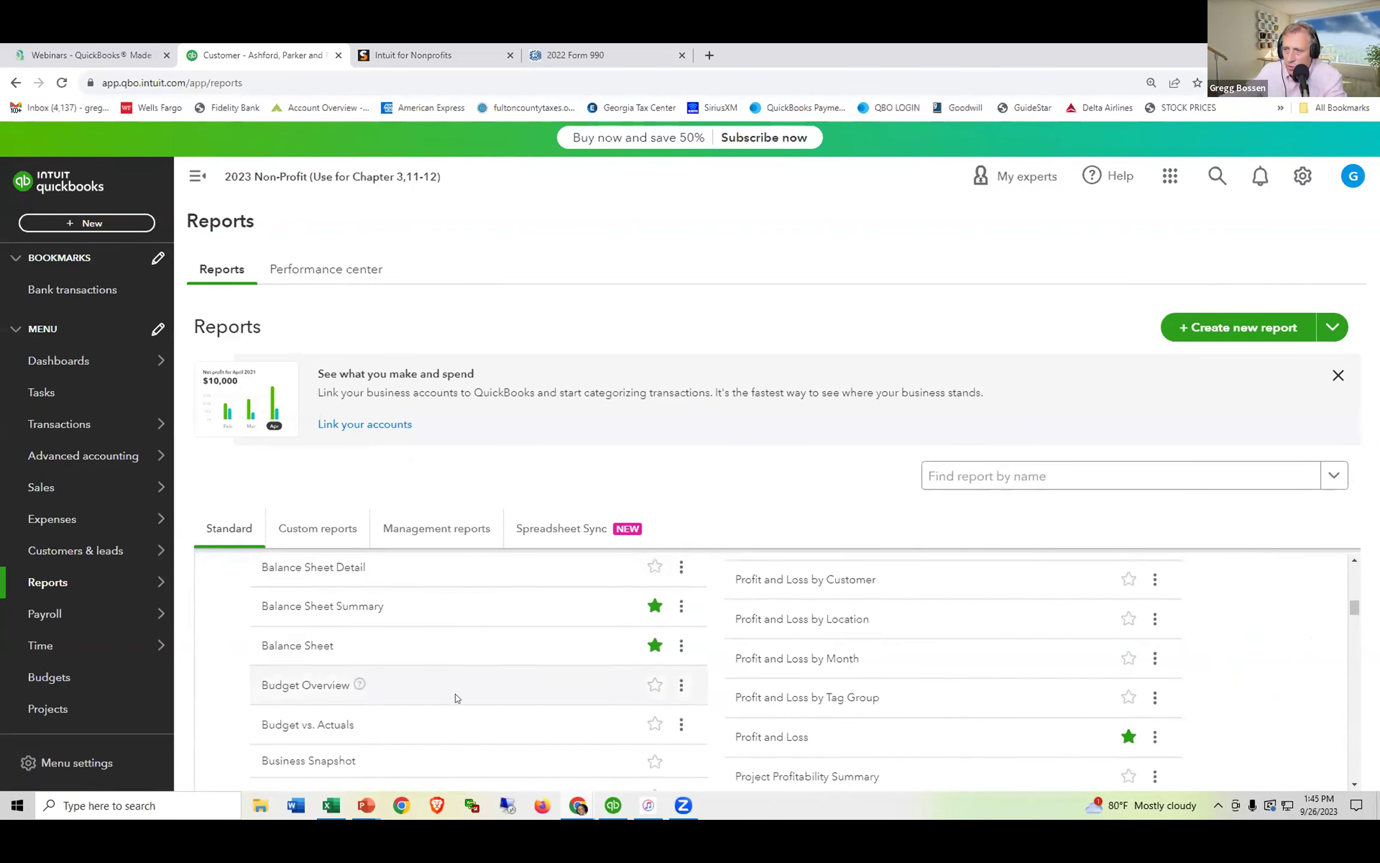
scroll(621, 740, down, 5)
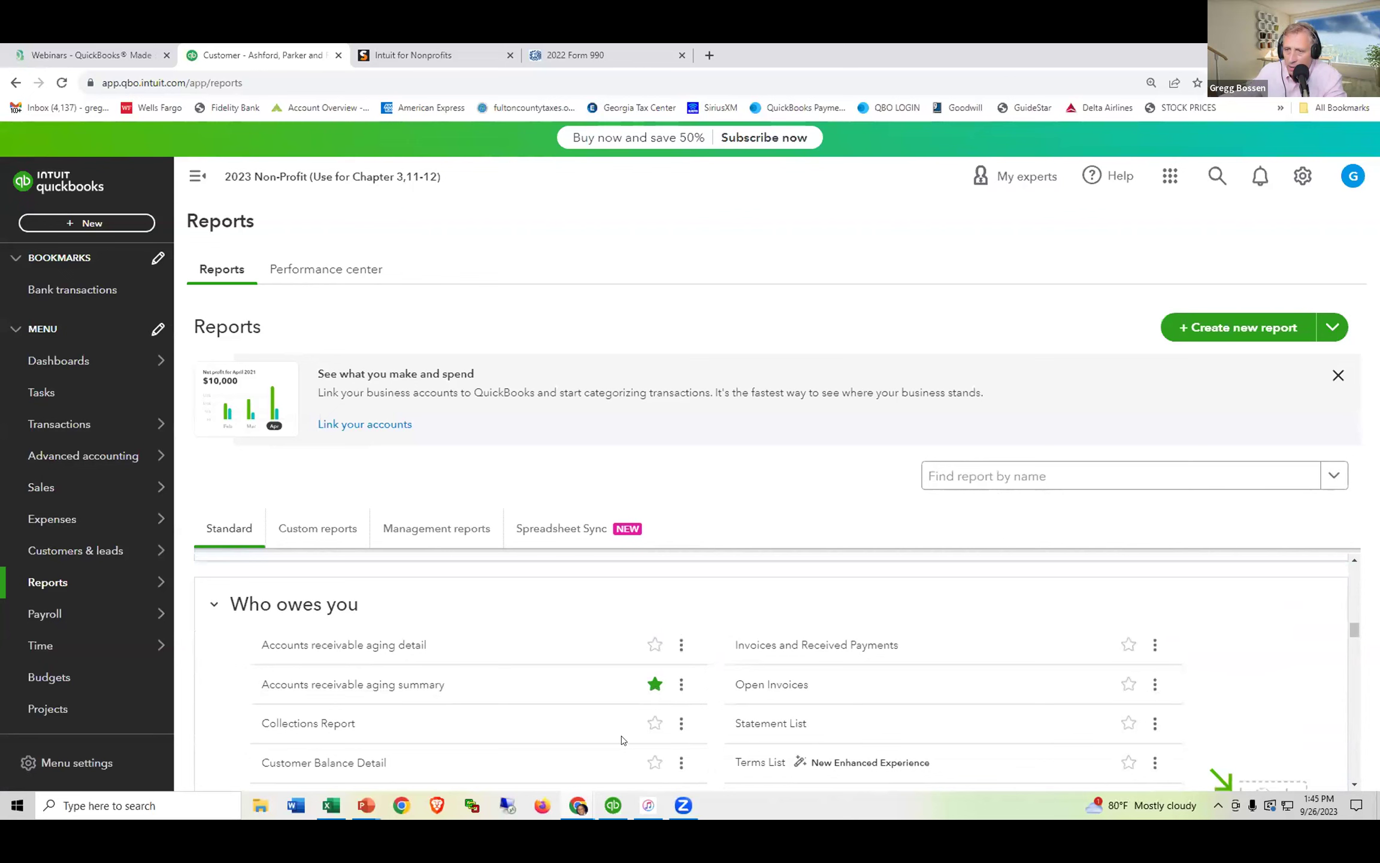
scroll(622, 740, down, 4)
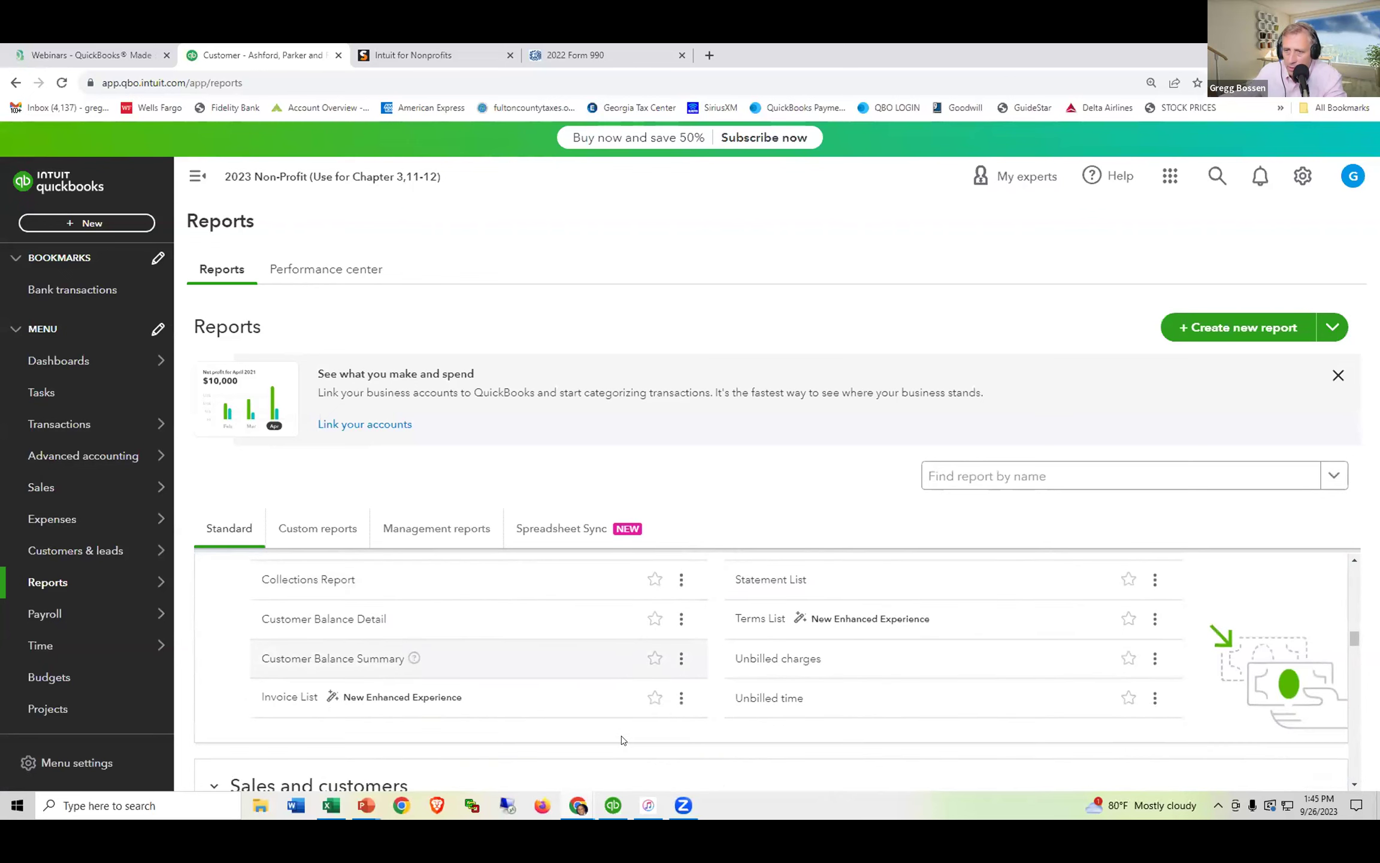
scroll(621, 740, down, 2)
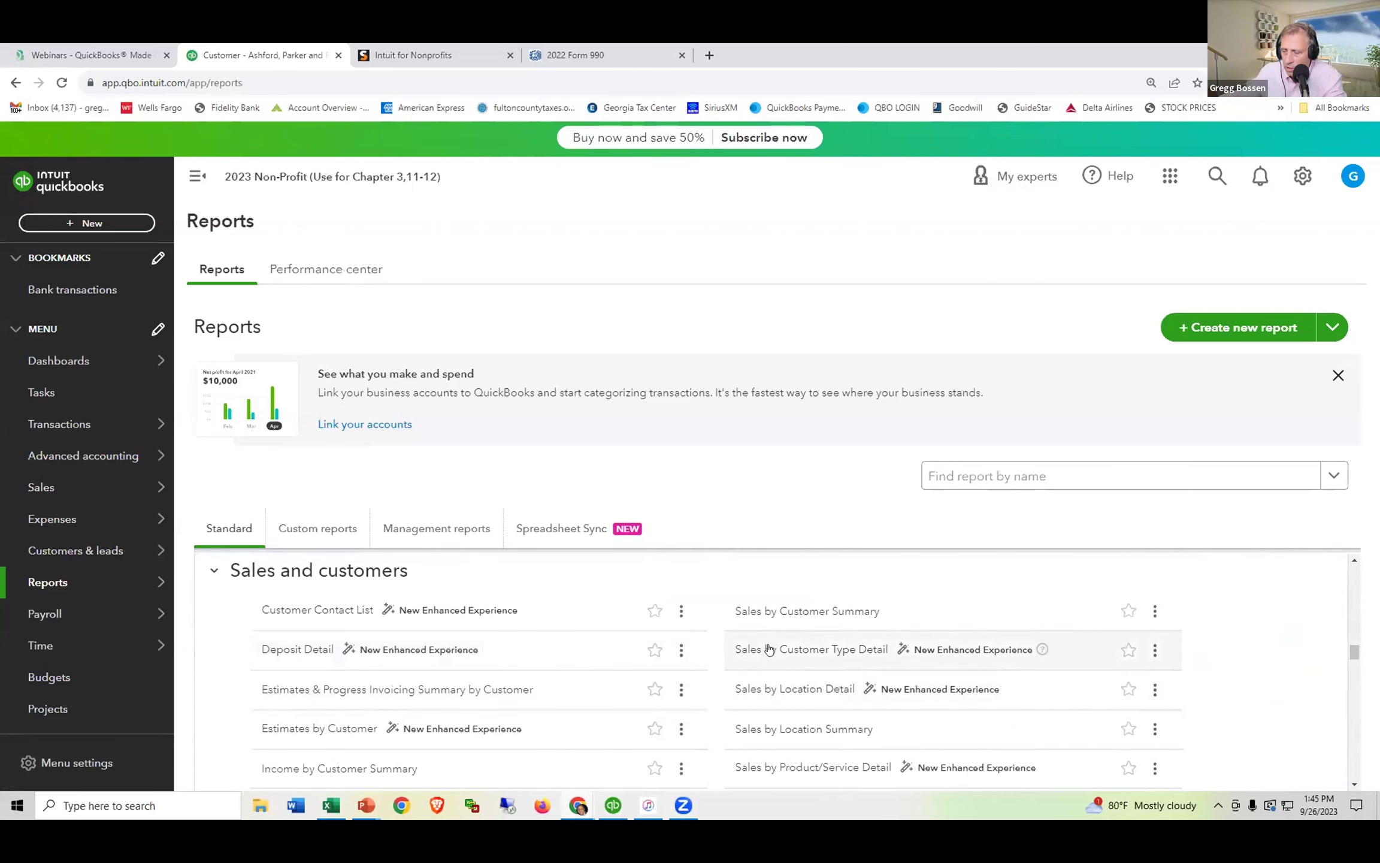
click(749, 611)
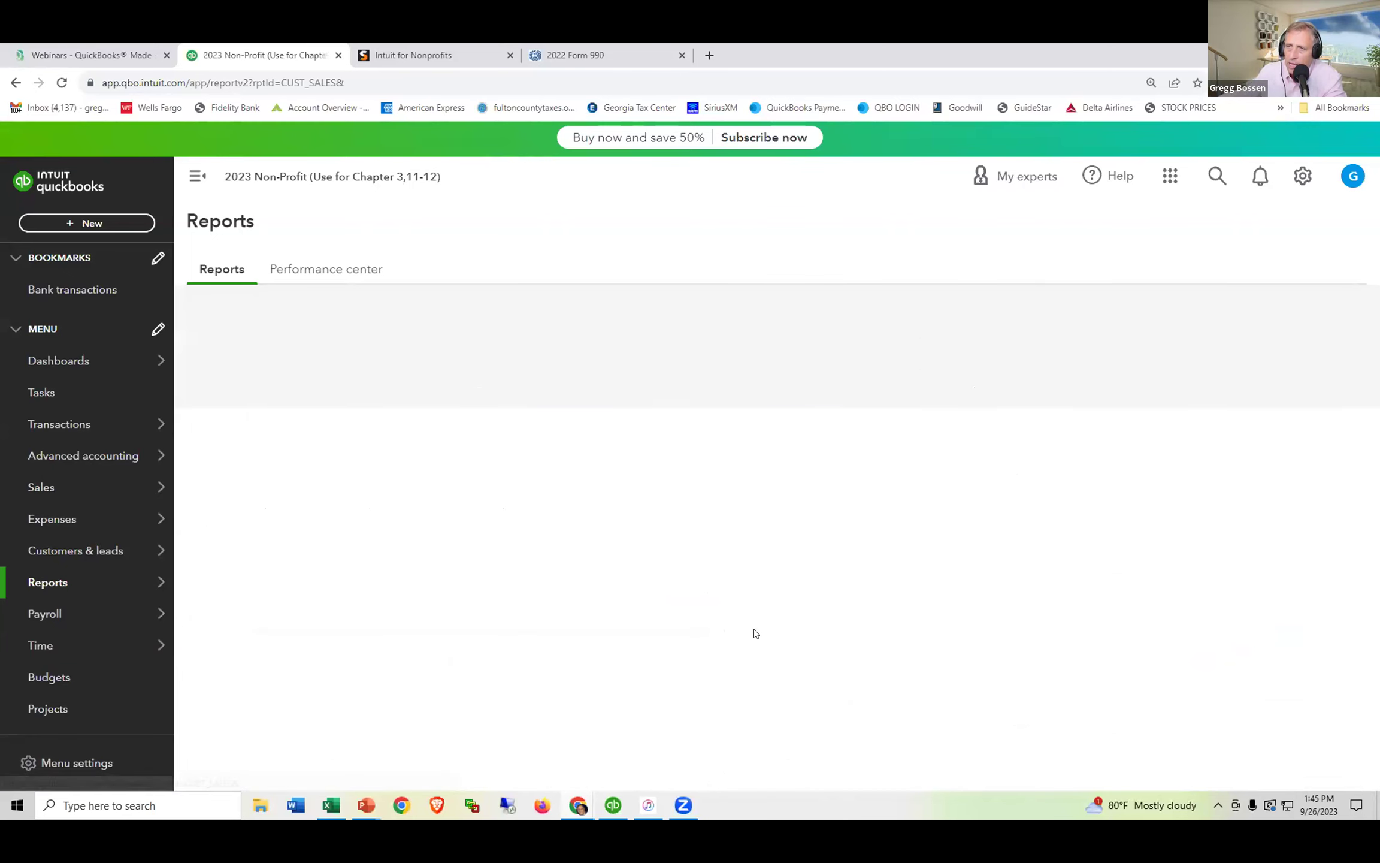
click(341, 364)
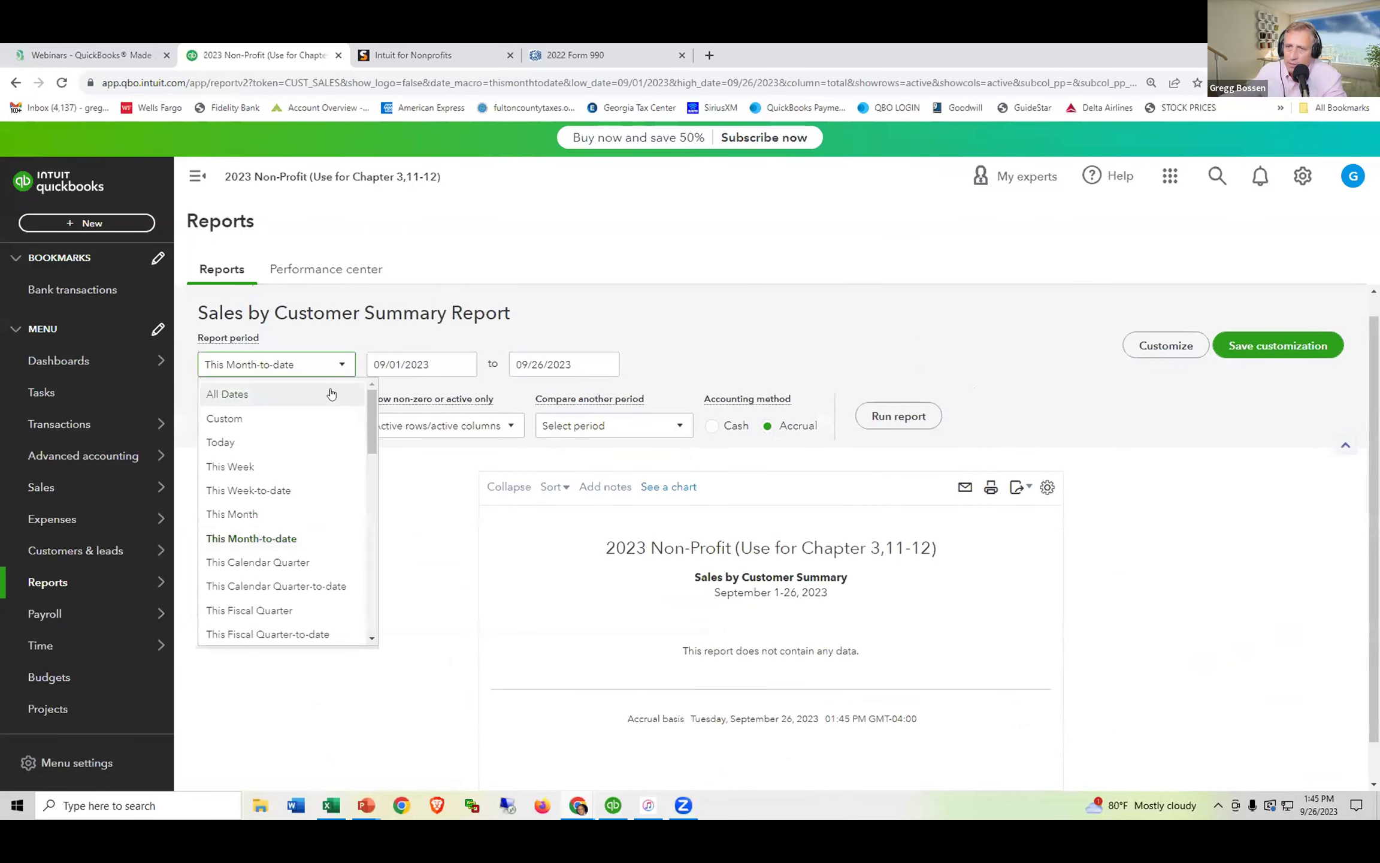
click(331, 394)
click(892, 411)
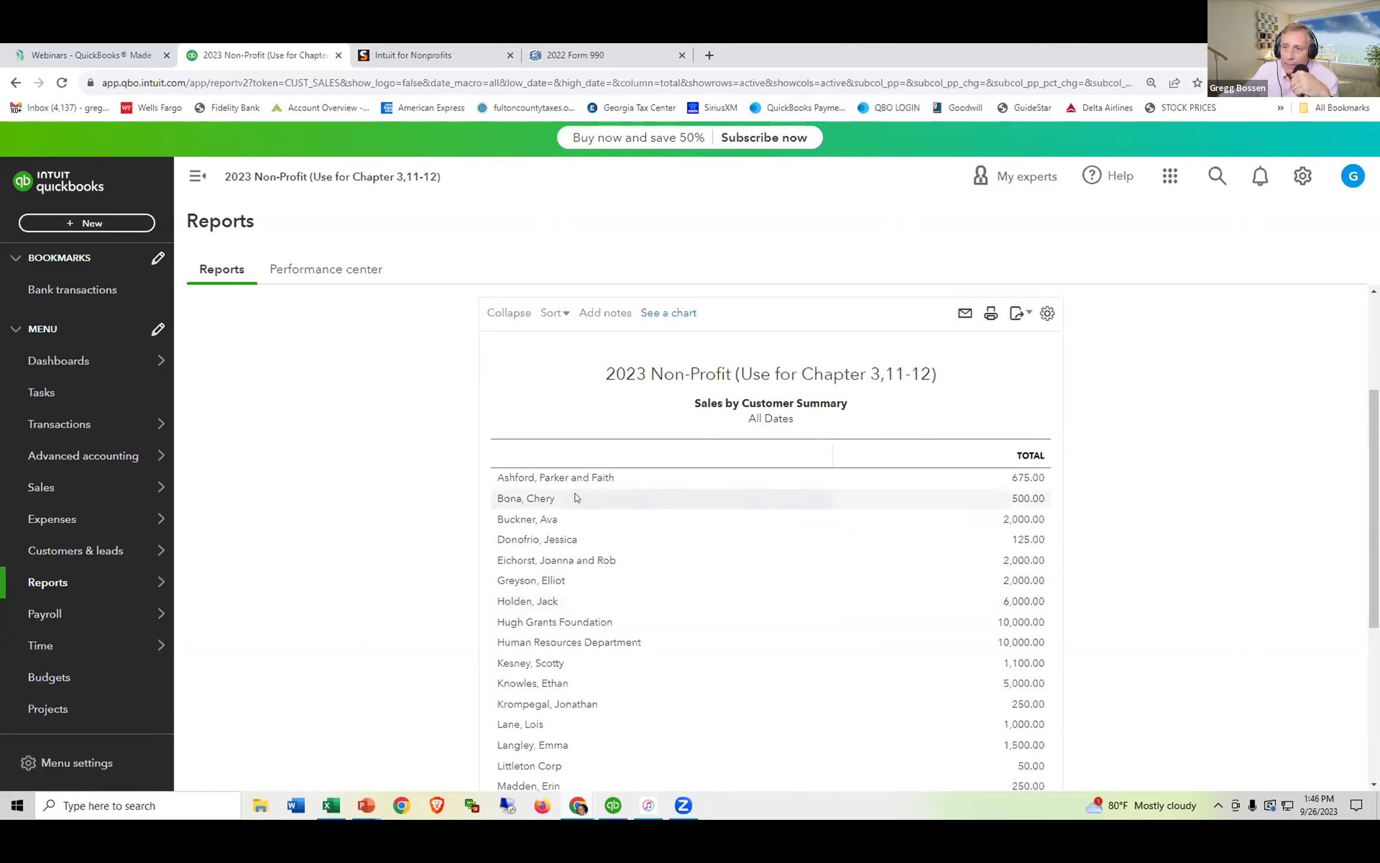
Step: Drill into the first donor's 675.00 total to open Sales Receipt #14
double_click(552, 477)
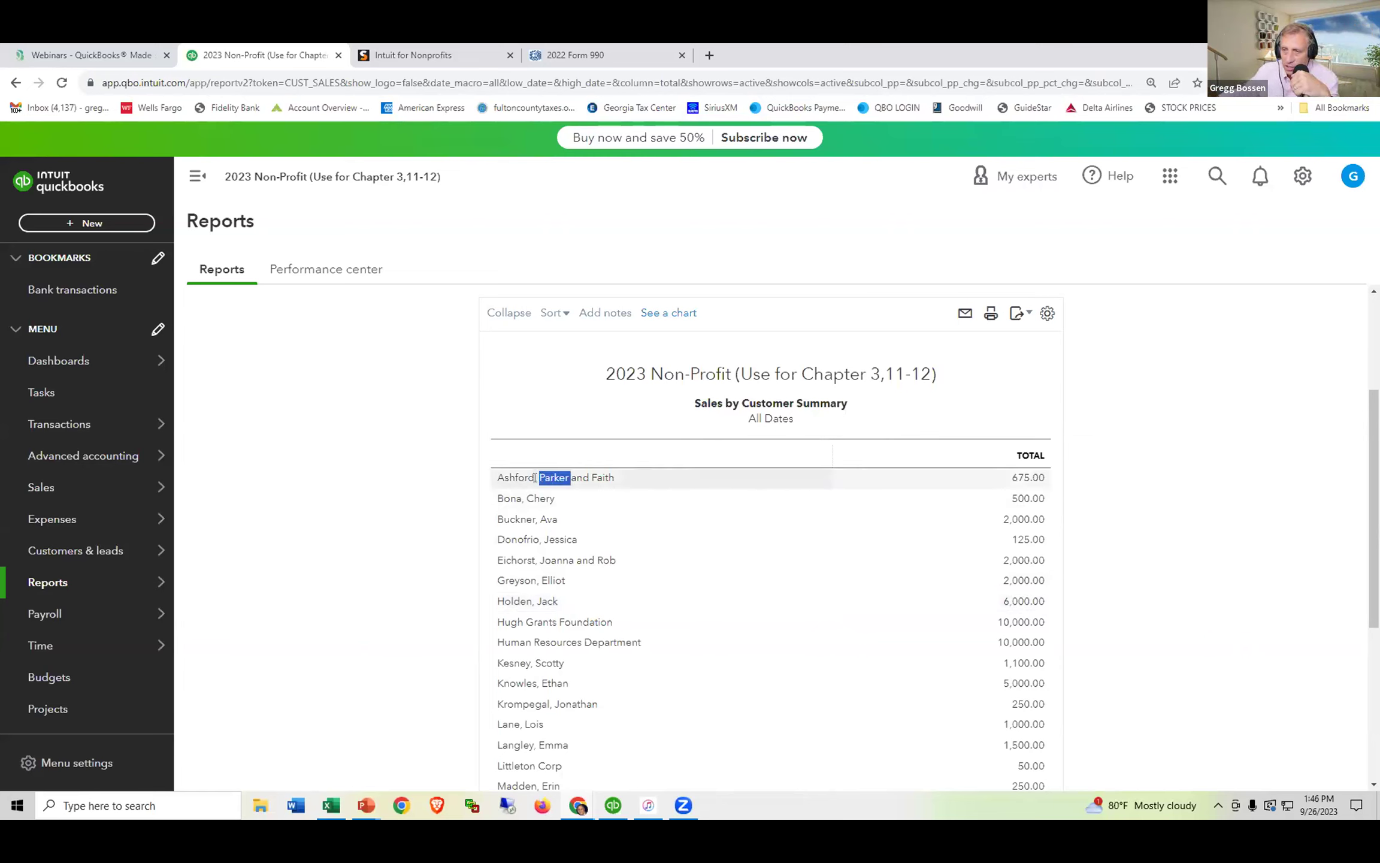
double_click(522, 477)
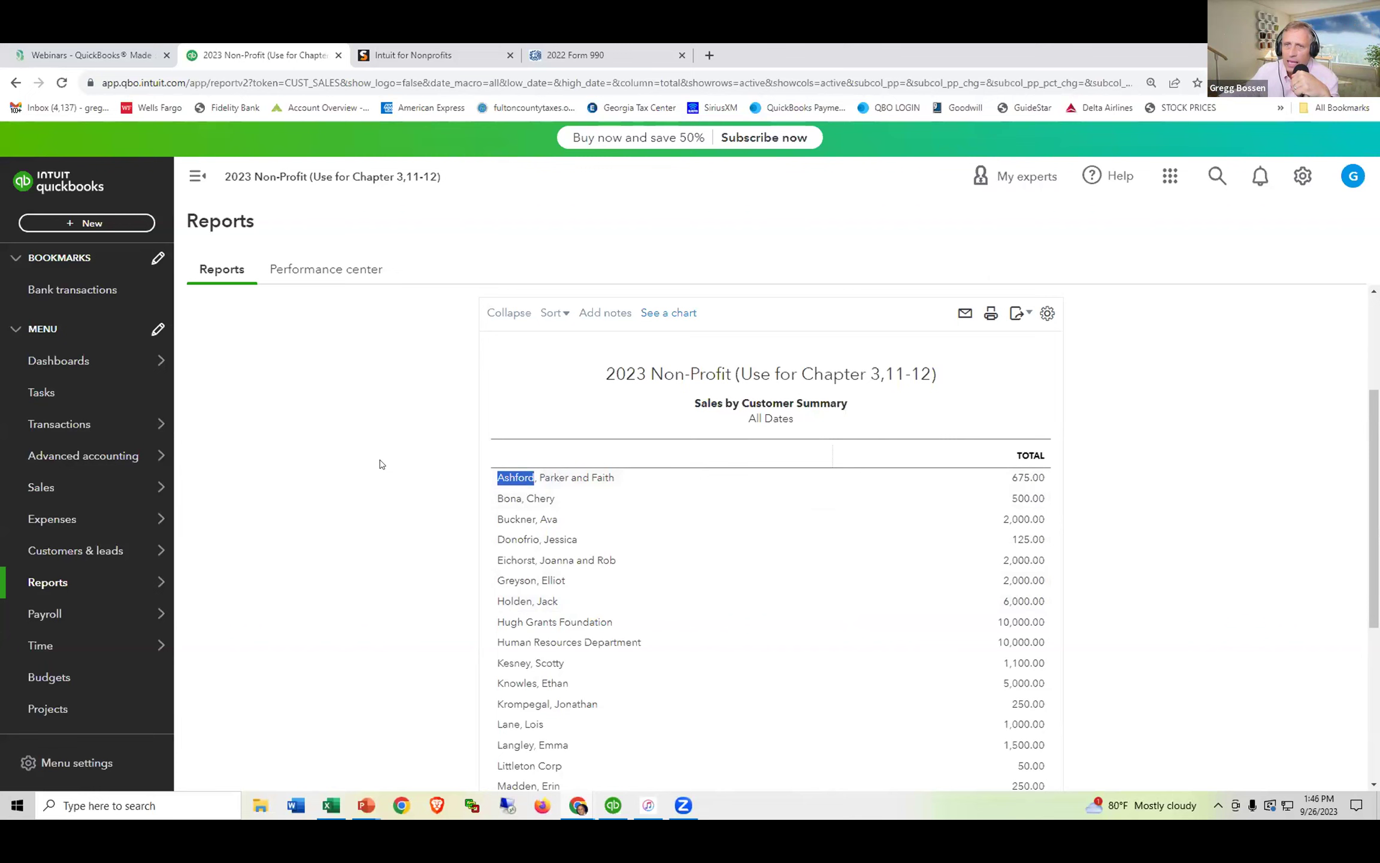
click(1019, 477)
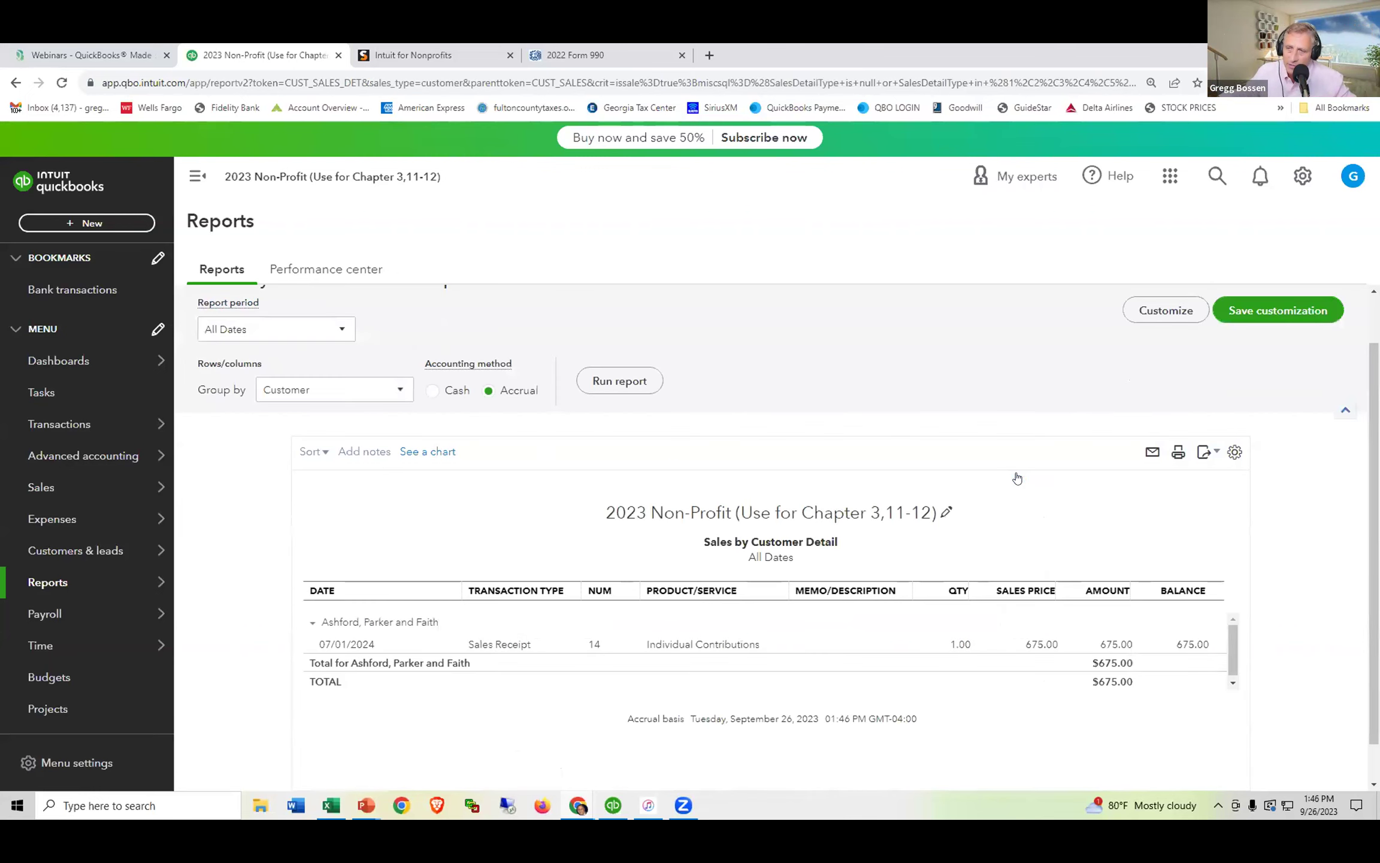
click(712, 646)
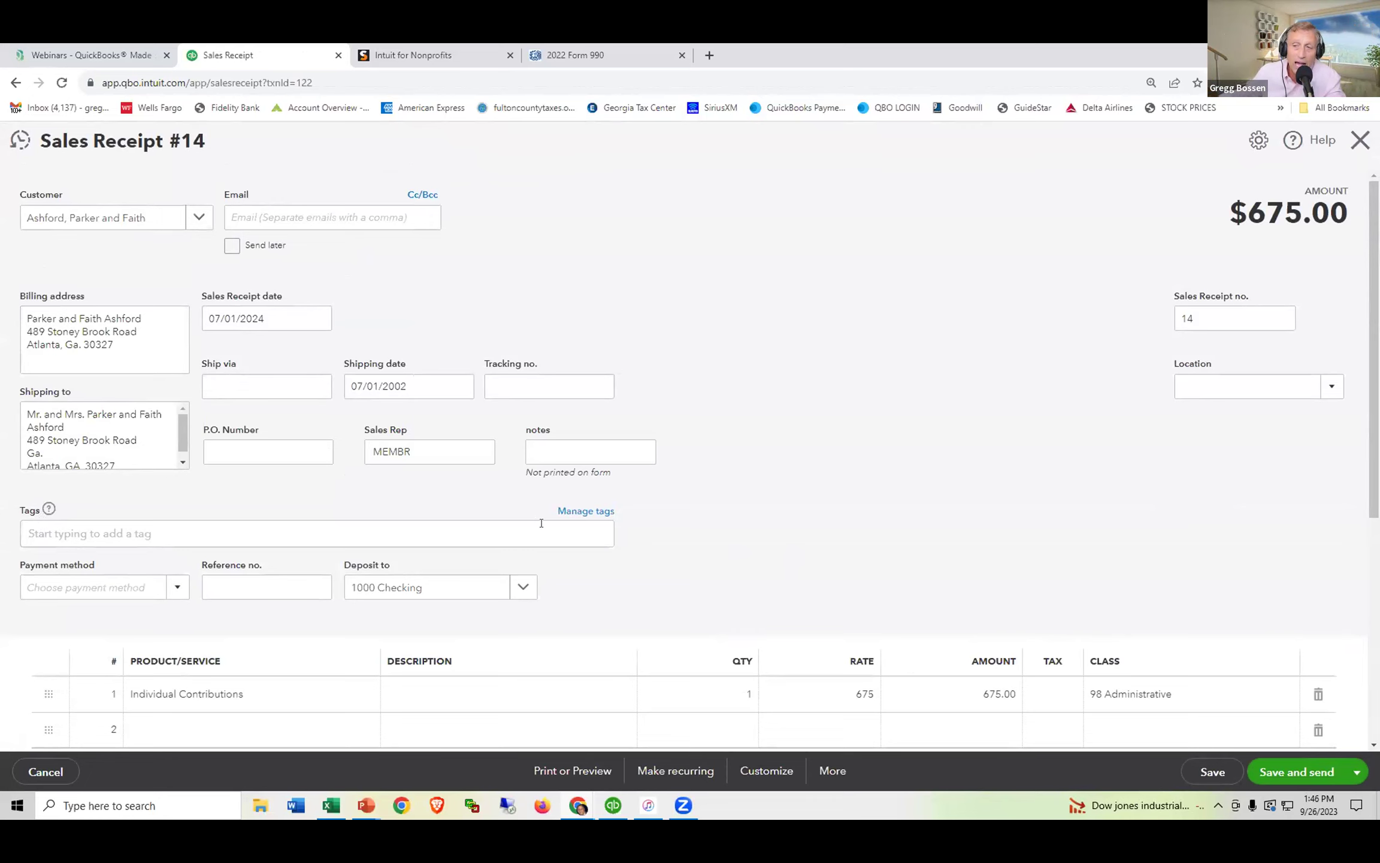
Step: Create two new tags, SC and GA, in Manage tags
click(566, 511)
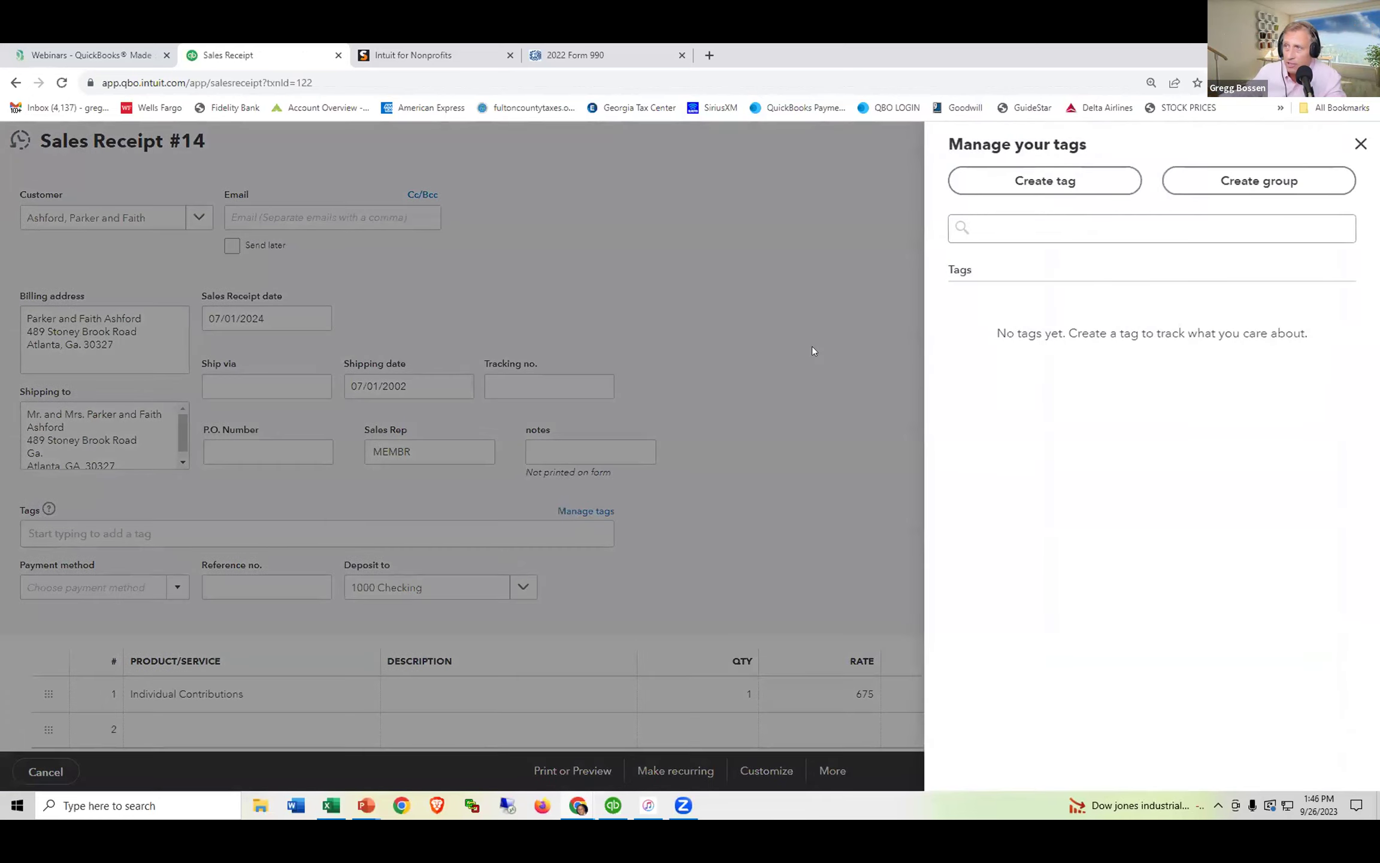
click(1043, 179)
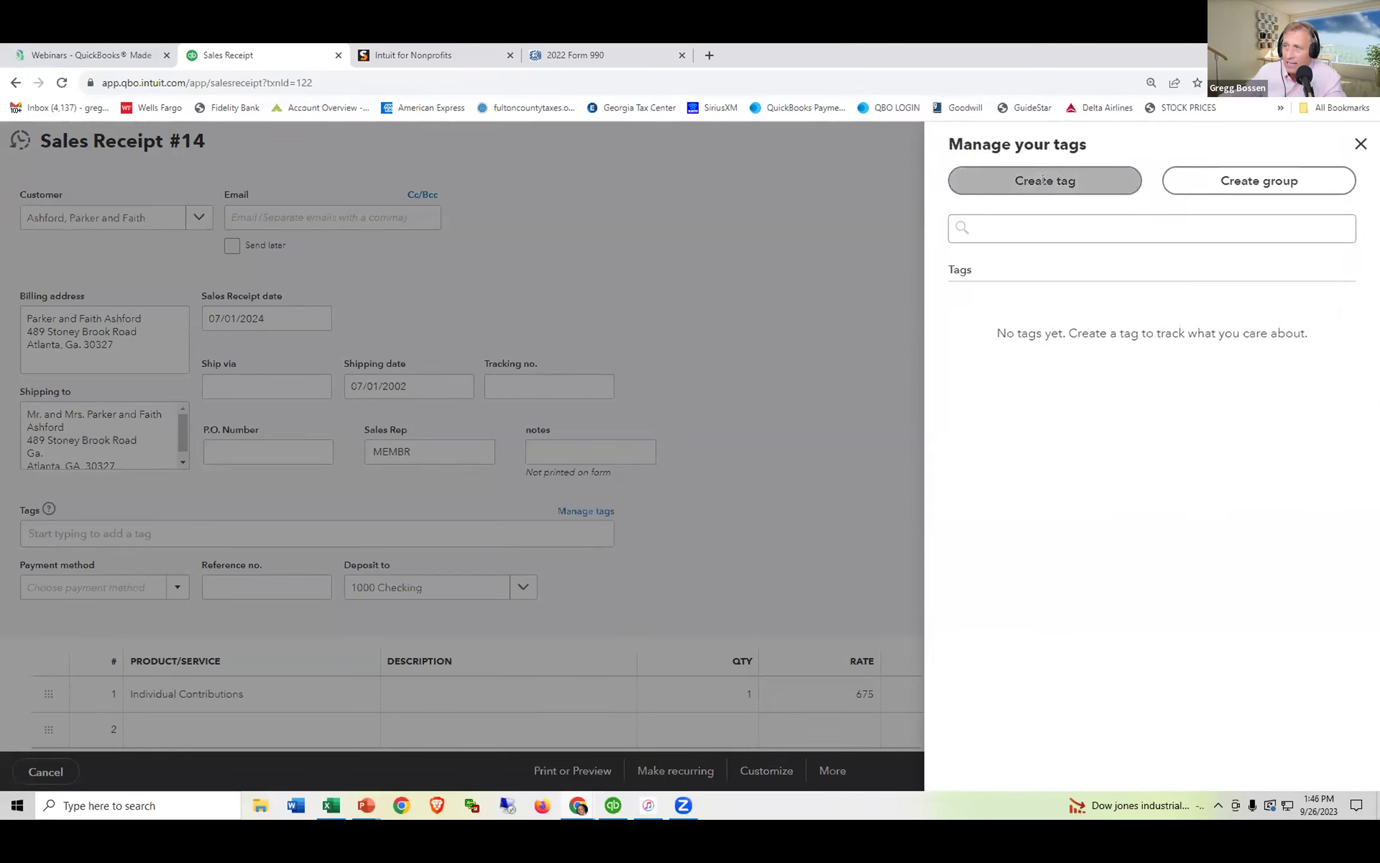
text(sc)
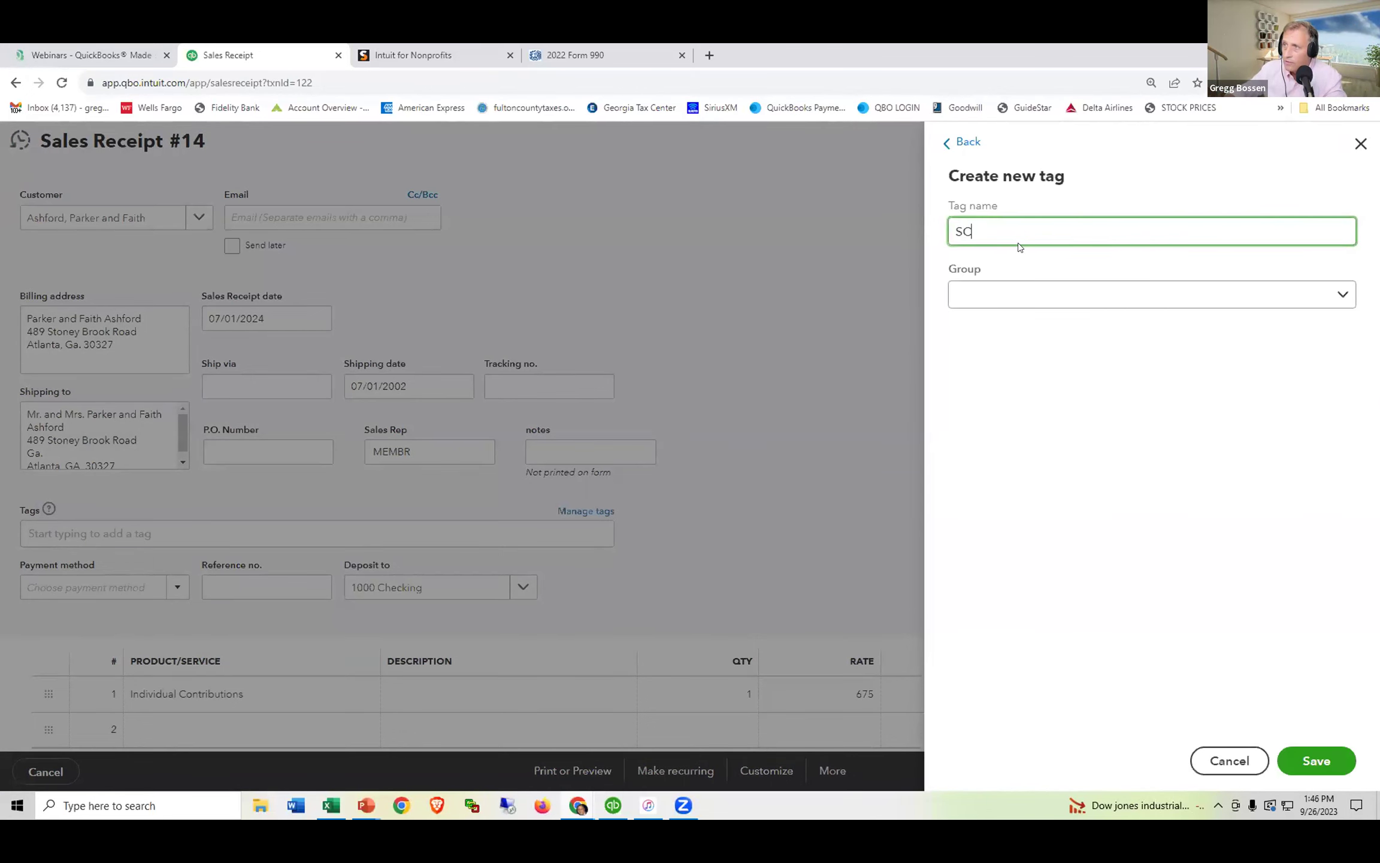
click(1298, 766)
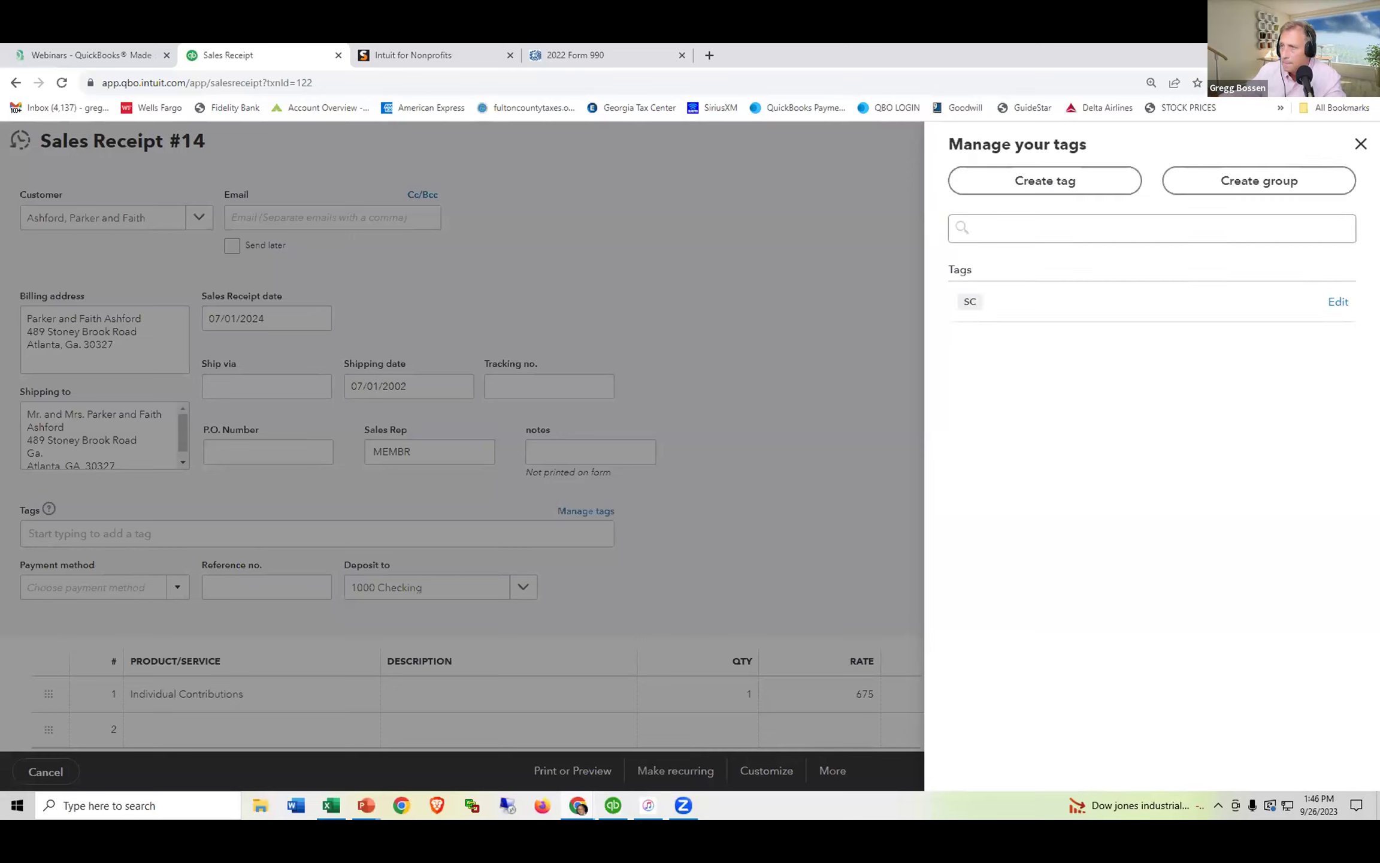
click(1059, 181)
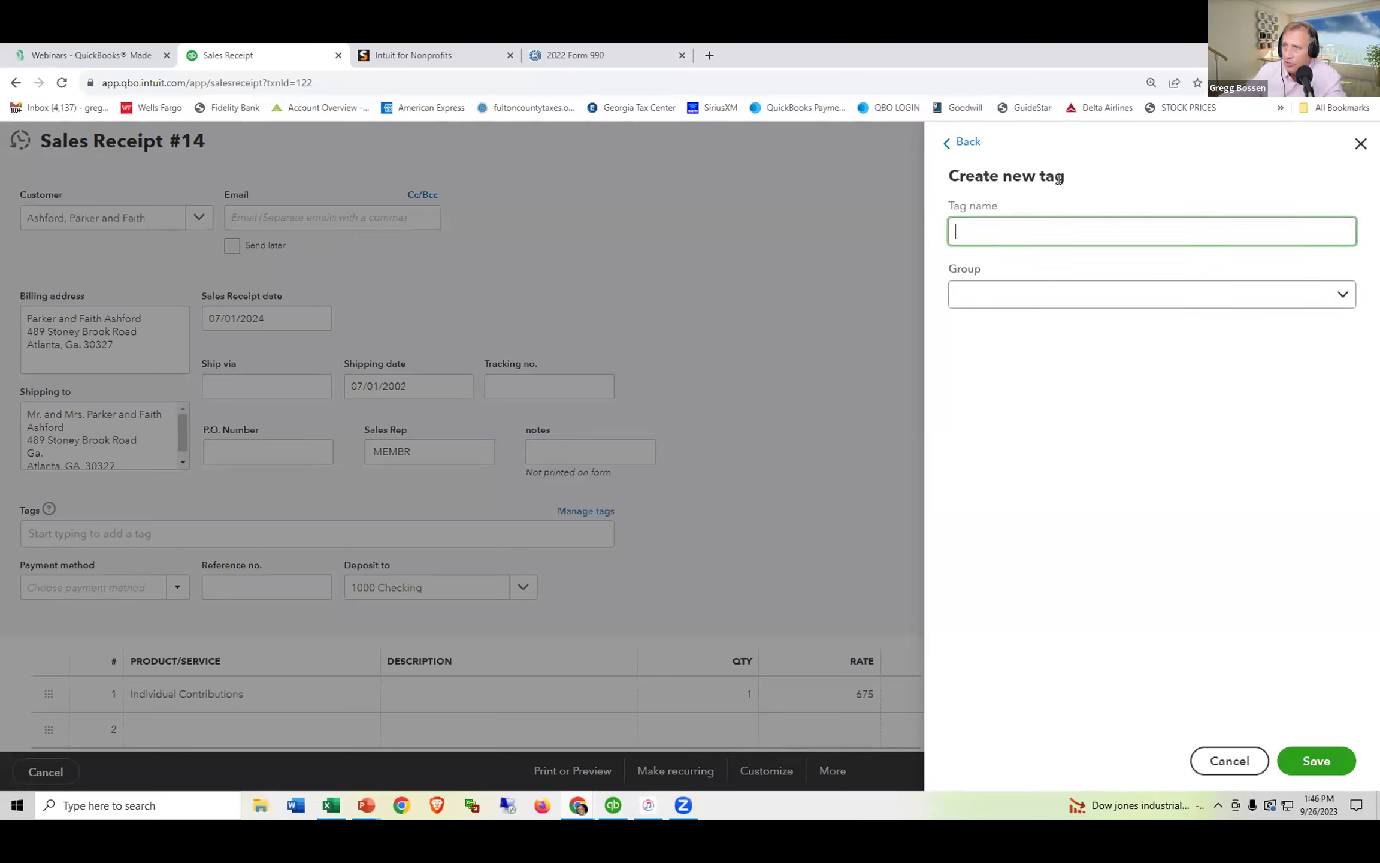
text(GA)
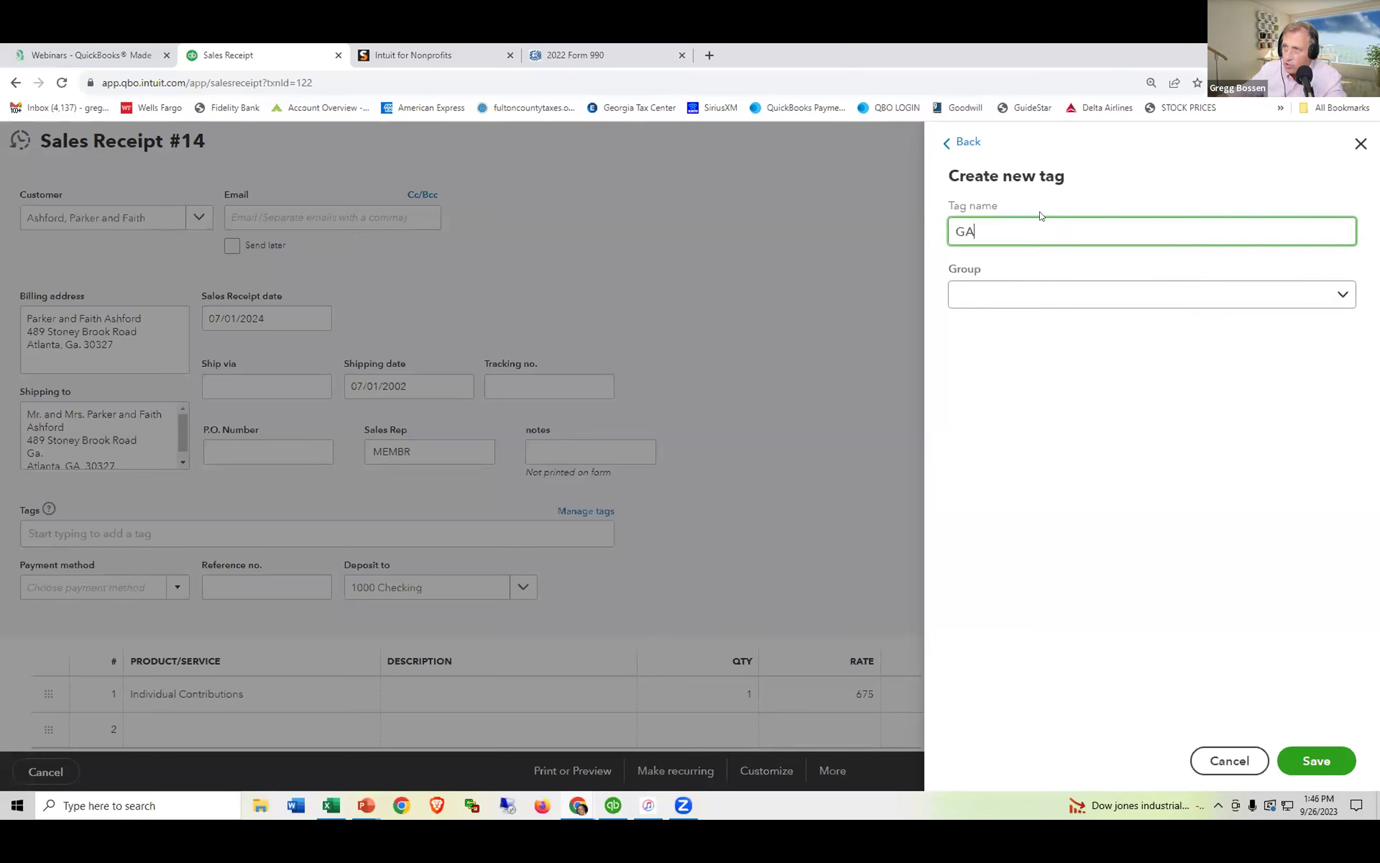
click(1318, 762)
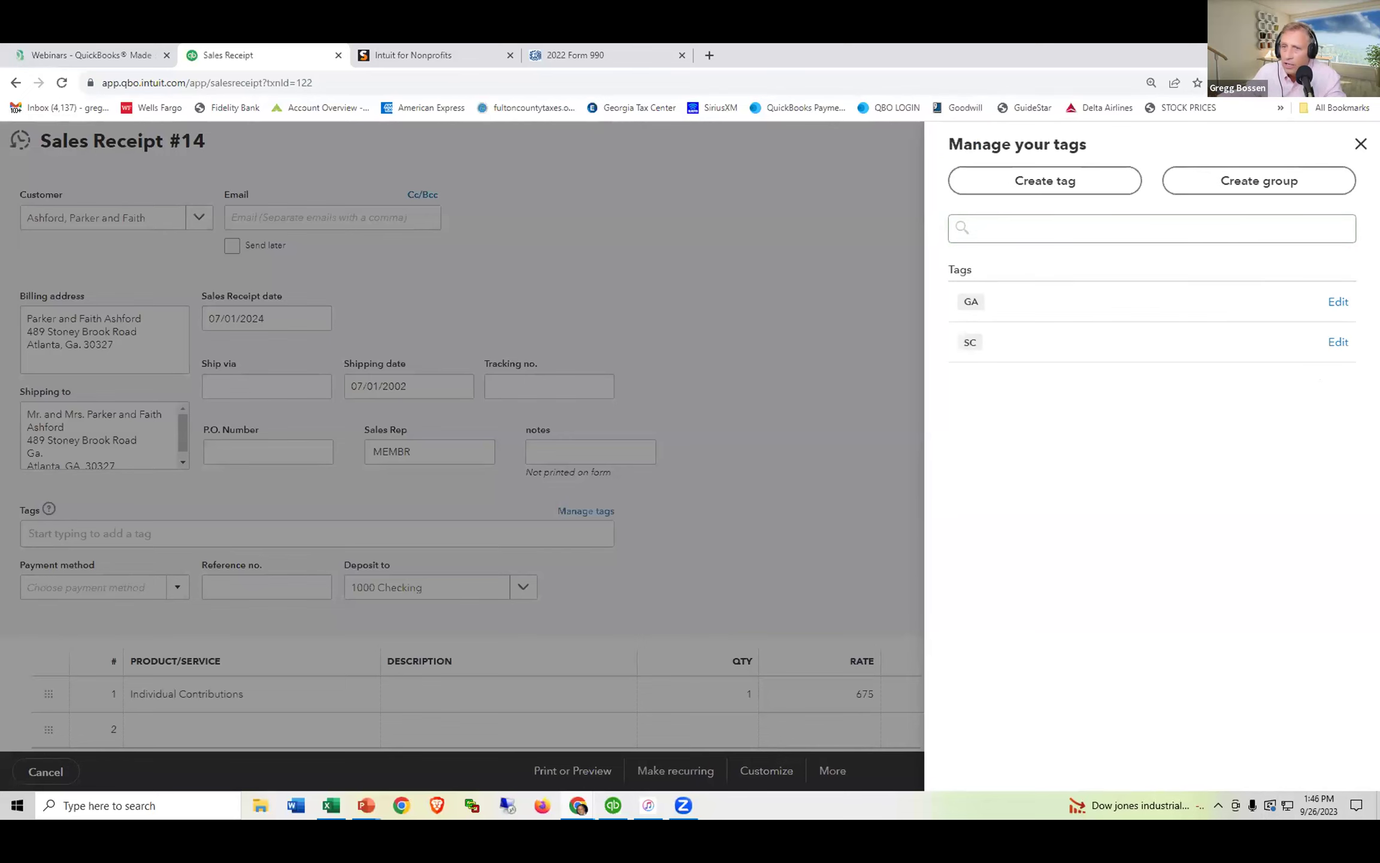
key(Escape)
Step: Tag sales receipt 14 with GA and save it
click(205, 534)
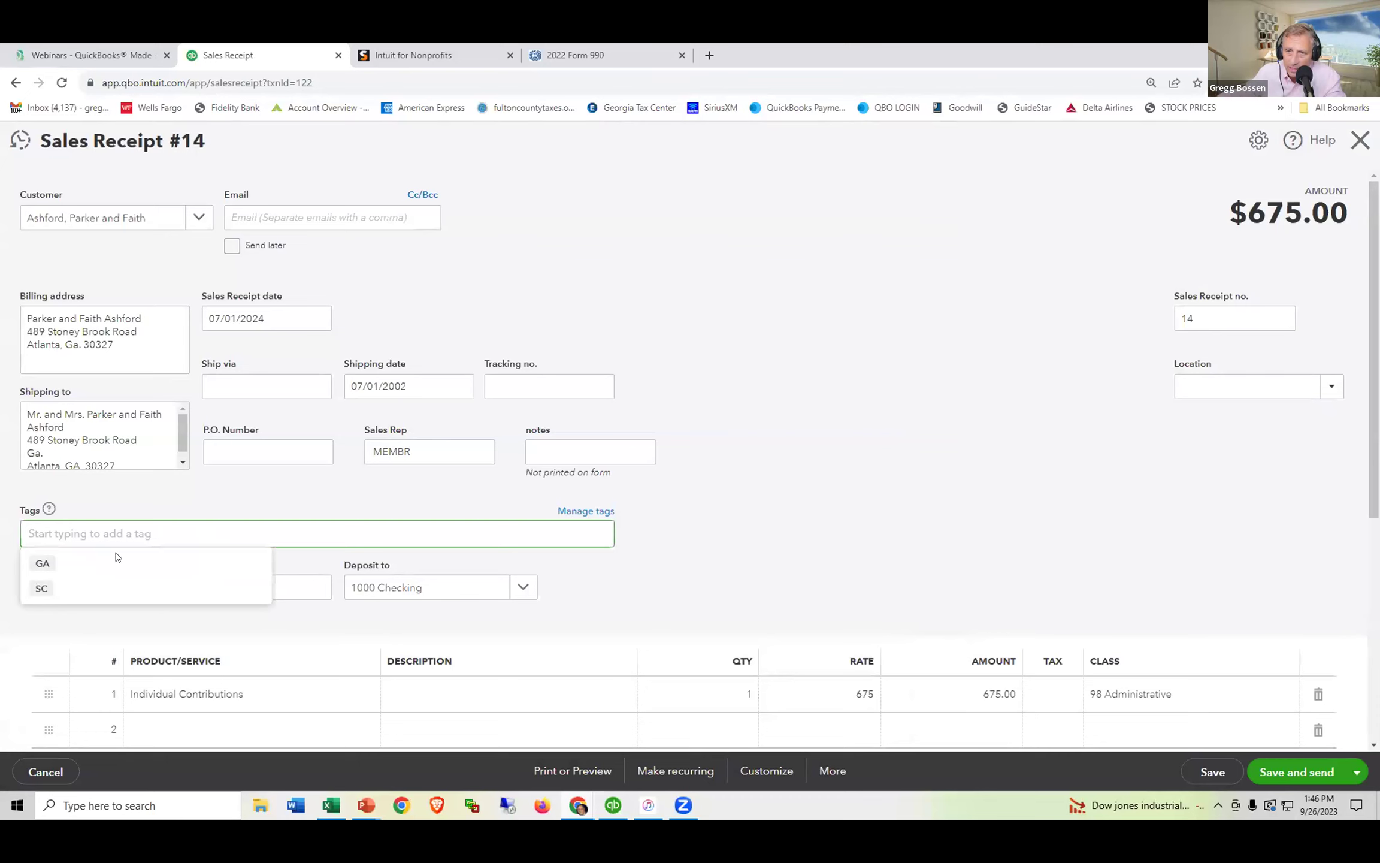
click(57, 565)
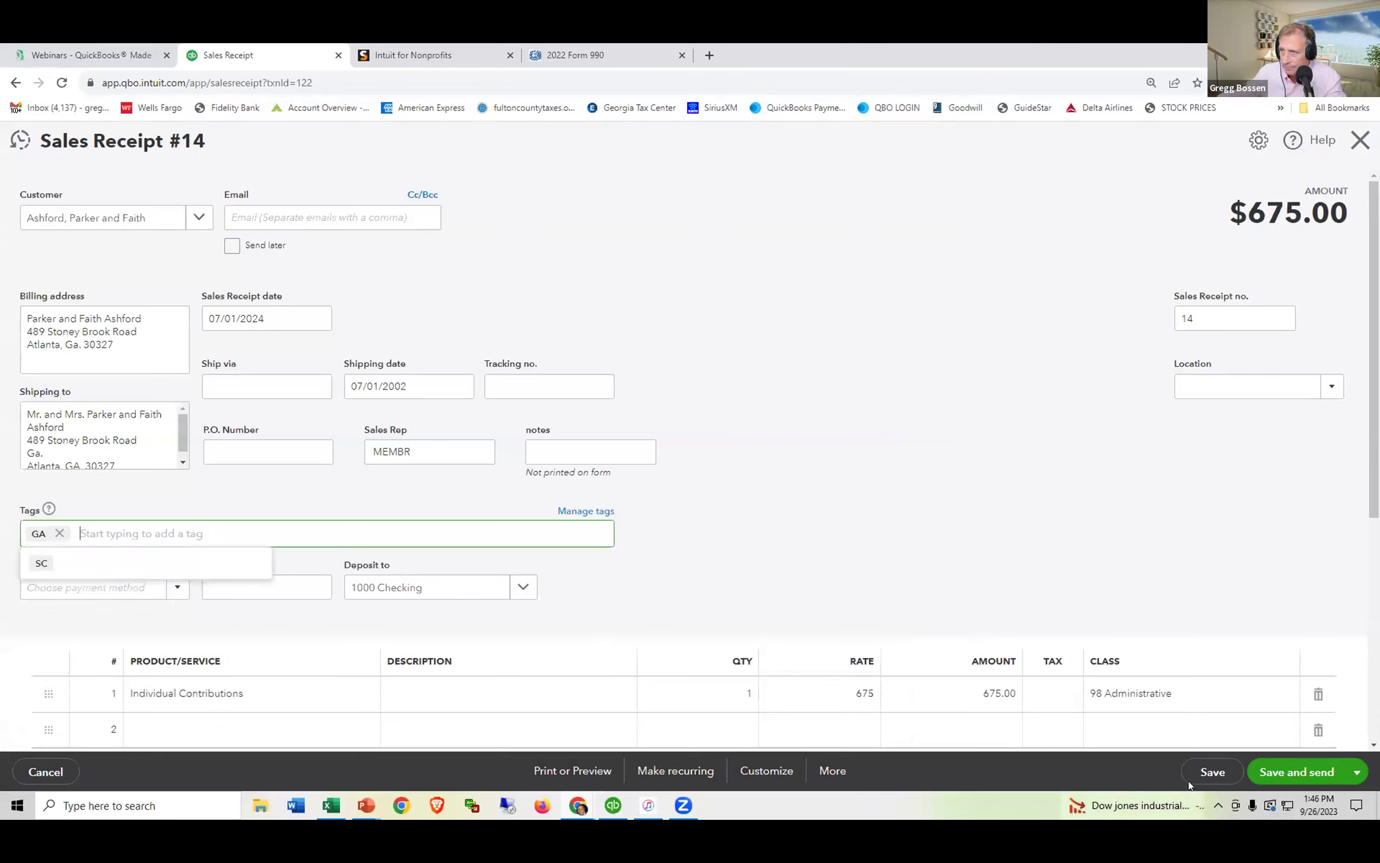
click(1211, 772)
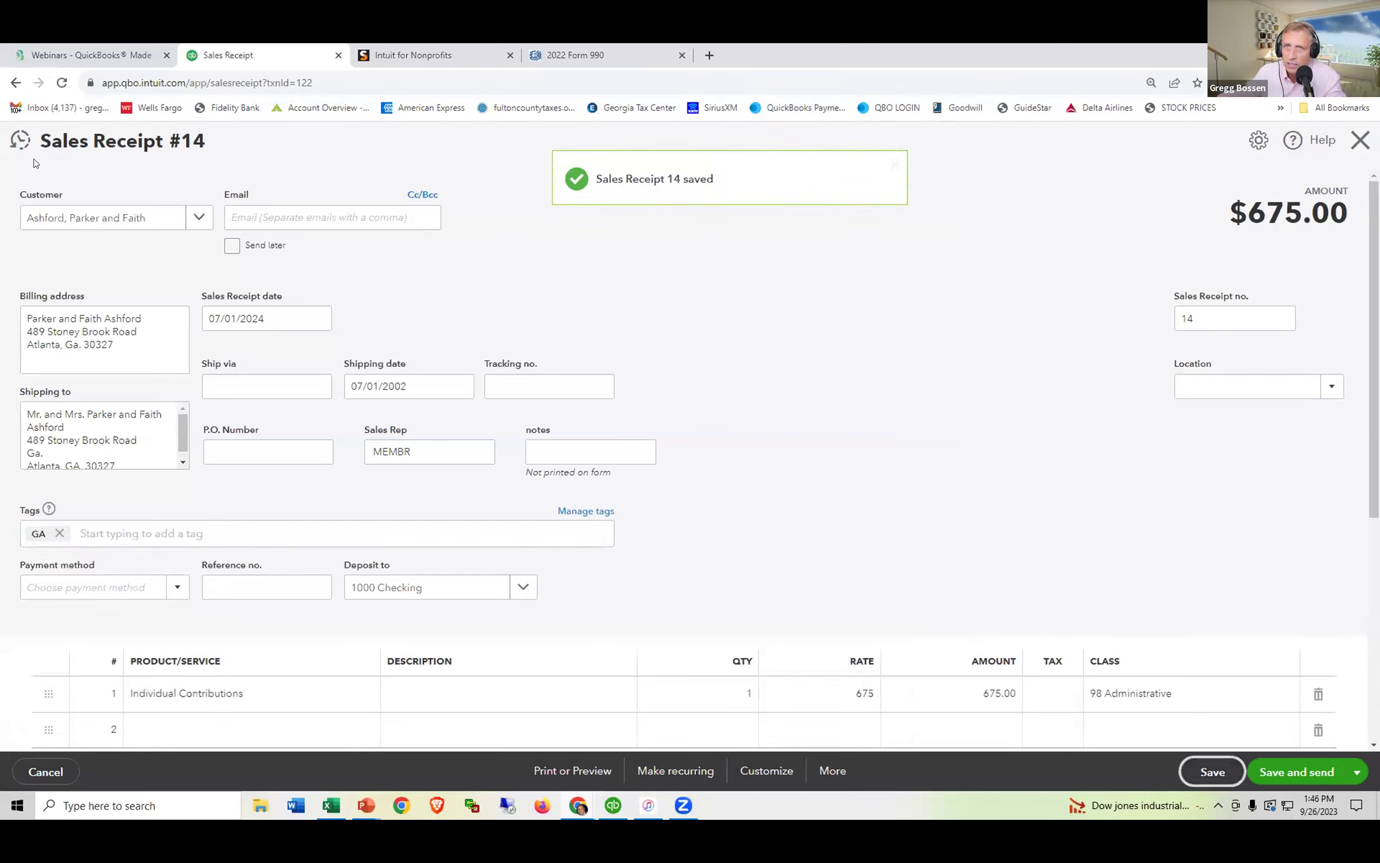
Step: Open sales receipt 17, tag it SC, save and close it
click(19, 140)
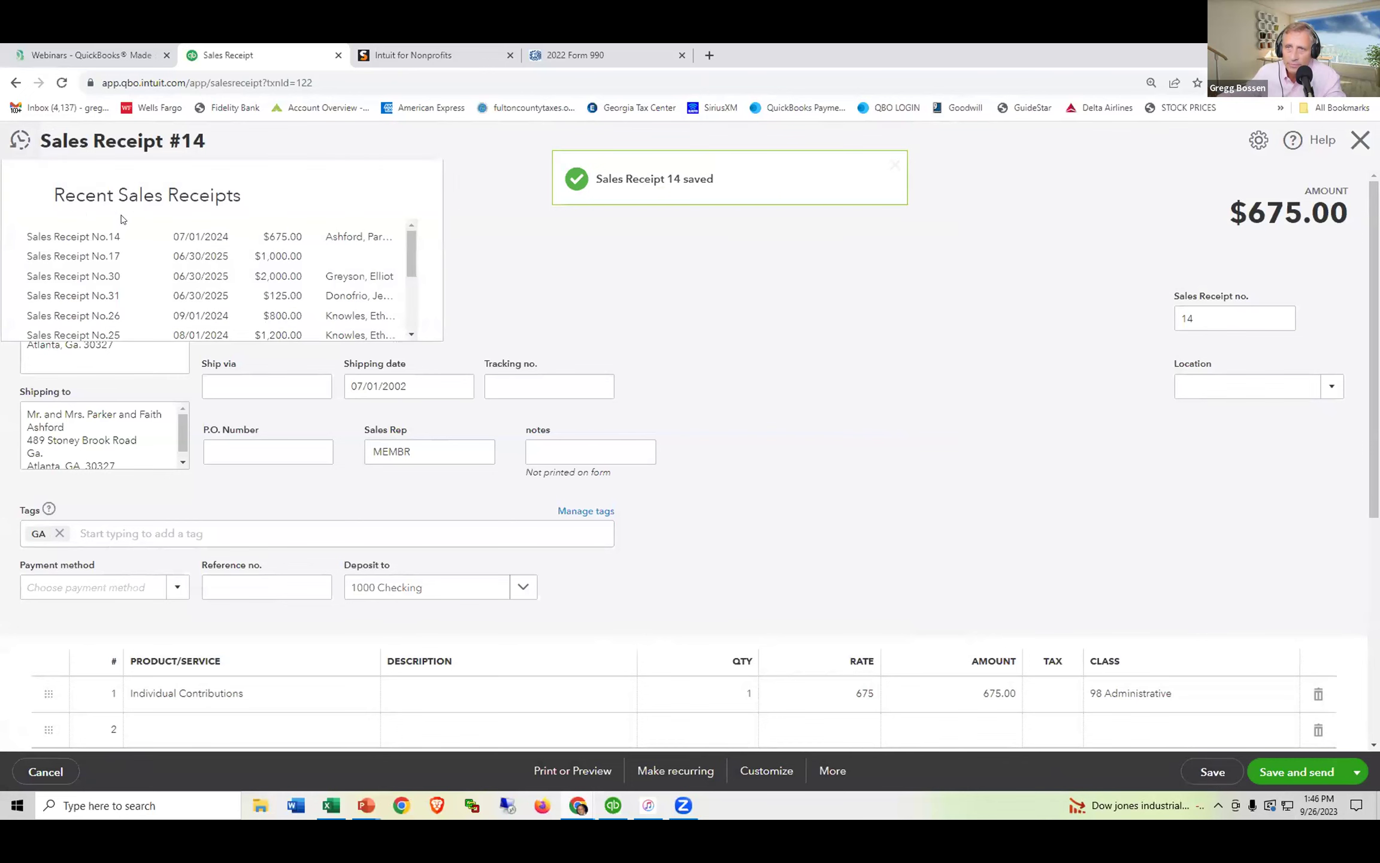
click(168, 256)
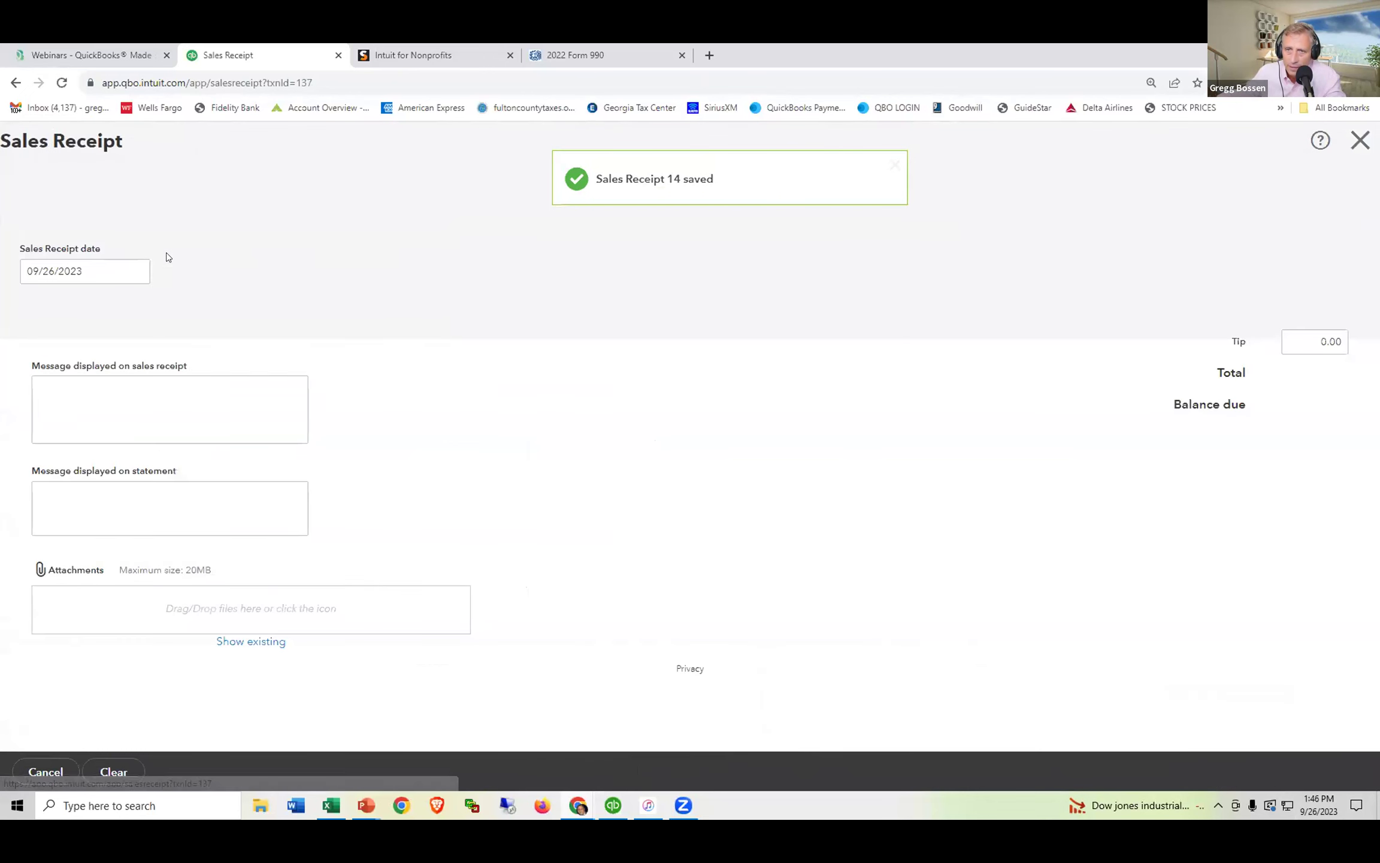
click(166, 465)
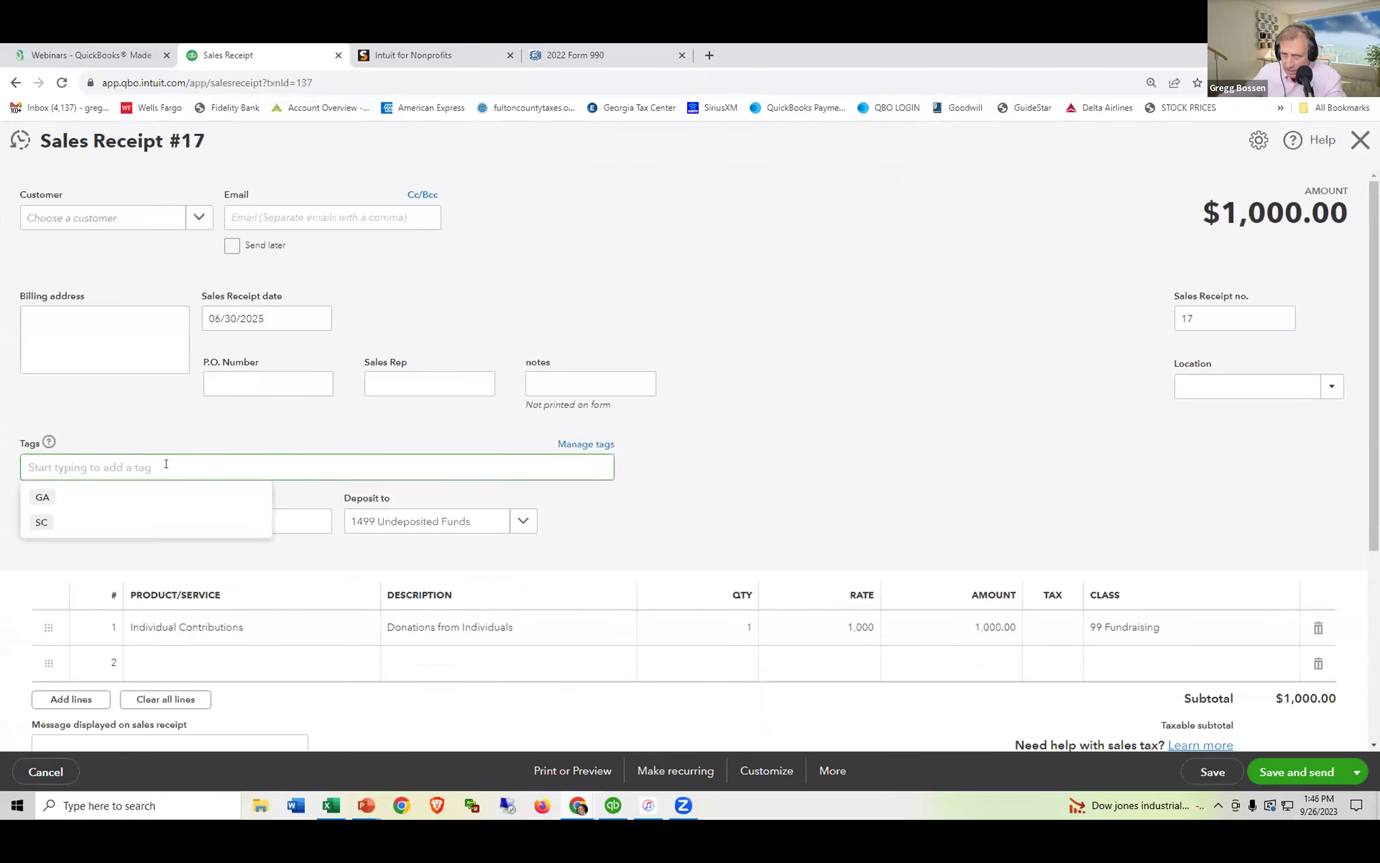
click(40, 519)
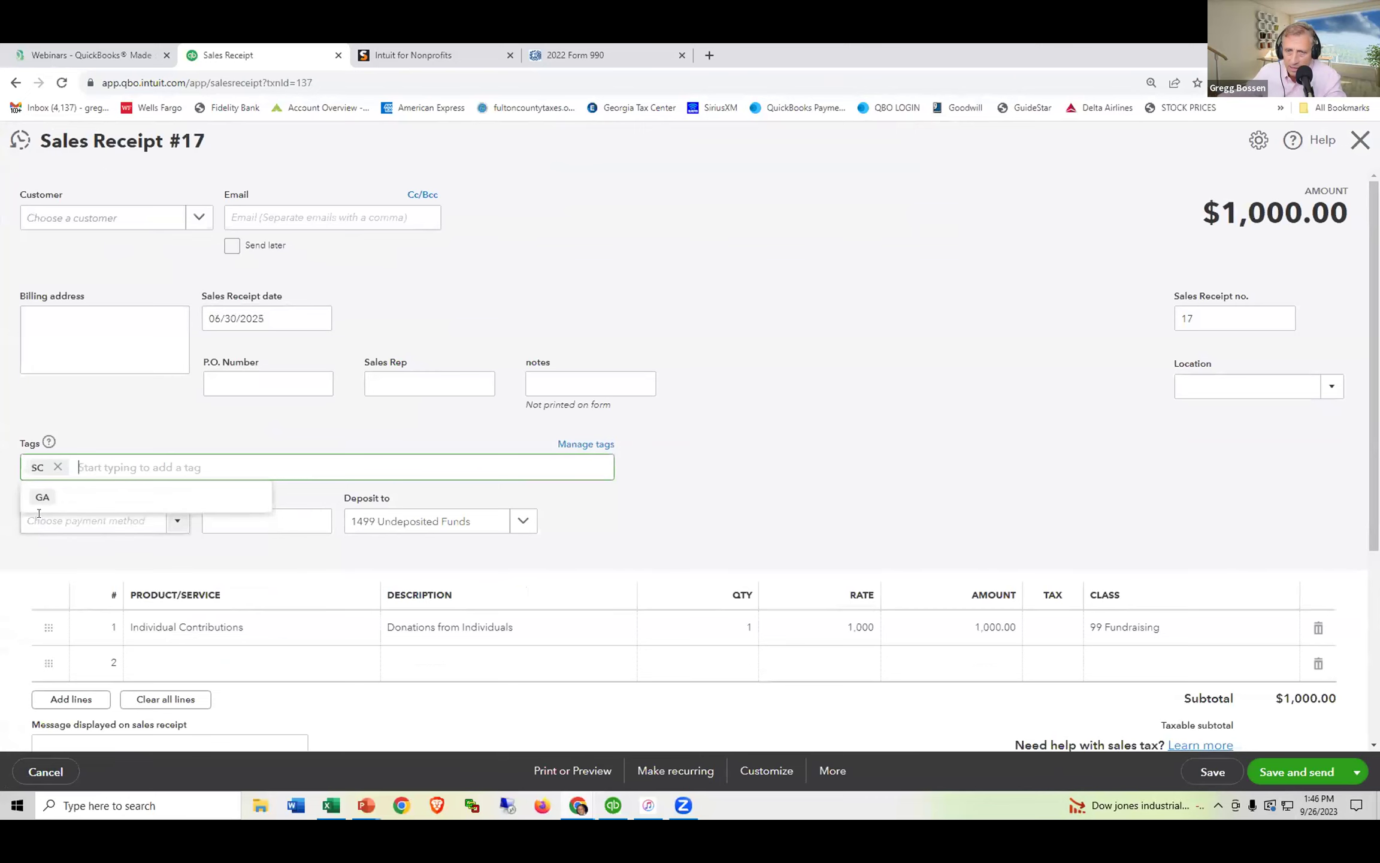
click(1213, 771)
click(1349, 145)
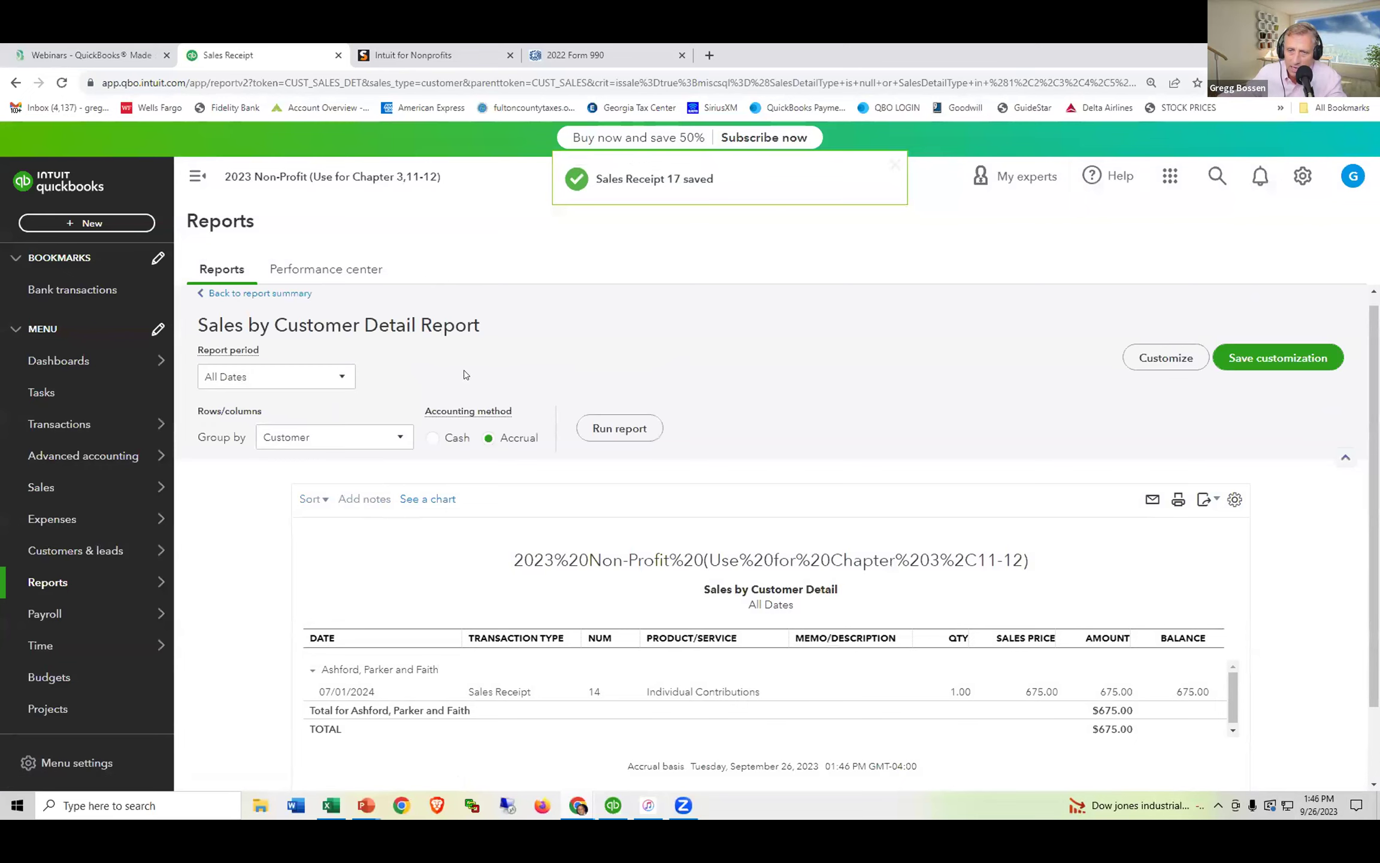
Step: Search reports for 'tag' and open Transaction List by Tag Group
mouse_move(156, 581)
click(201, 580)
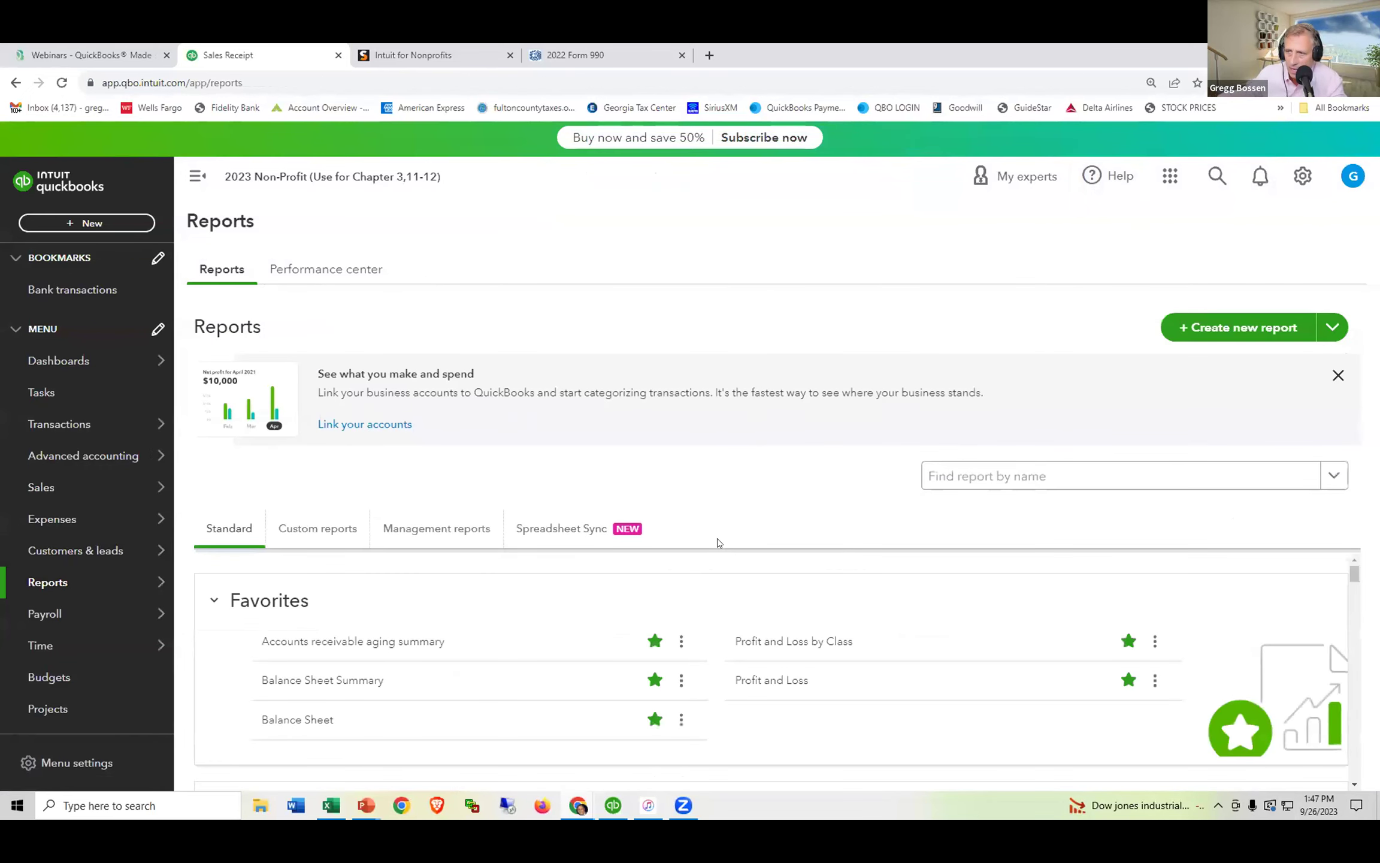
scroll(714, 611, down, 2)
scroll(714, 611, down, 4)
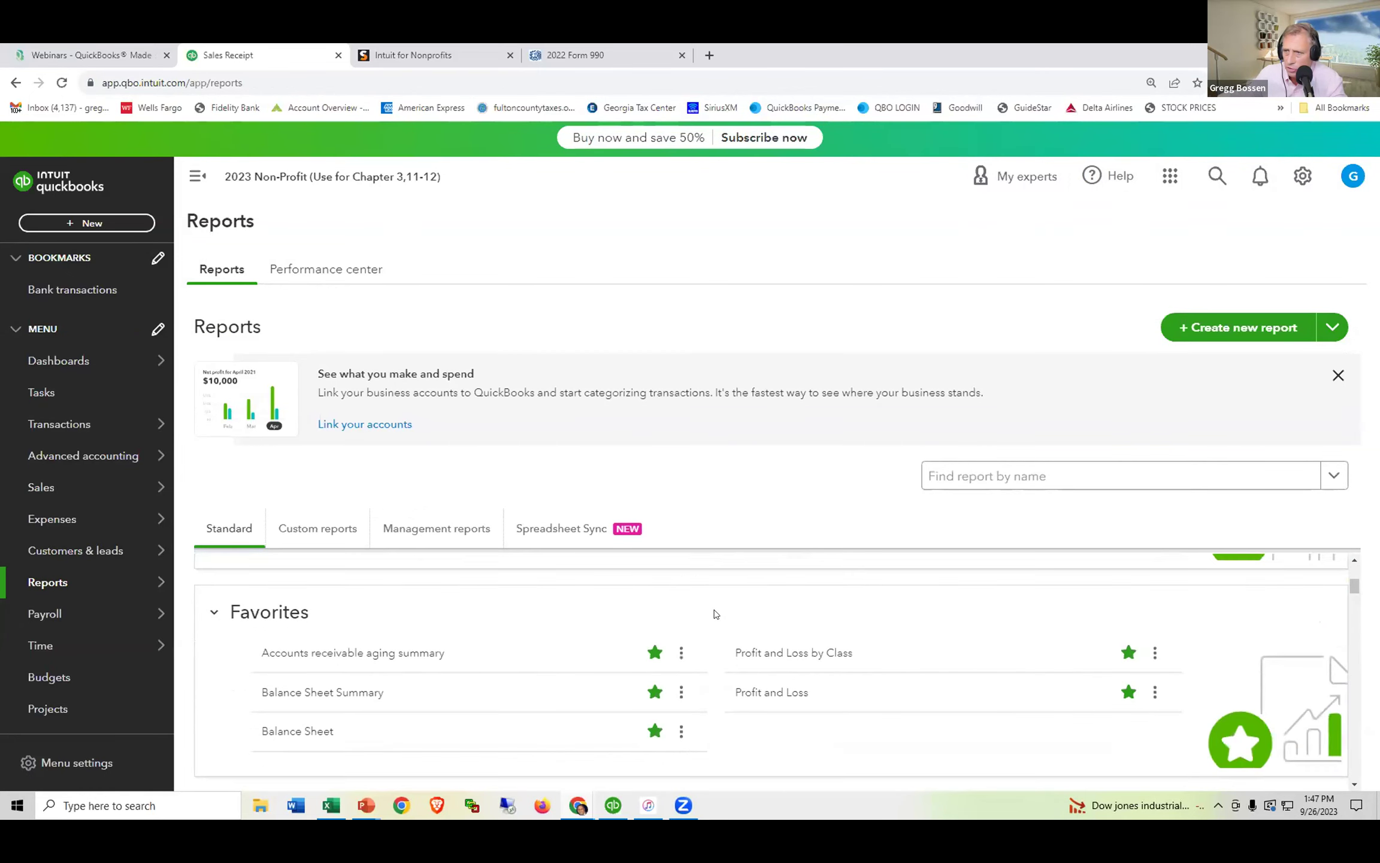
scroll(714, 615, down, 2)
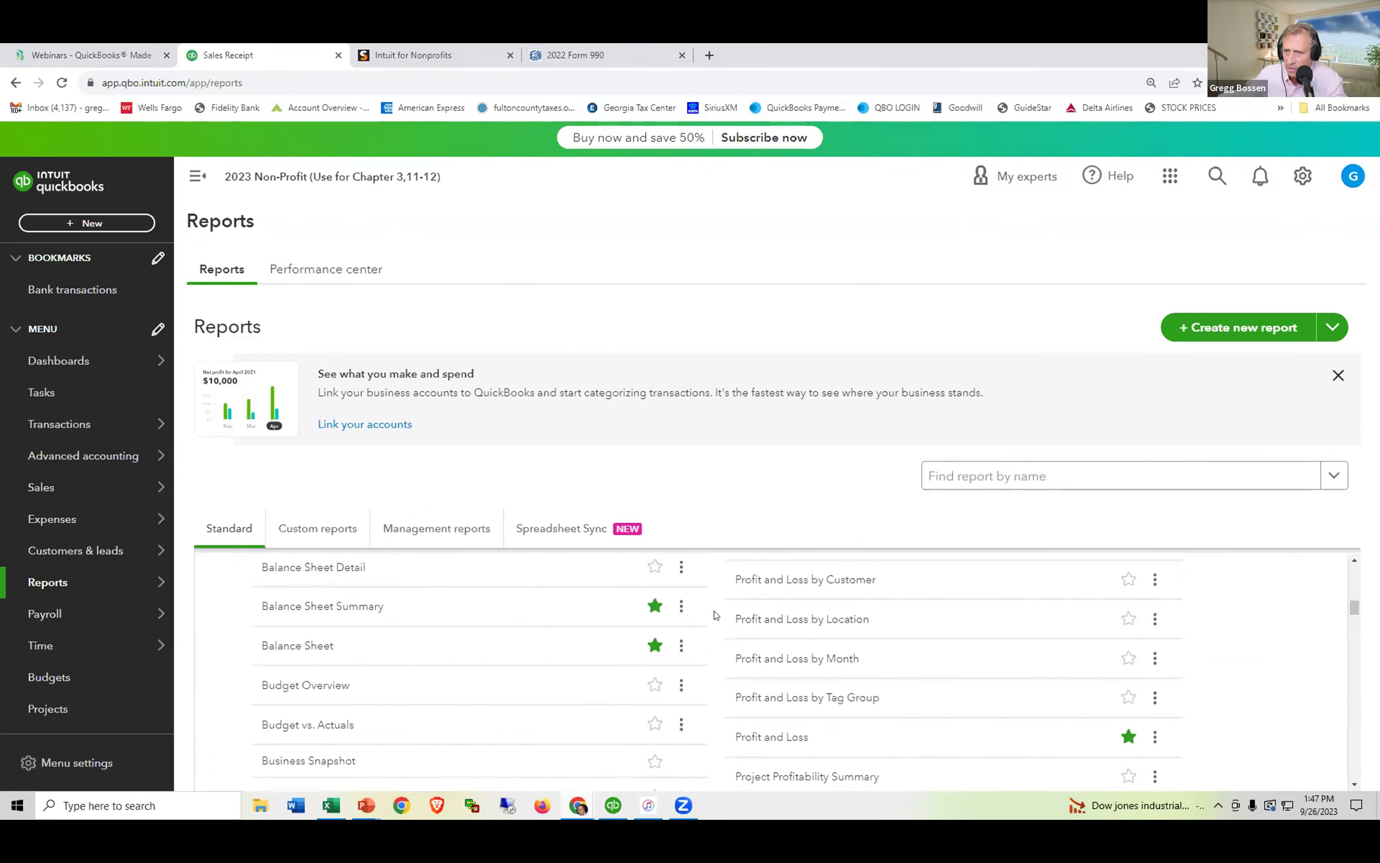
click(1039, 475)
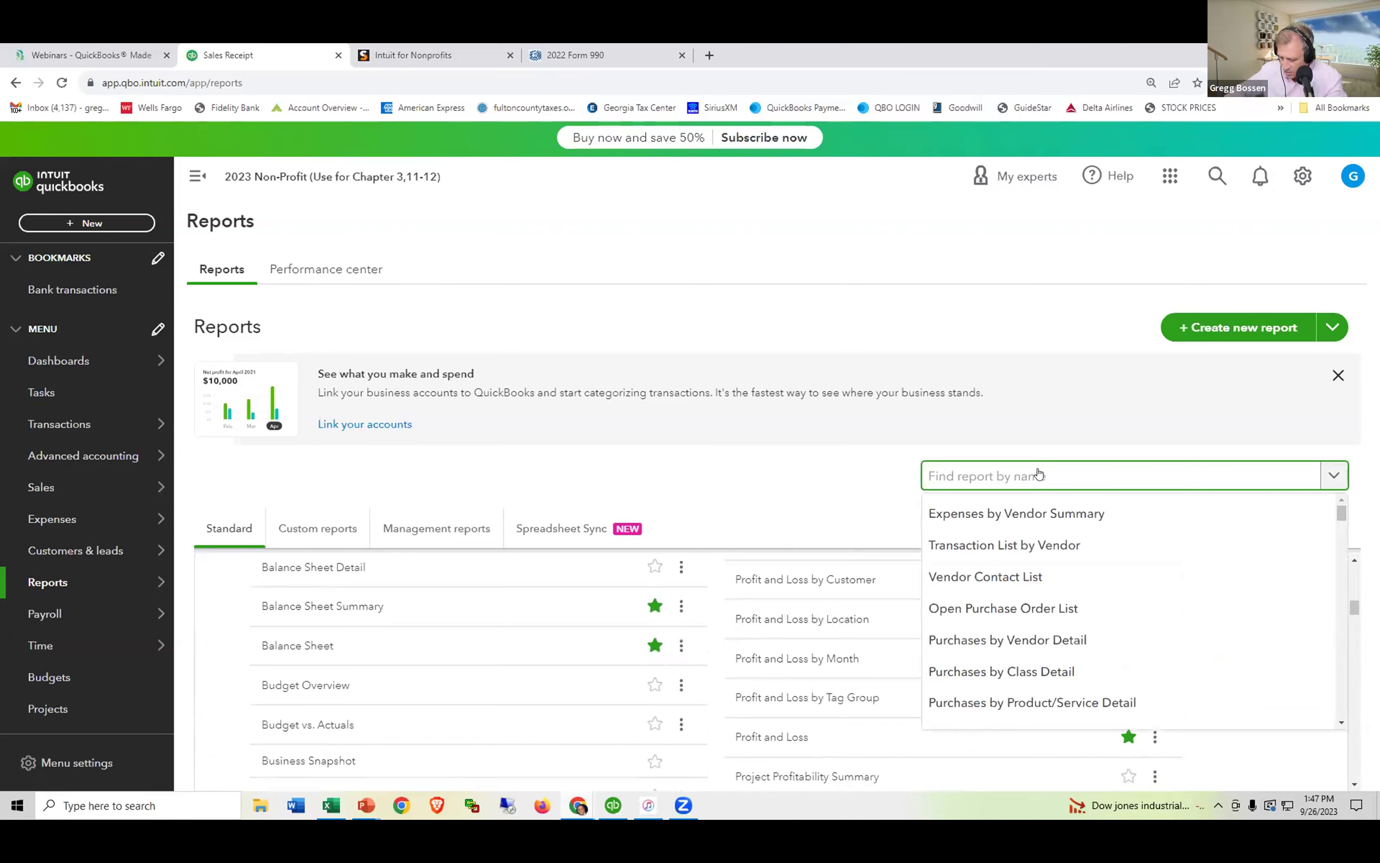
text(tag)
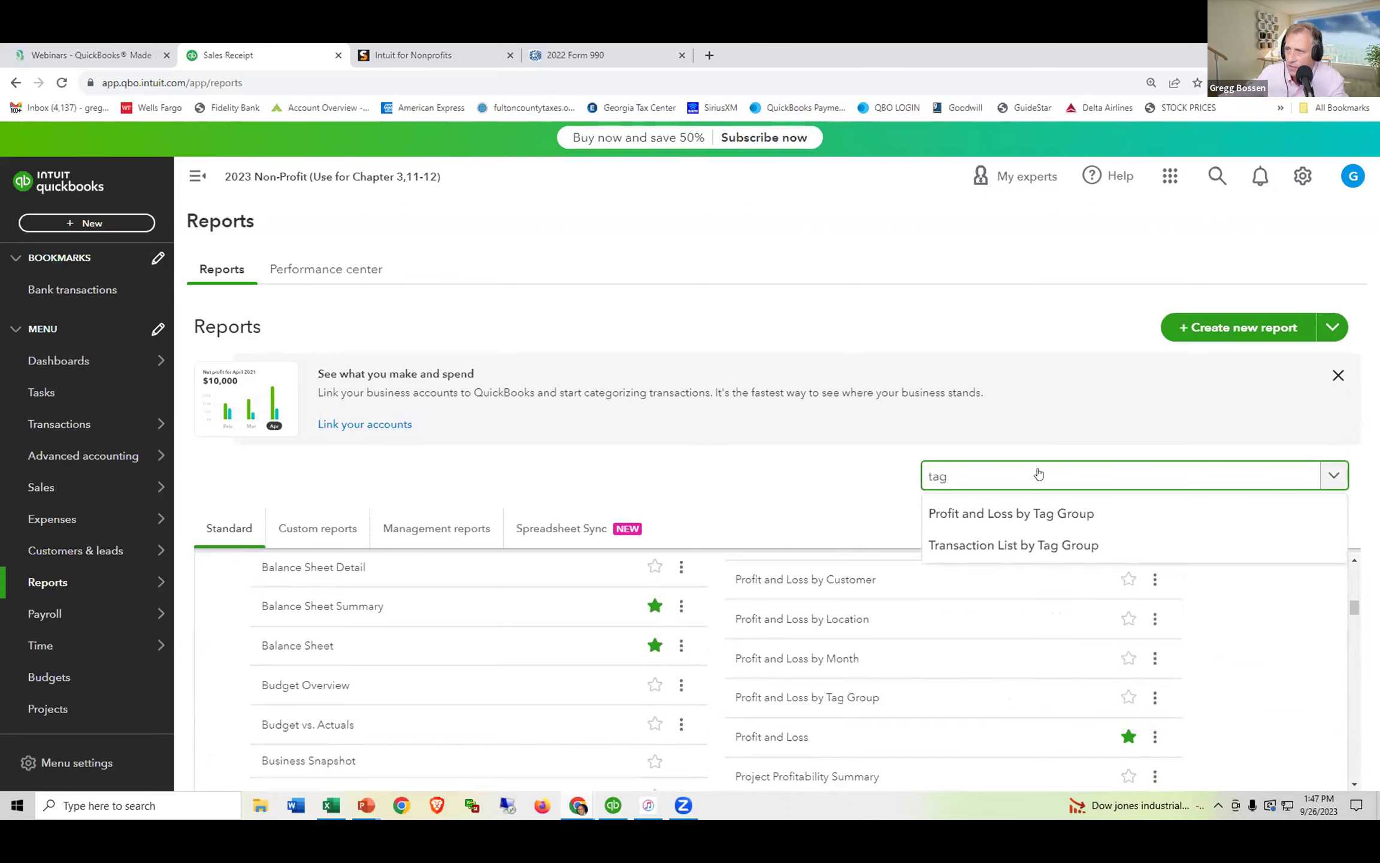
click(1007, 544)
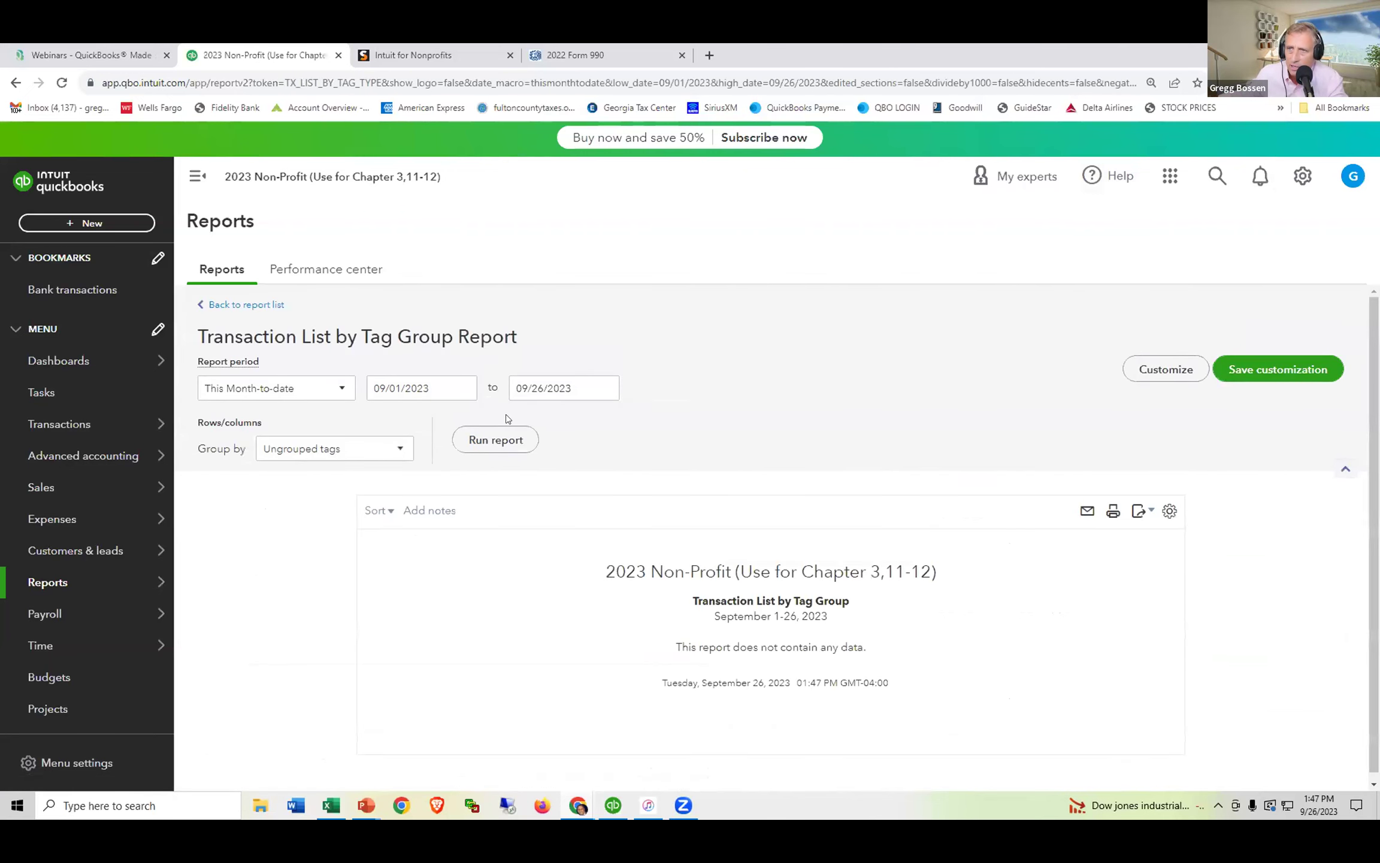
Step: Run the report for All Dates, showing GA $675.00 and SC $1,000.00
click(339, 389)
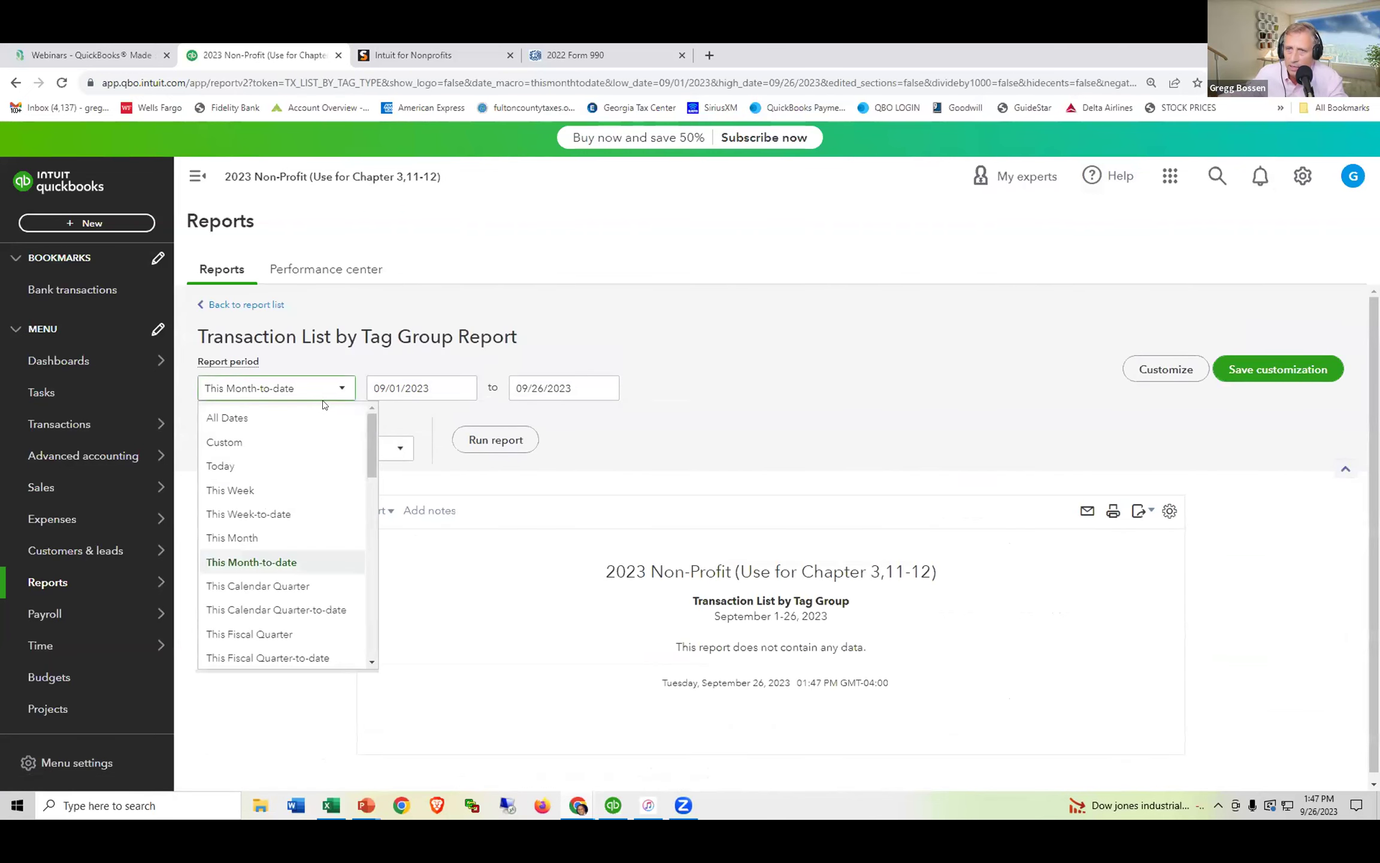
click(368, 415)
click(477, 441)
scroll(476, 440, down, 2)
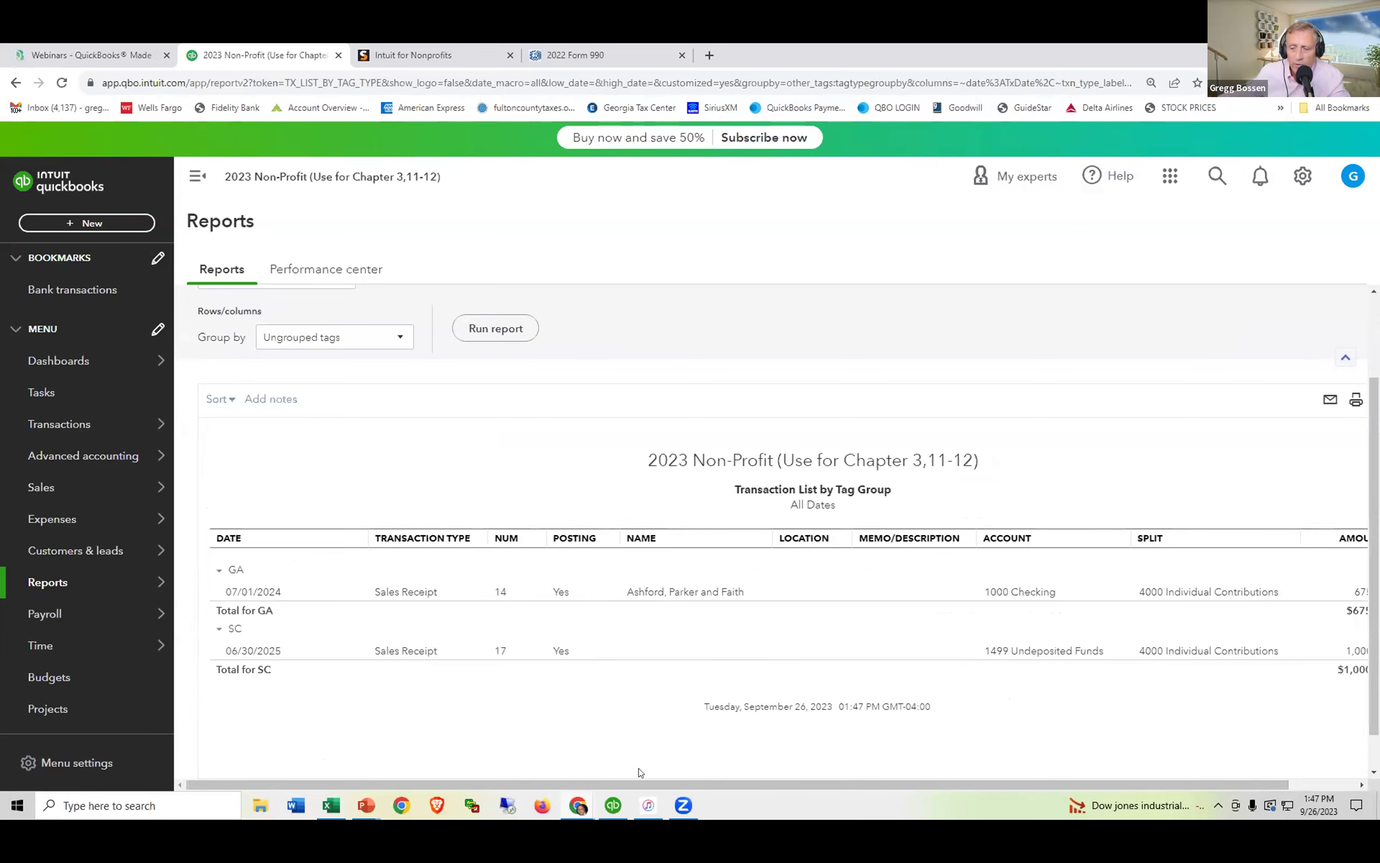
click(135, 226)
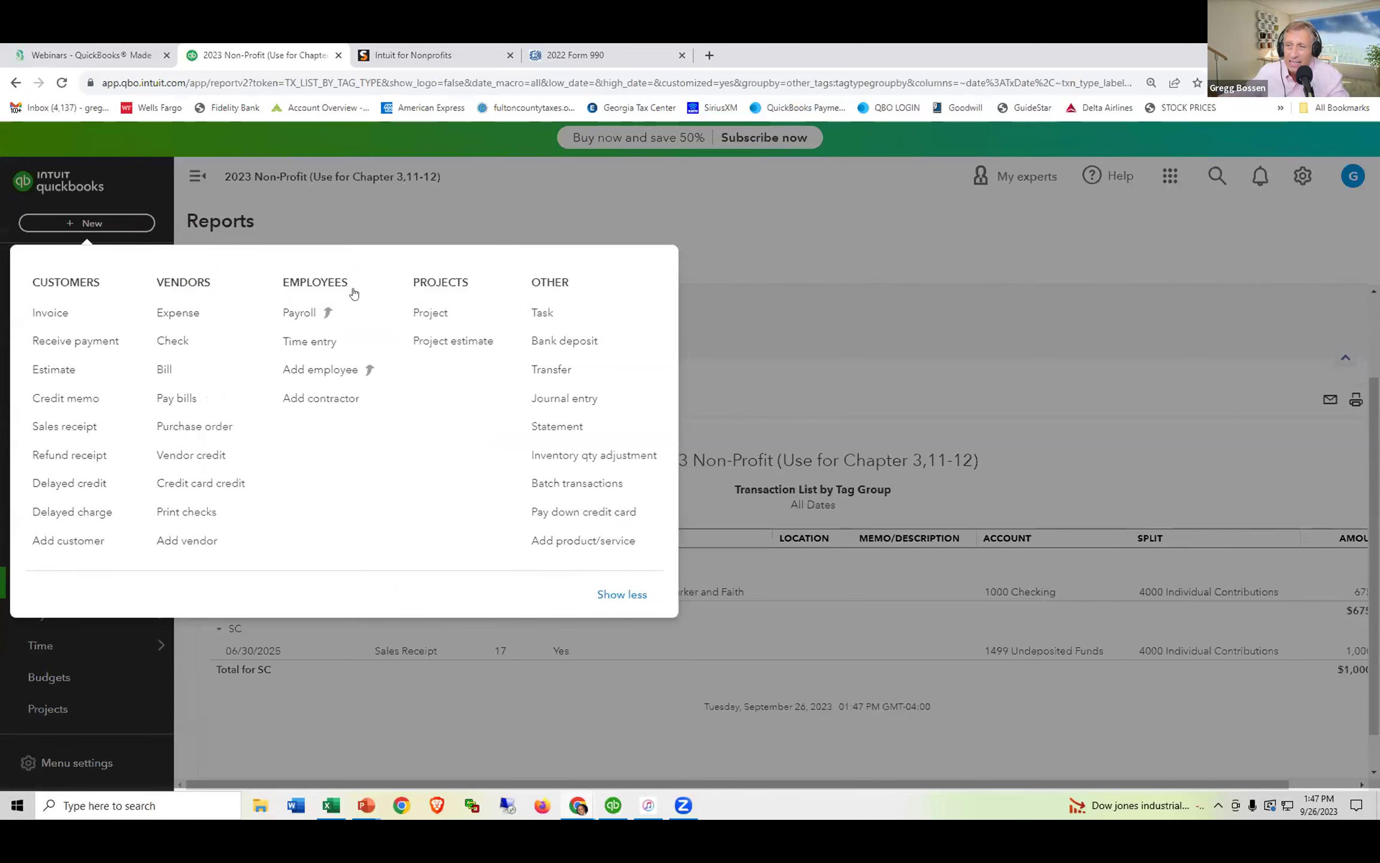
click(563, 340)
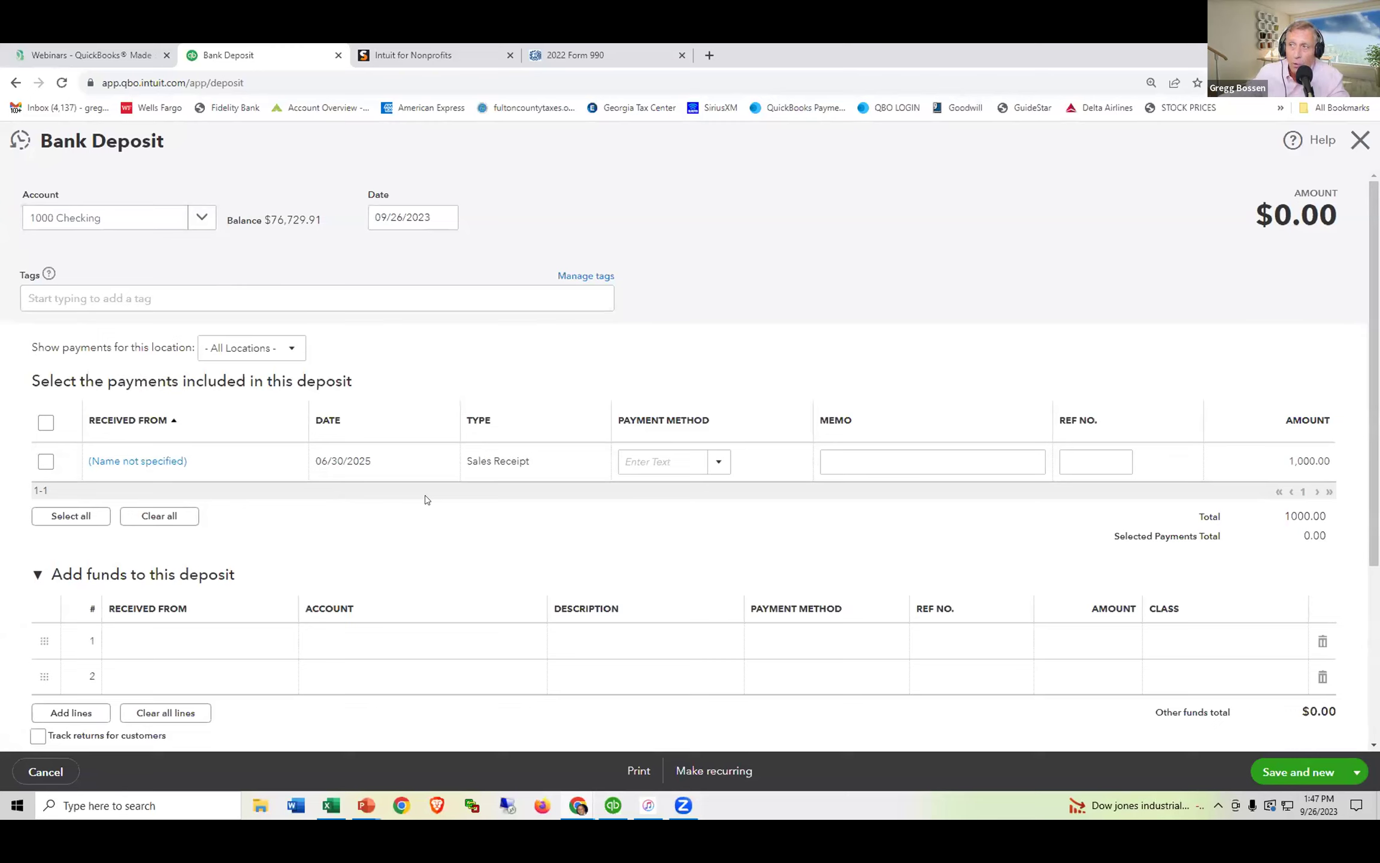
click(848, 458)
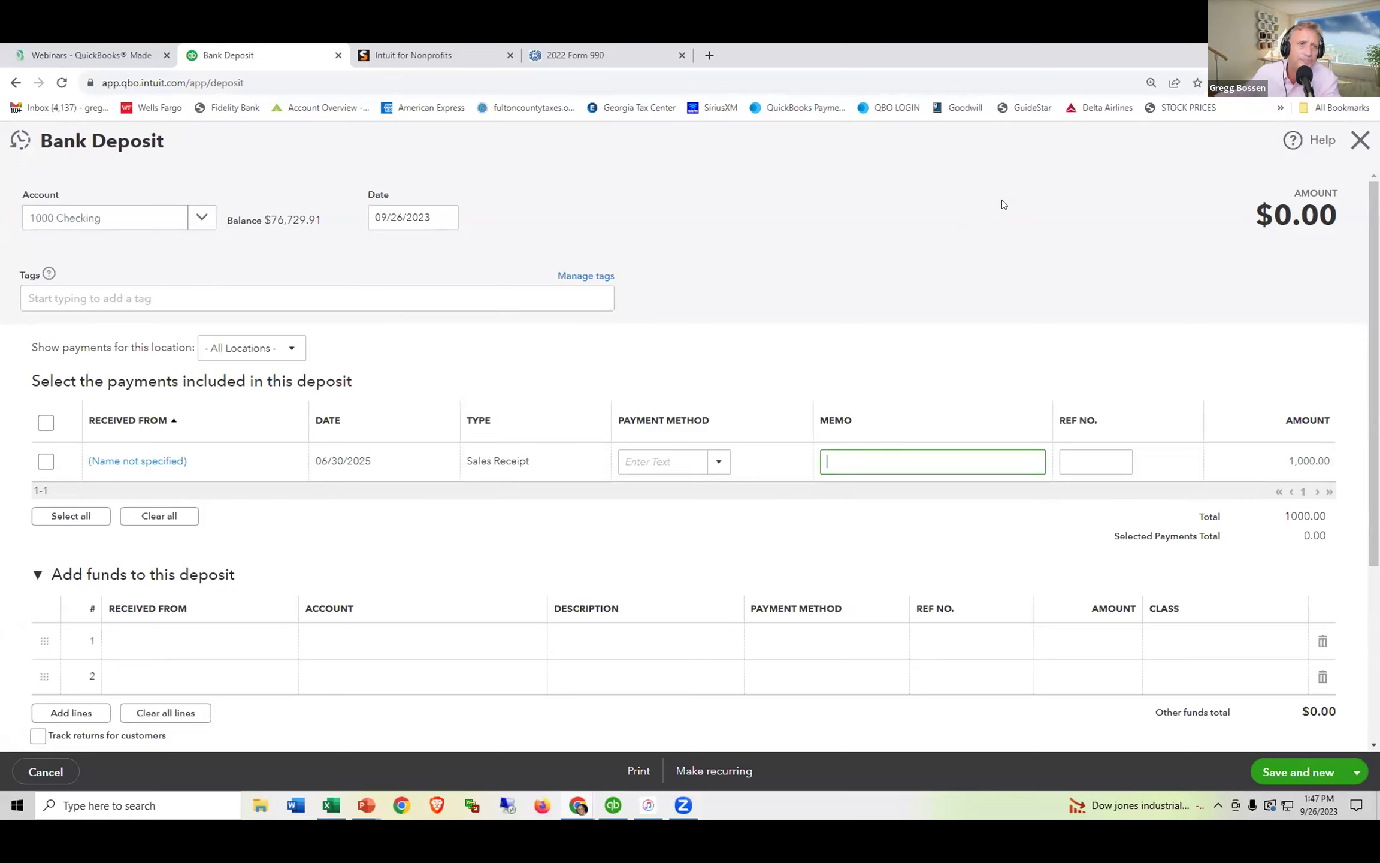
click(1360, 139)
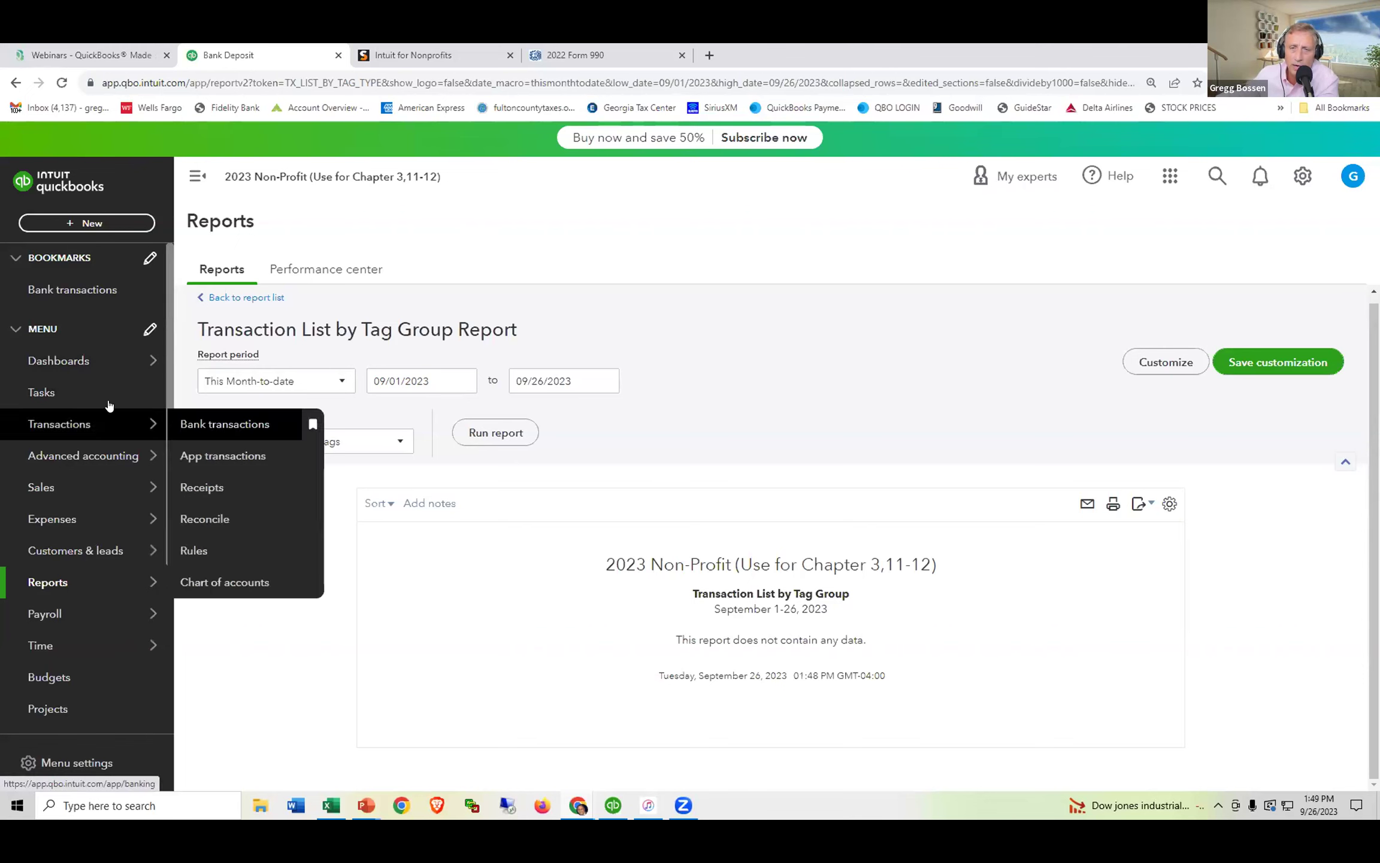
Step: Open the duplicate donor's record from the Customers list
mouse_move(67, 484)
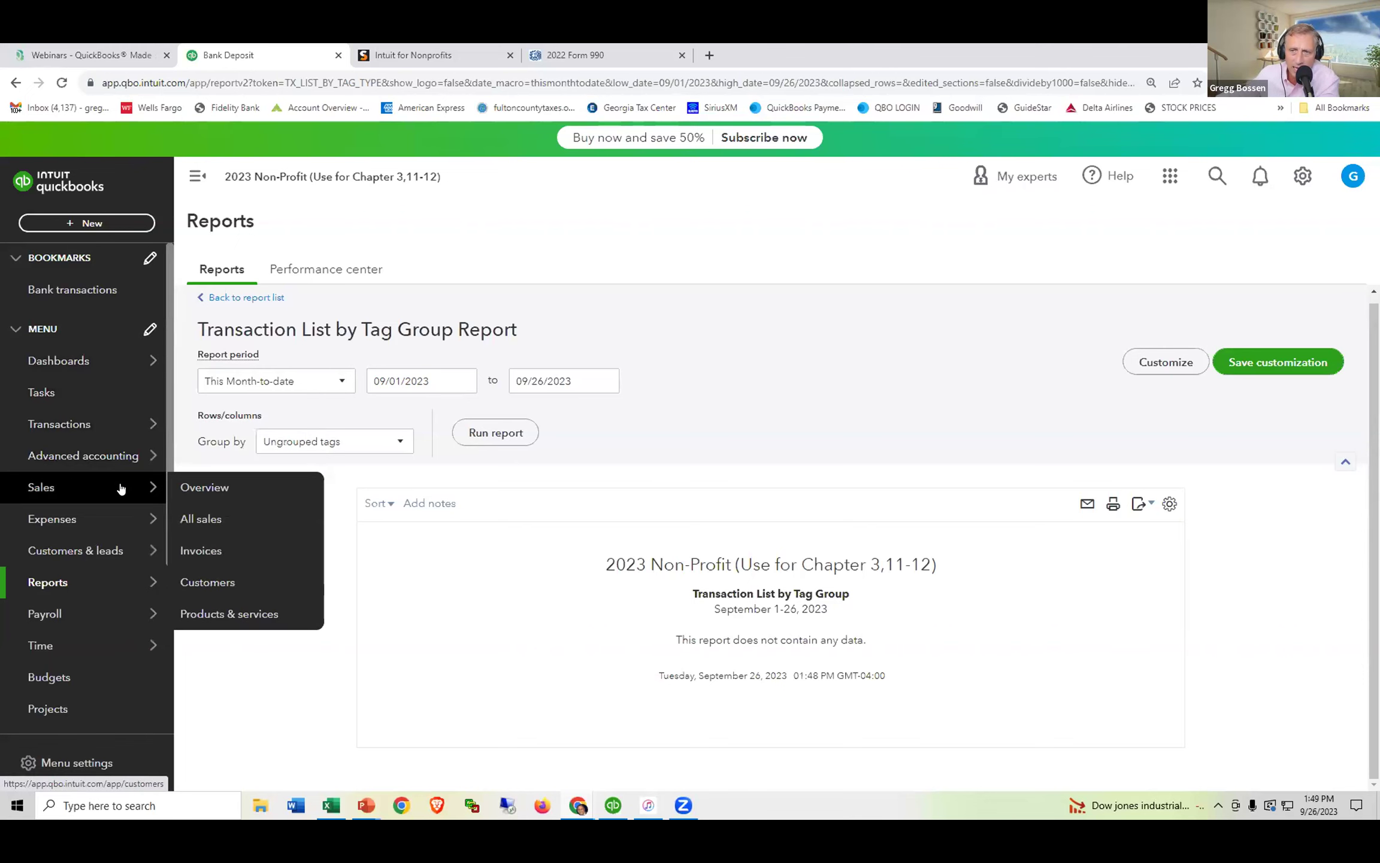
click(202, 583)
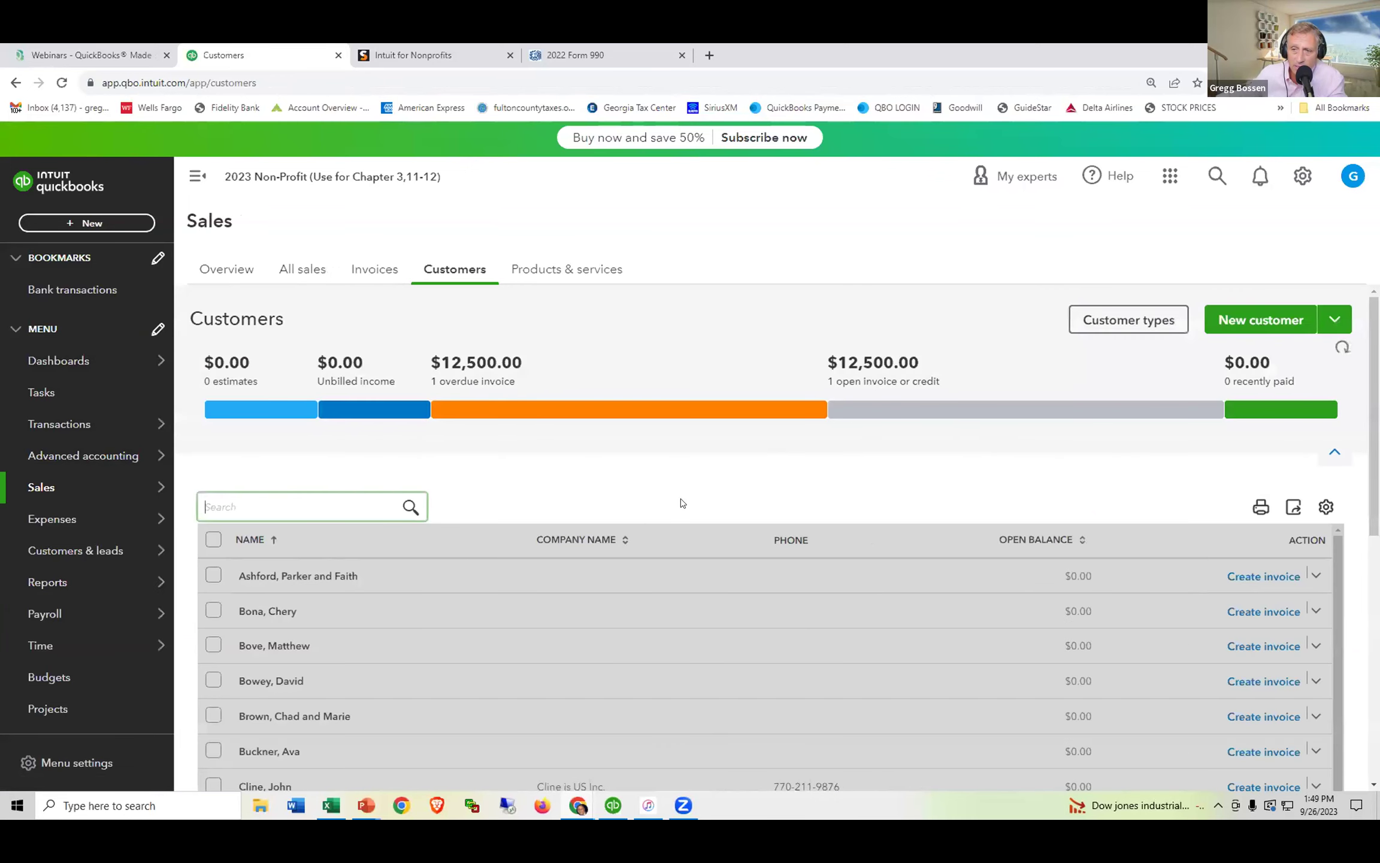
scroll(672, 624, down, 1)
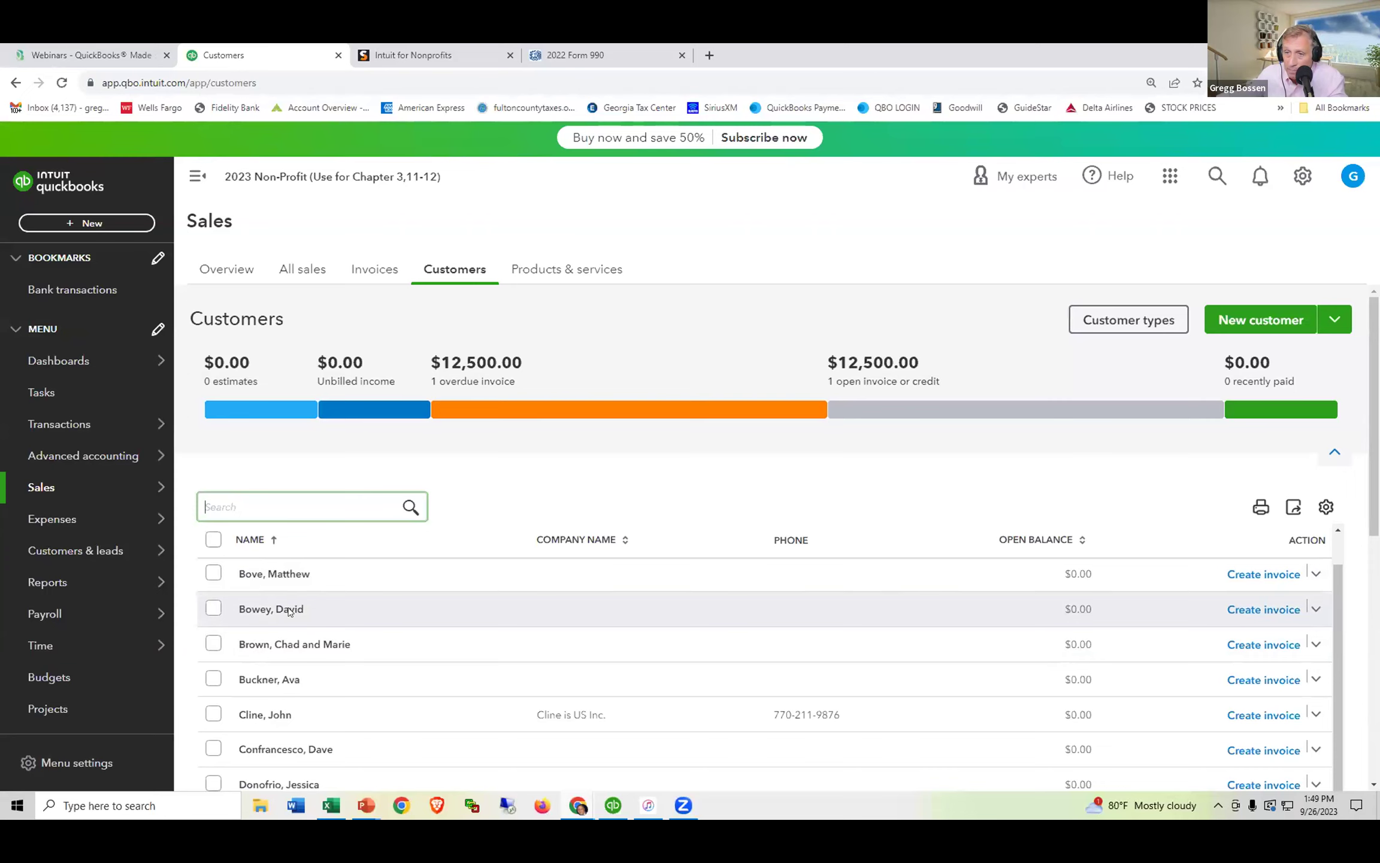
click(291, 574)
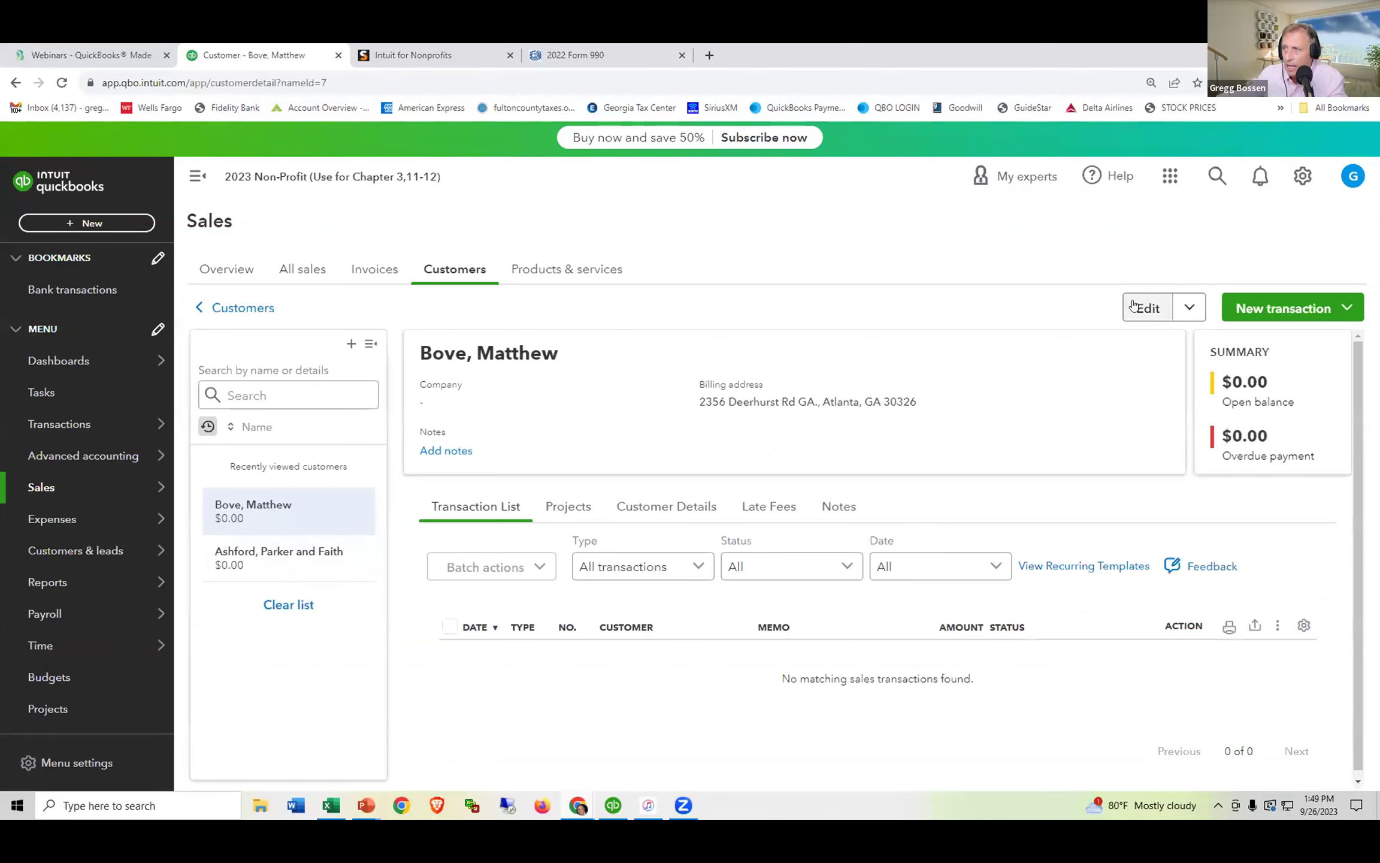
Step: Rename the duplicate's display name to the other donor's name, save, and confirm the merge
click(1130, 306)
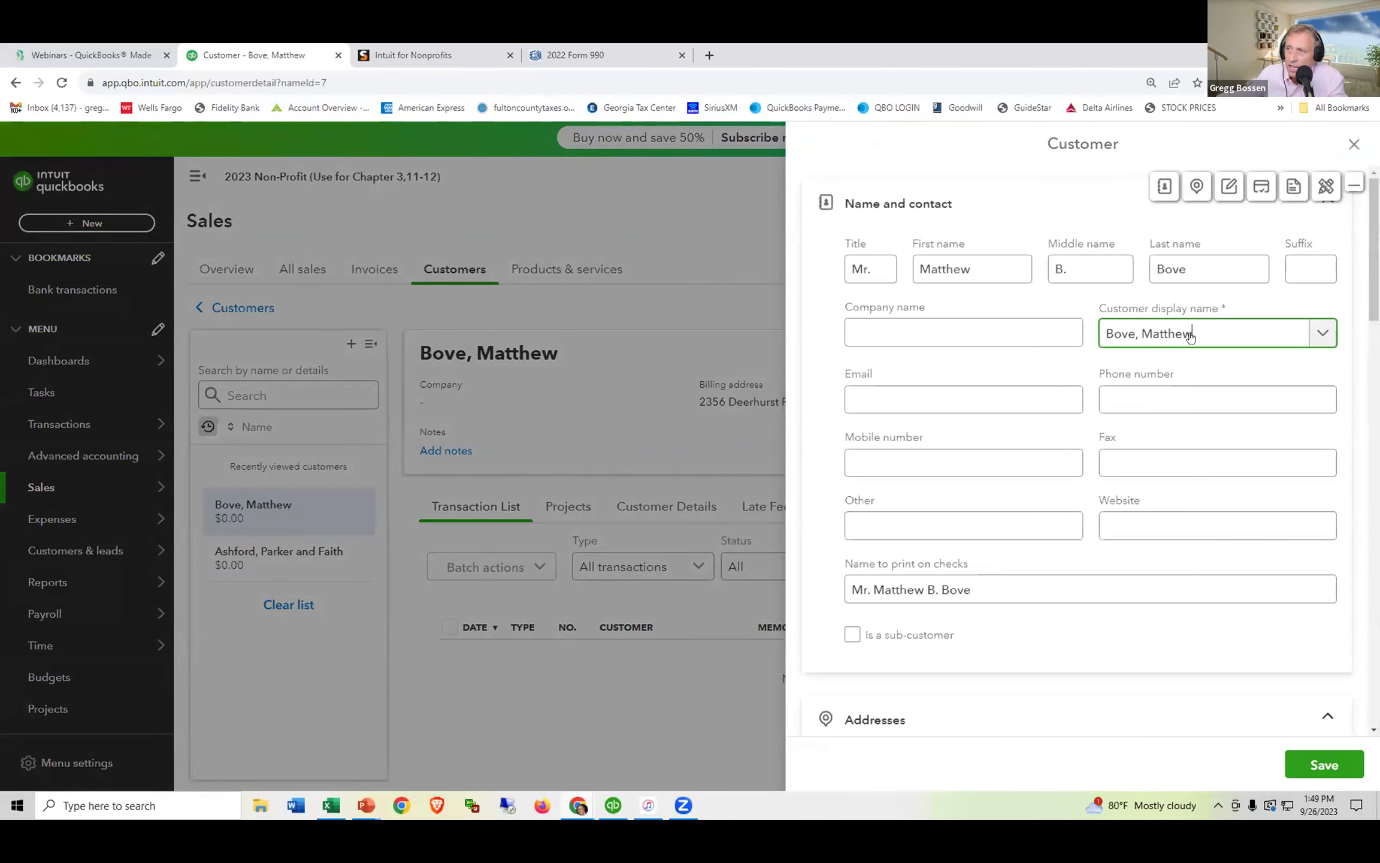
triple_click(1127, 334)
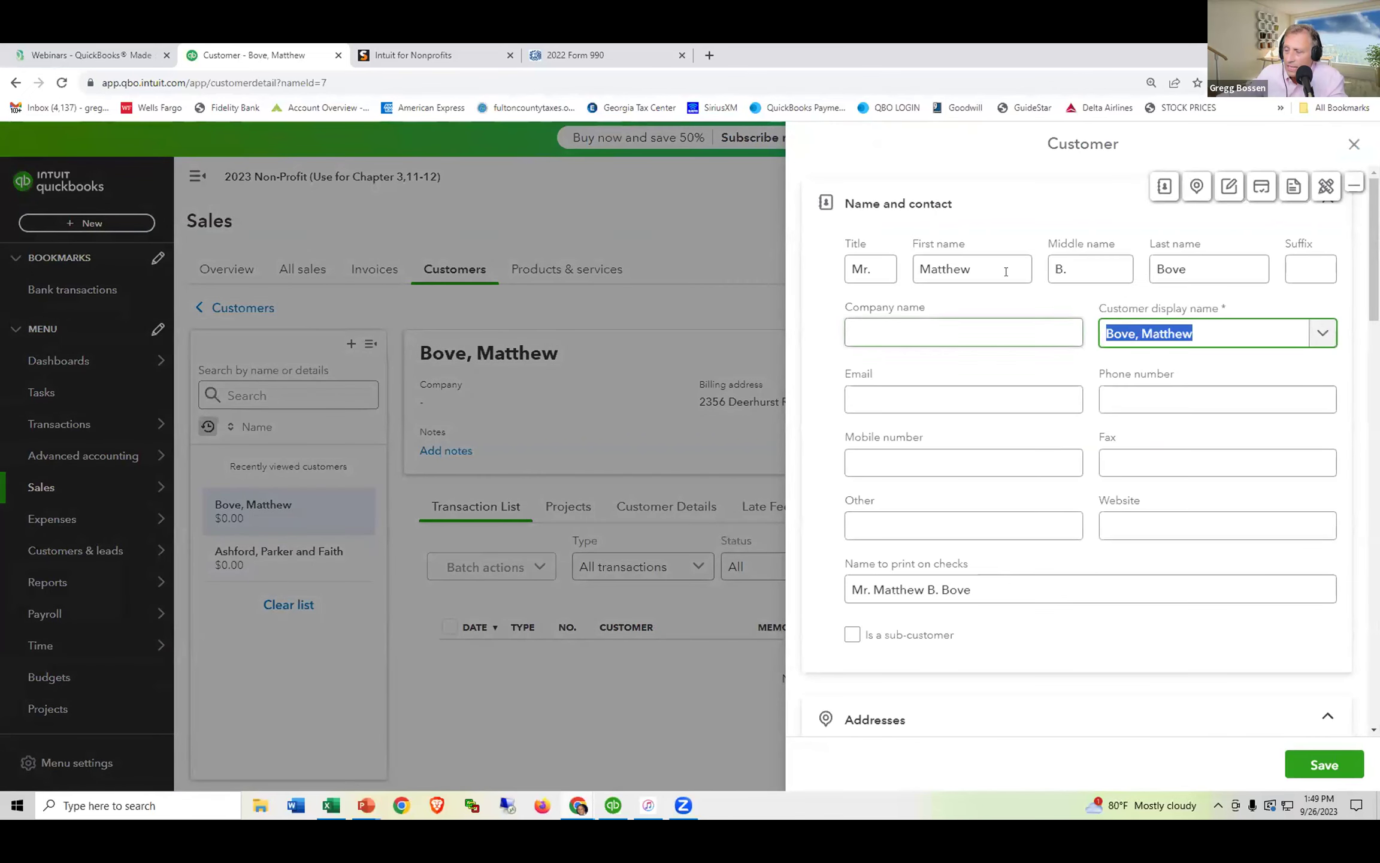
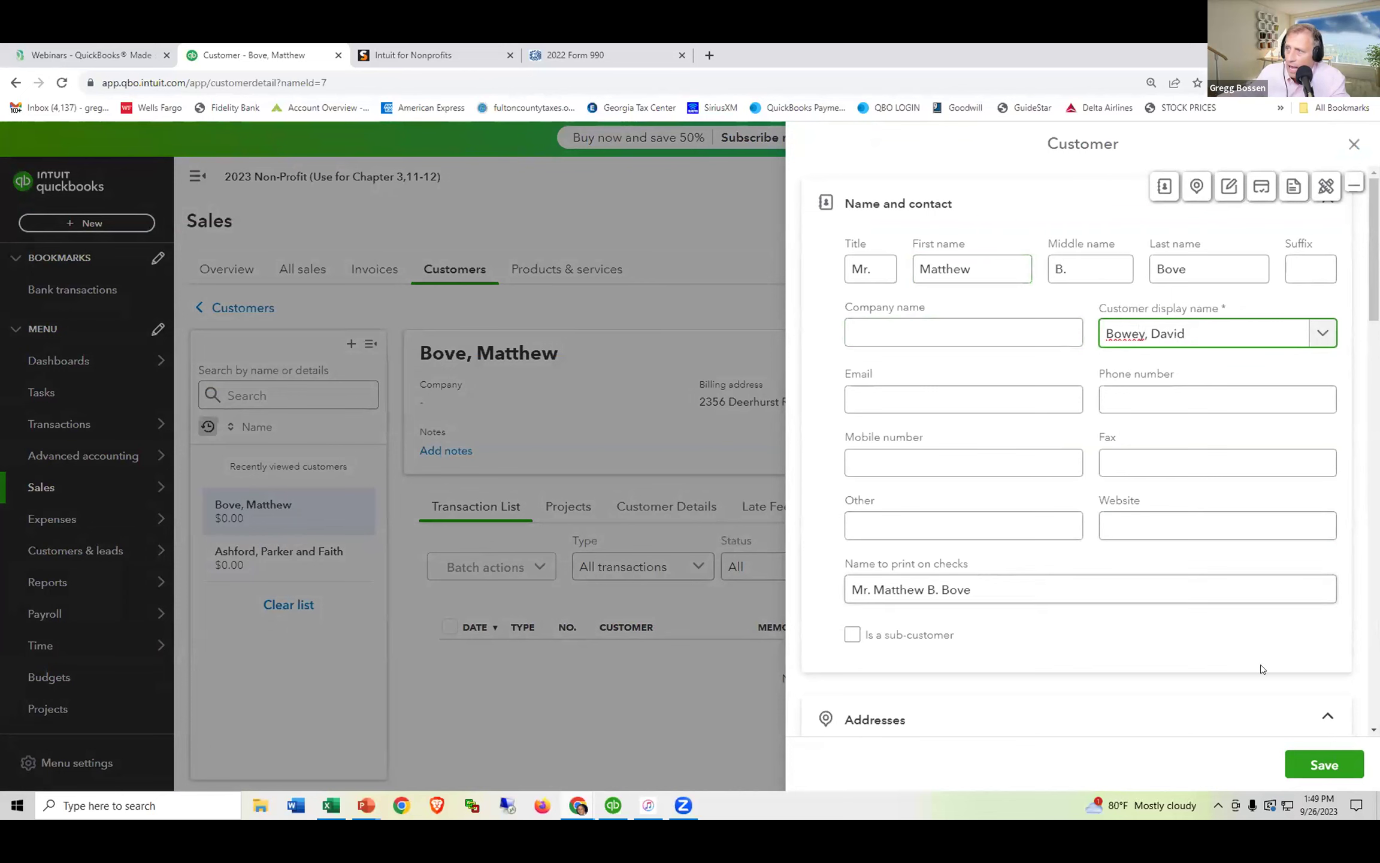
click(1310, 763)
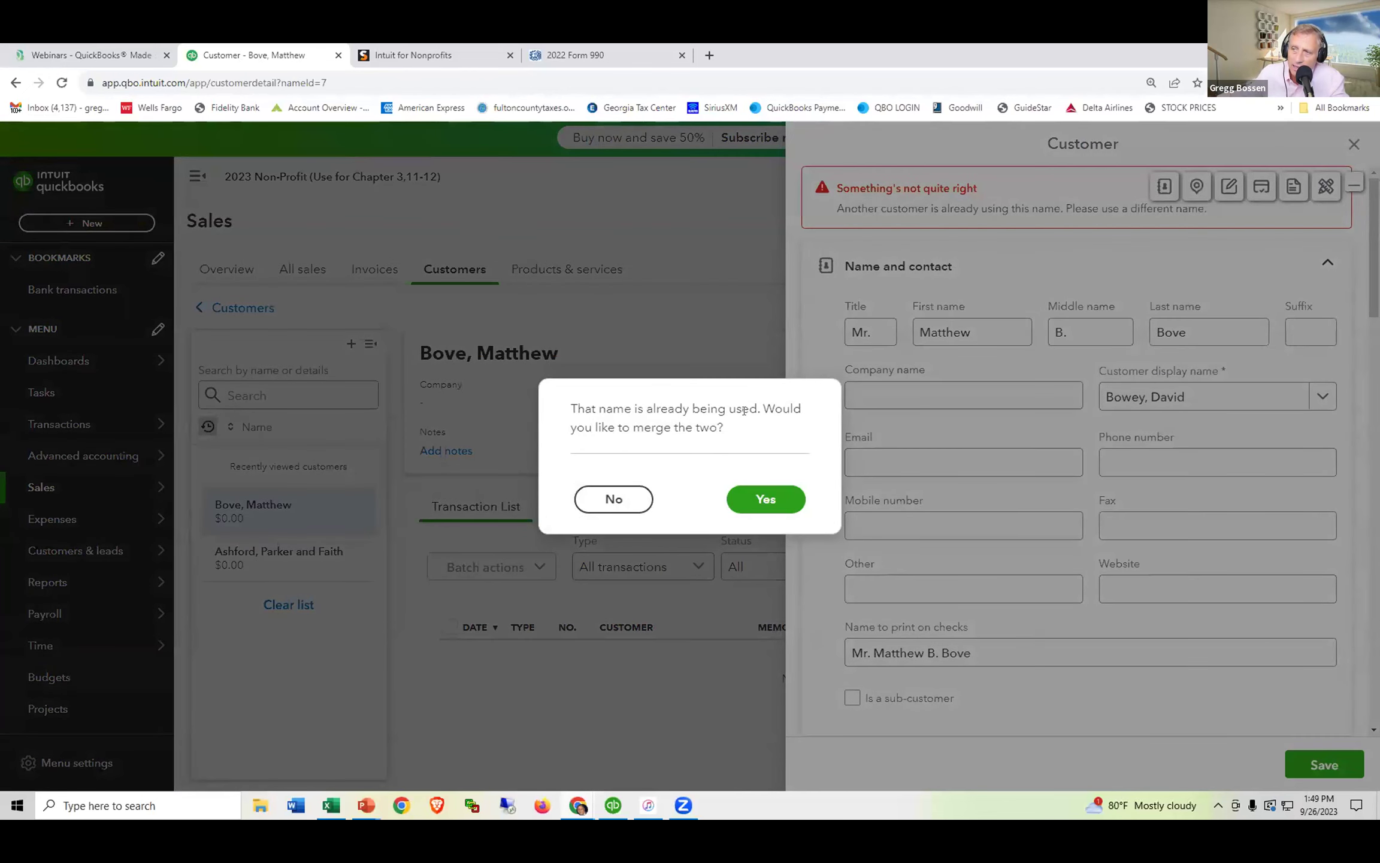
click(763, 492)
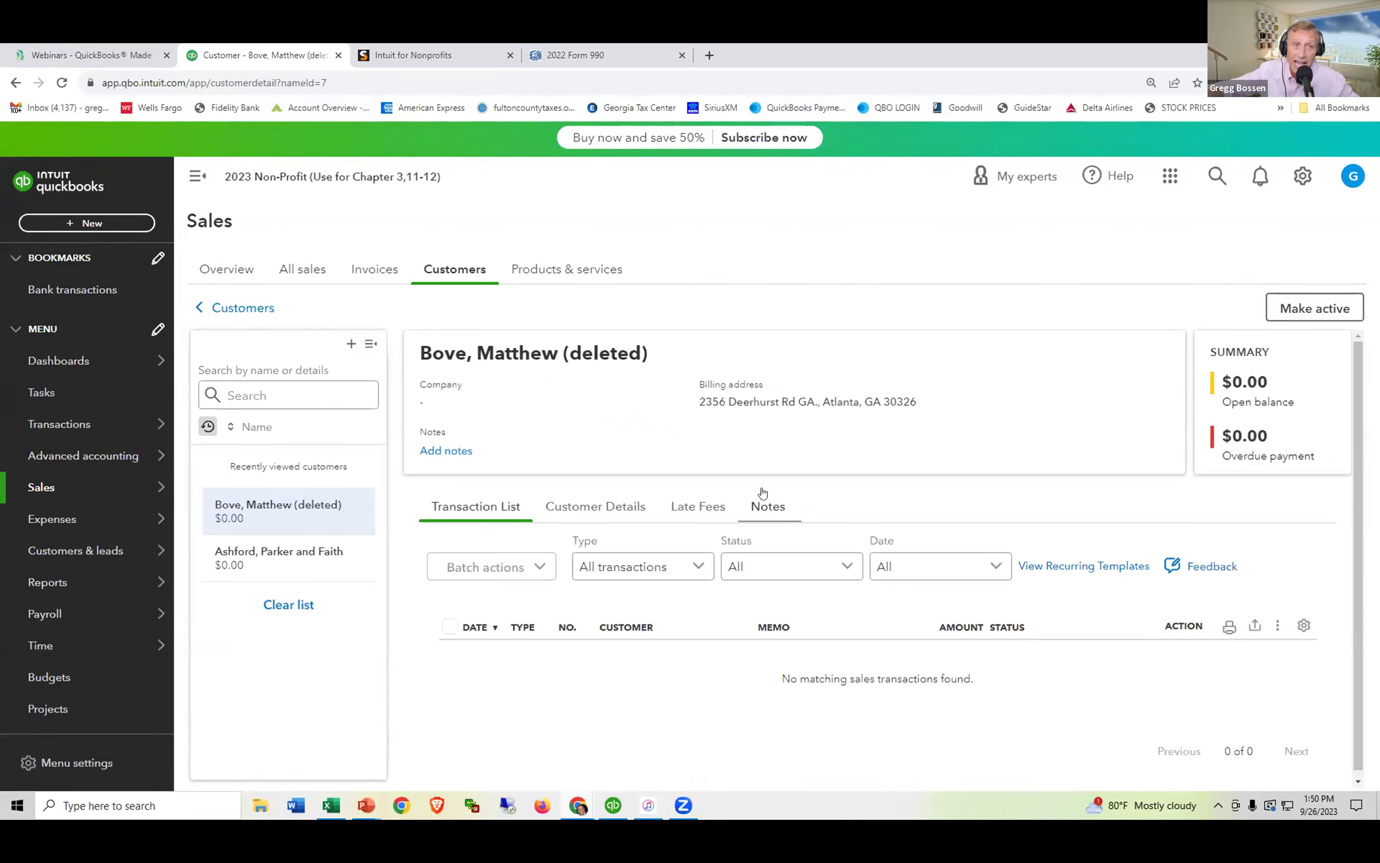
mouse_move(89, 456)
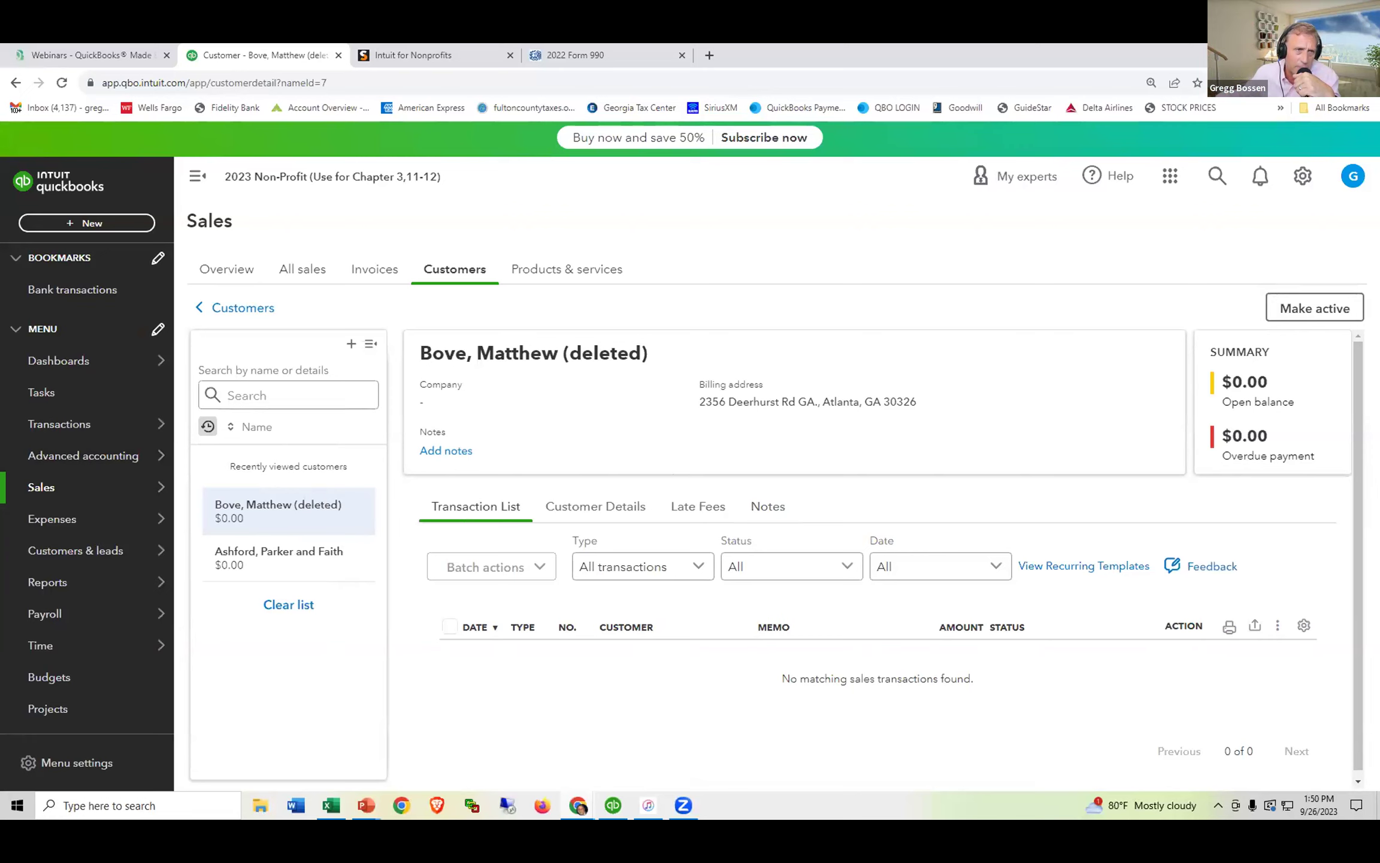
click(111, 223)
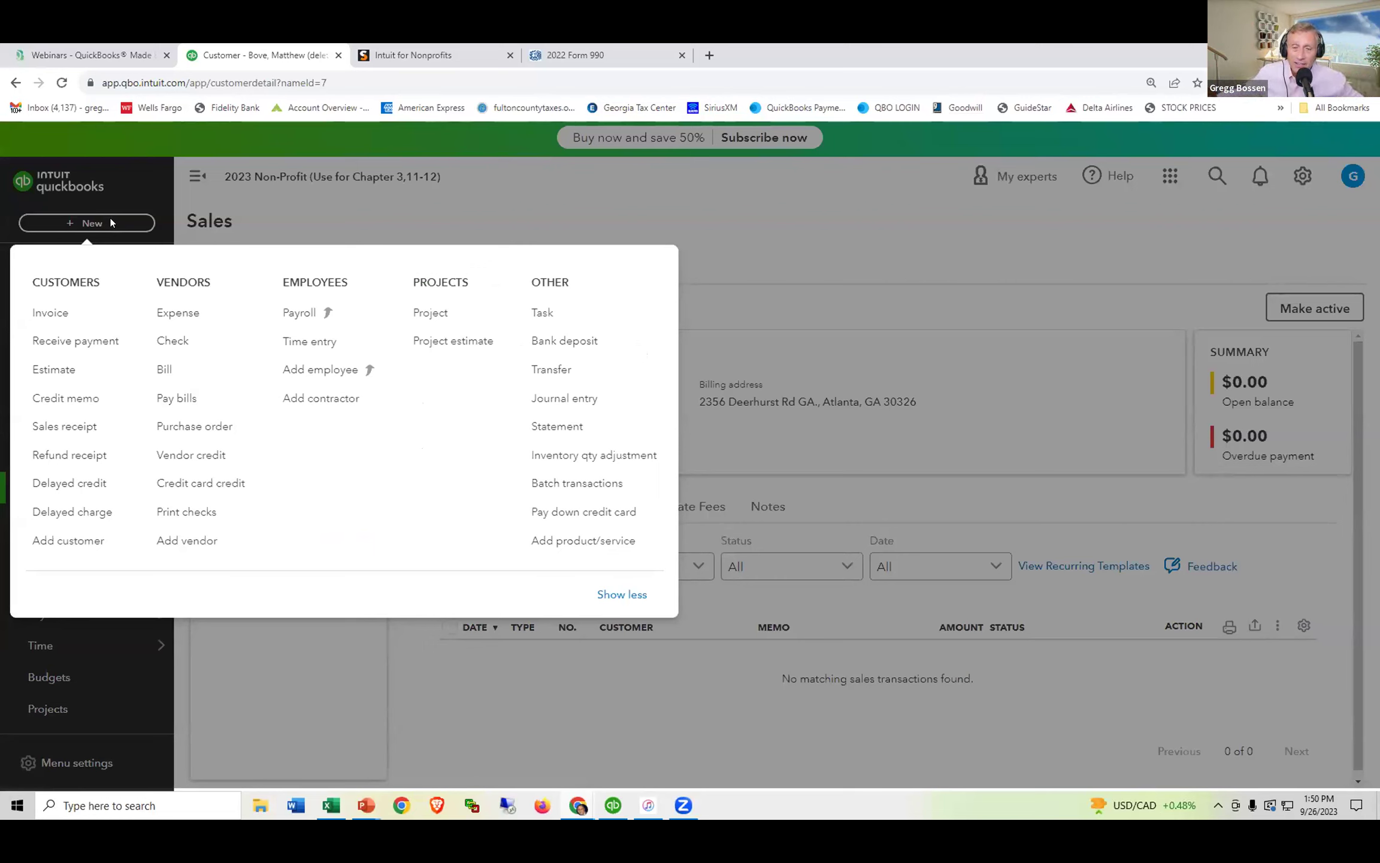
click(26, 318)
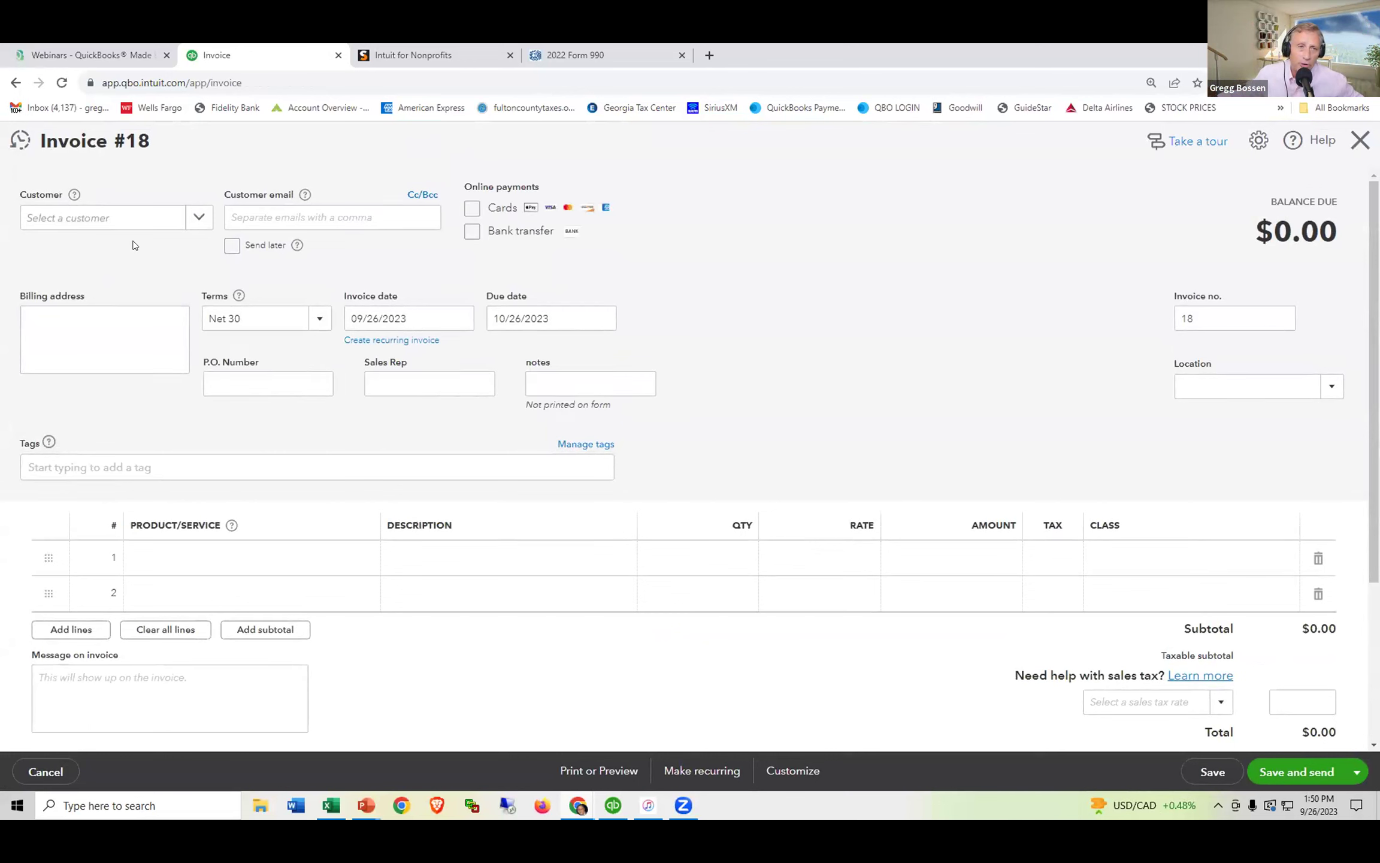
click(326, 558)
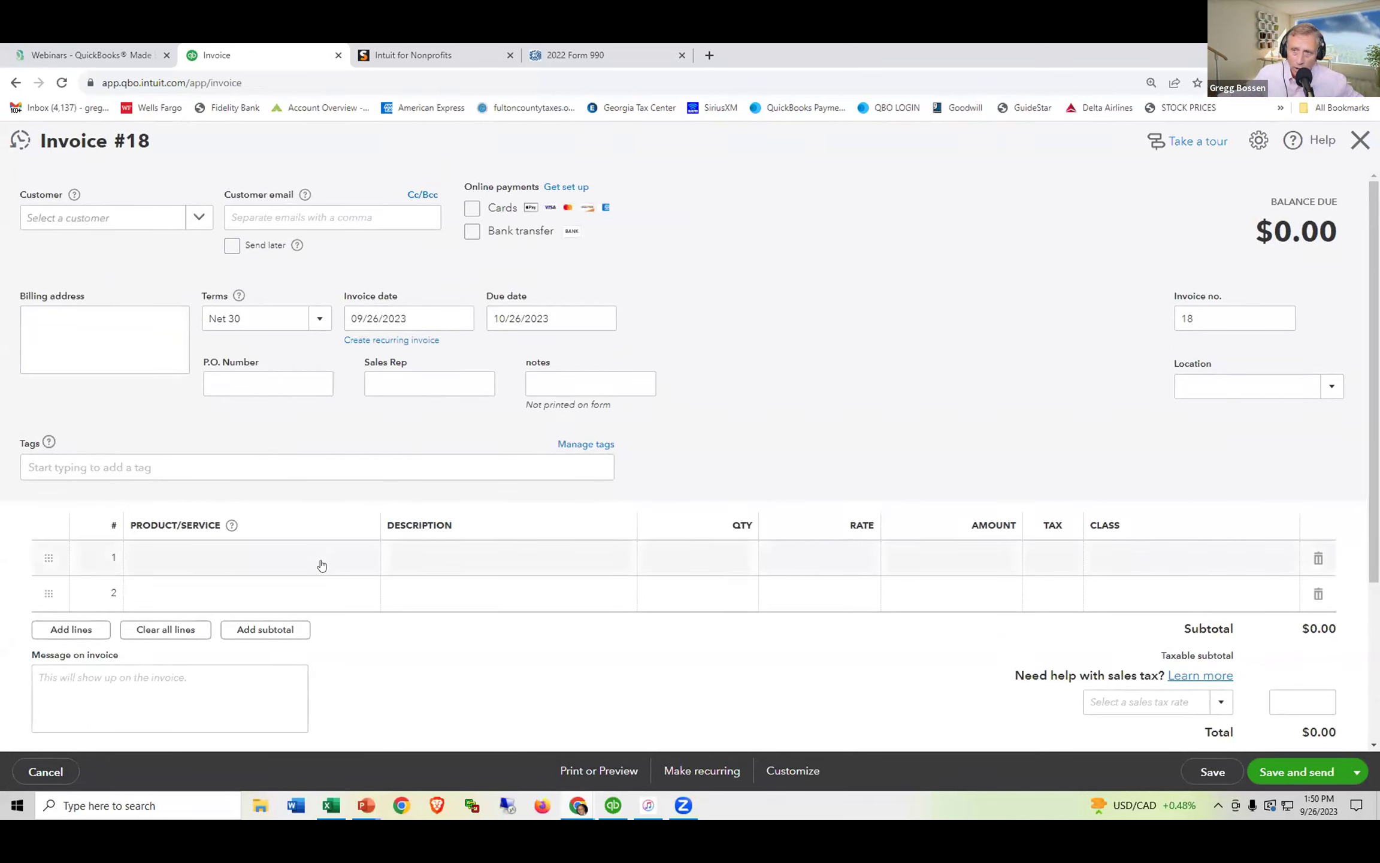
click(342, 564)
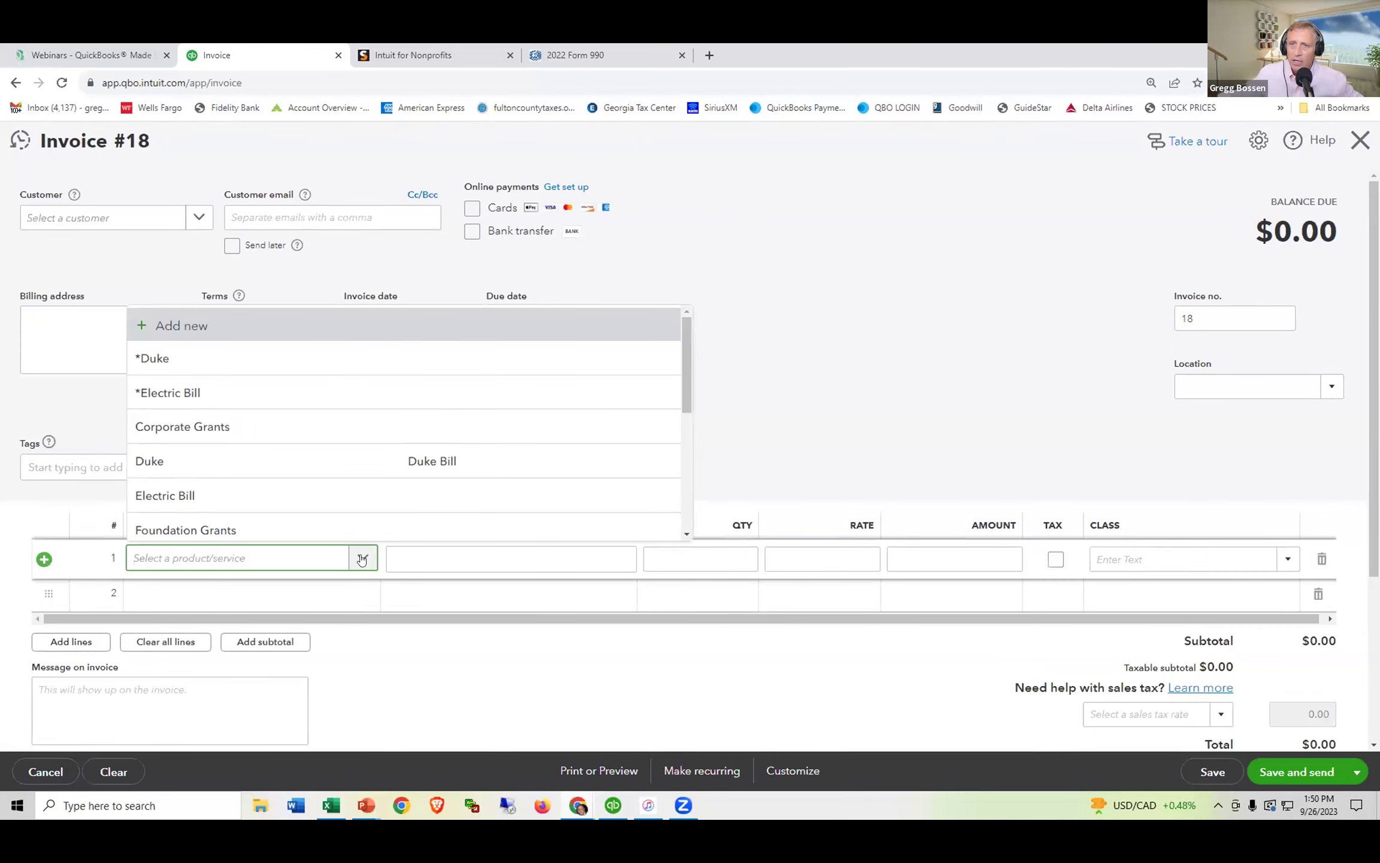
scroll(350, 501, down, 1)
scroll(350, 501, down, 3)
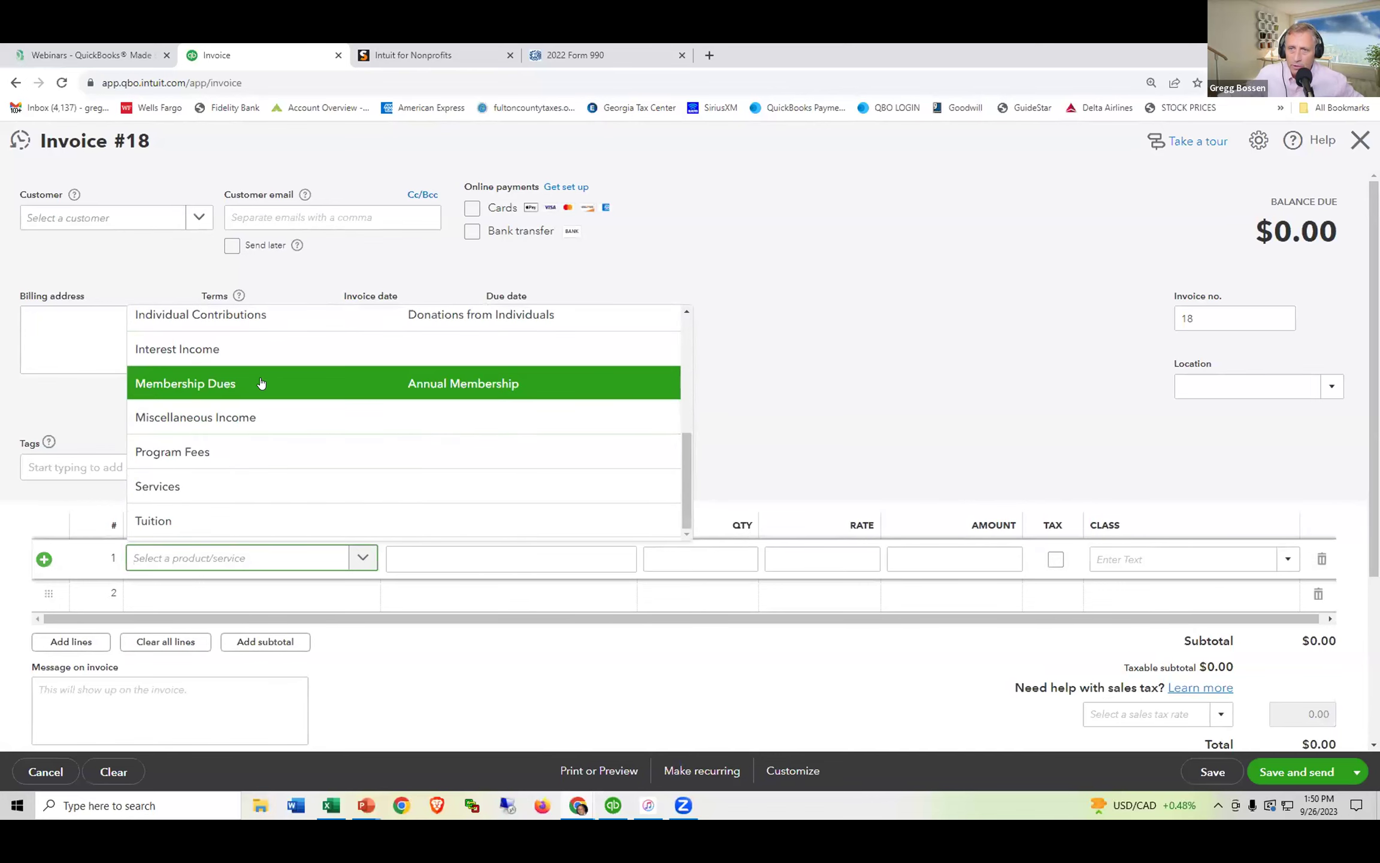
click(262, 381)
click(359, 598)
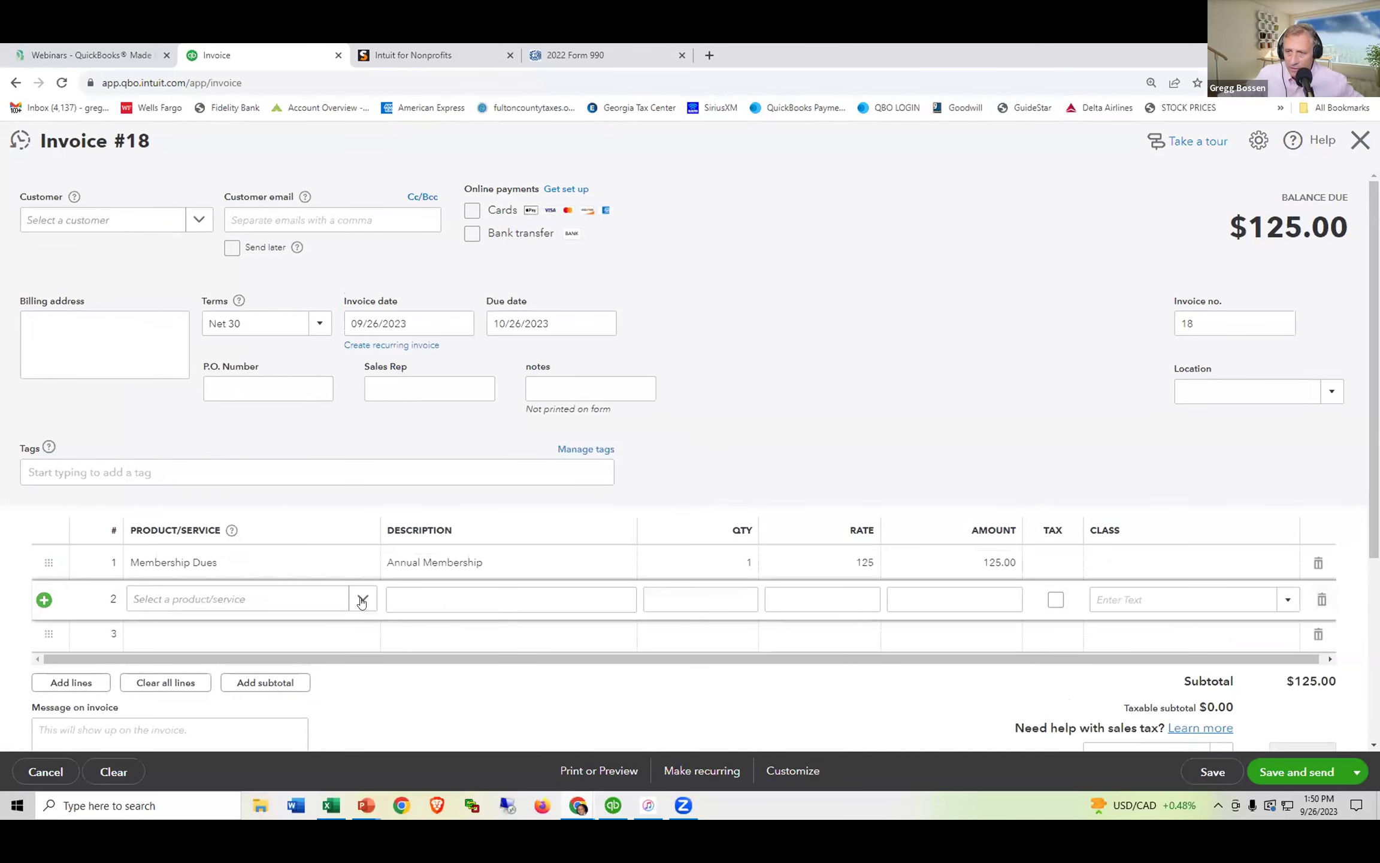
click(362, 599)
scroll(348, 534, down, 3)
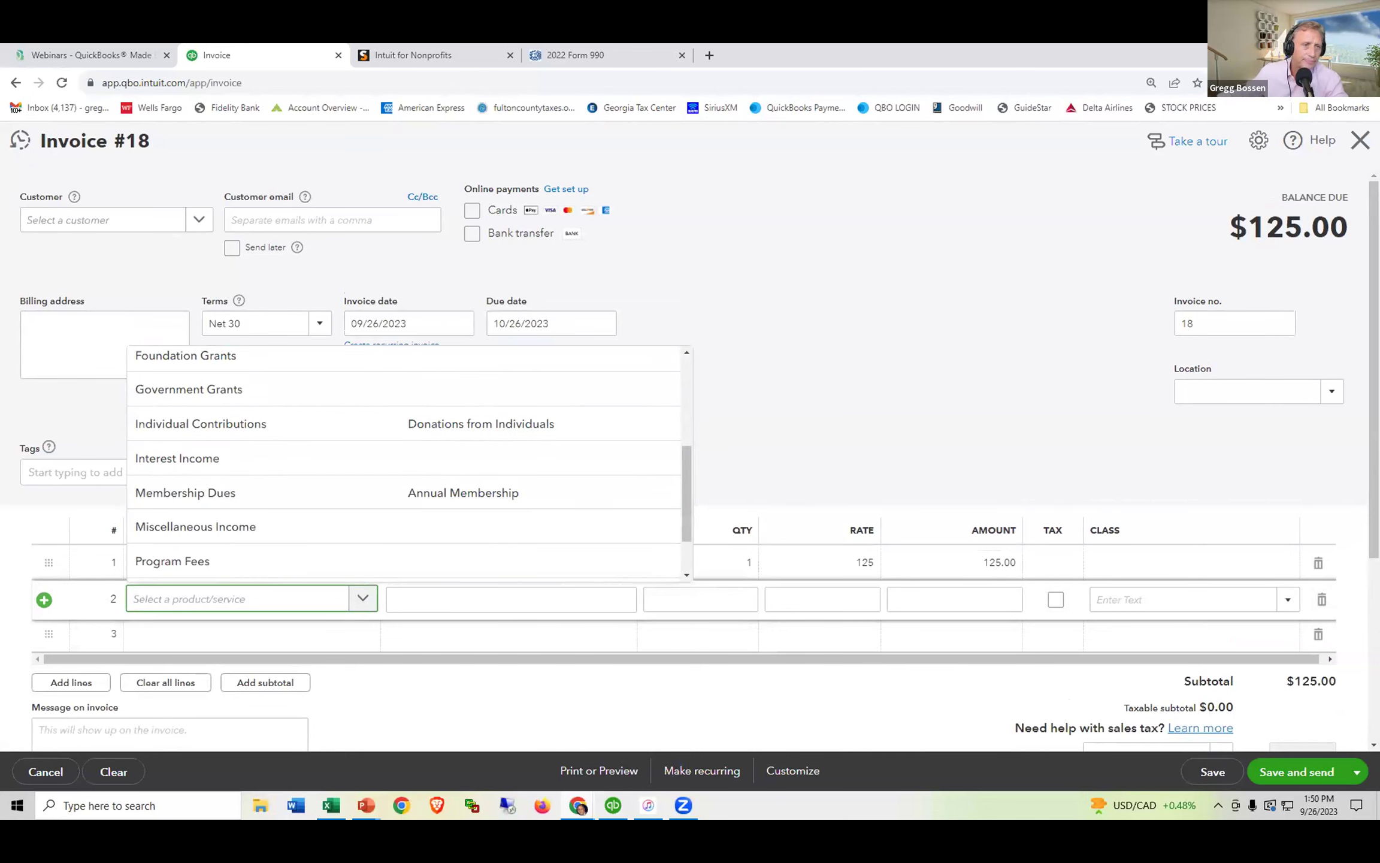
click(1359, 144)
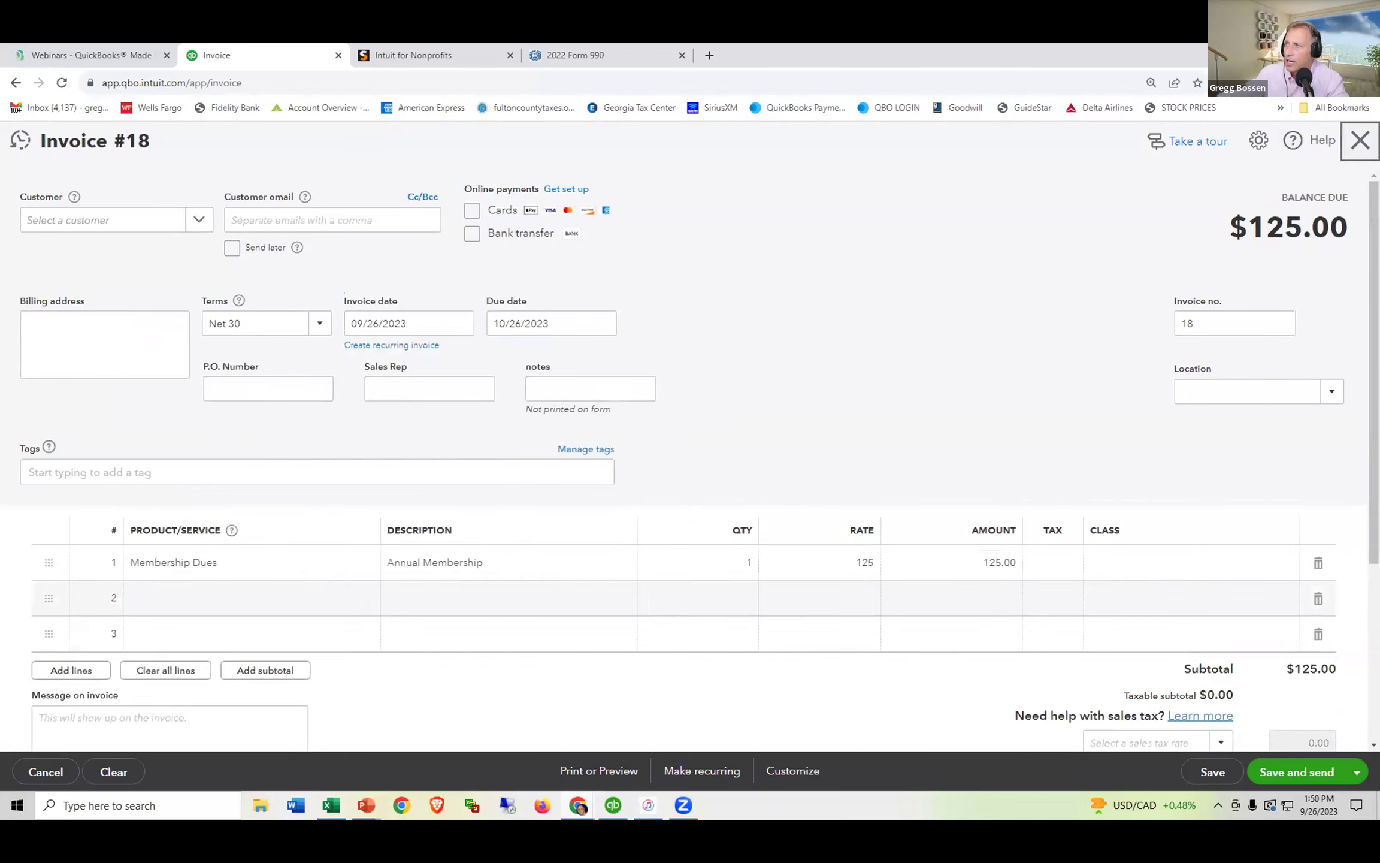
click(772, 478)
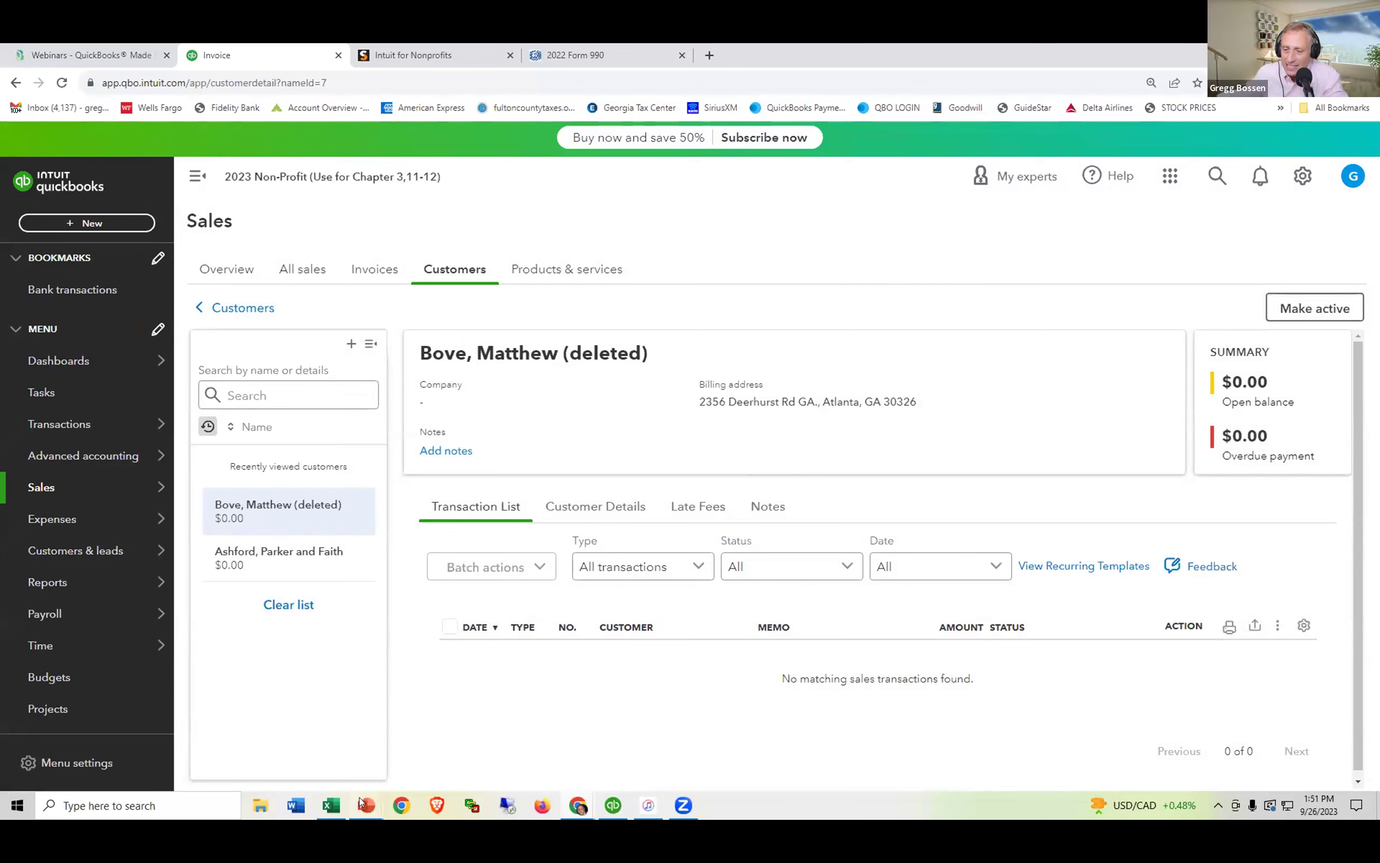
mouse_move(361, 802)
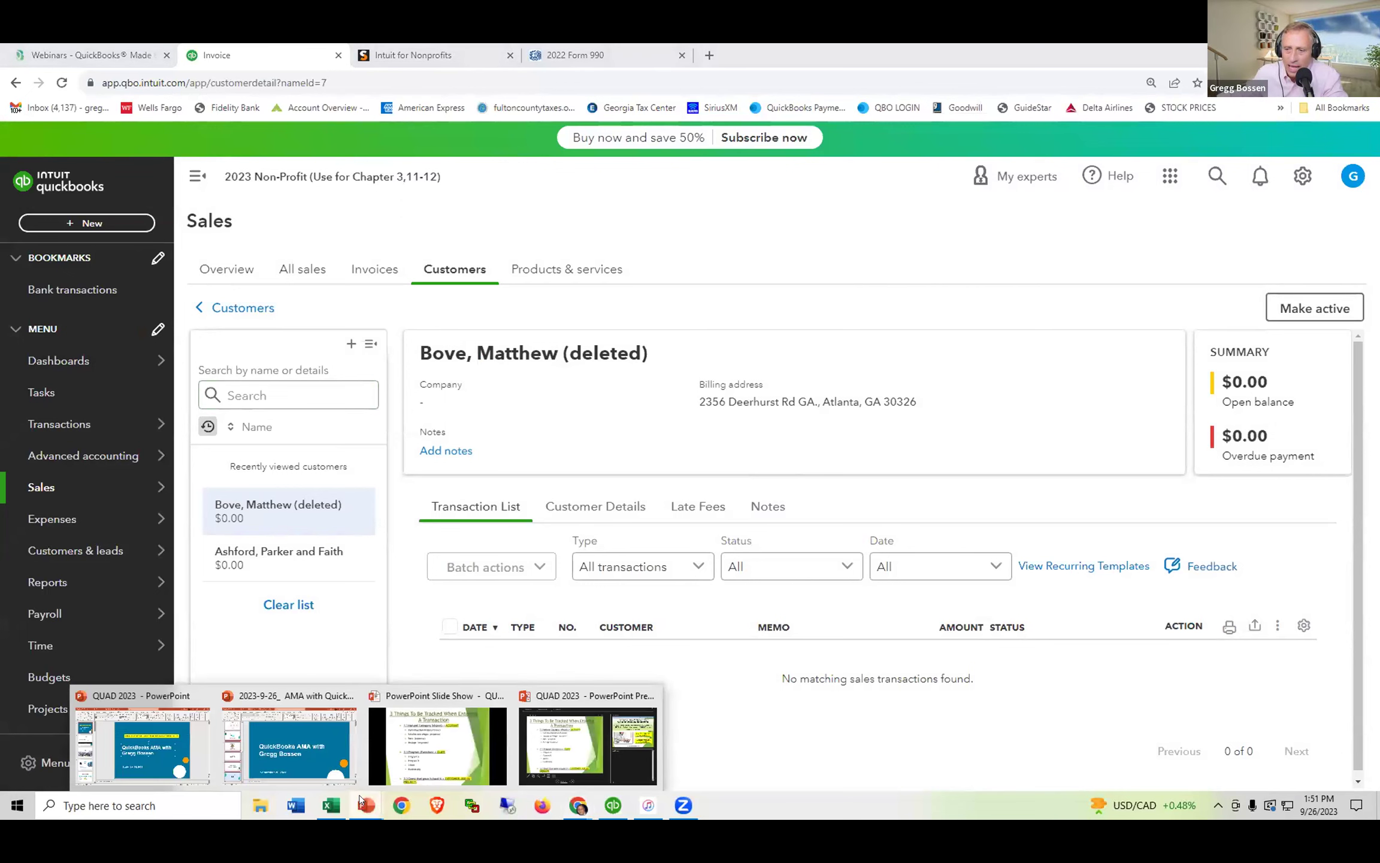
Step: Exit the PowerPoint slide show at the 'Things To Be Tracked' slide and open File Explorer
click(409, 728)
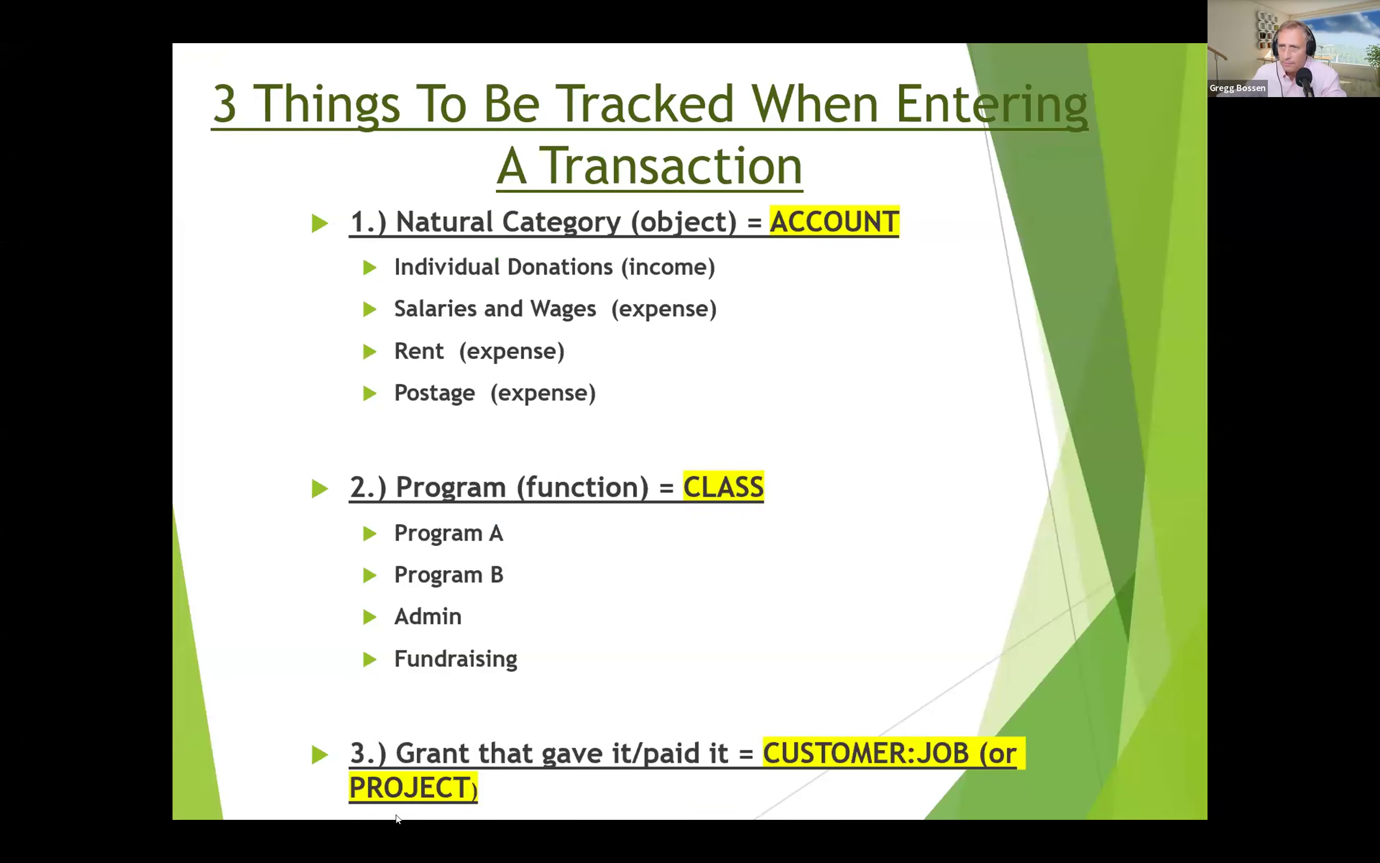
key(Escape)
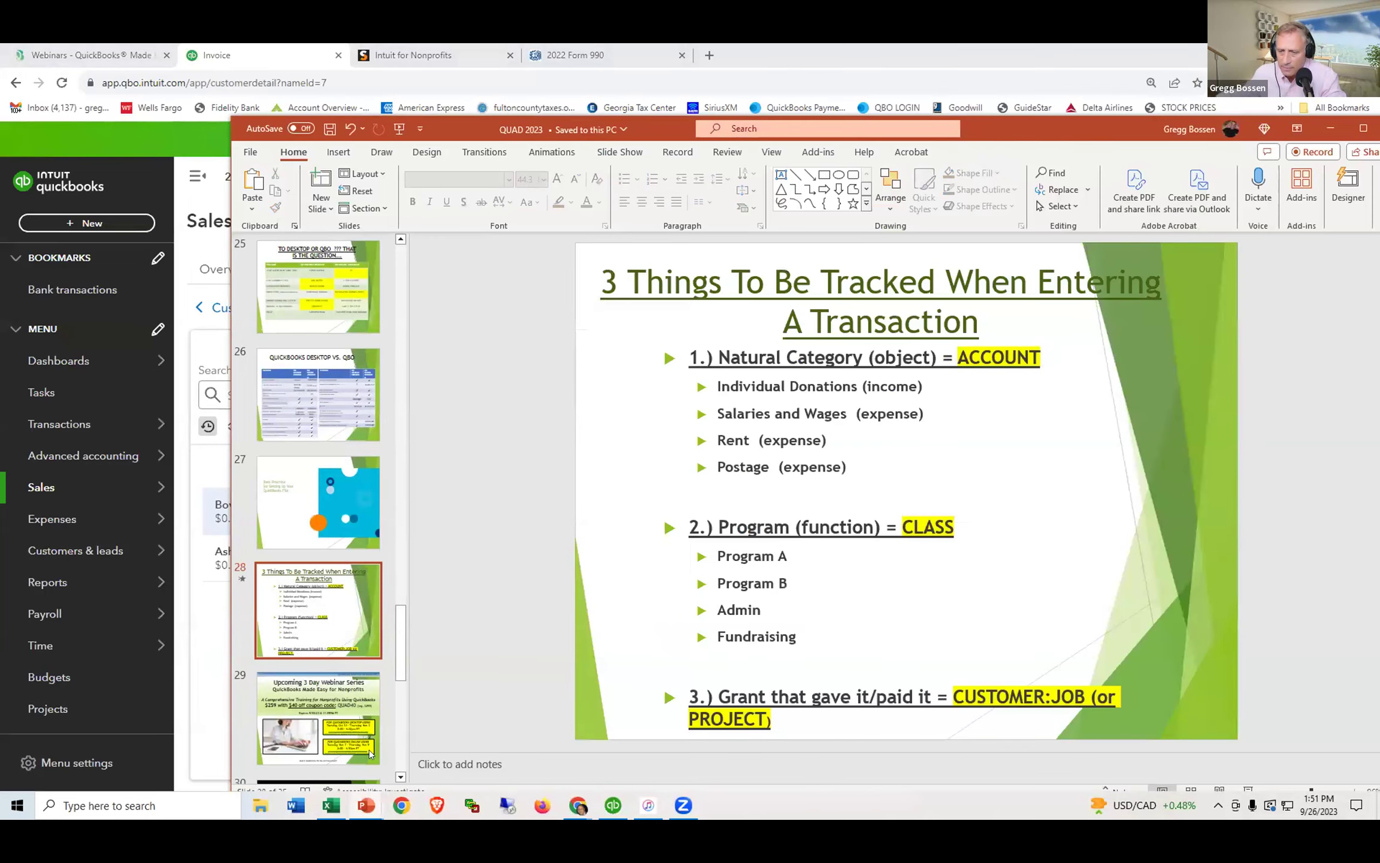
click(260, 804)
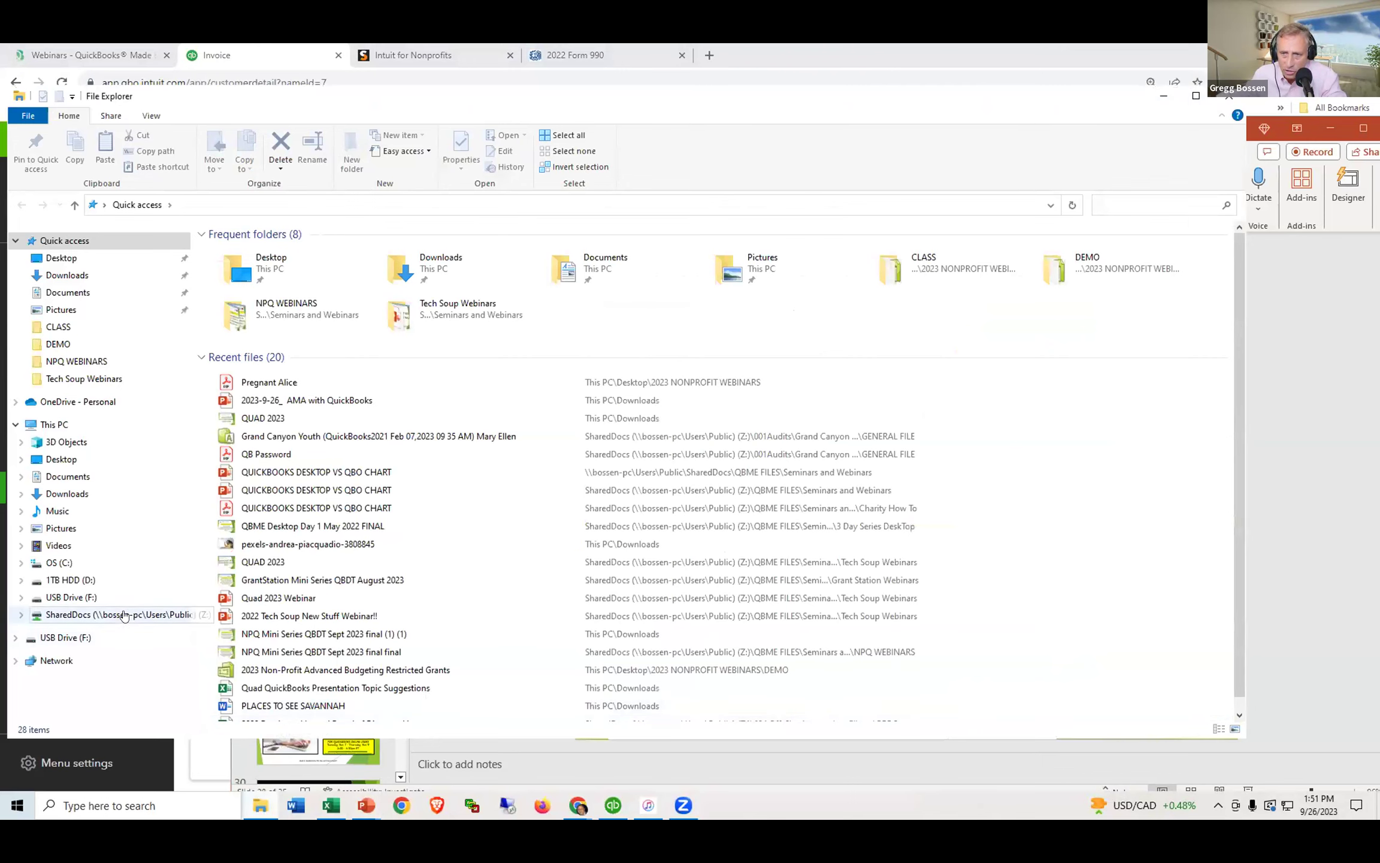
Step: Go to the SharedDocs (Z:) drive and open its QBME FILES folder
click(124, 616)
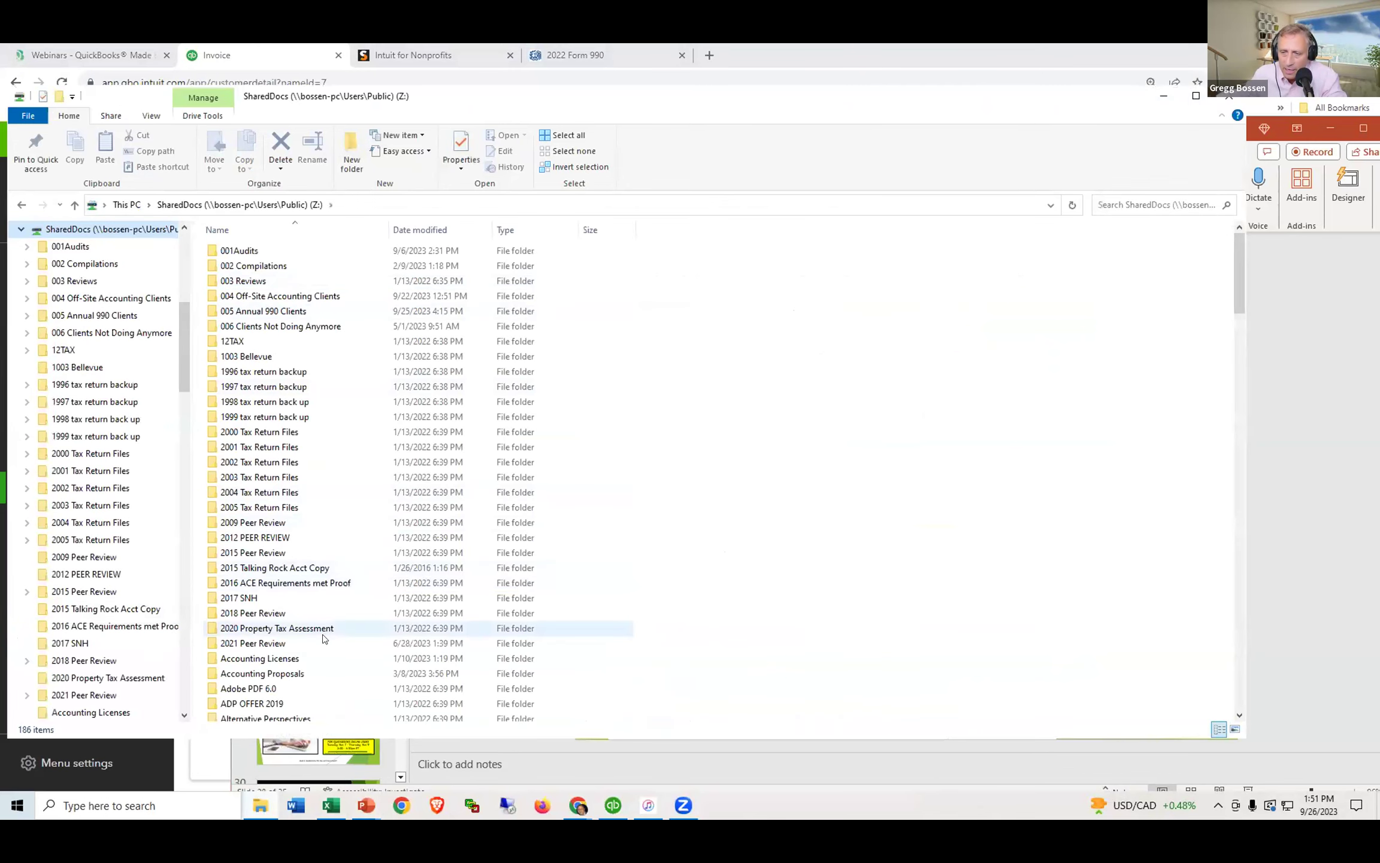
scroll(323, 639, down, 5)
scroll(322, 651, down, 1)
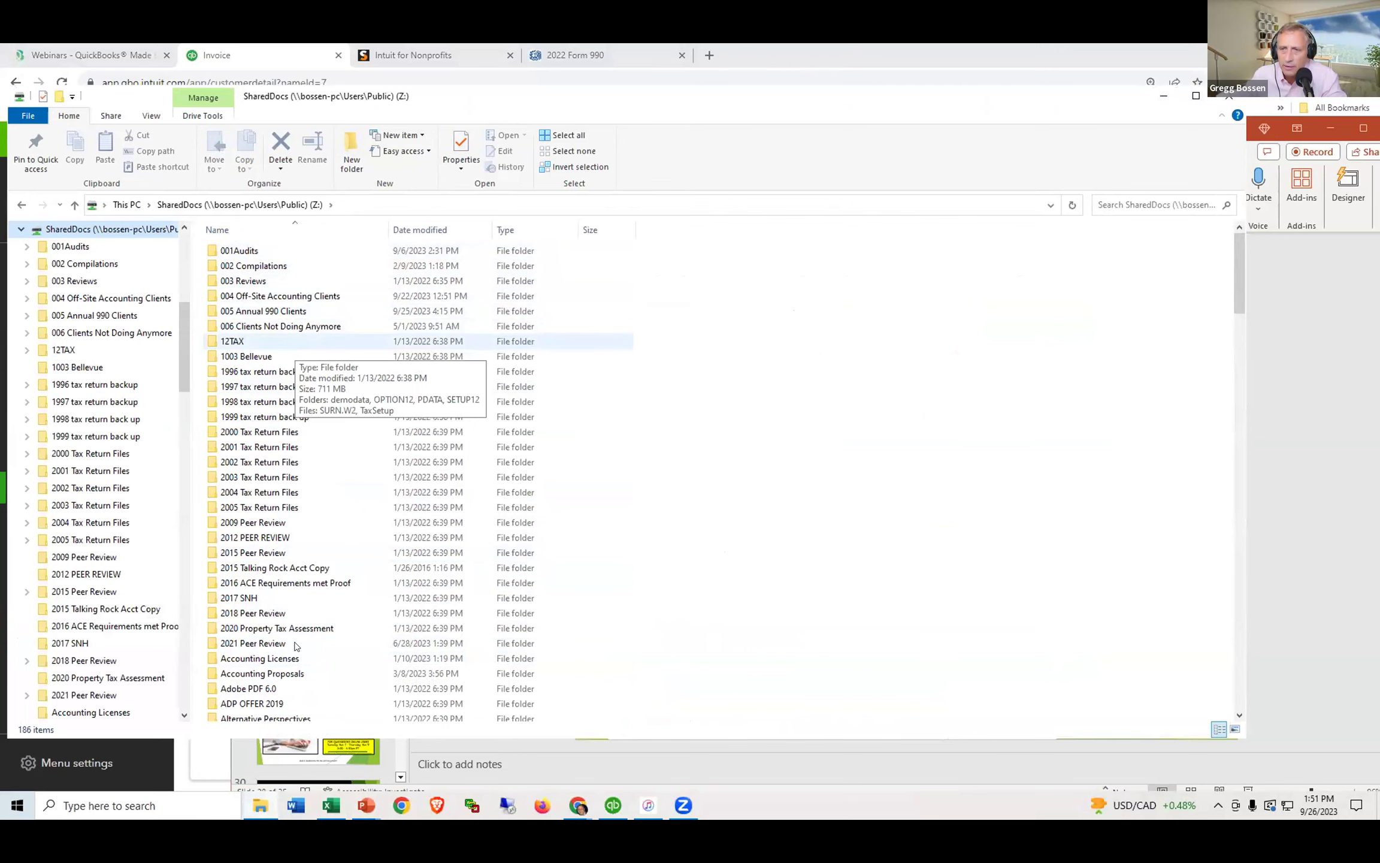
scroll(295, 645, down, 13)
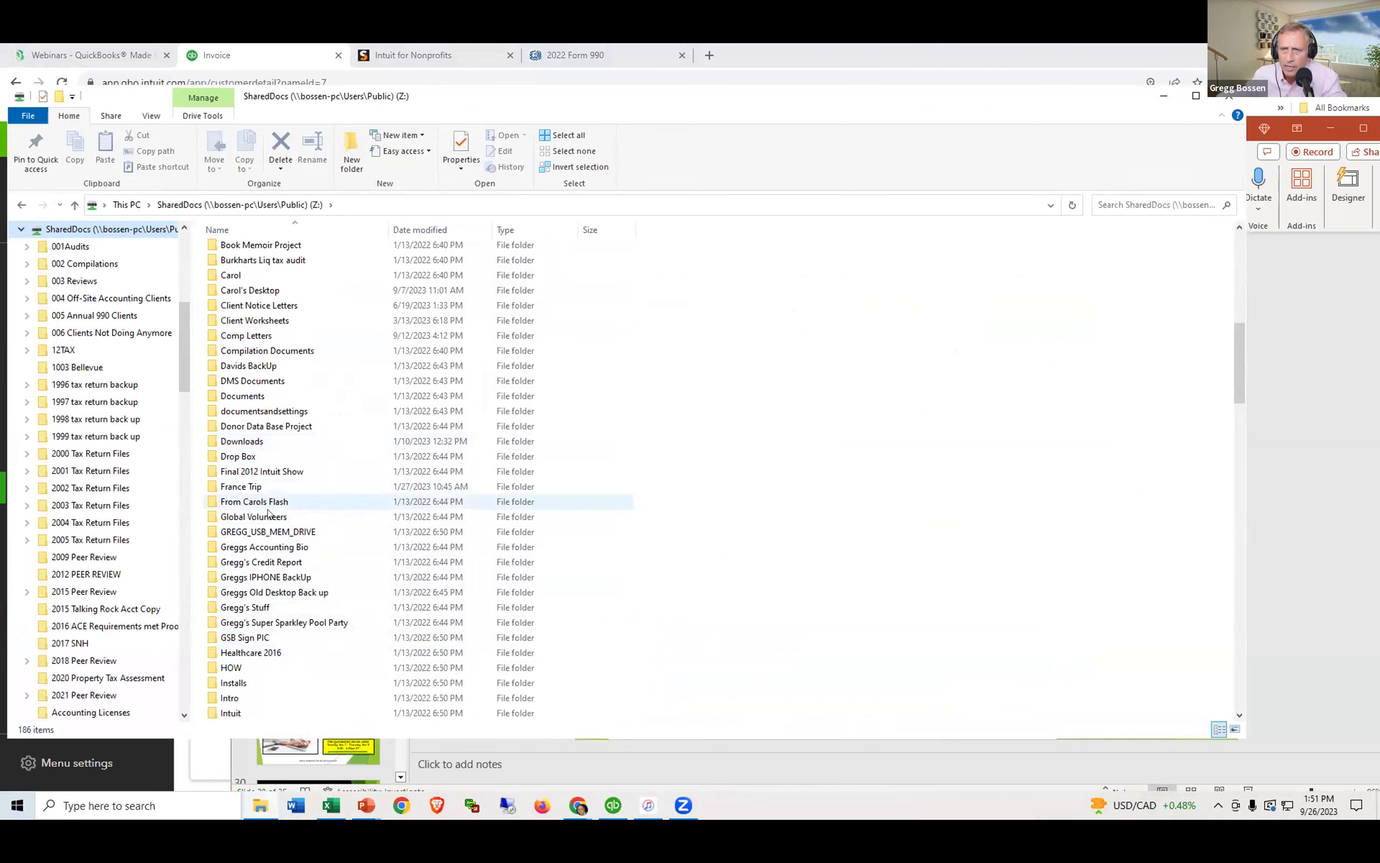
scroll(269, 506, down, 12)
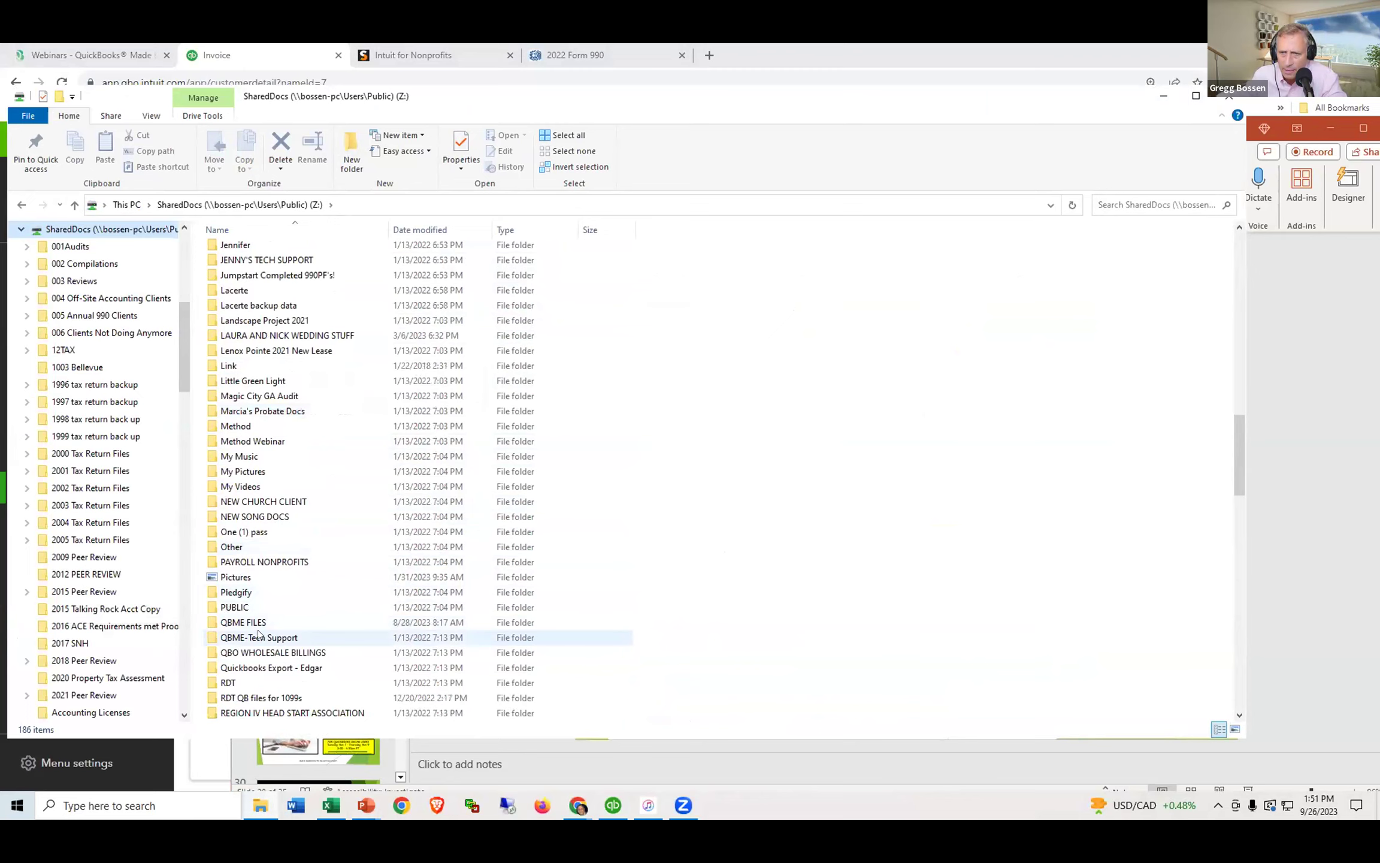
double_click(255, 624)
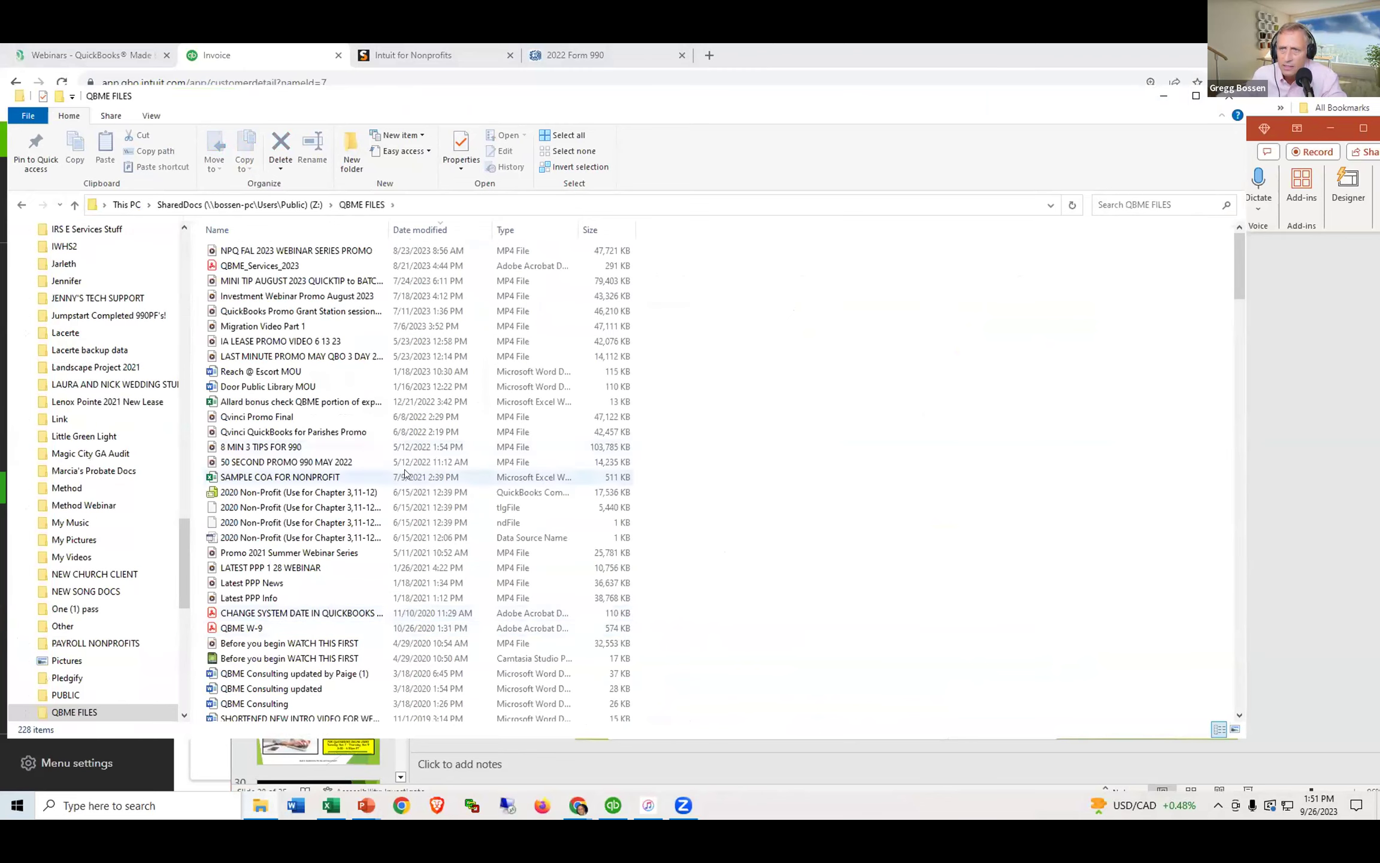
scroll(429, 461, down, 4)
scroll(407, 473, up, 4)
scroll(403, 476, down, 20)
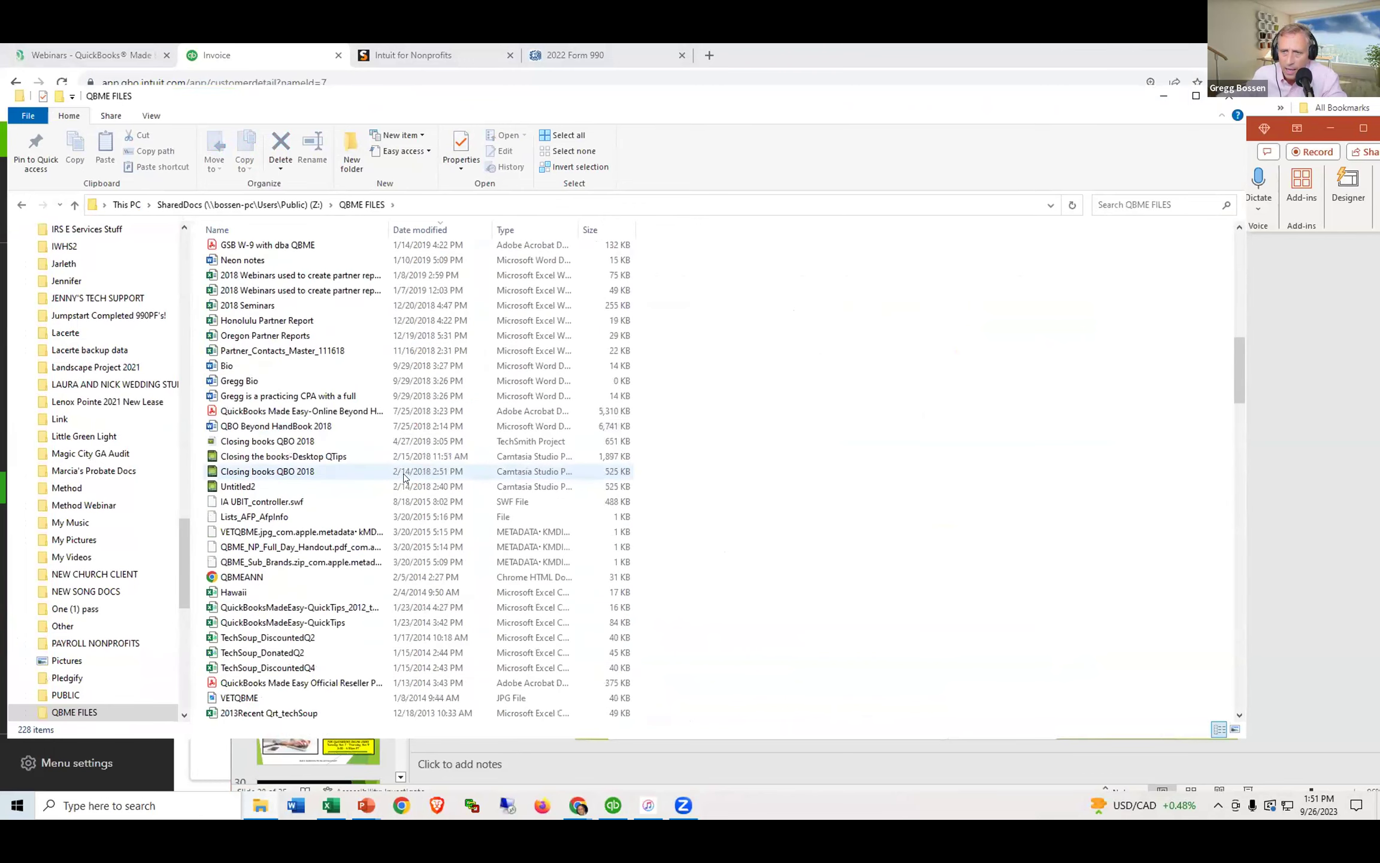
Step: Open the Seminars and Webinars folder and browse its 68 webinar folders and files
double_click(265, 442)
scroll(305, 566, down, 2)
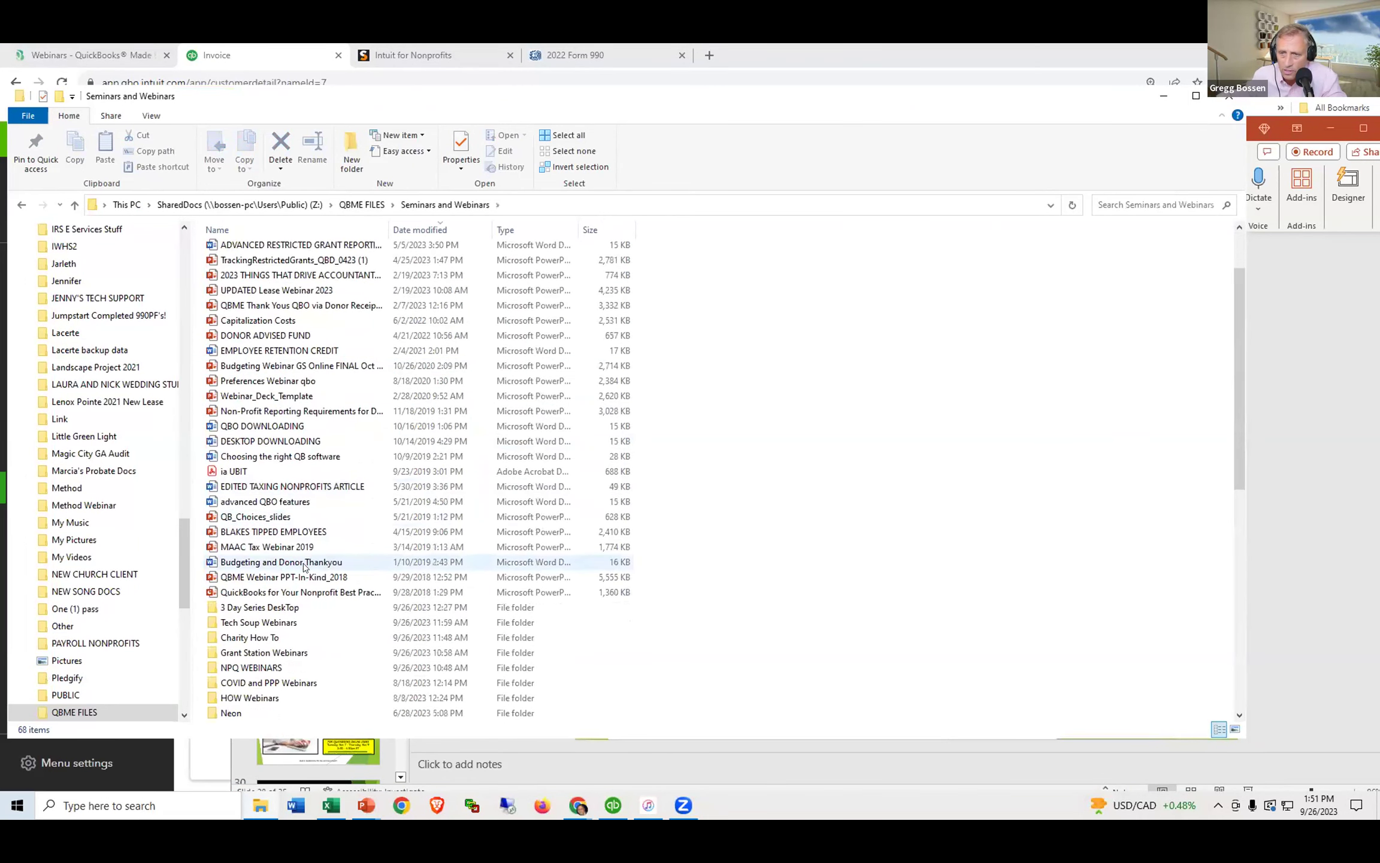
scroll(305, 566, down, 4)
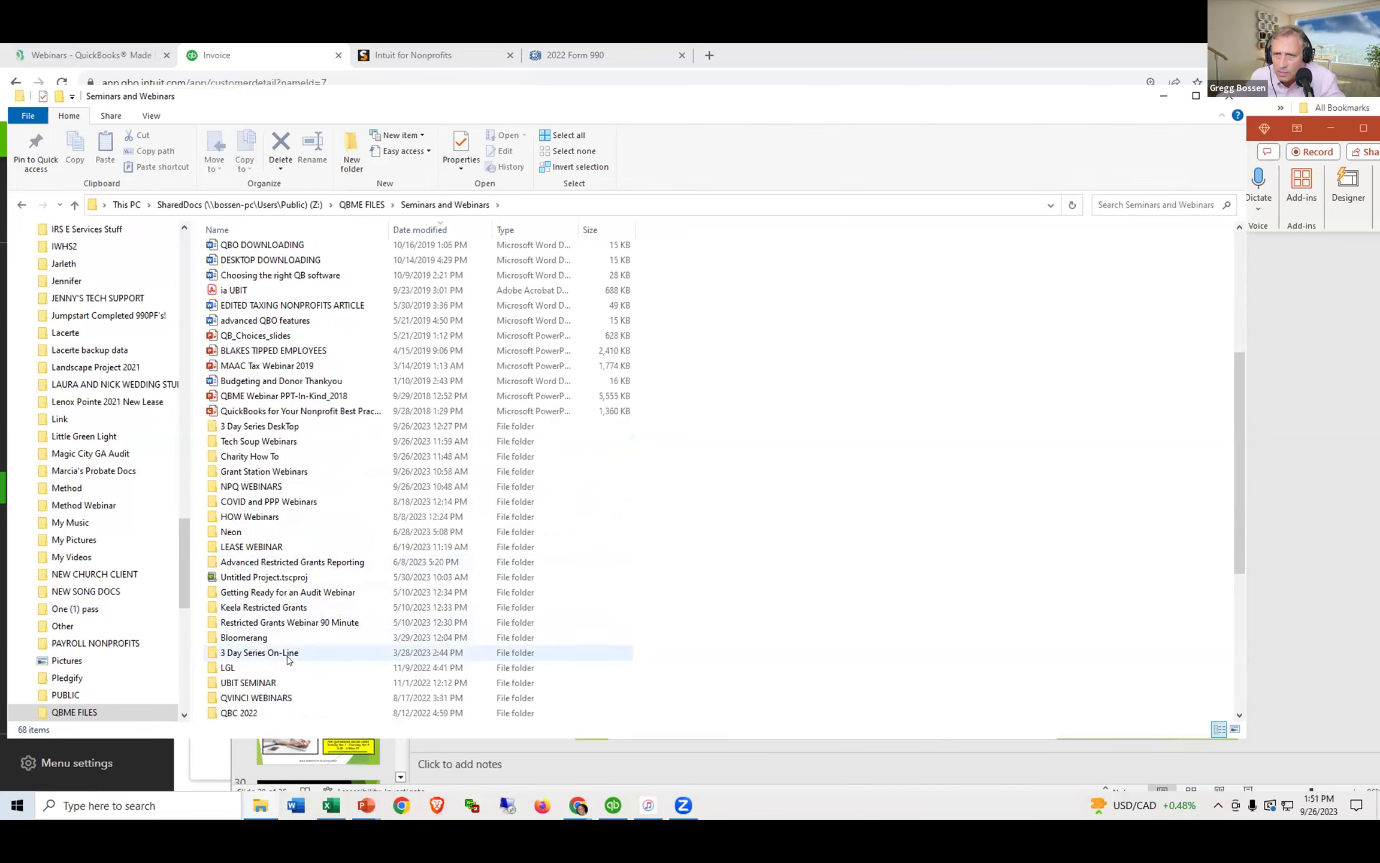
scroll(287, 659, down, 6)
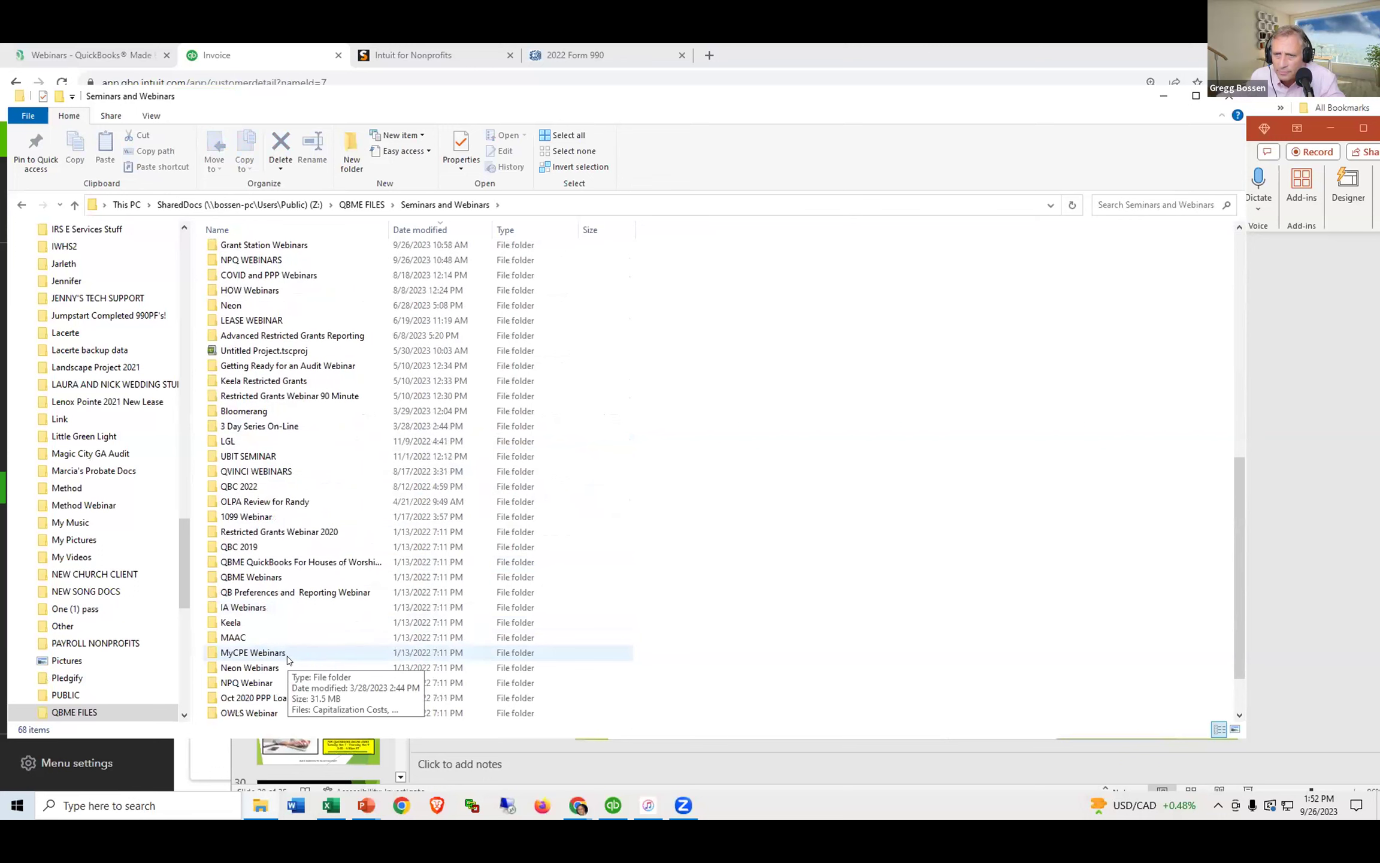
scroll(287, 659, down, 1)
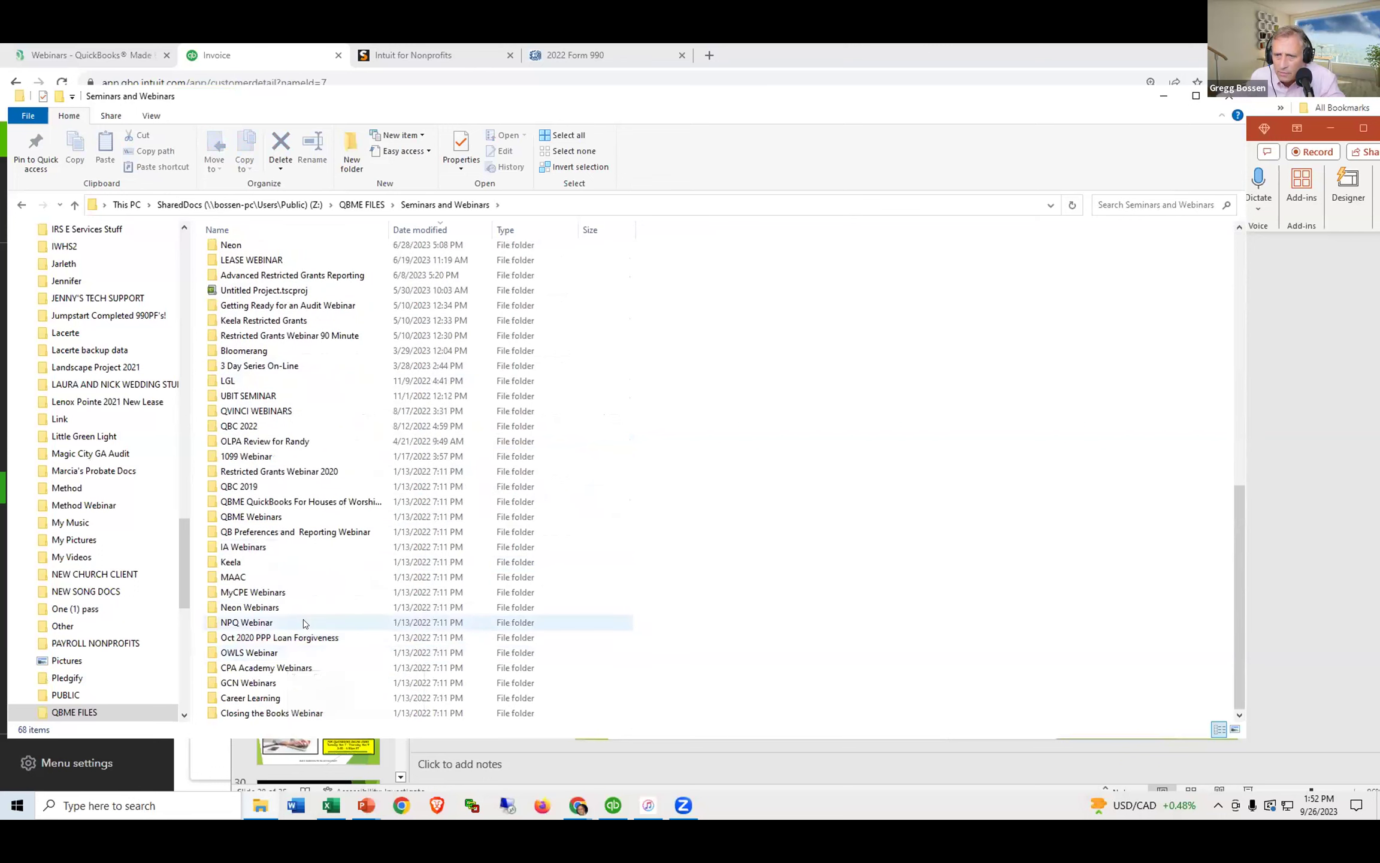
scroll(300, 614, up, 4)
scroll(299, 615, up, 4)
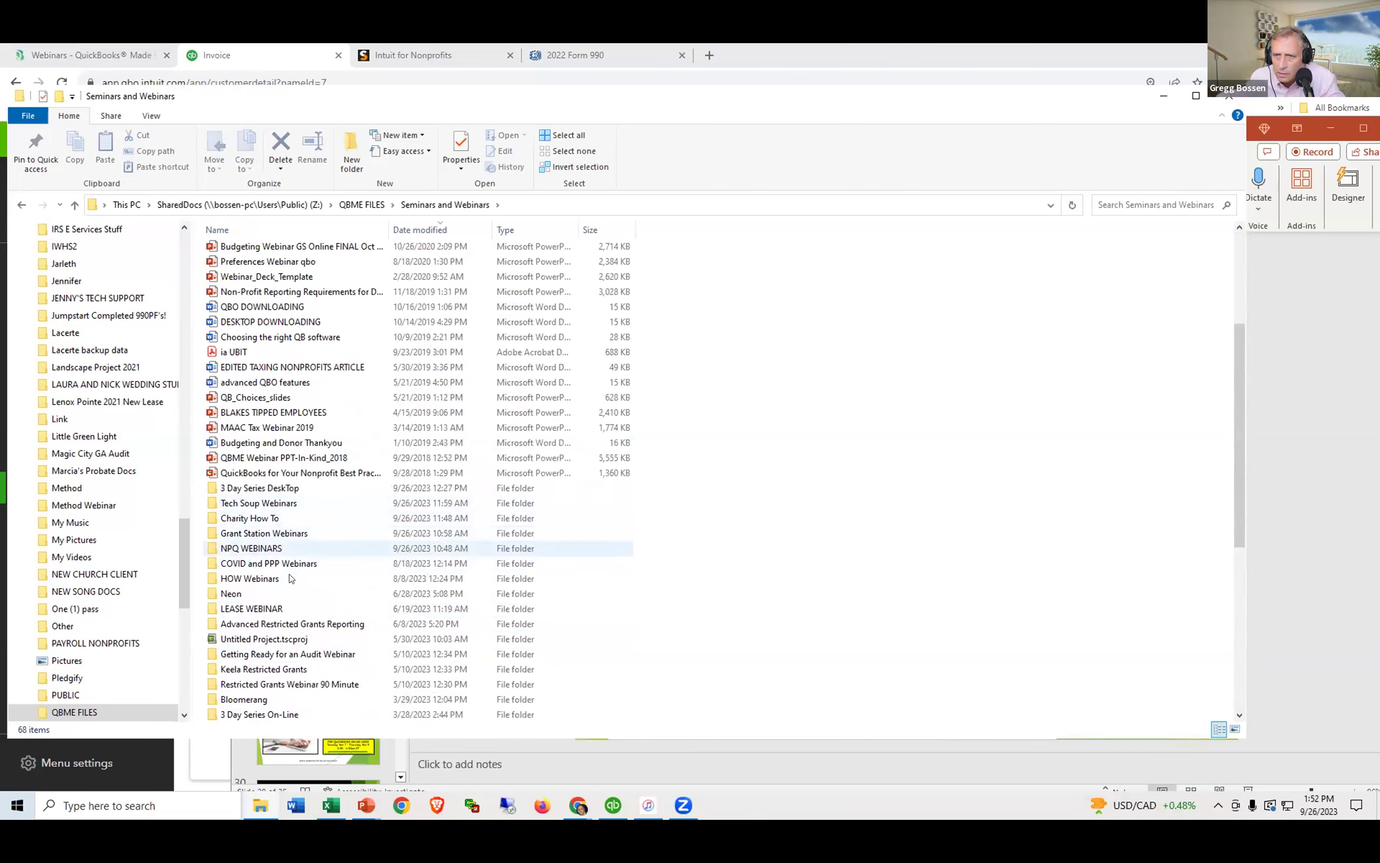
scroll(283, 614, down, 1)
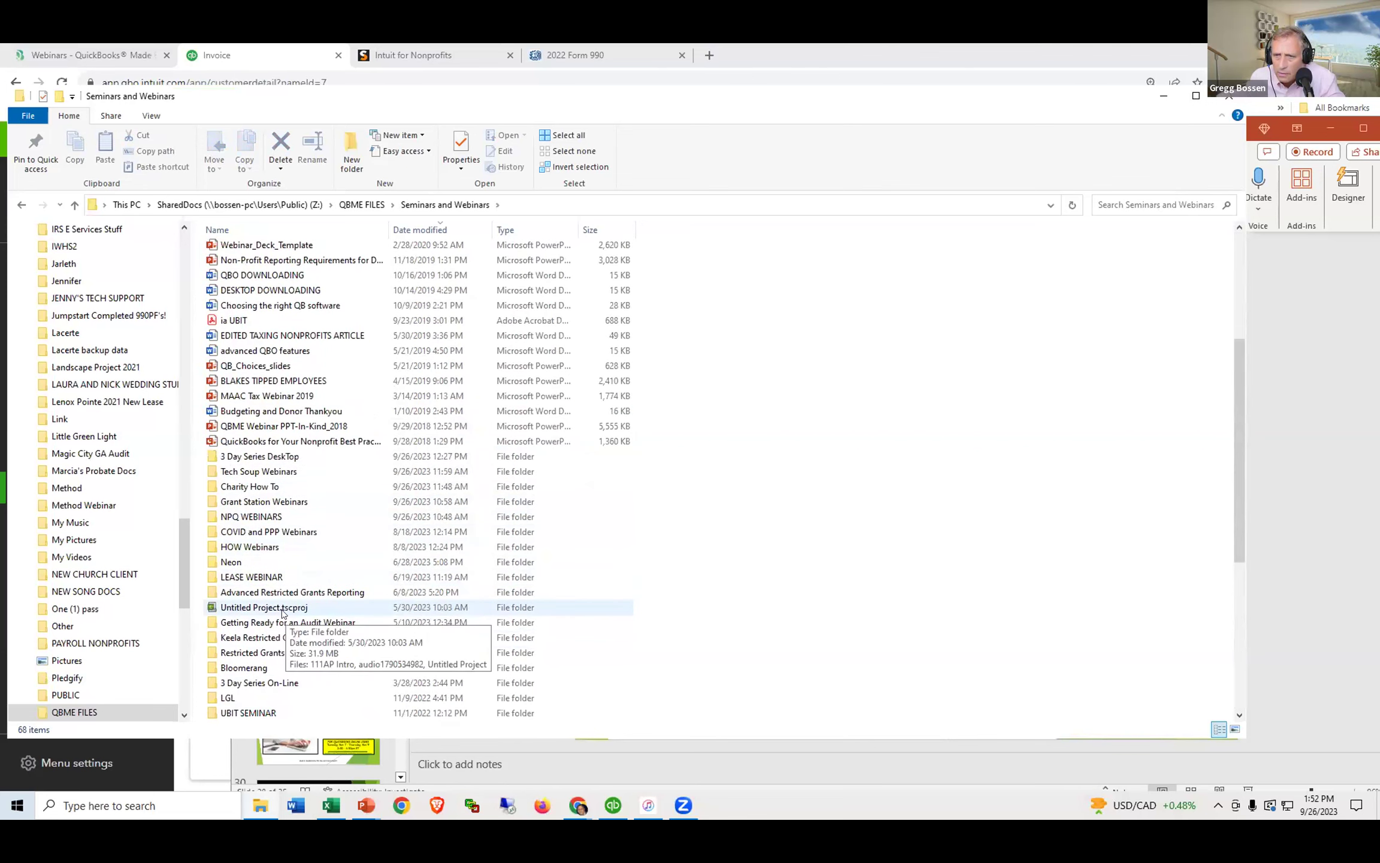
scroll(283, 609, down, 1)
scroll(282, 604, down, 1)
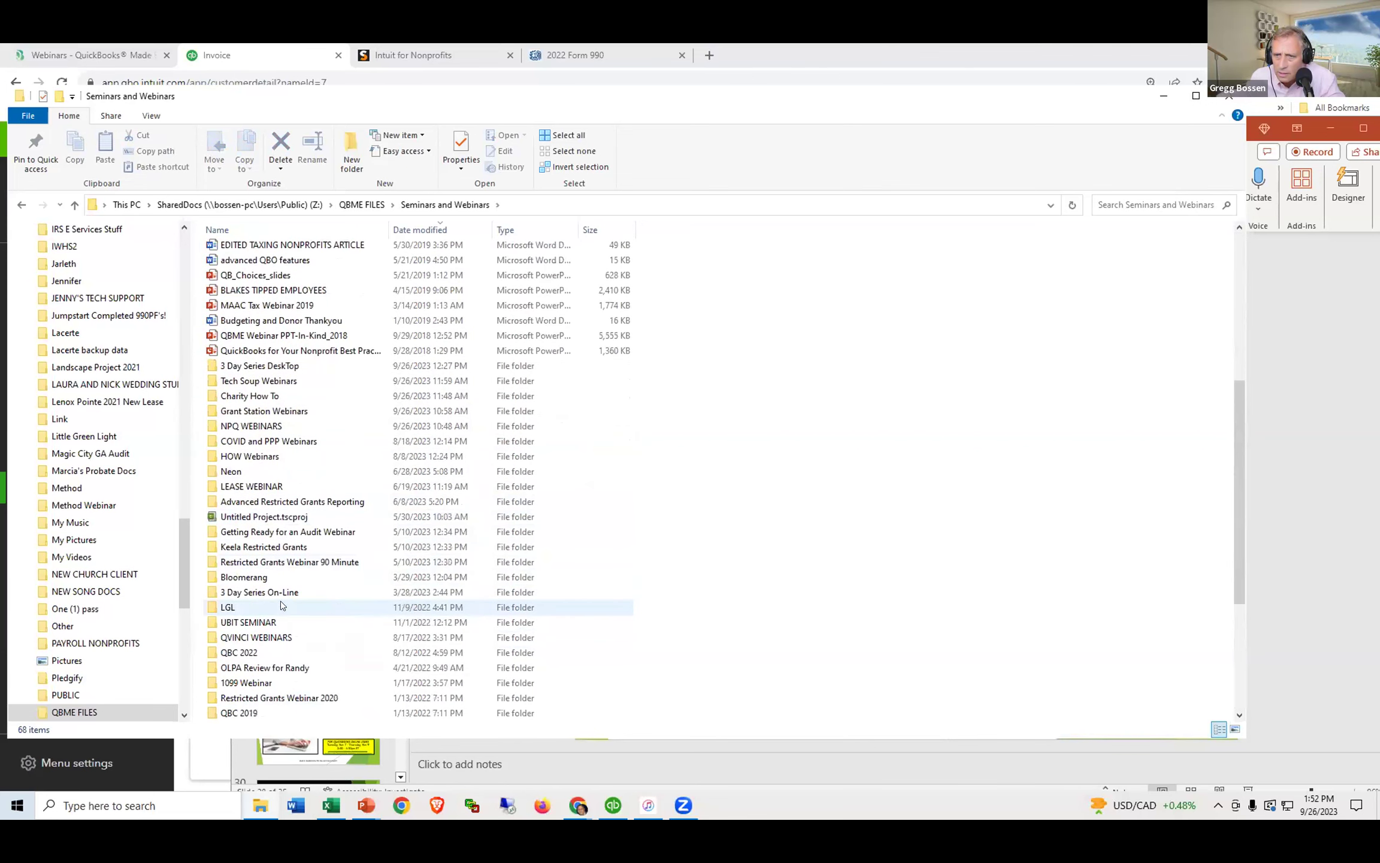
scroll(282, 599, down, 1)
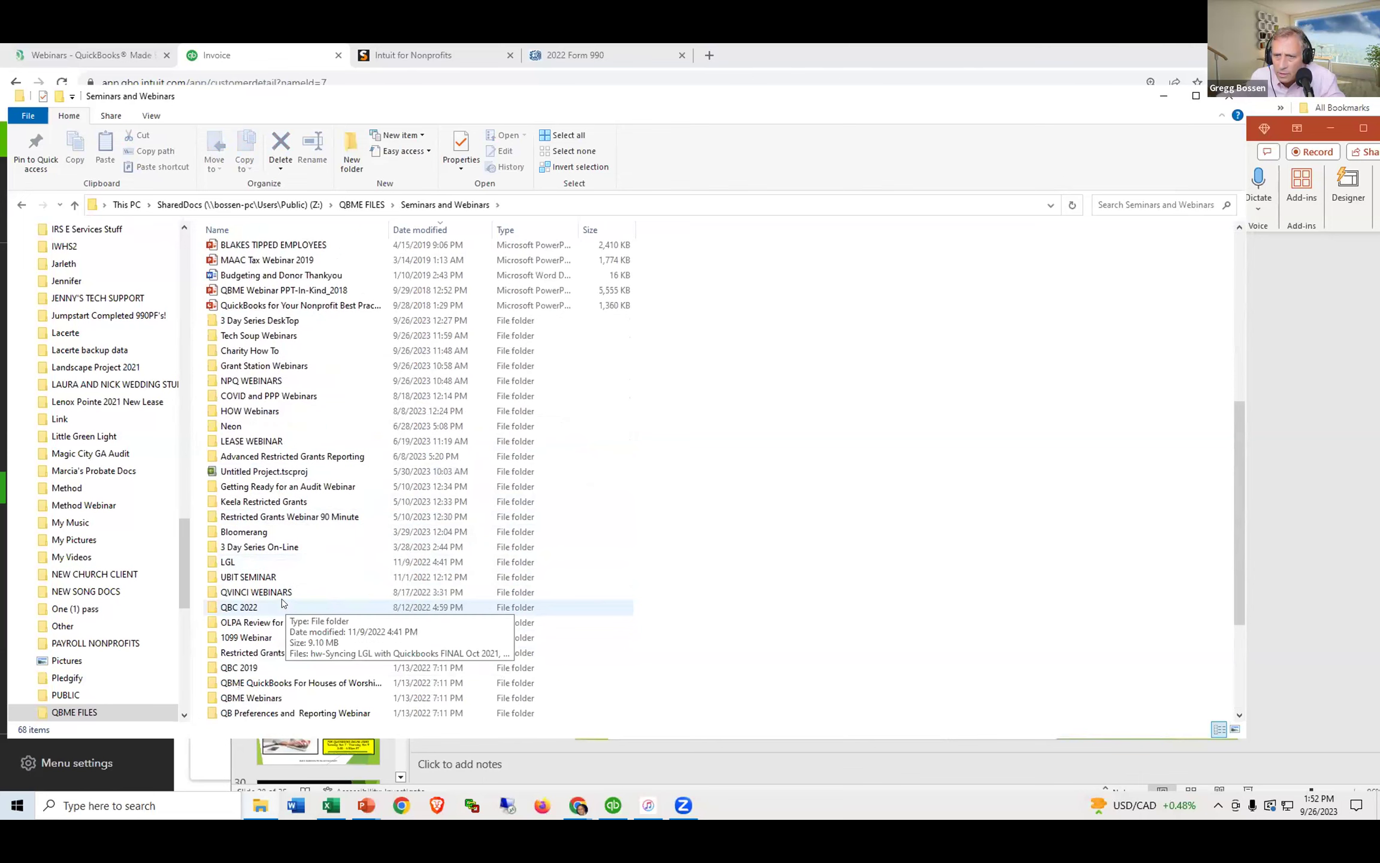
scroll(282, 599, down, 1)
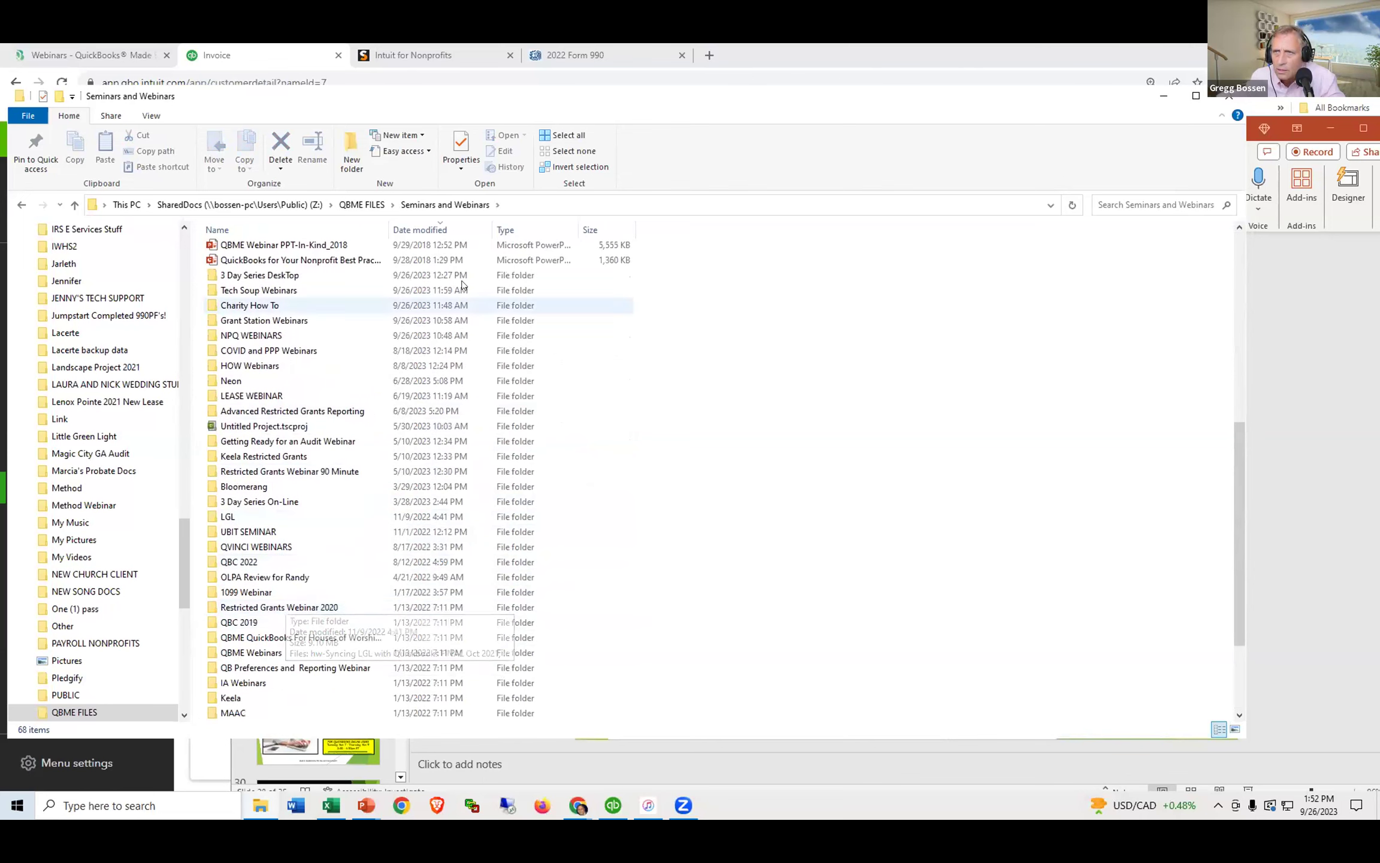
scroll(356, 560, down, 3)
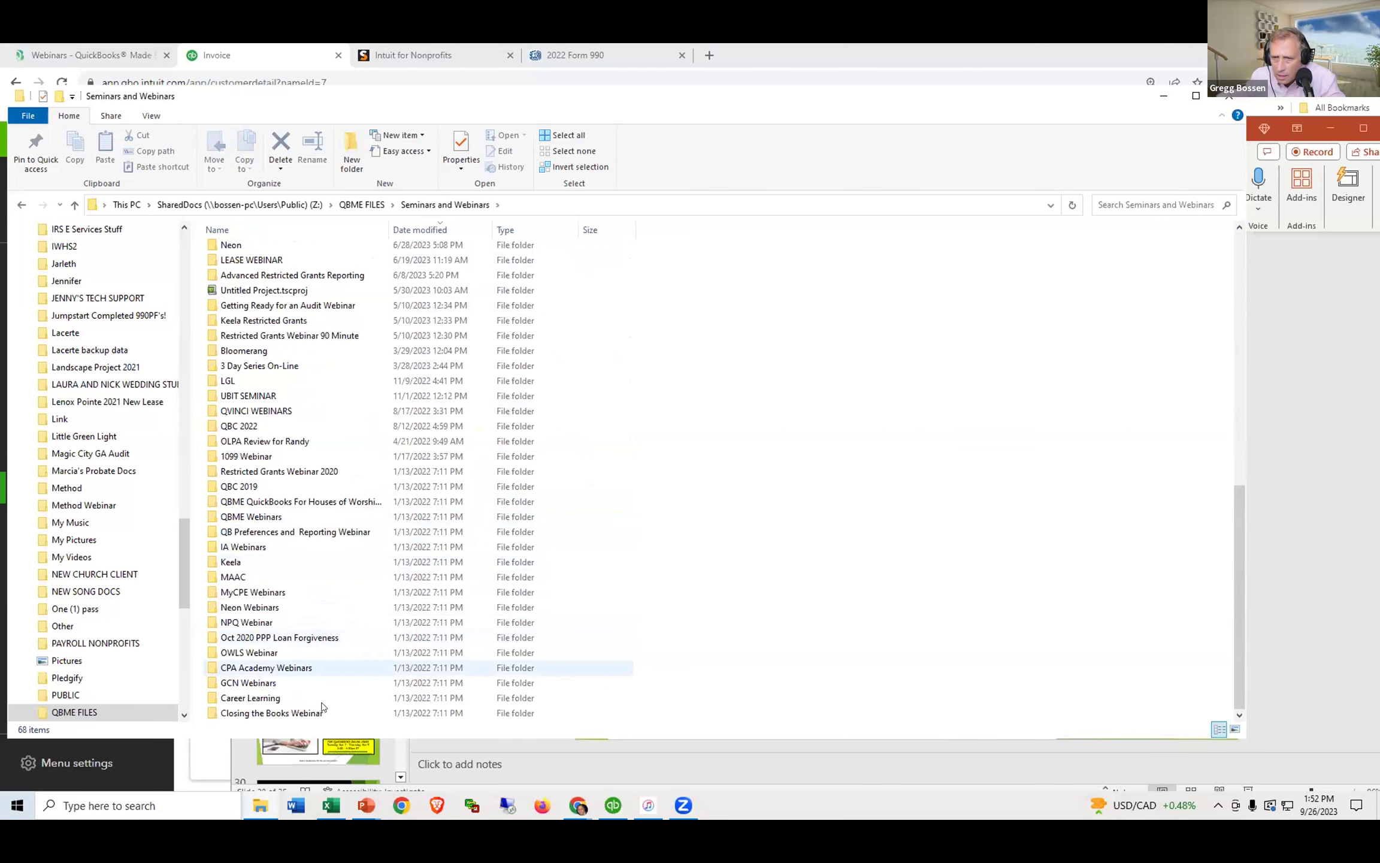
click(364, 806)
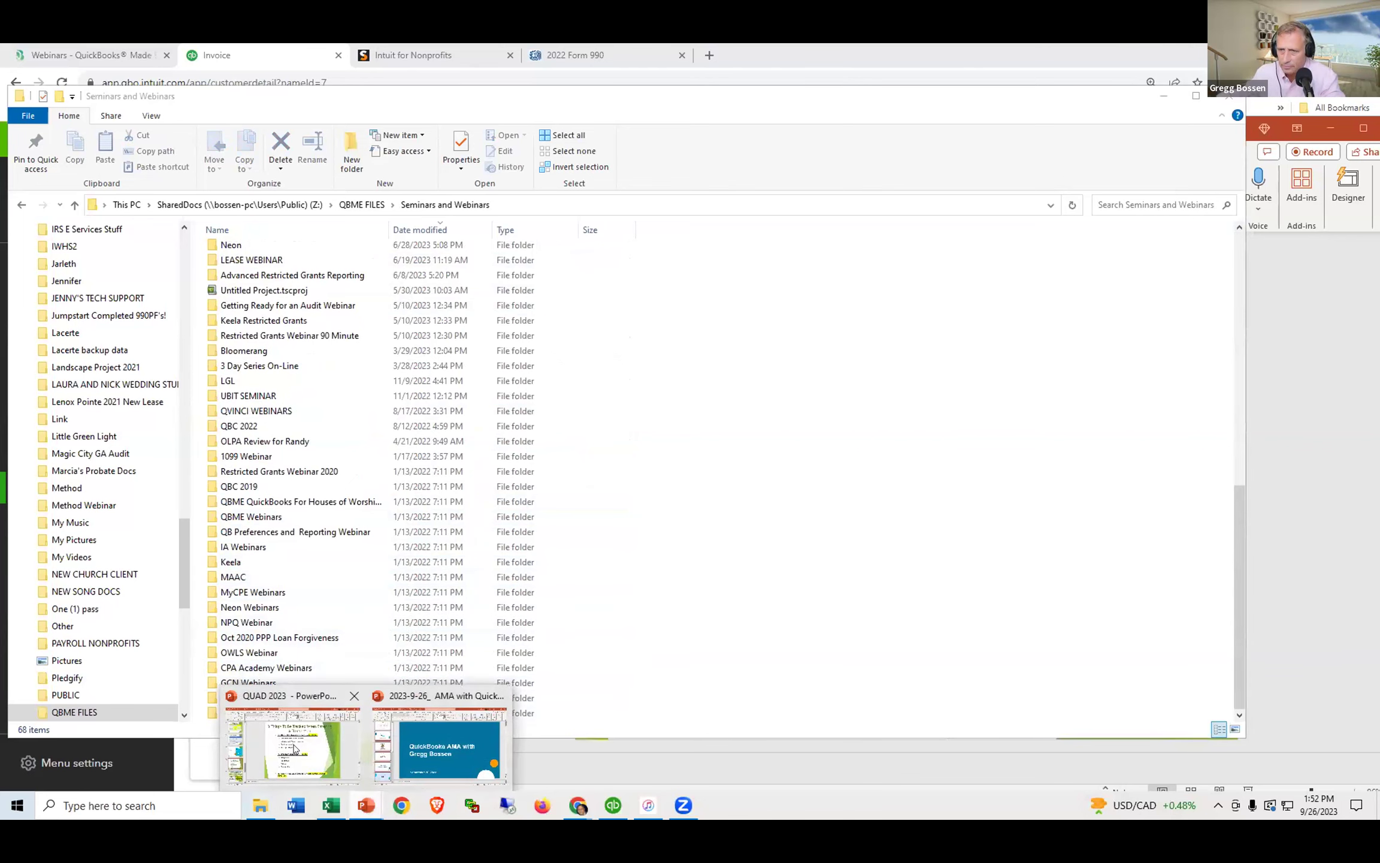
Step: Find 'vest' among recent presentations, open Investments 2023 Online Final, and scroll through its slides
click(294, 748)
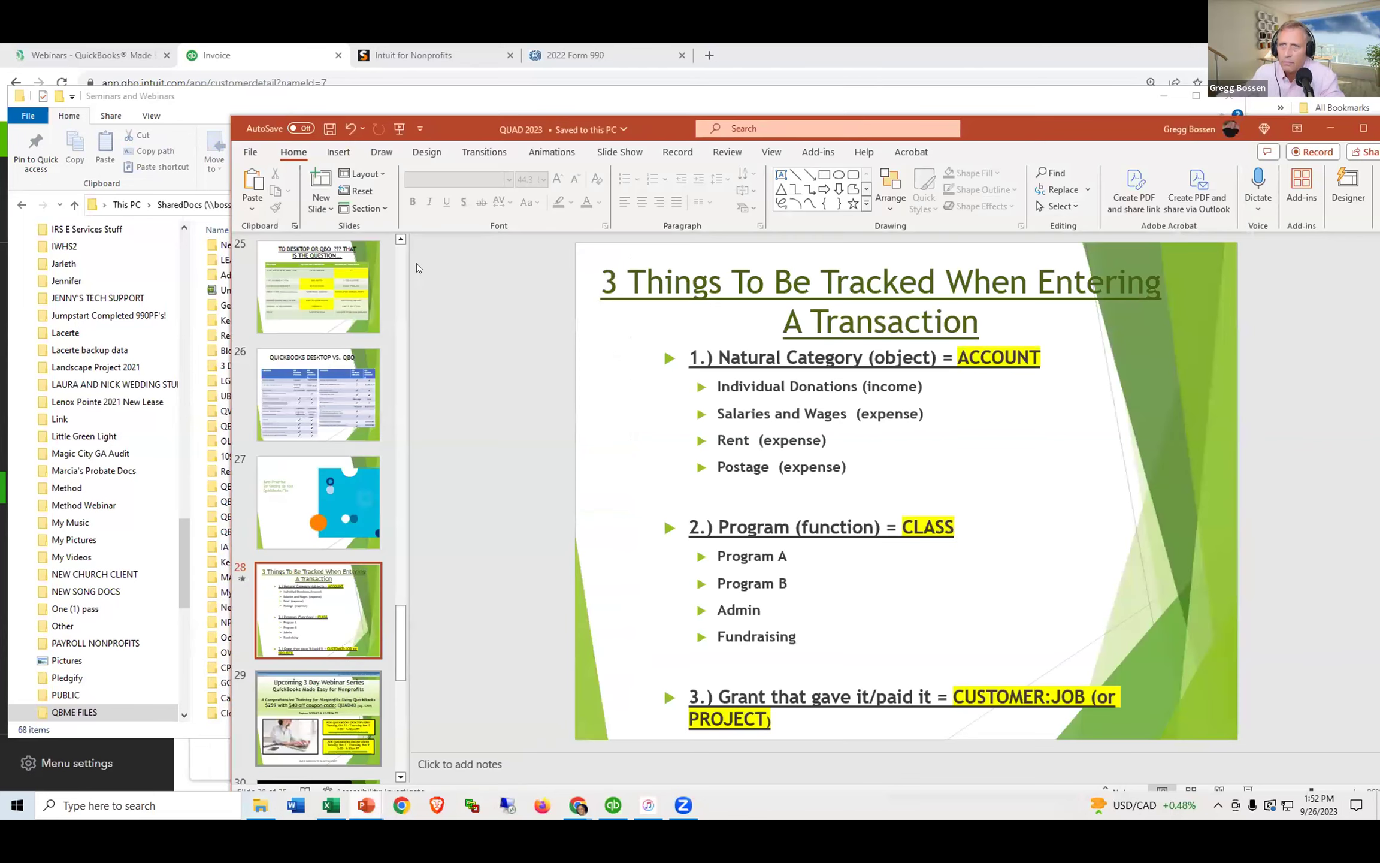
click(249, 155)
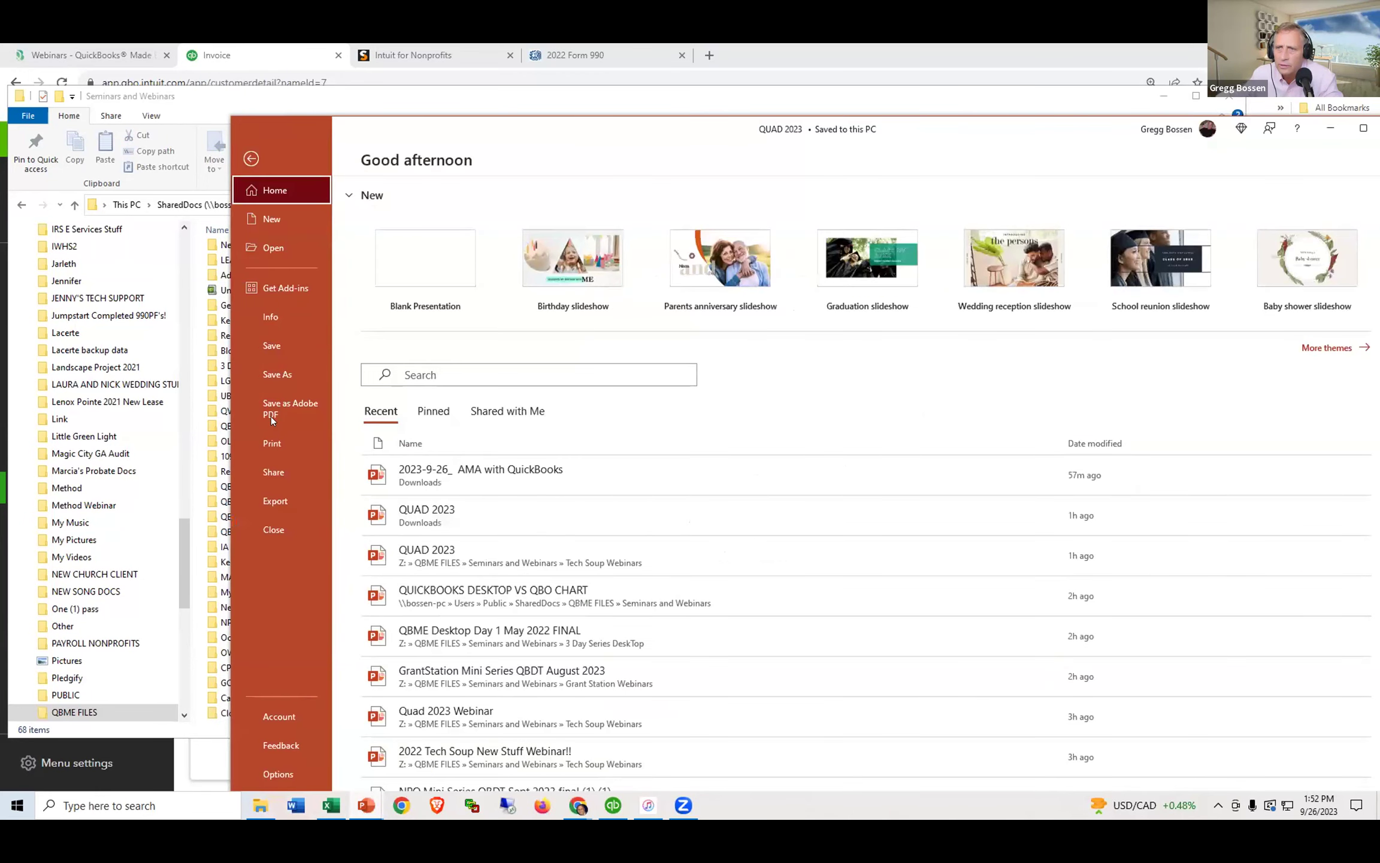
scroll(617, 540, down, 2)
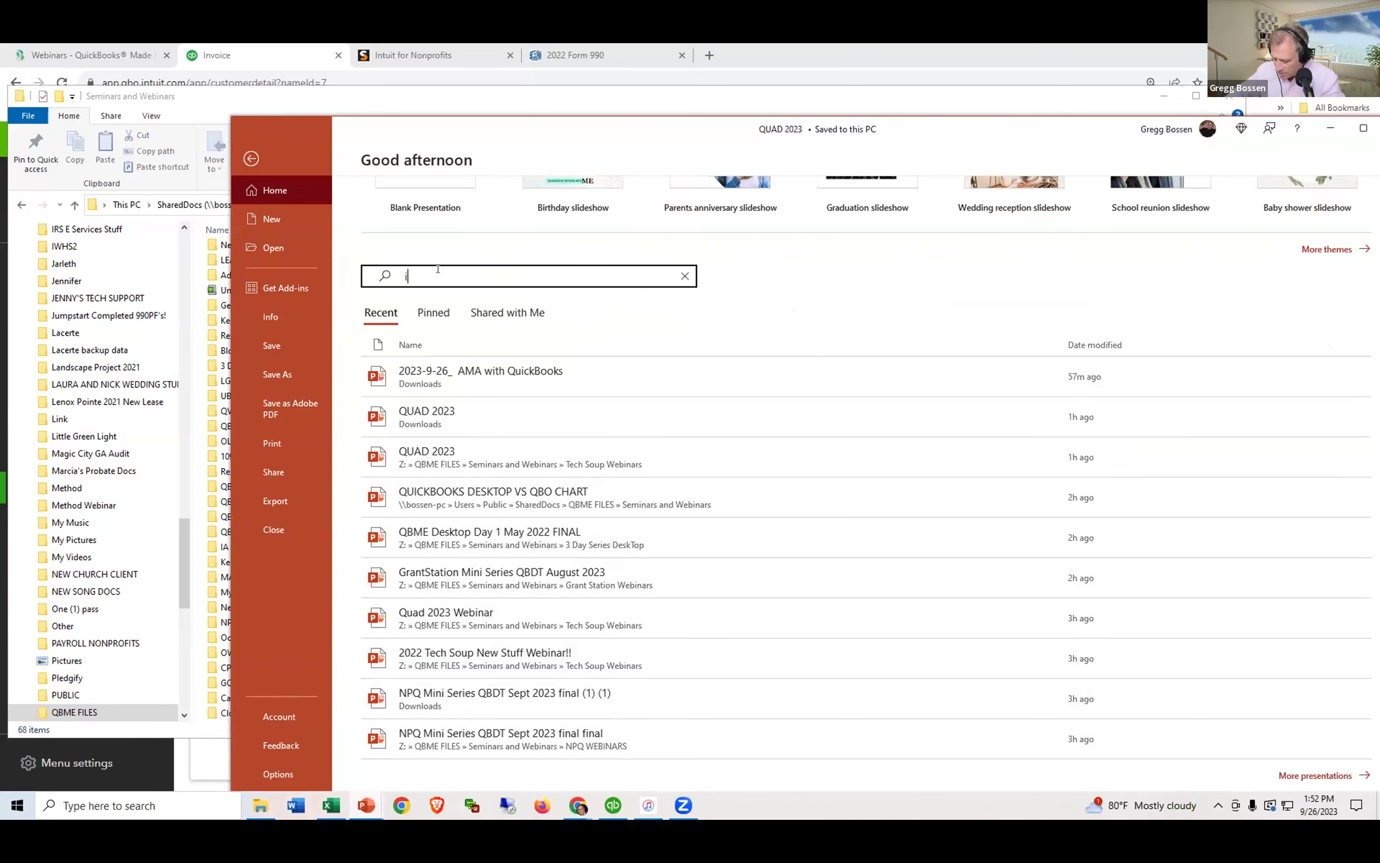
text(vest)
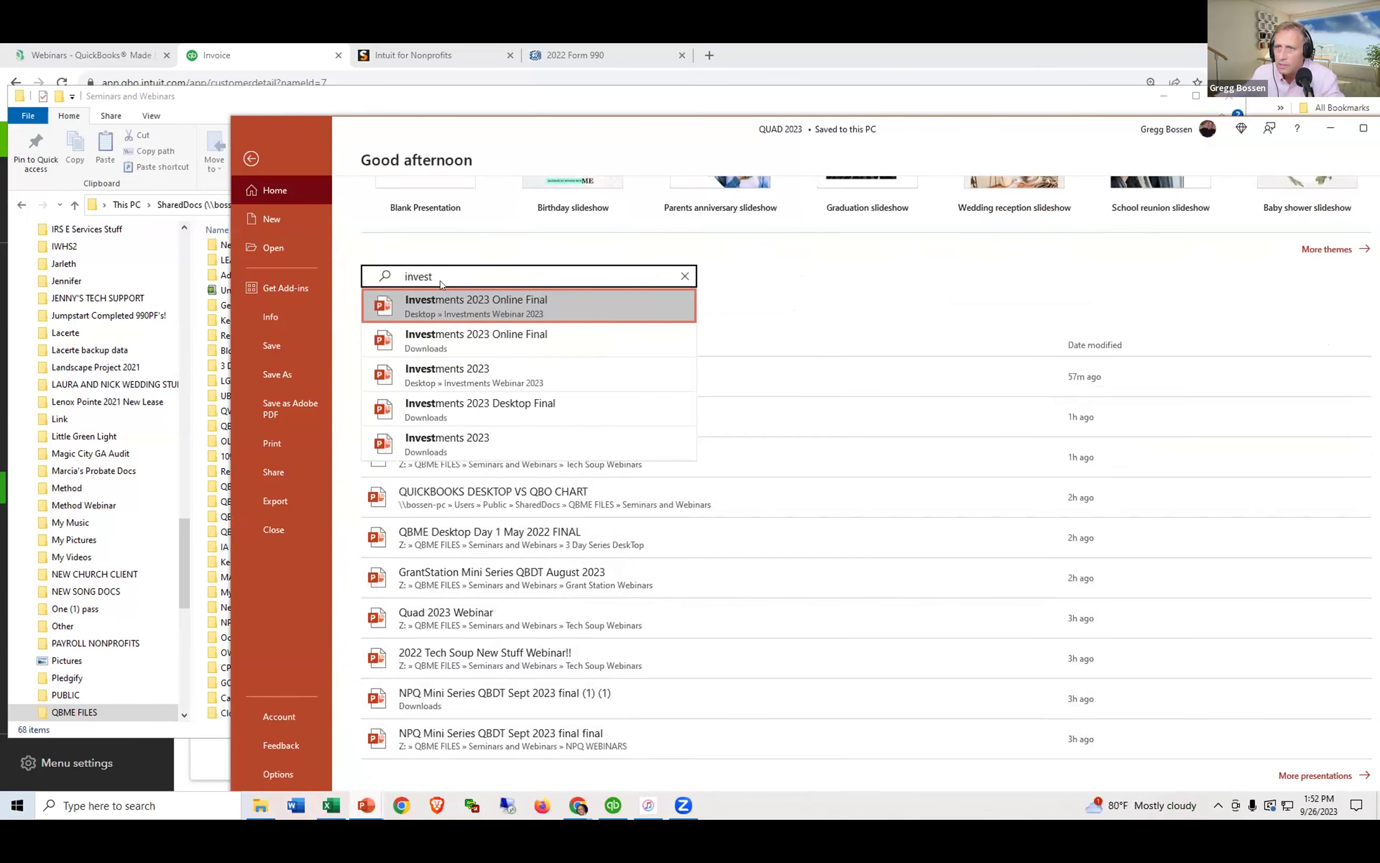
click(432, 302)
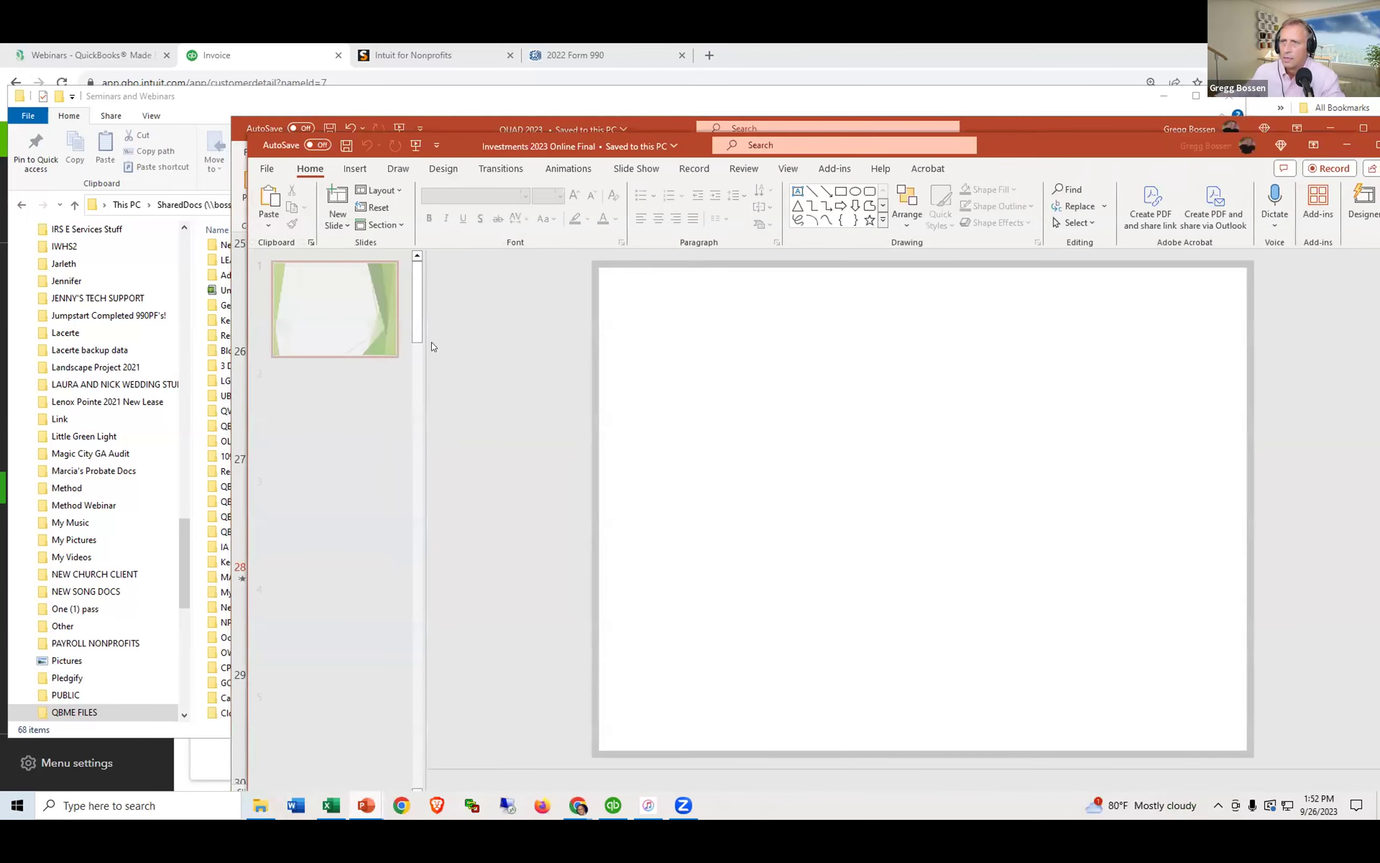
scroll(511, 393, down, 3)
scroll(501, 405, down, 7)
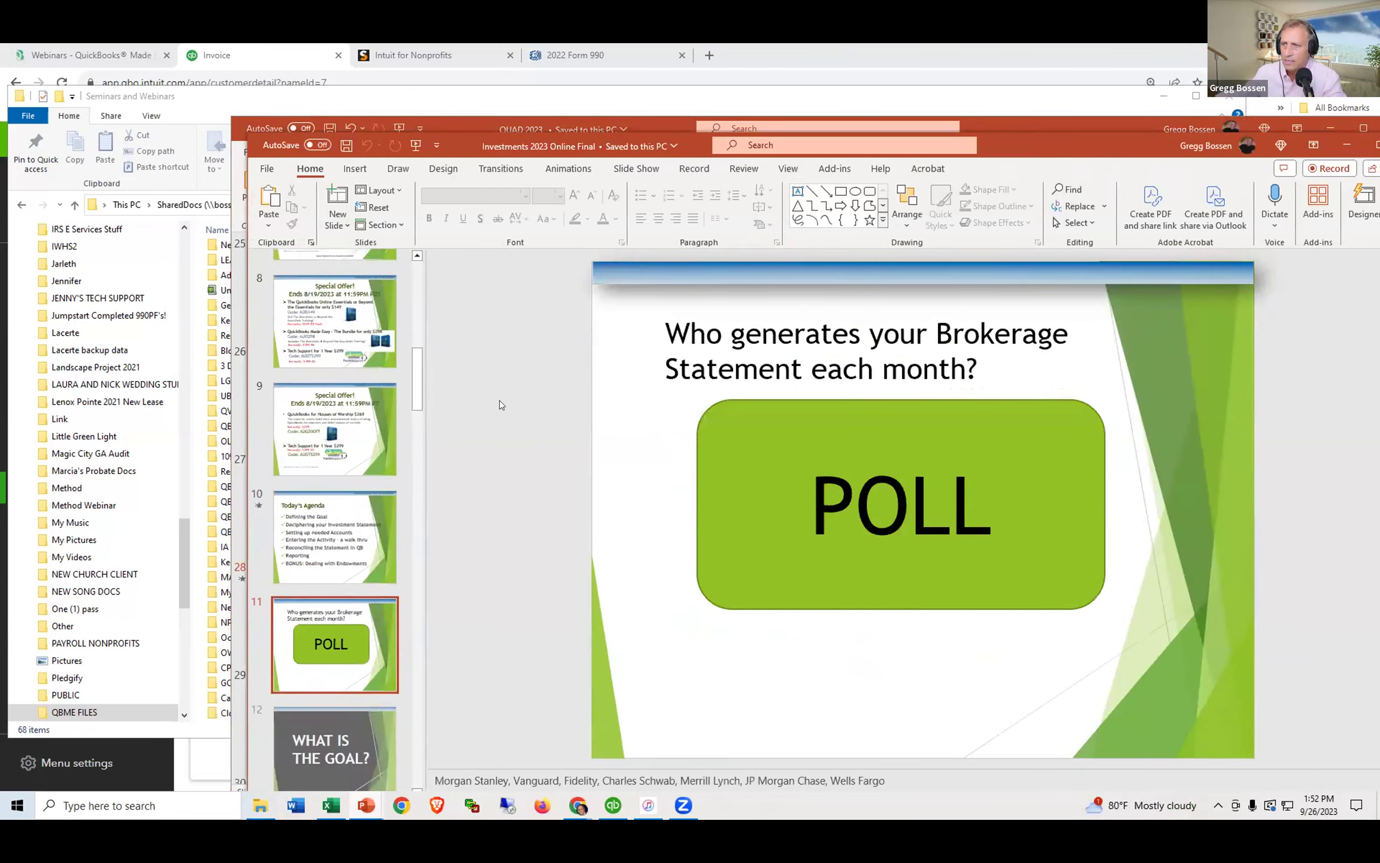
scroll(501, 406, down, 4)
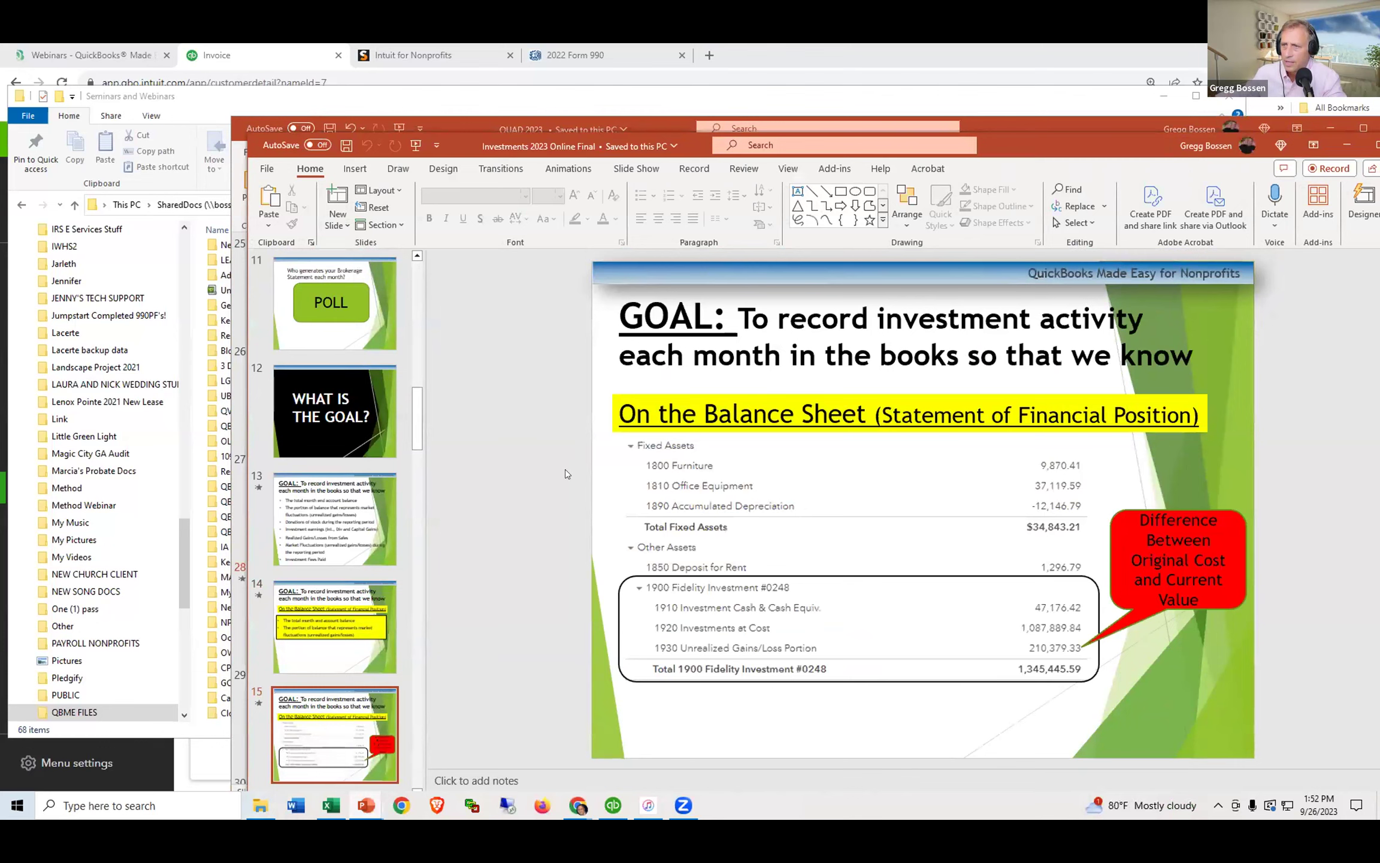
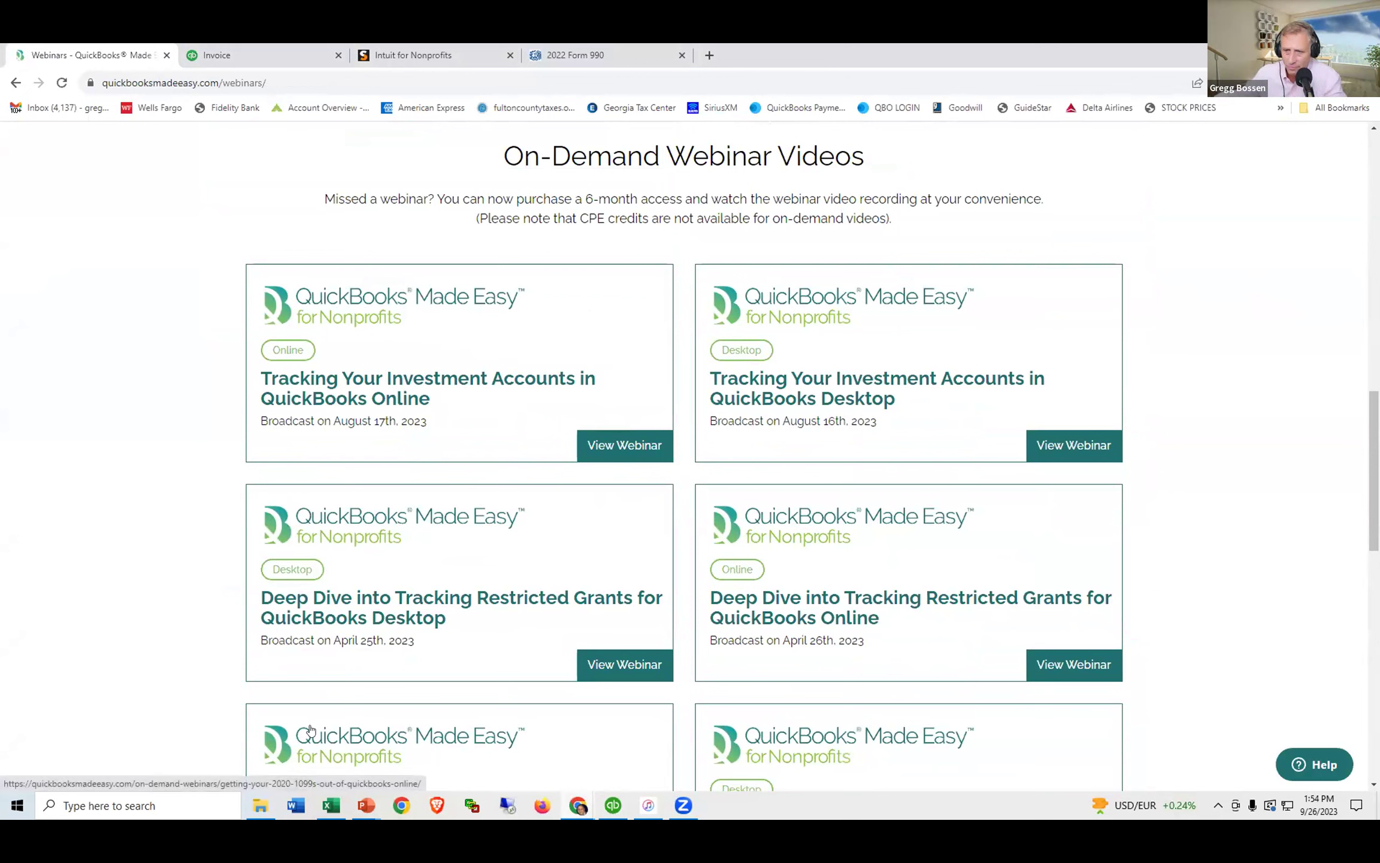
Step: Open the SPLITTING PAYROLL BY FUNCTION document from Word's Recent list
click(297, 806)
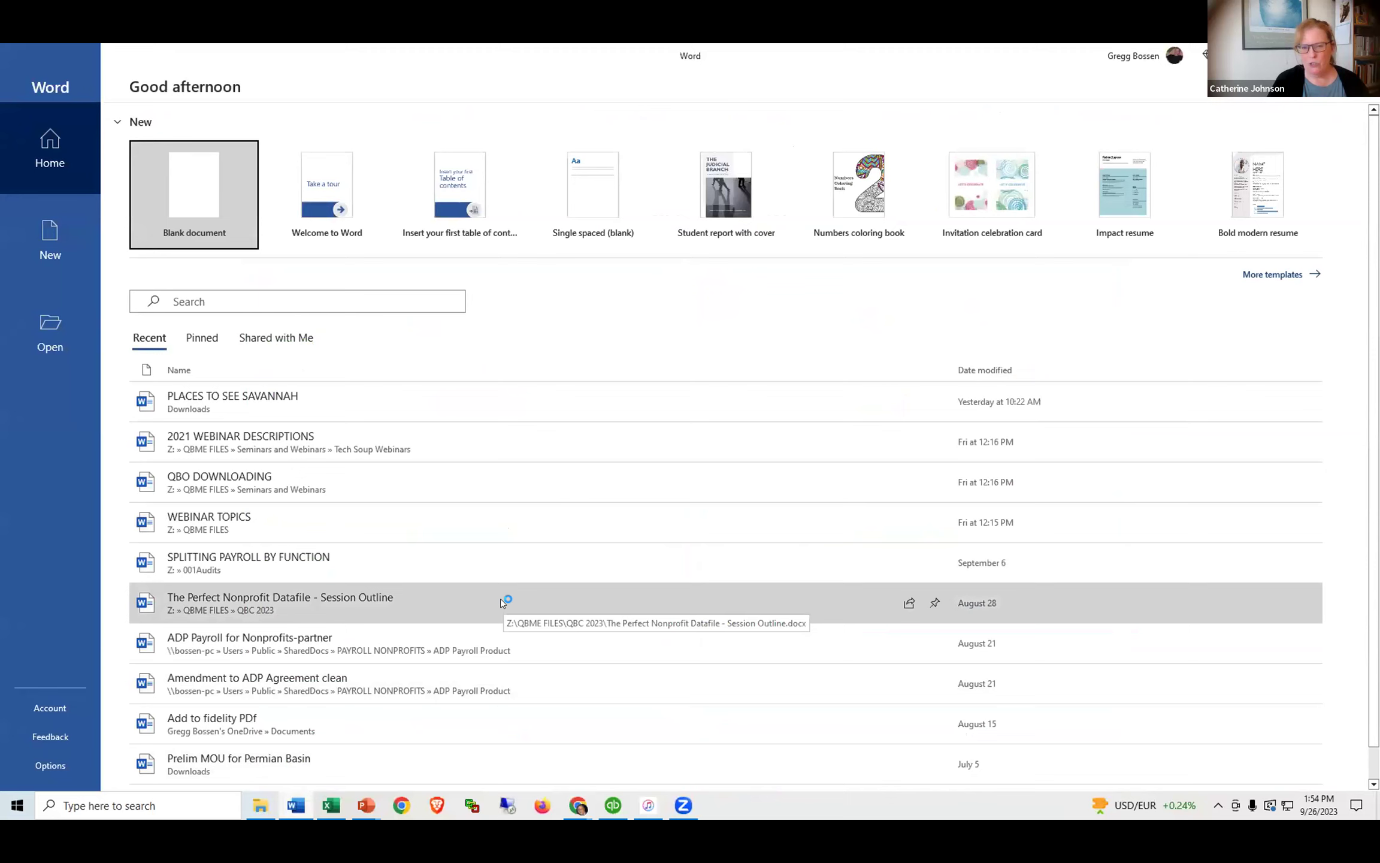
click(301, 557)
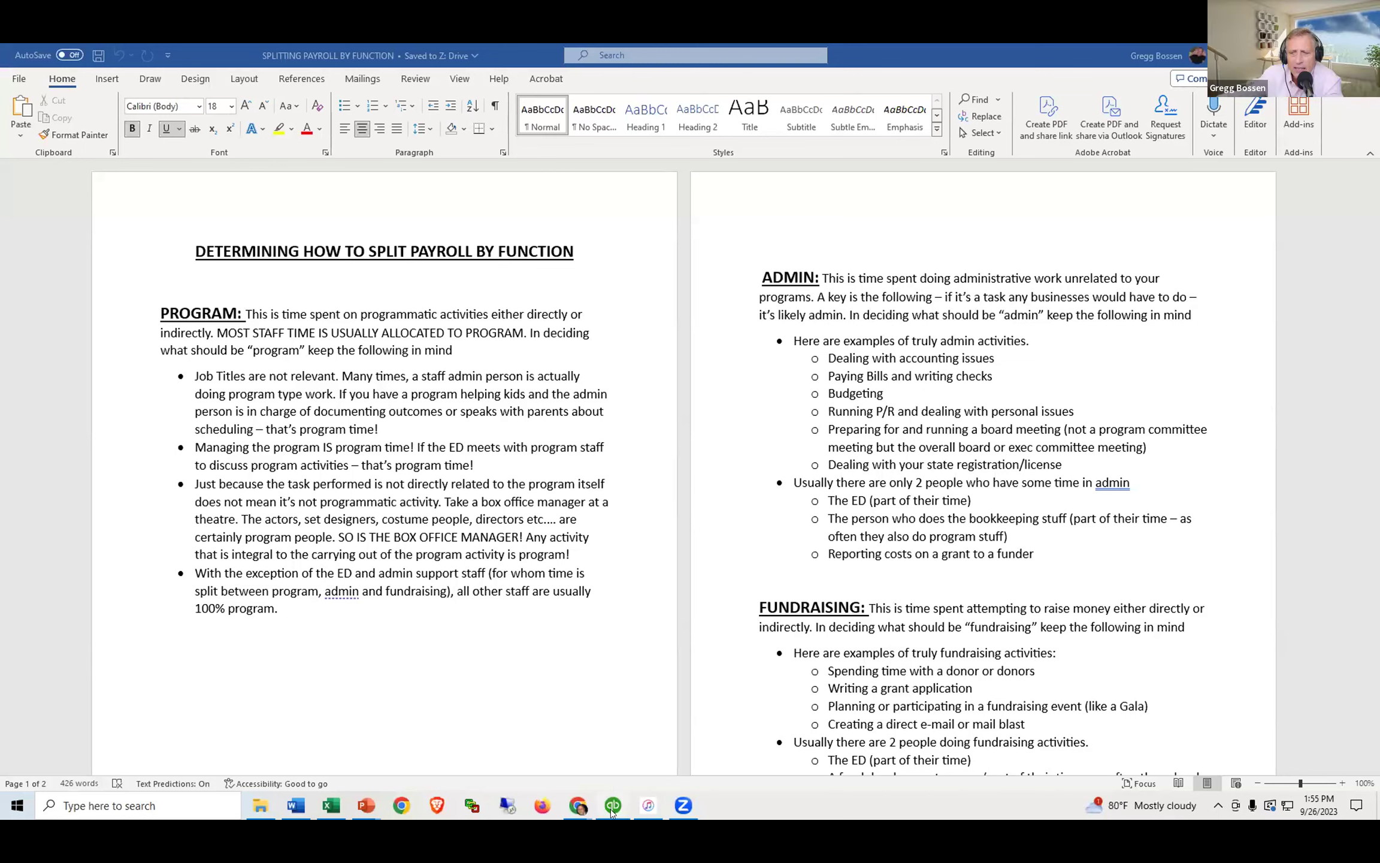
mouse_move(613, 806)
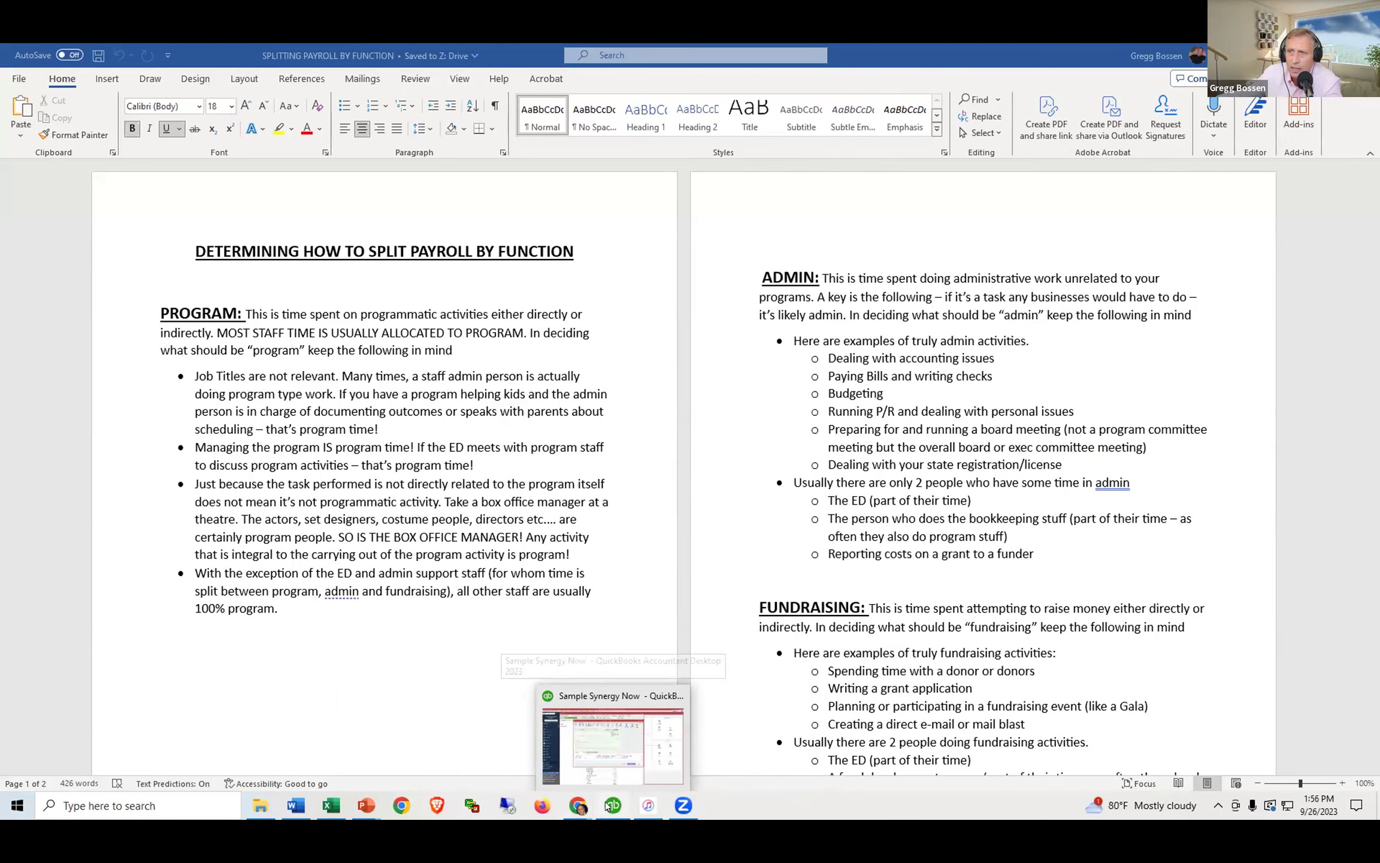
Step: Discard the unsaved check and reconcile Checking to a 23,520.00 balance dated 08/31/2023
click(607, 806)
click(690, 276)
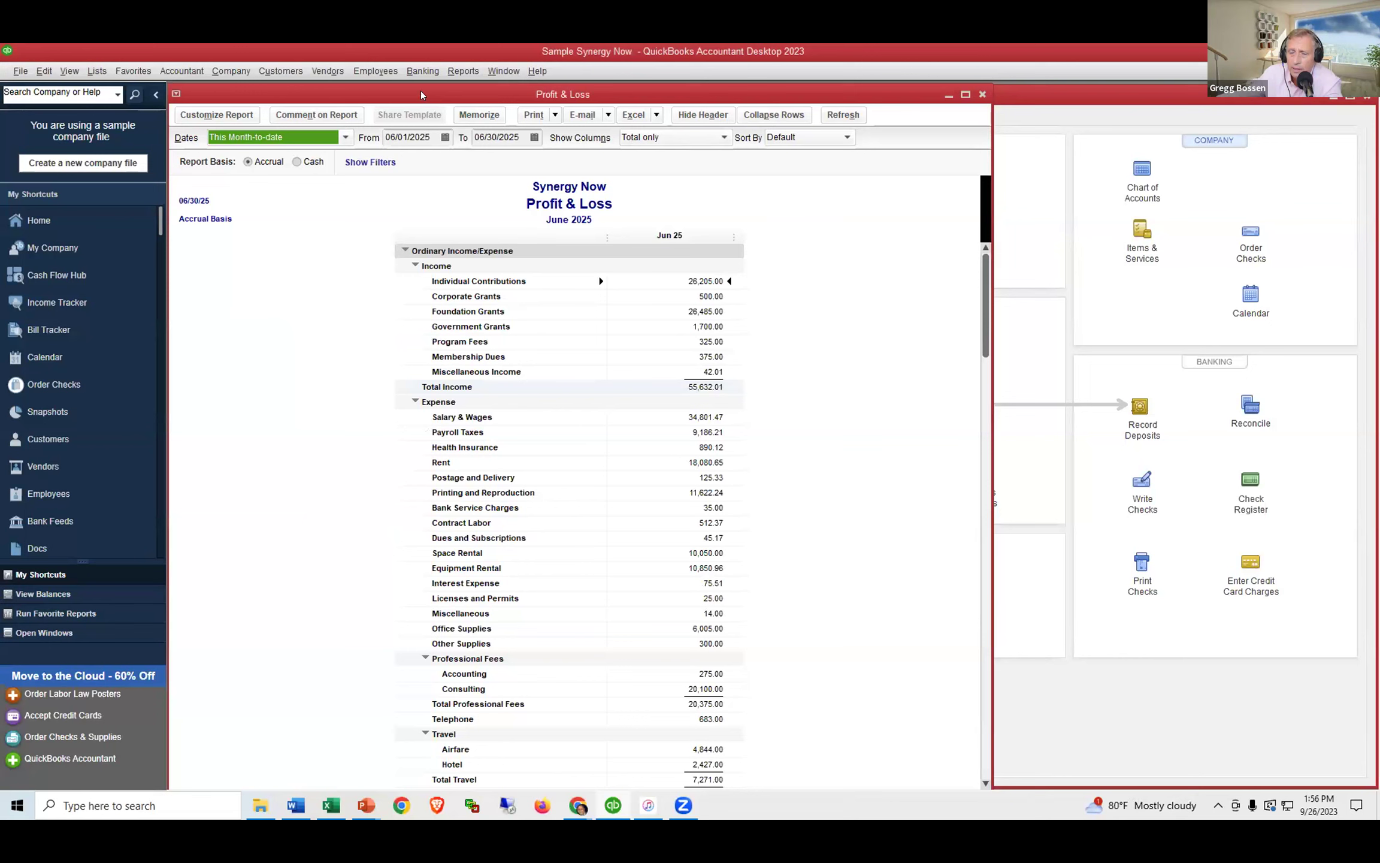
click(417, 72)
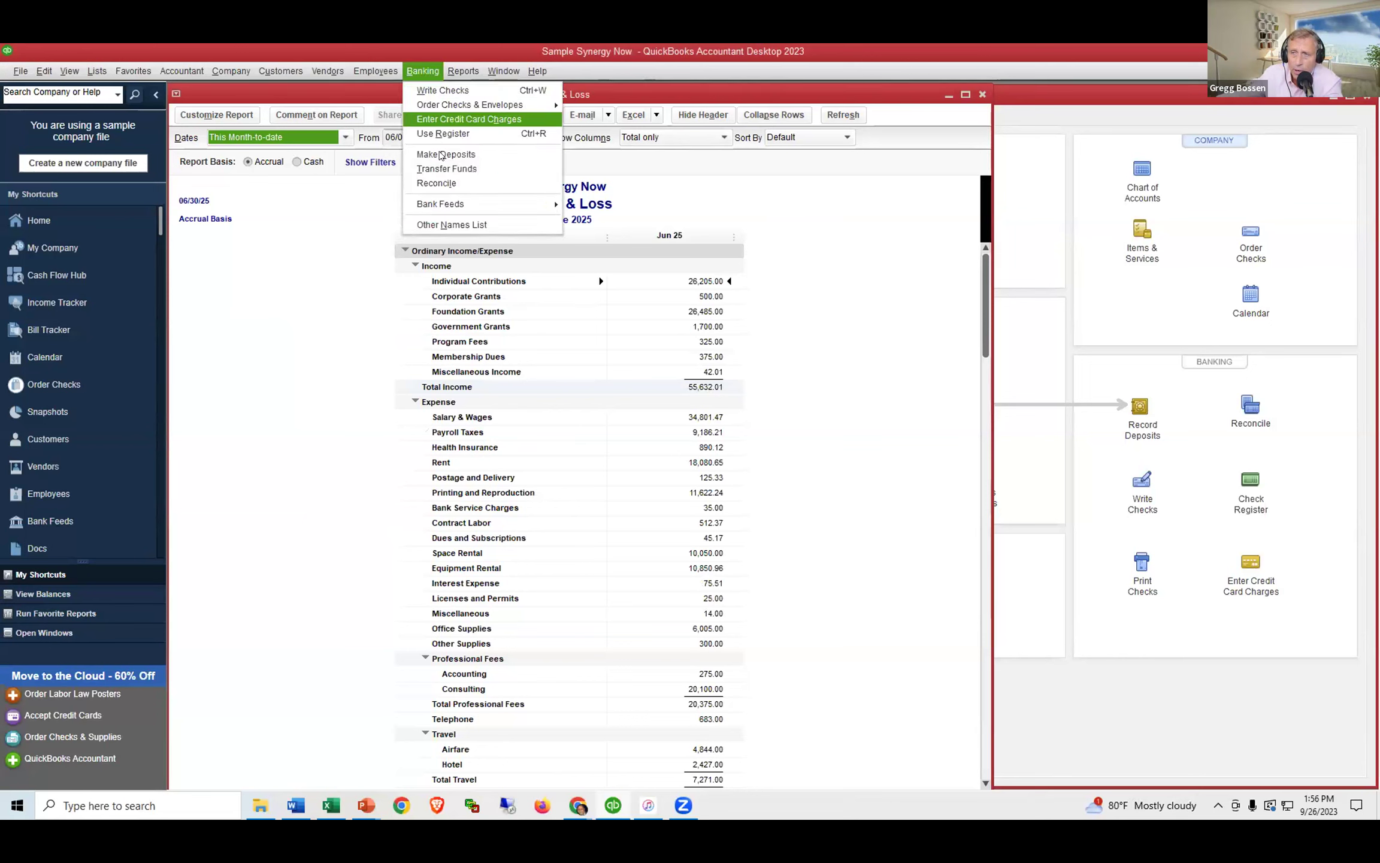
click(445, 185)
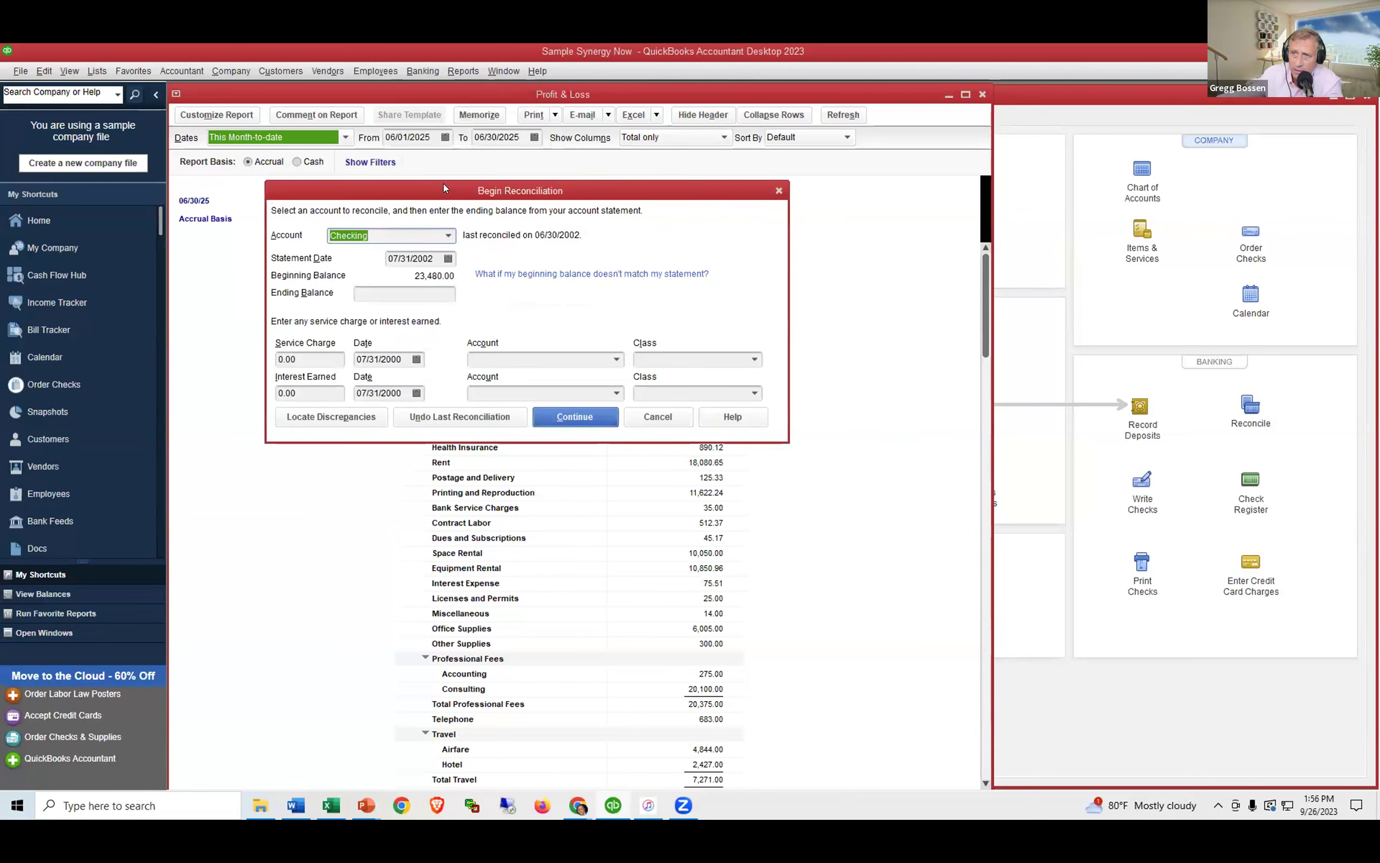
click(429, 296)
text(23520.00)
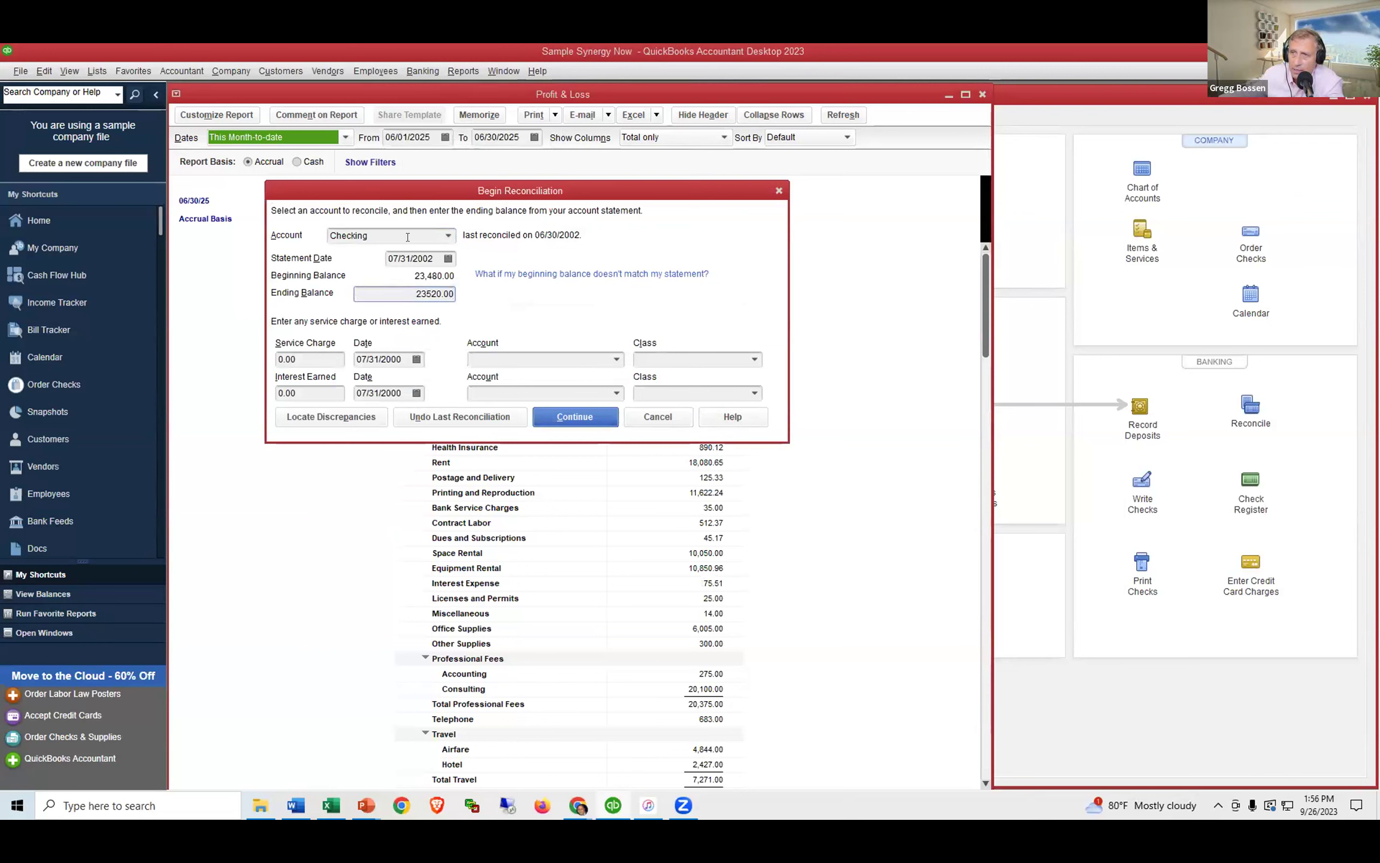
click(434, 258)
text(08/31/2023)
key(Tab)
click(563, 417)
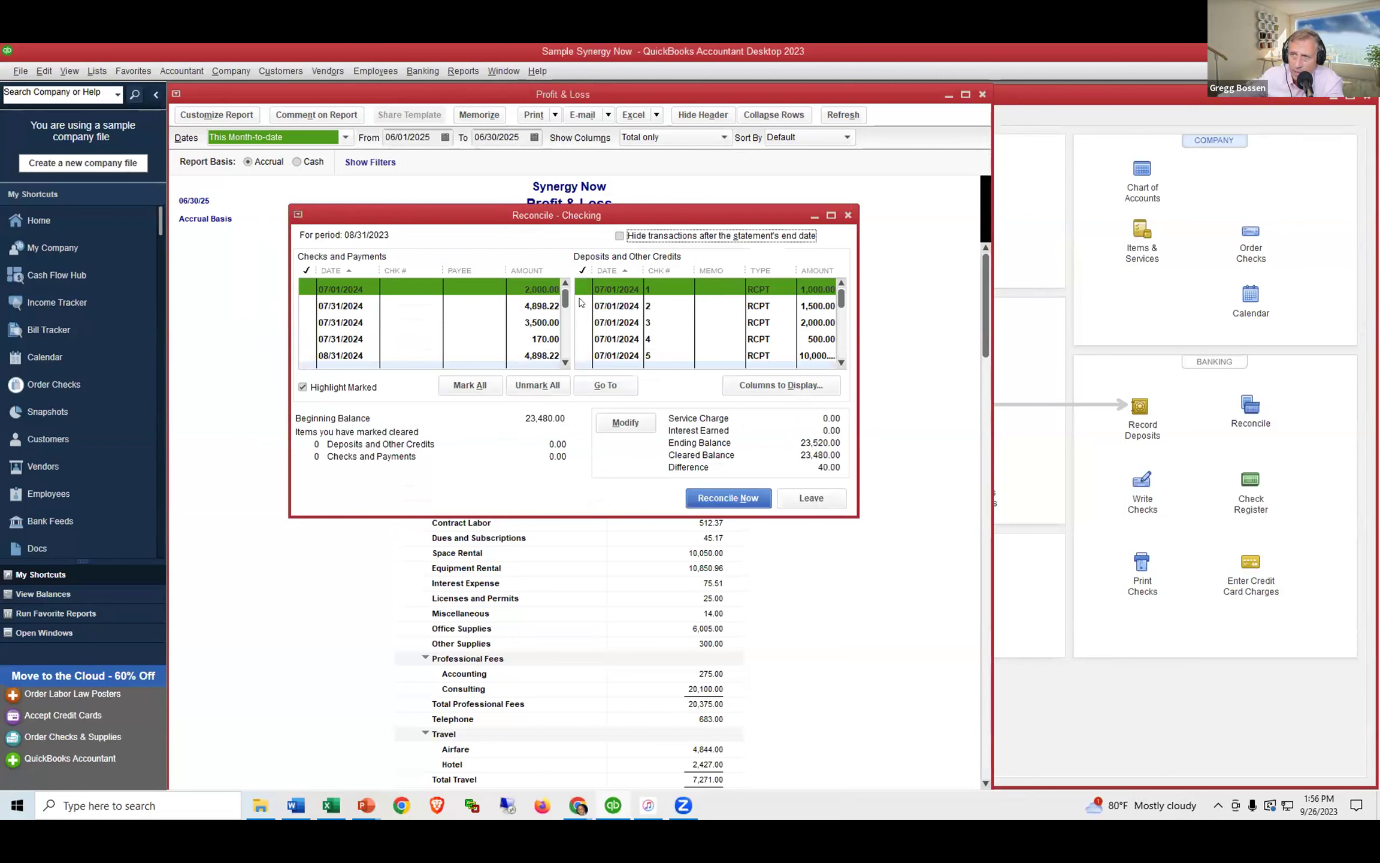
Step: Clear the 1,000.00, 1,500.00 and 2,000.00 deposits and the 2,000.00, 4,898.22 and 3,500.00 checks
click(583, 289)
click(583, 305)
click(583, 323)
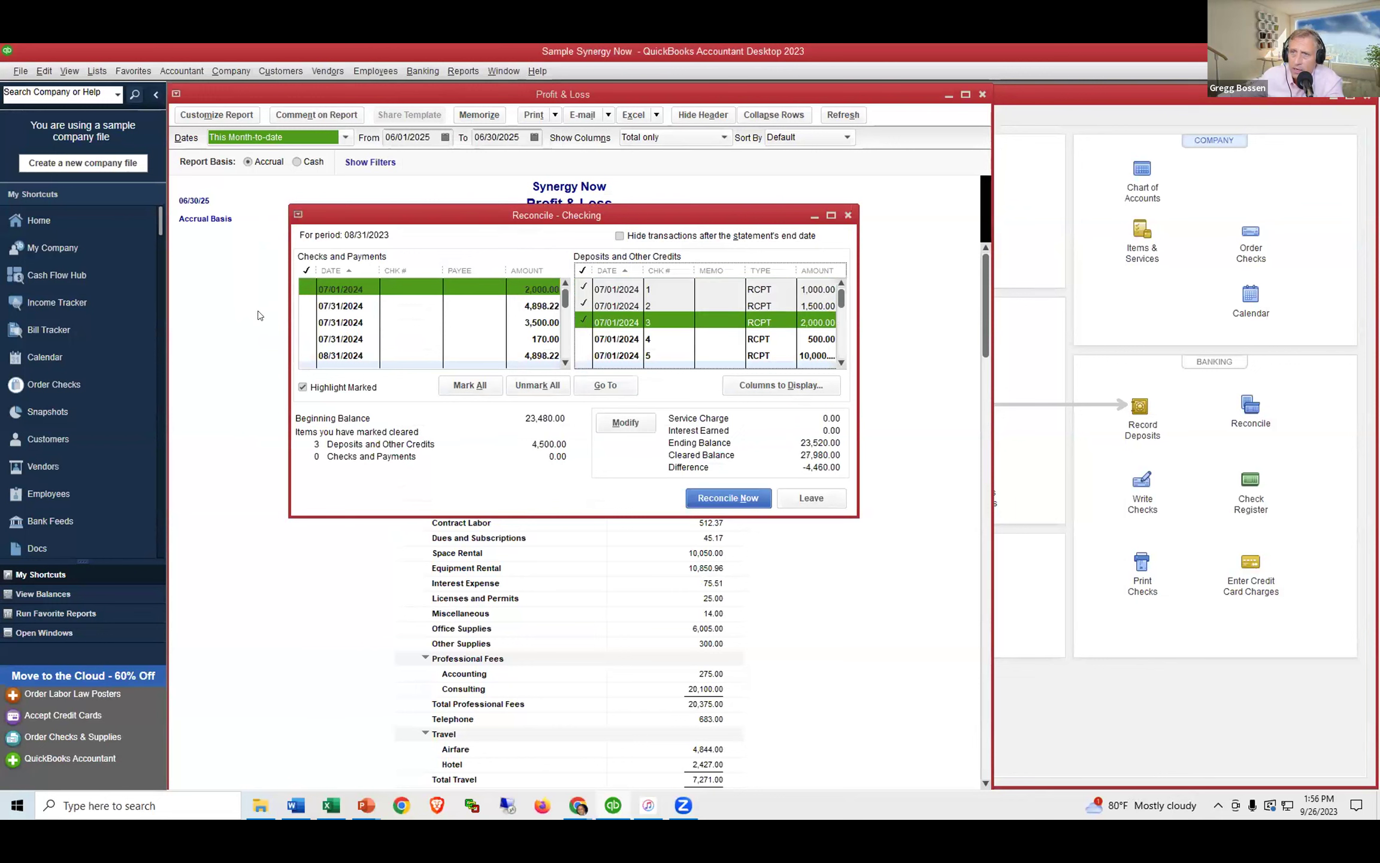
click(308, 289)
click(305, 306)
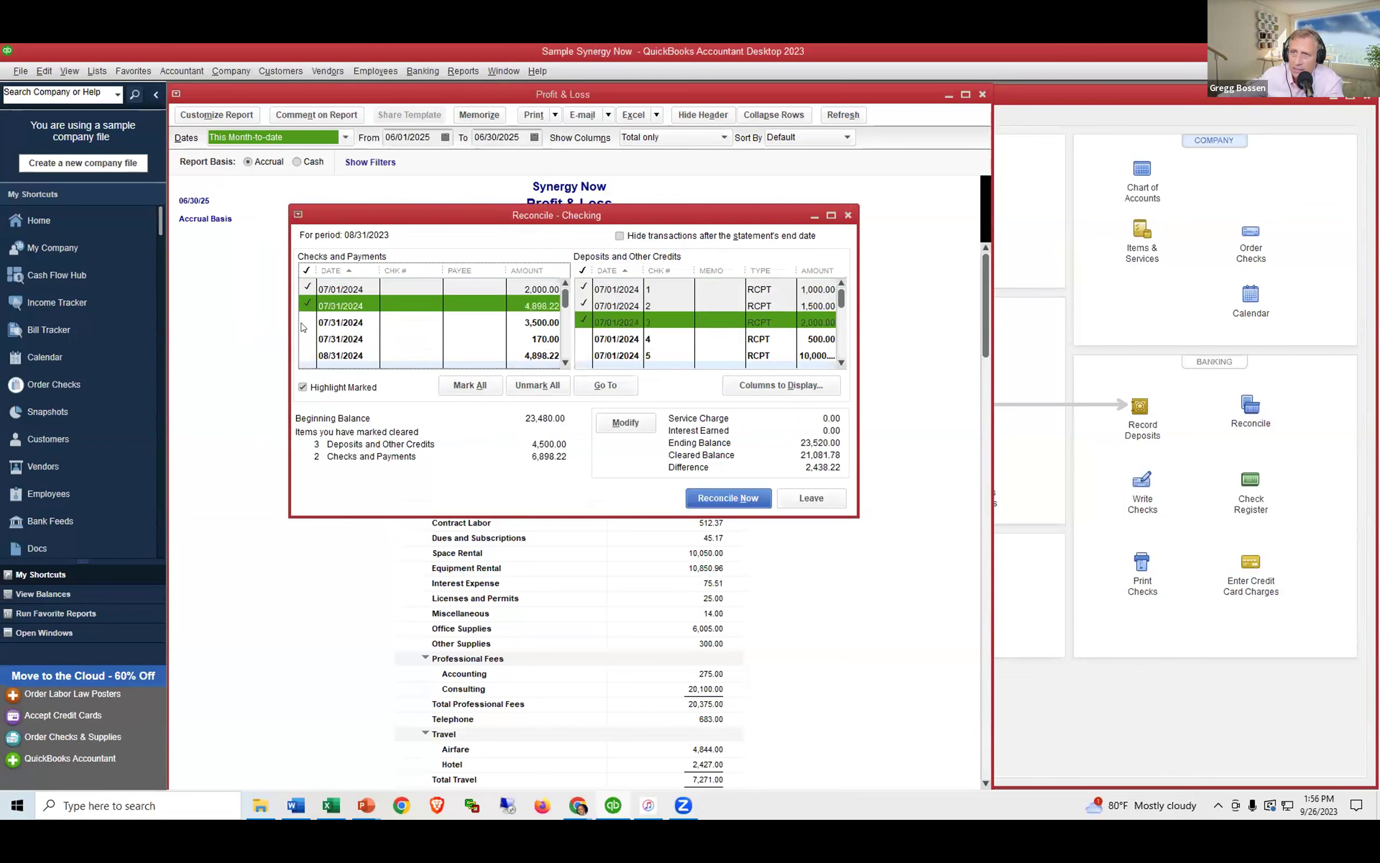
click(306, 323)
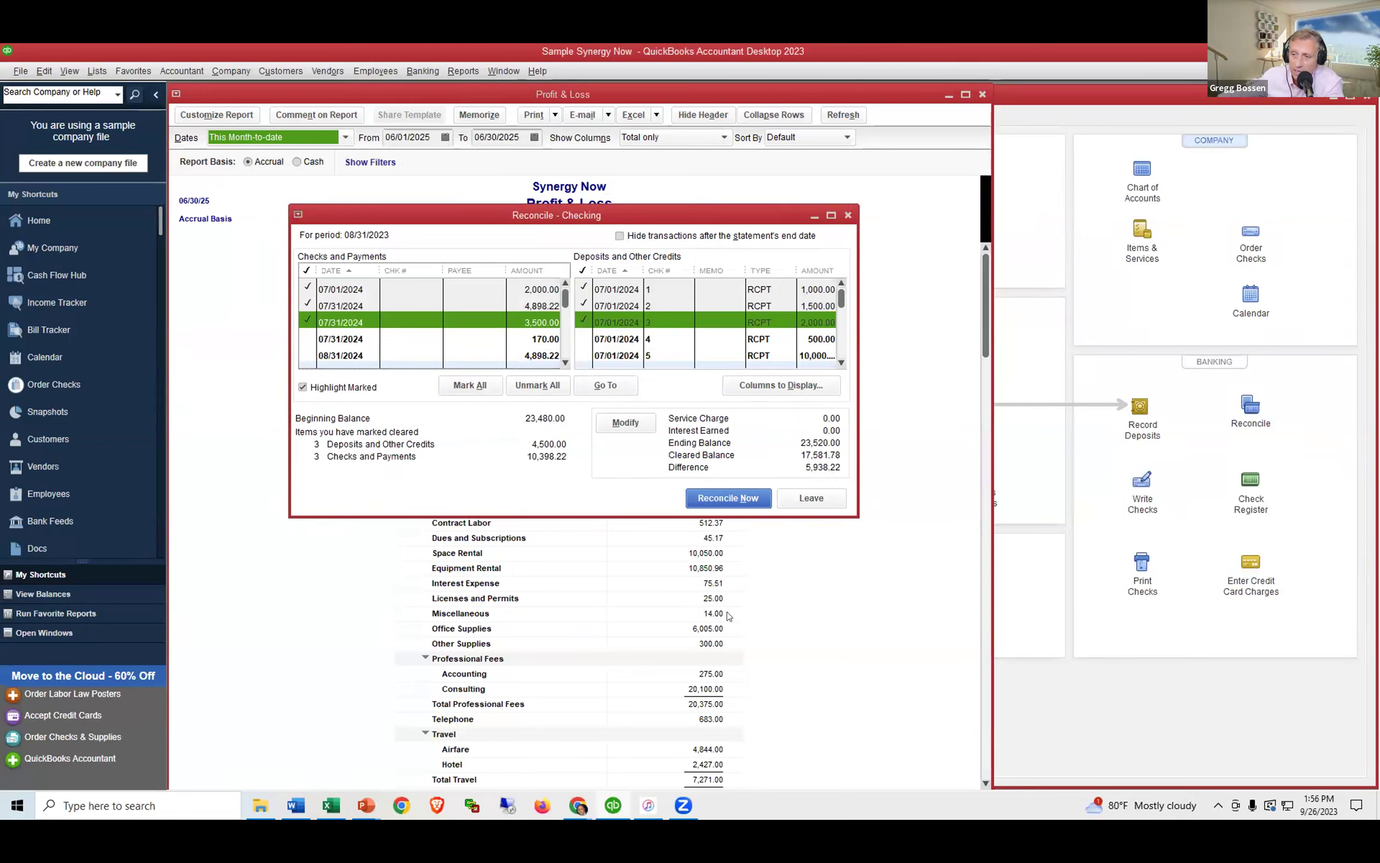
Step: In QuickBooks Online, go to Reconcile and get past the introduction
mouse_move(580, 802)
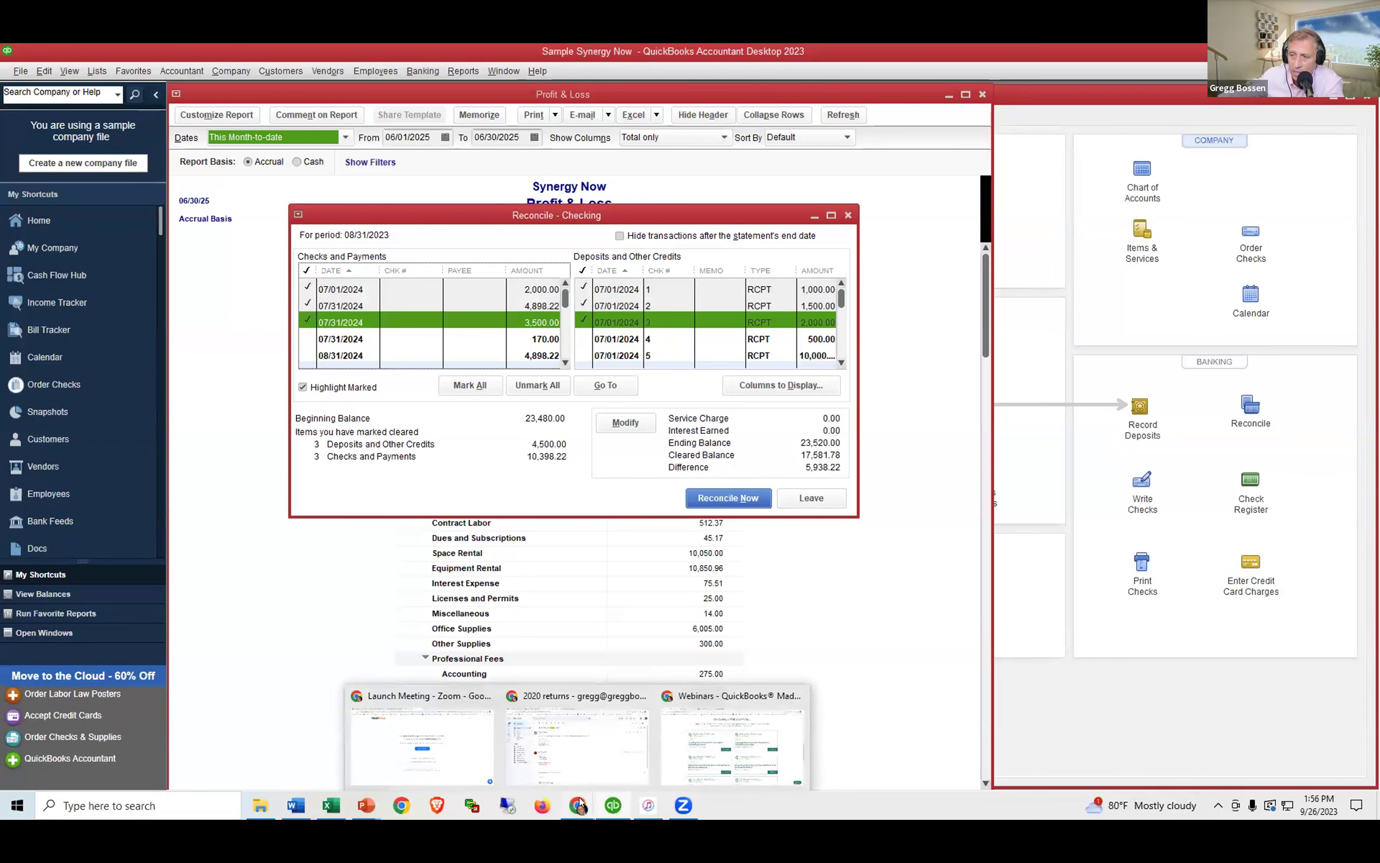
click(581, 783)
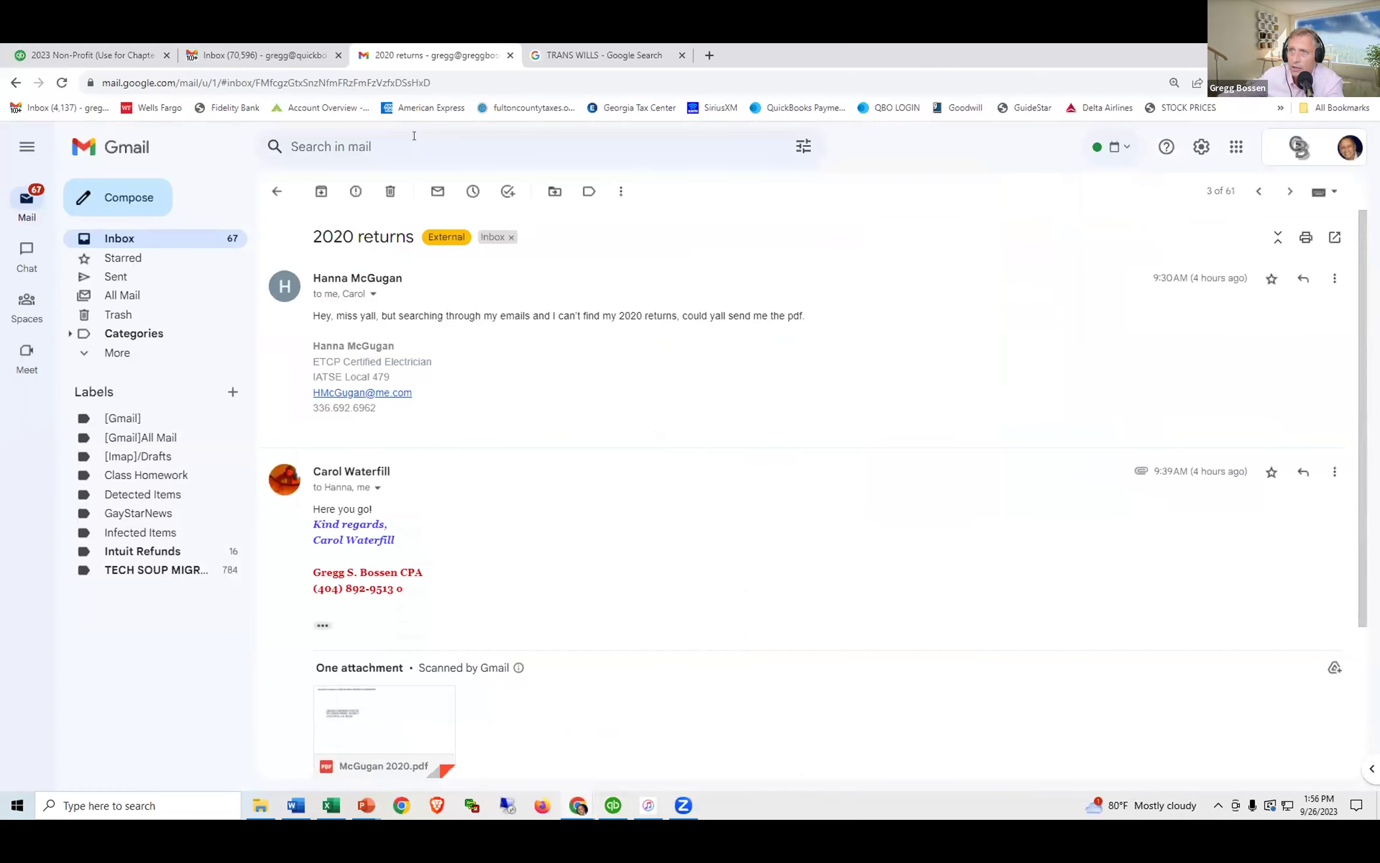
click(115, 54)
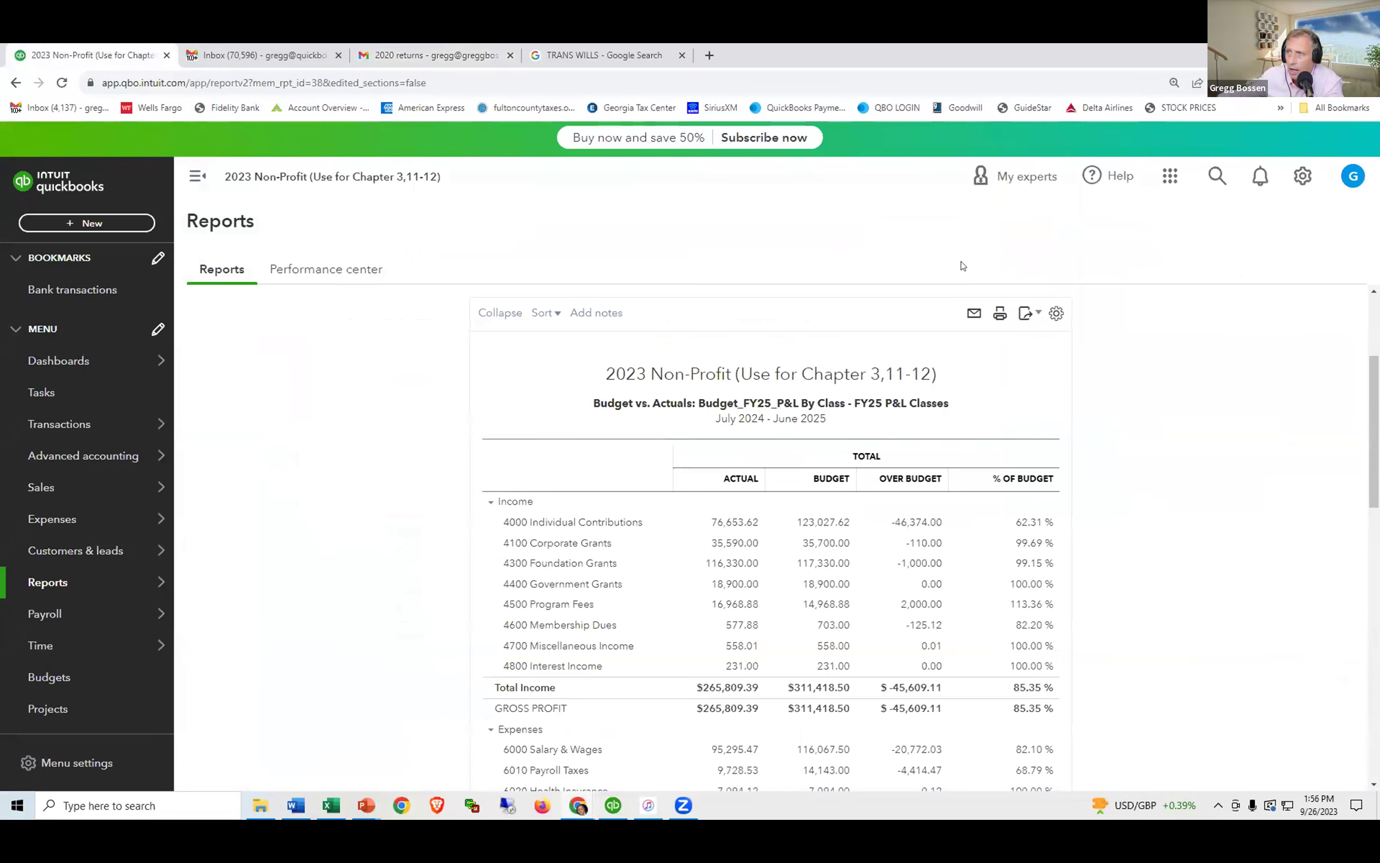
click(1302, 176)
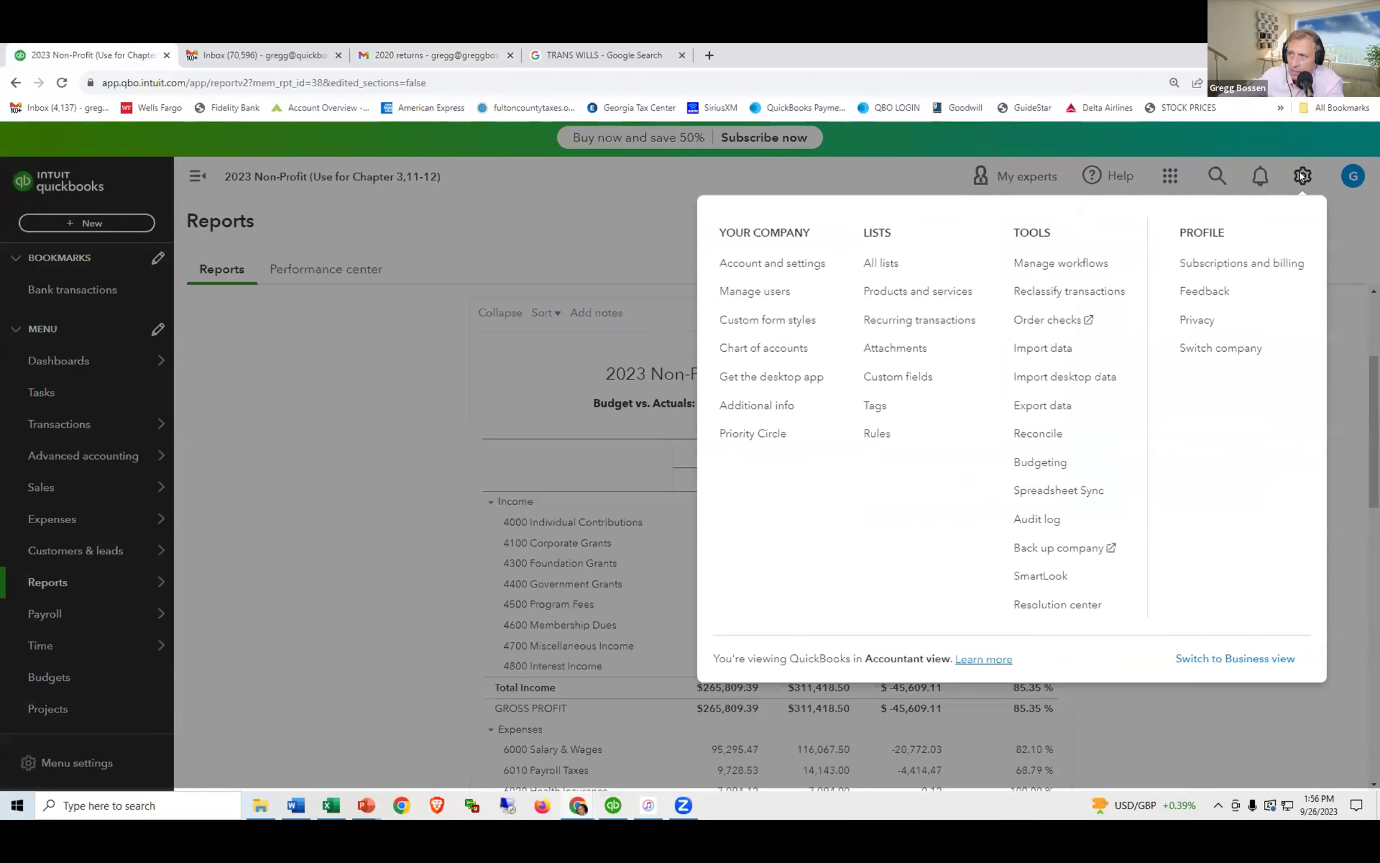
click(1022, 432)
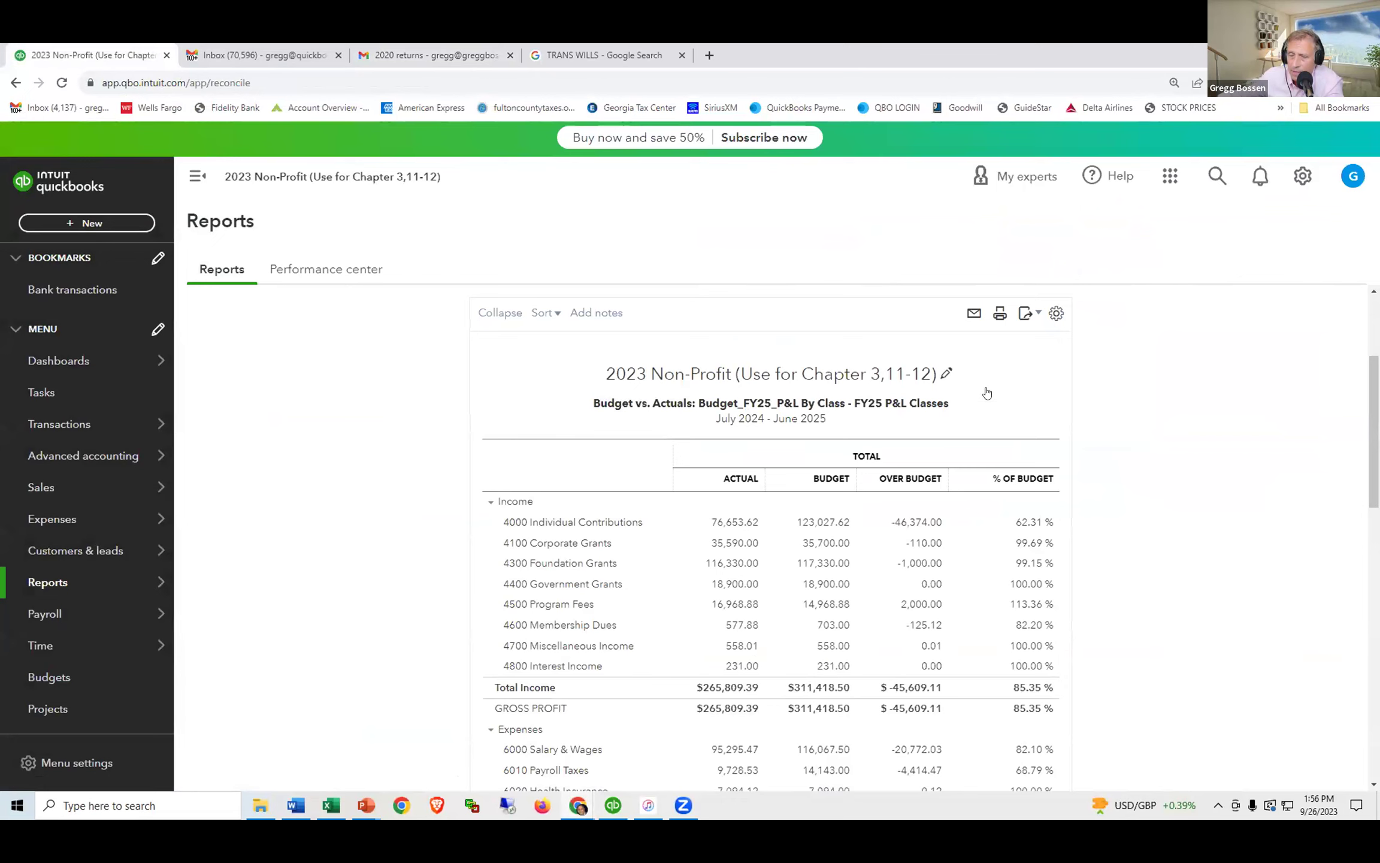
click(307, 603)
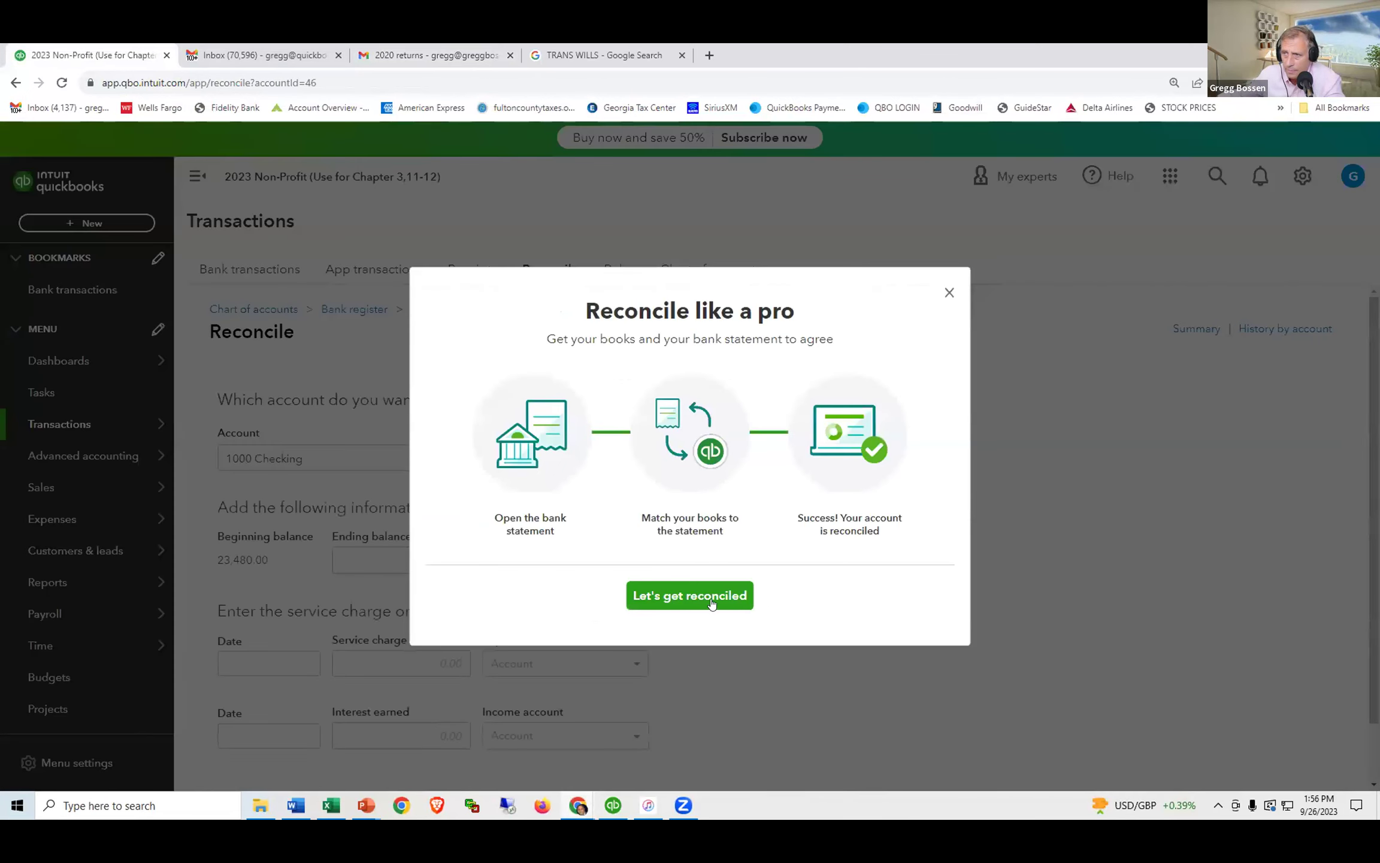
click(713, 595)
Step: Enter a 45,520.00 statement ending balance and ending date, then start reconciling
click(399, 570)
text(45520.00)
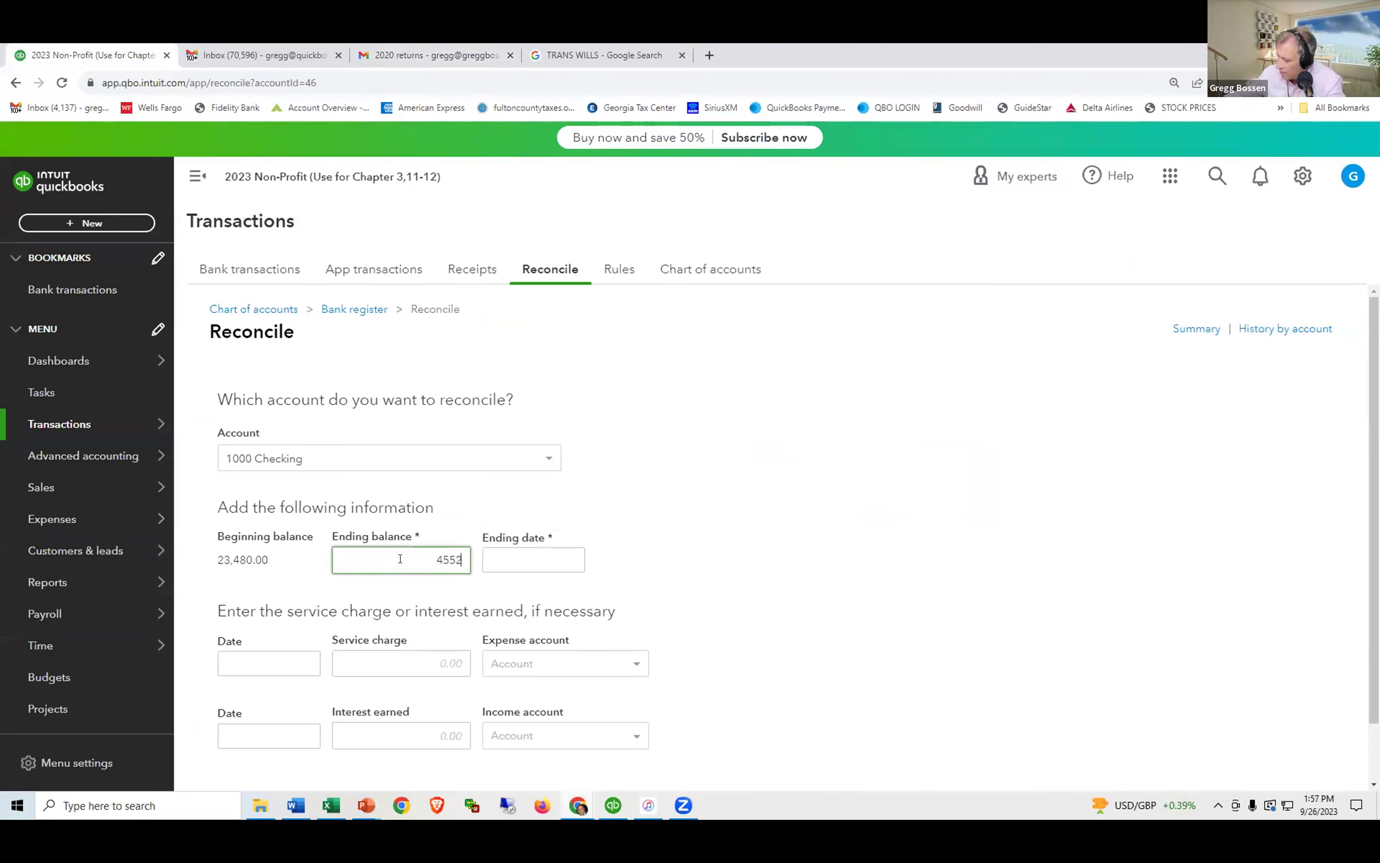
click(525, 561)
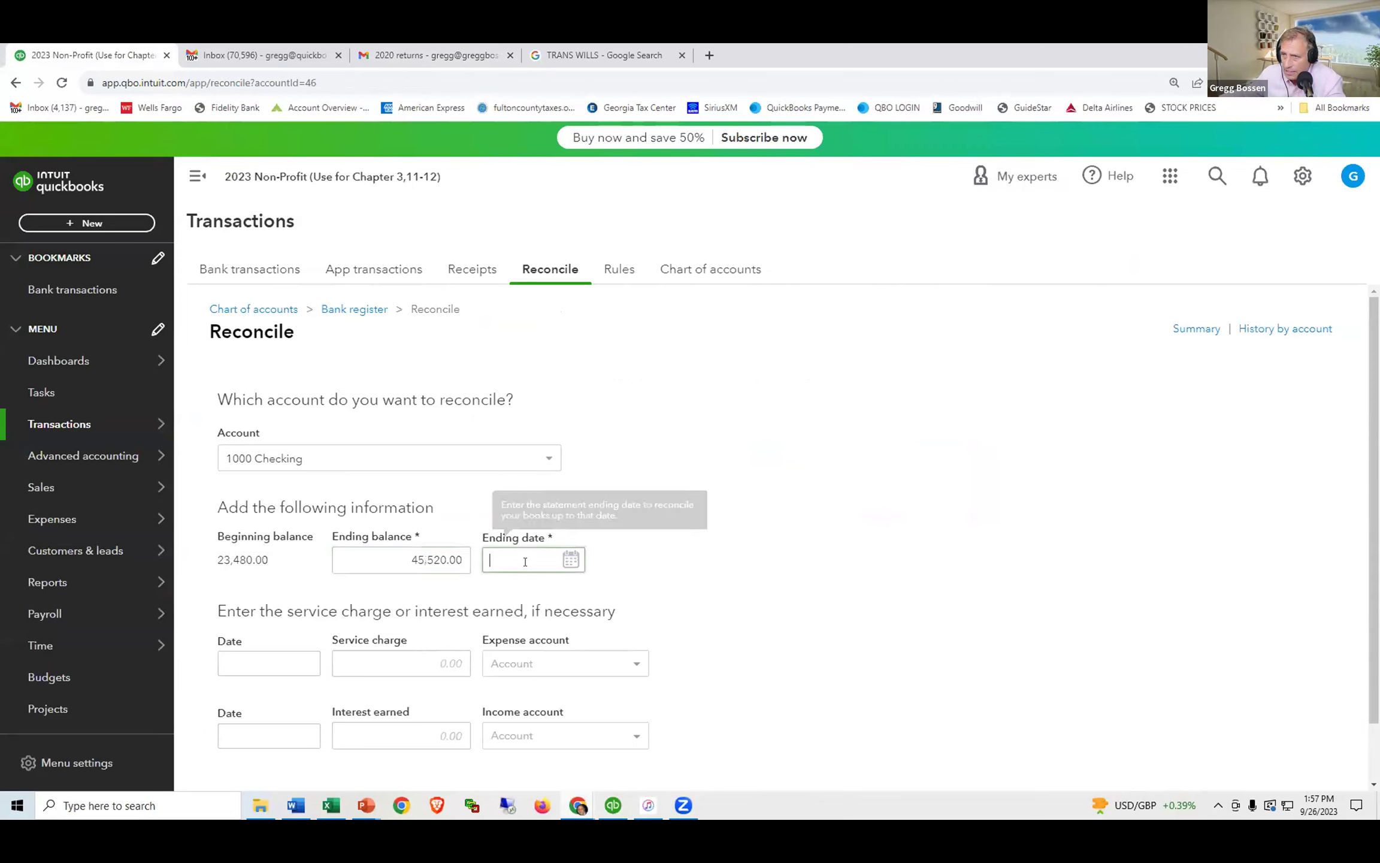
text(033123)
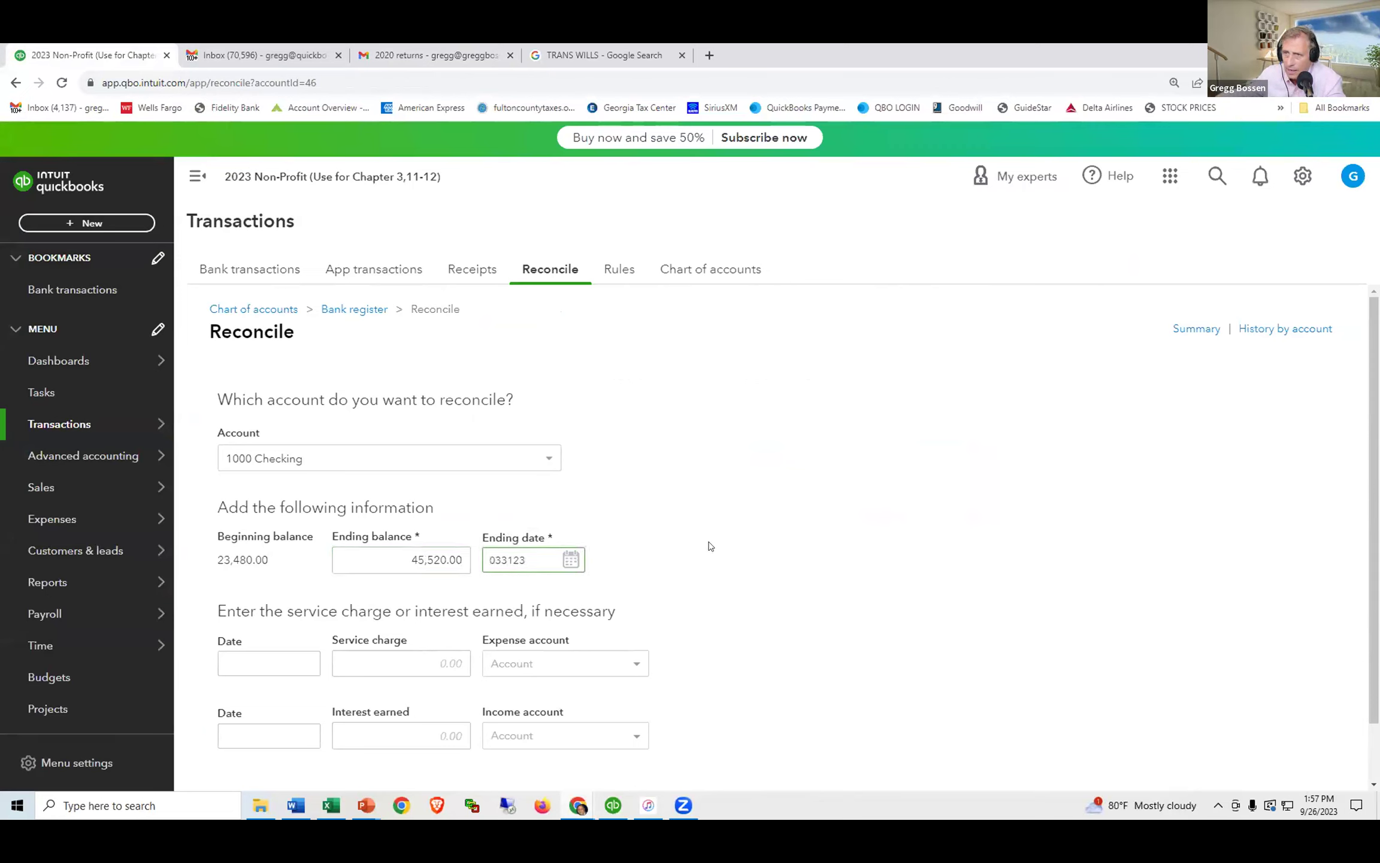
key(Tab)
scroll(709, 548, down, 1)
click(293, 743)
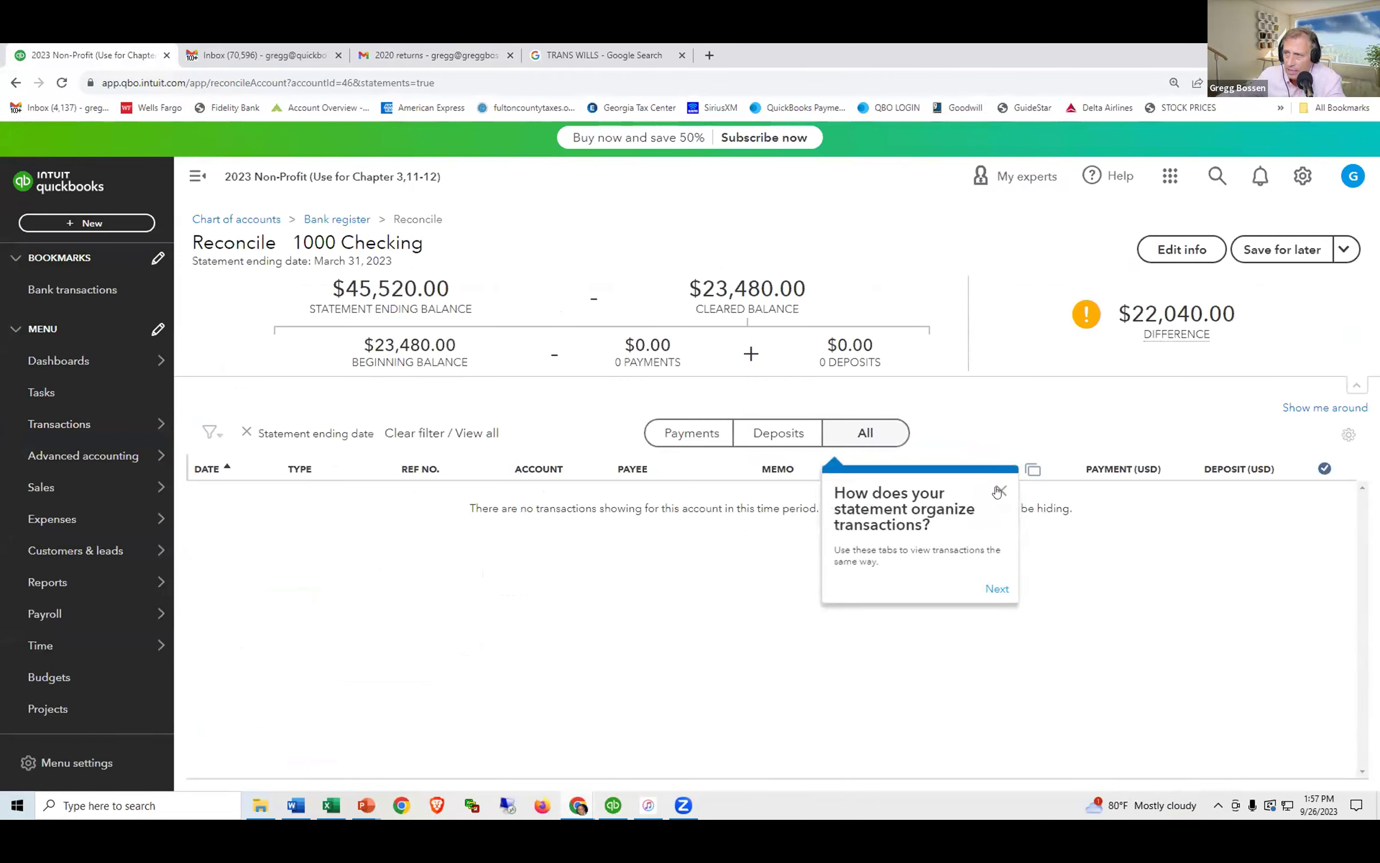
Step: Dismiss the reconcile tips and return to the TRANS WILLS search results tab
click(998, 491)
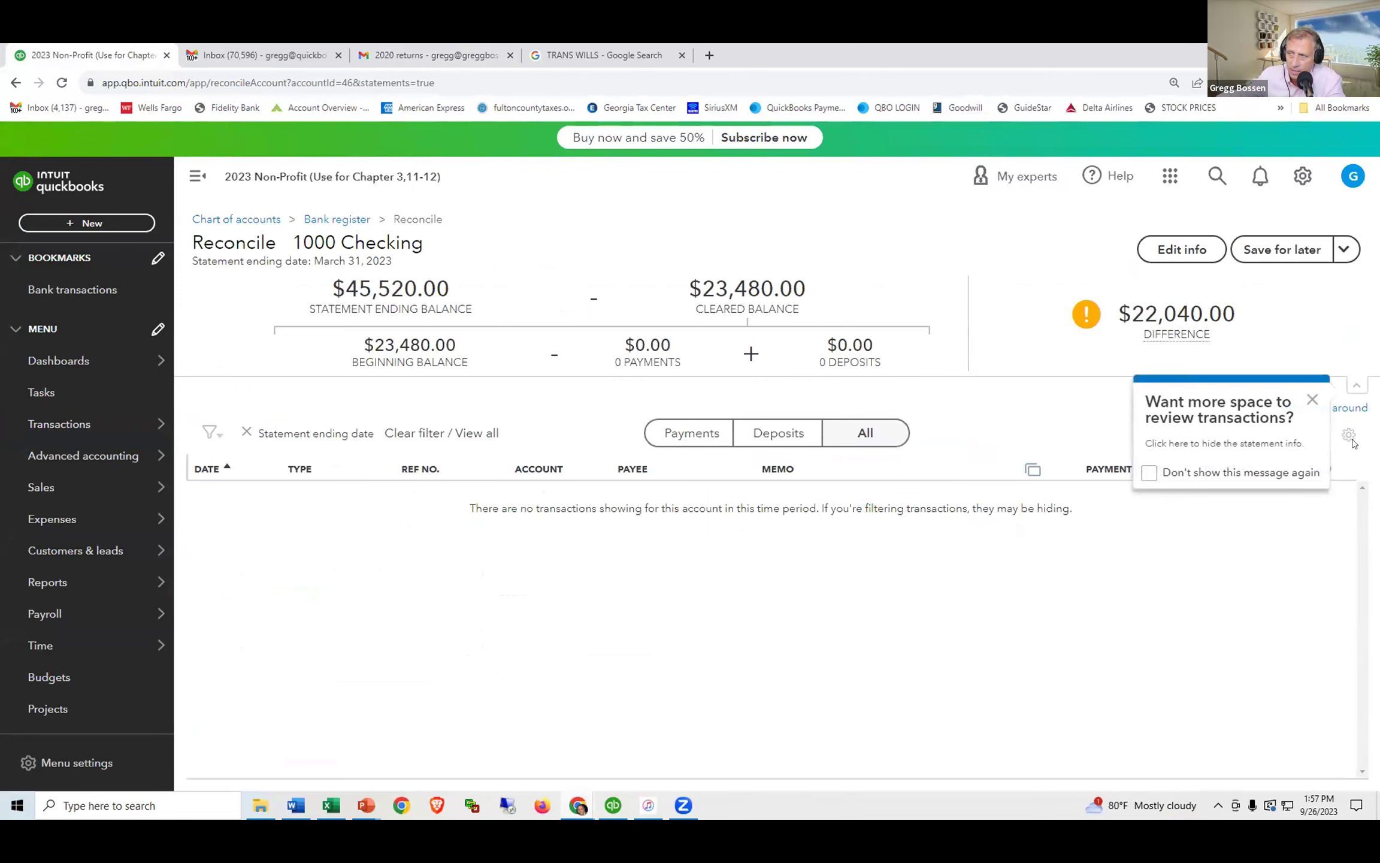
click(1313, 399)
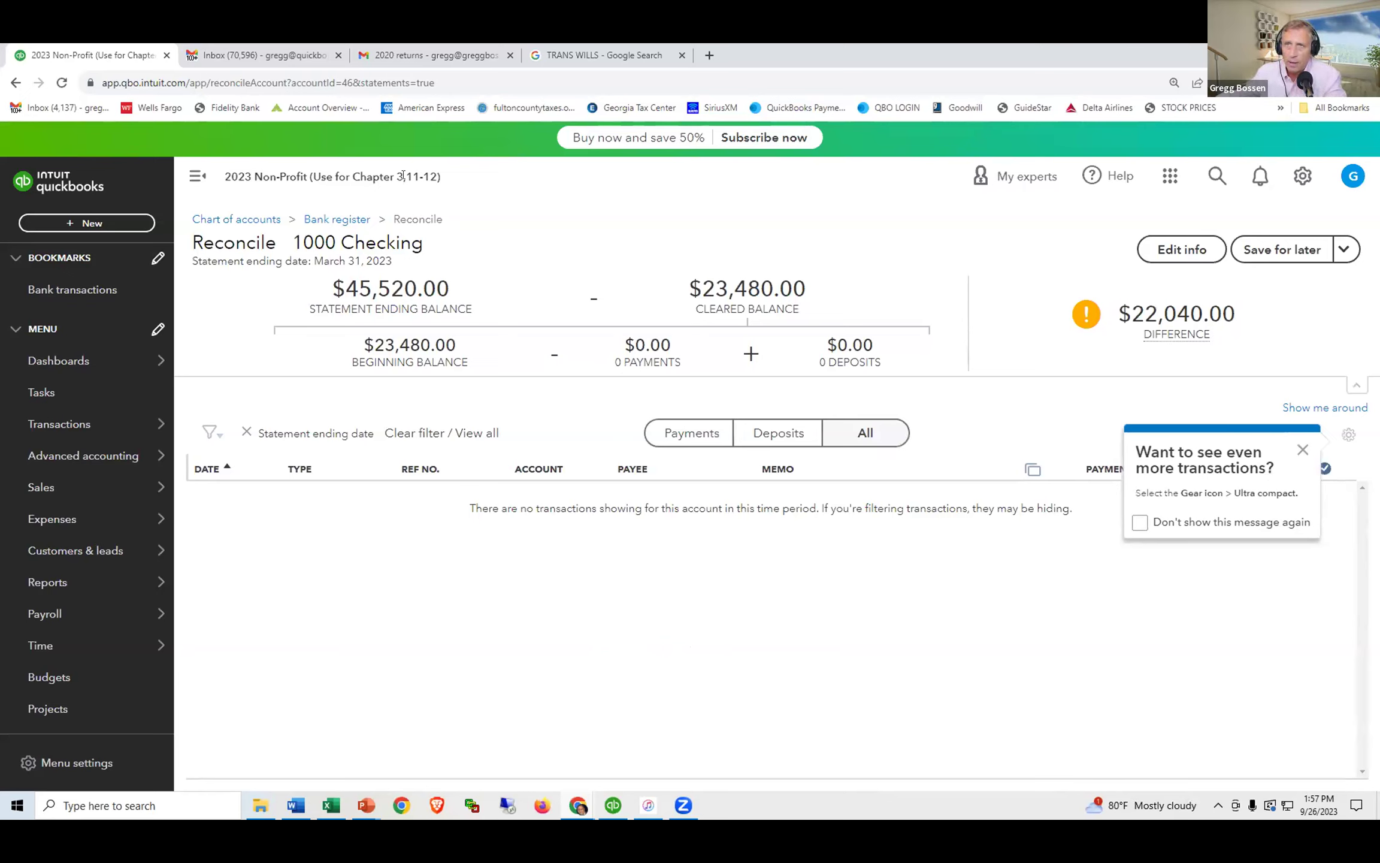
click(659, 55)
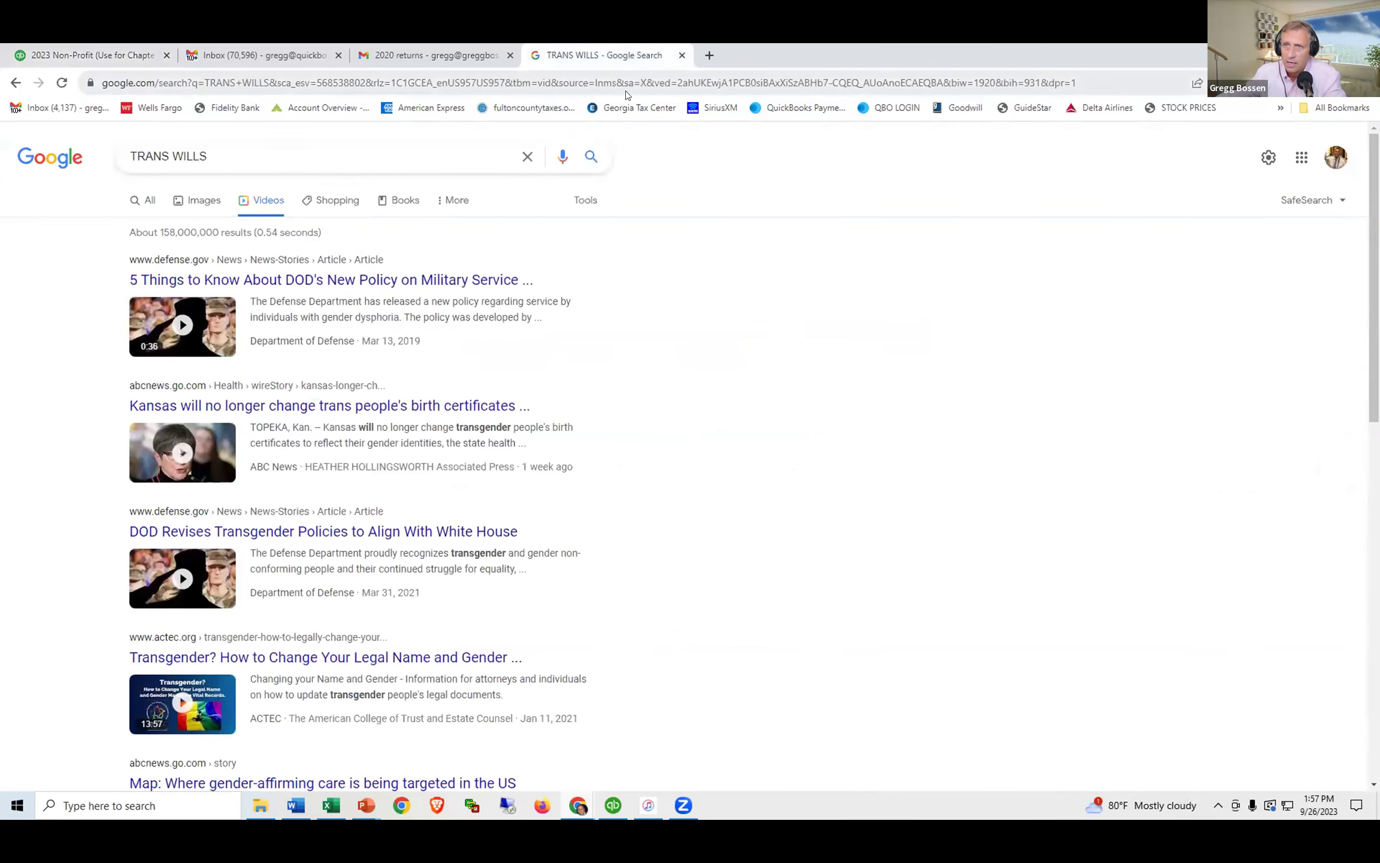
Step: Go to quickbooksmadeeasy.com and open the Courses & Training Webinars page
click(562, 84)
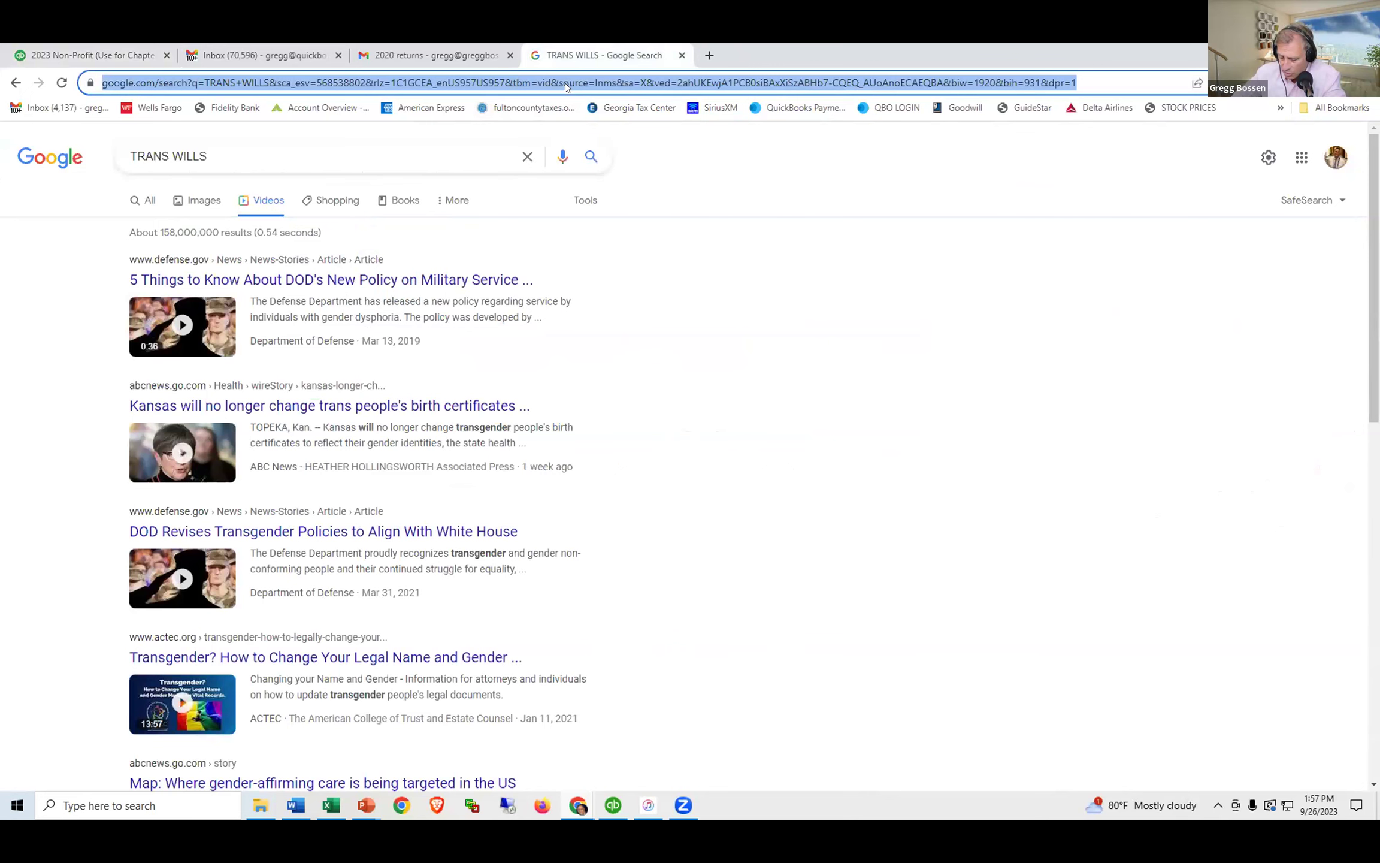
text(qui)
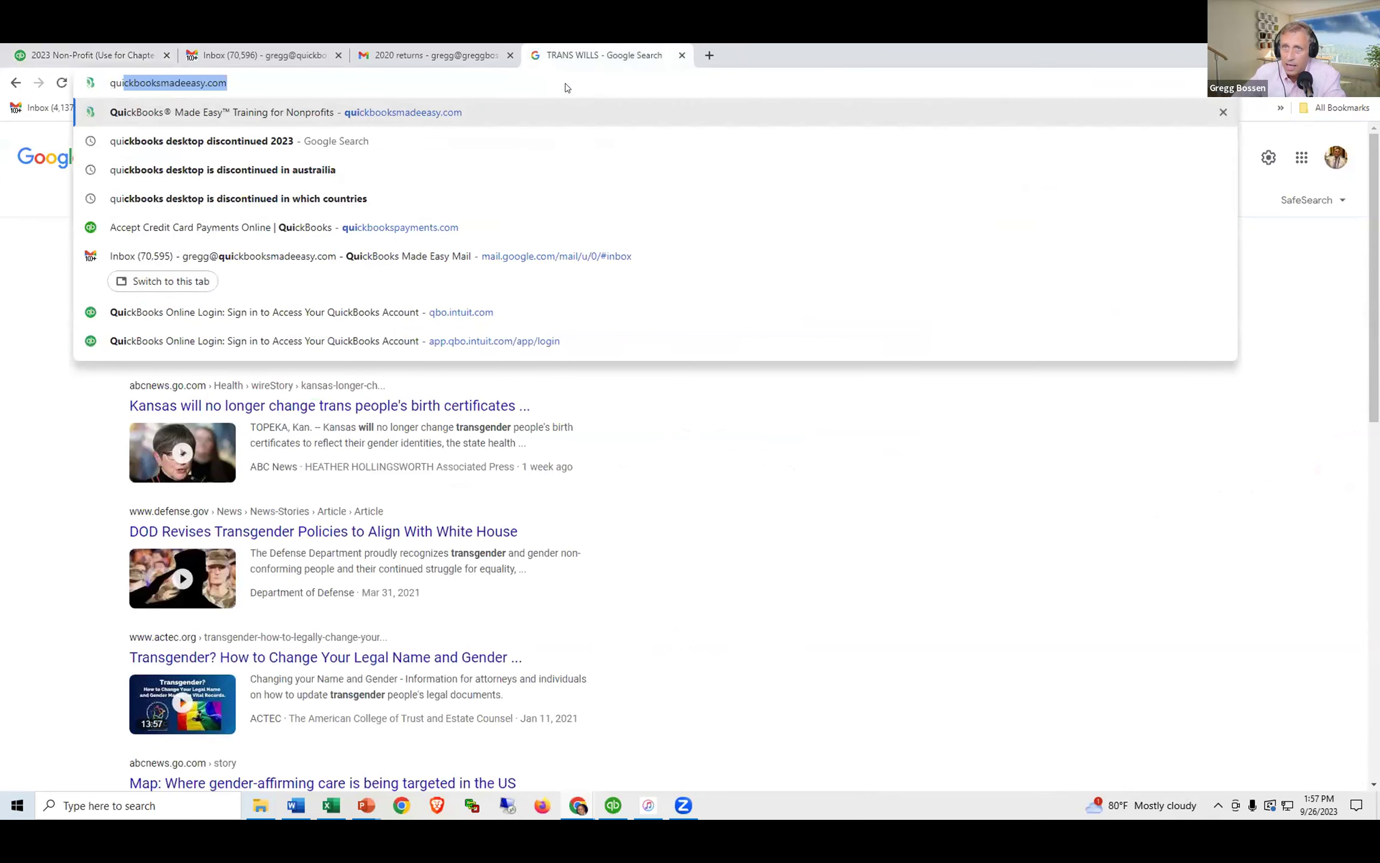
key(Return)
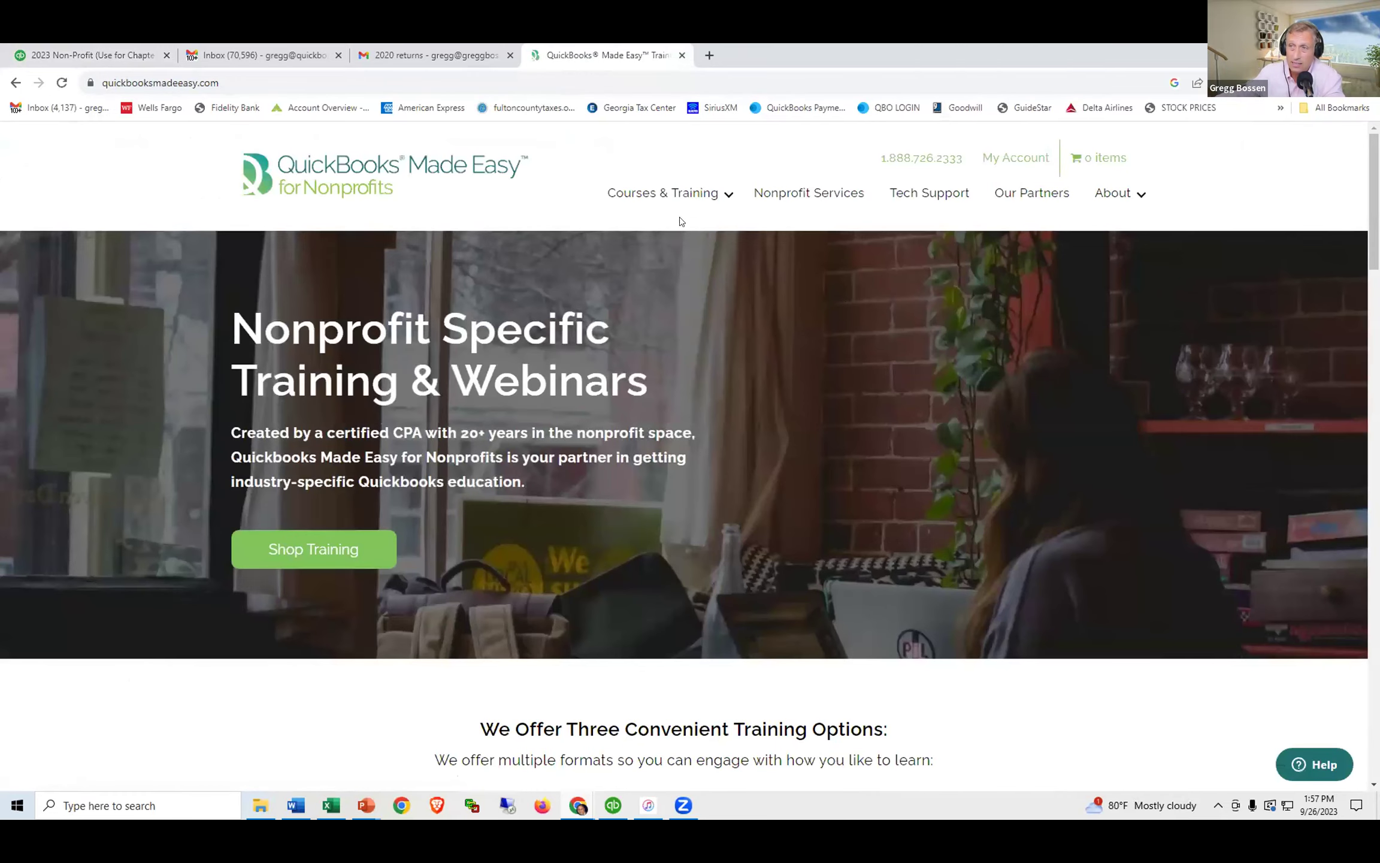
mouse_move(675, 200)
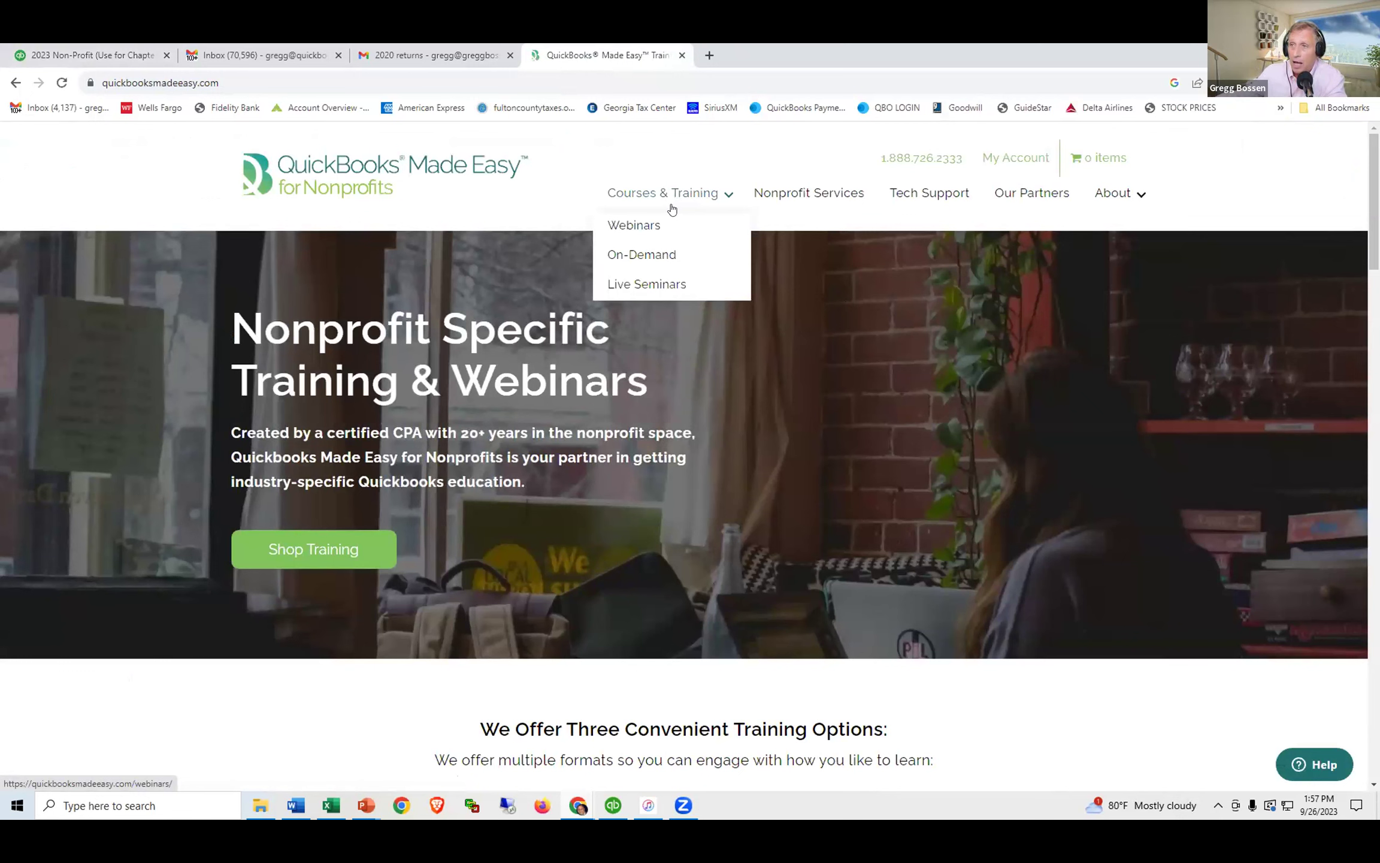
click(638, 227)
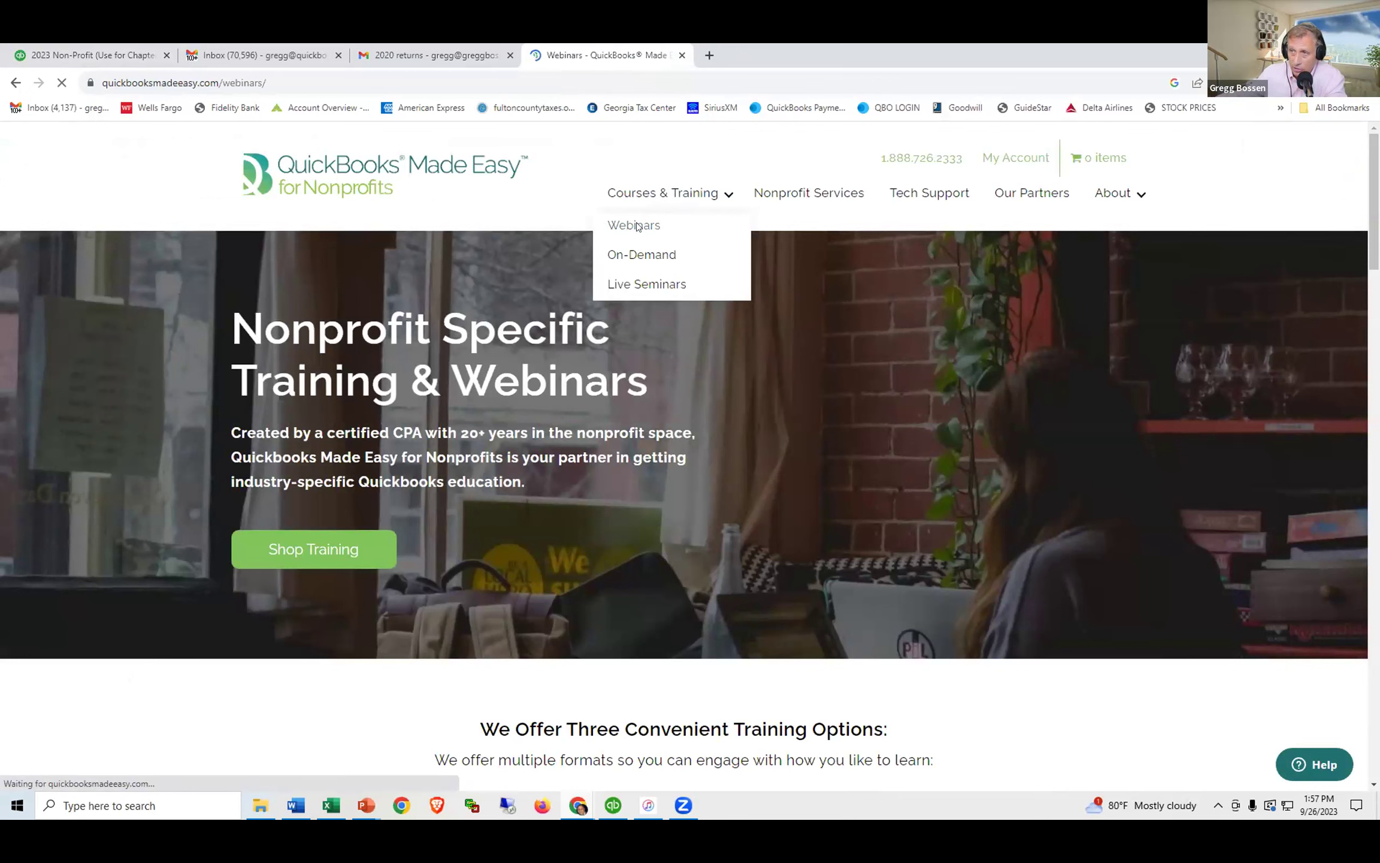
Step: Open the Nov 7 Fundamentals 3 Day Webinar Series for QuickBooks Online and review its details
scroll(637, 225, down, 5)
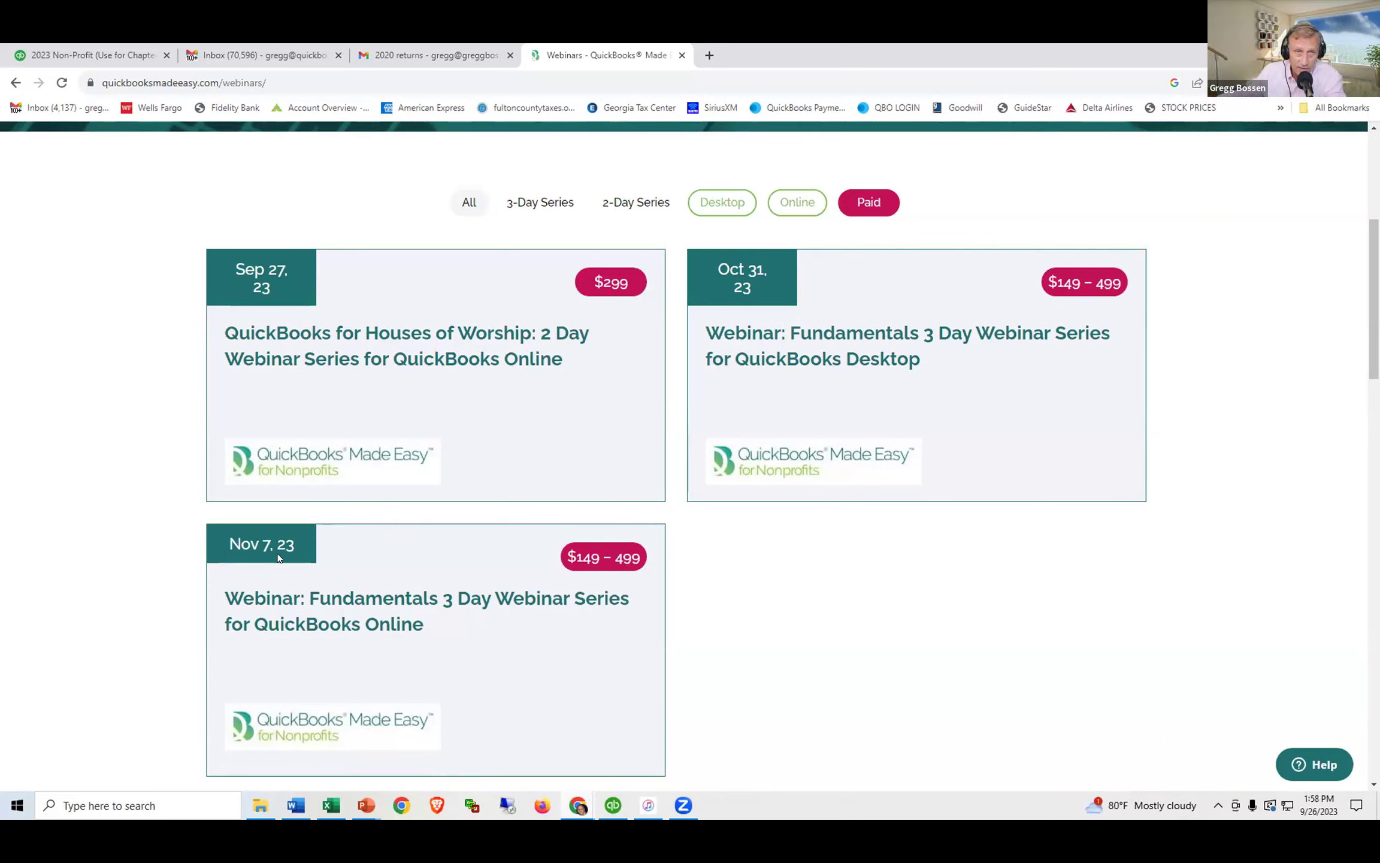
click(439, 599)
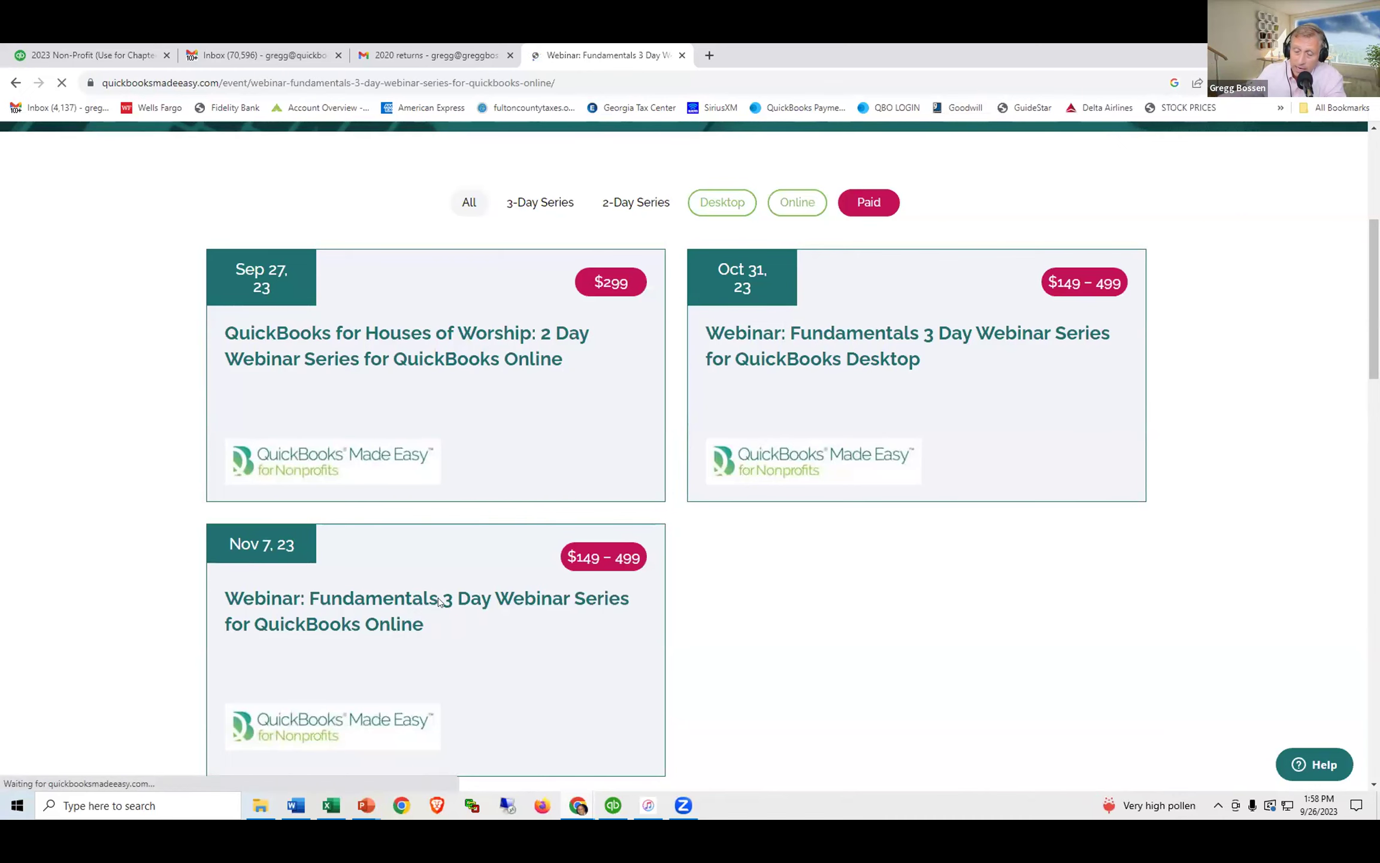
scroll(435, 595, down, 3)
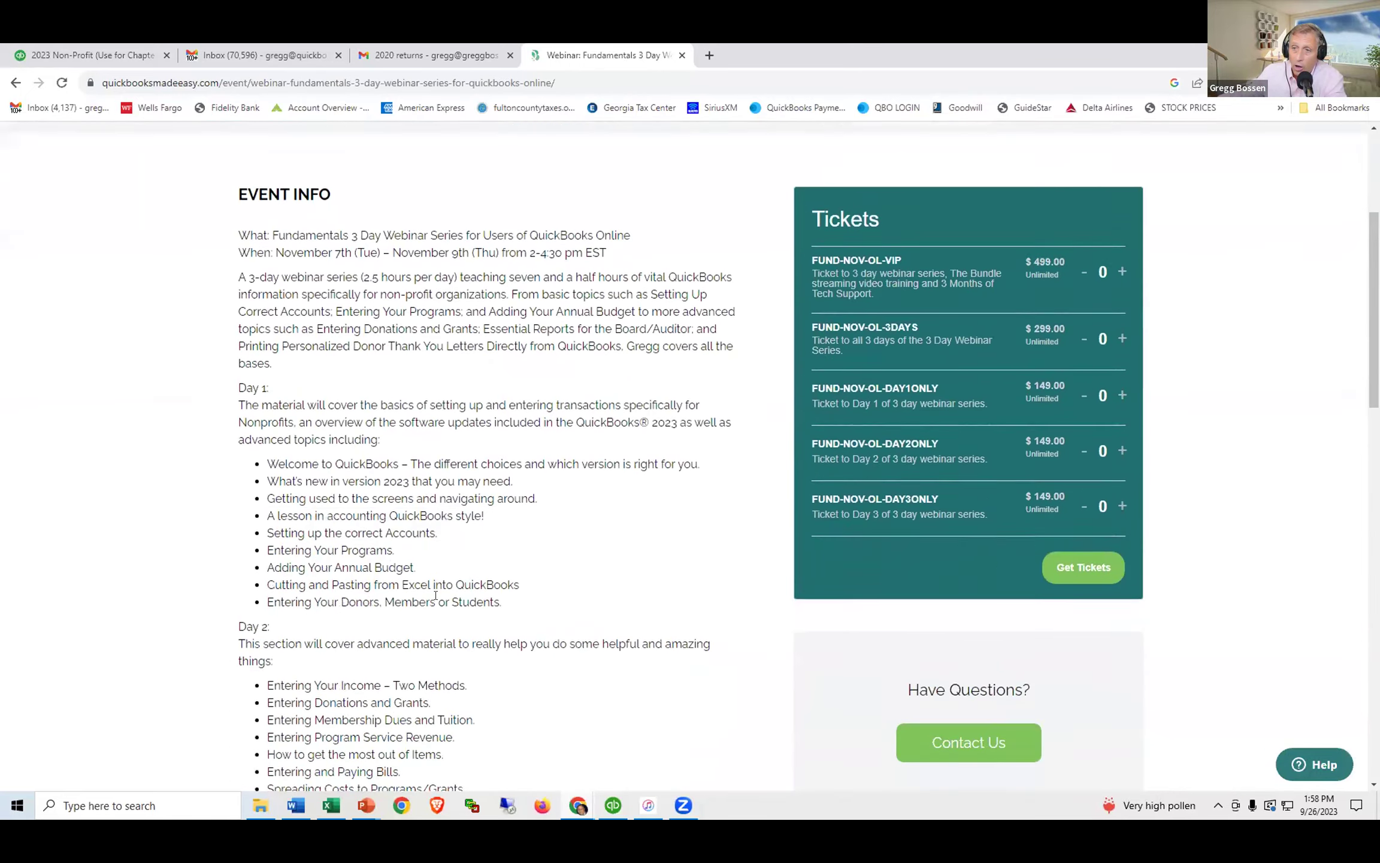
scroll(436, 595, down, 3)
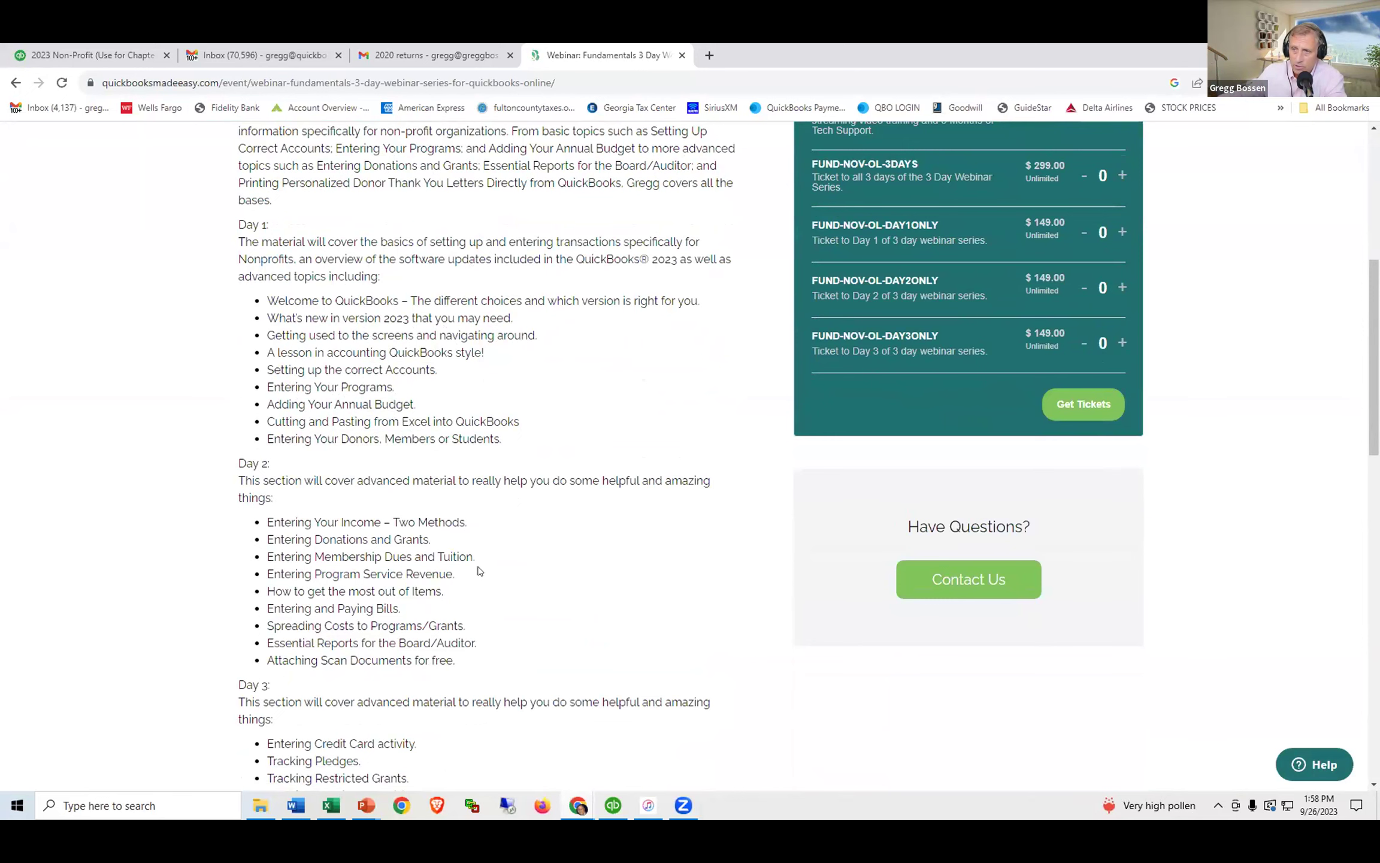
scroll(477, 575, down, 2)
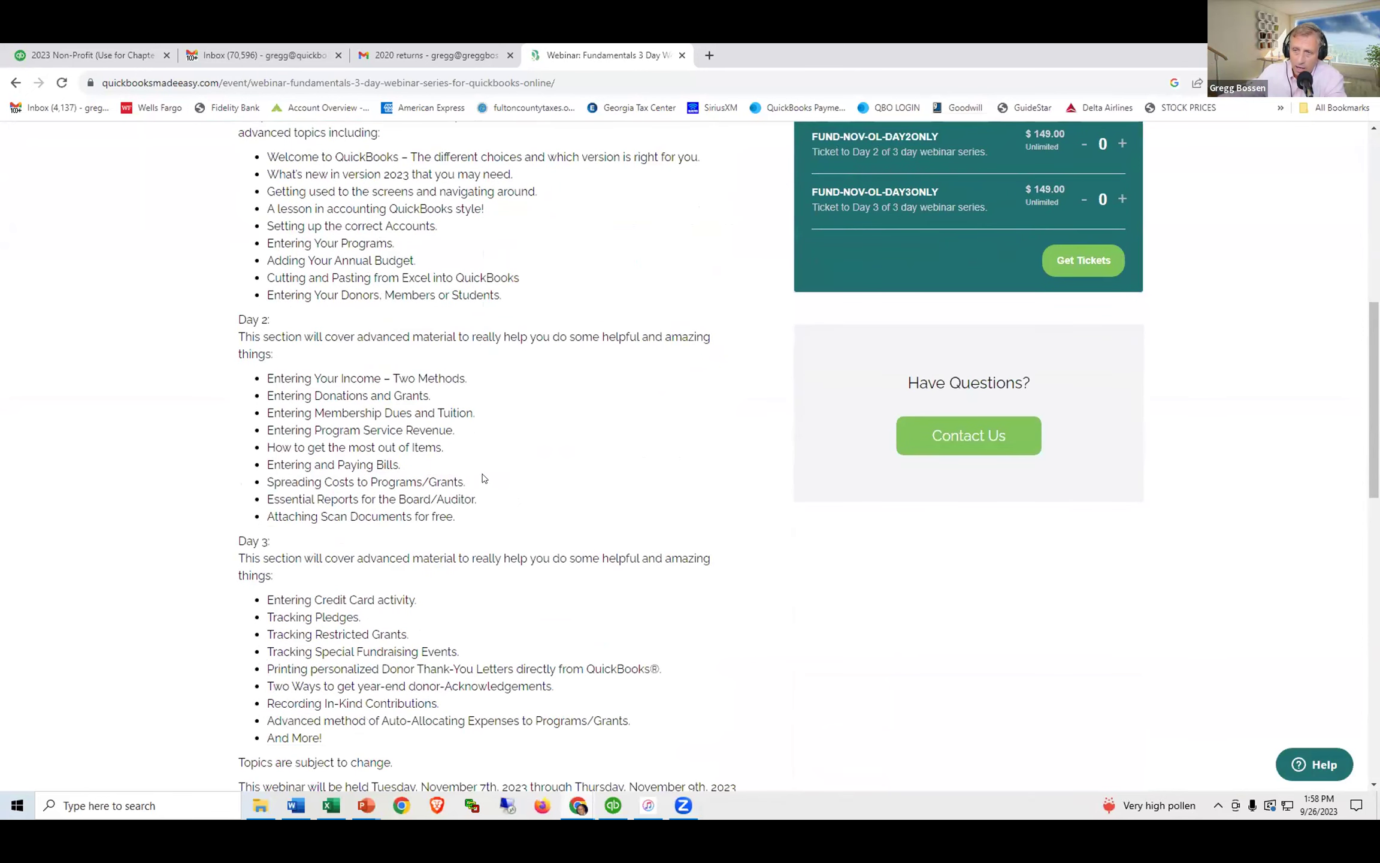
scroll(478, 486, down, 2)
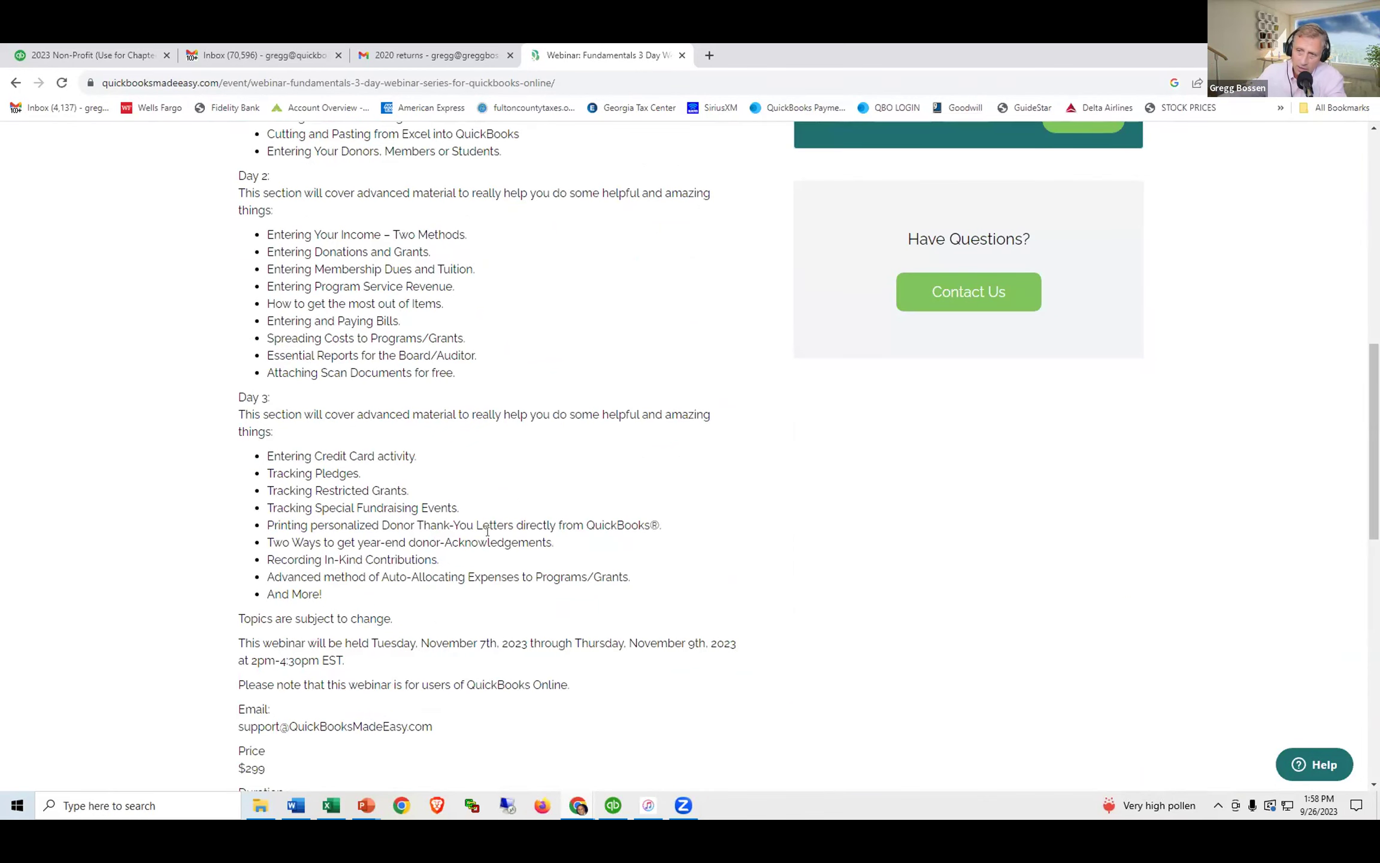
scroll(484, 565, up, 6)
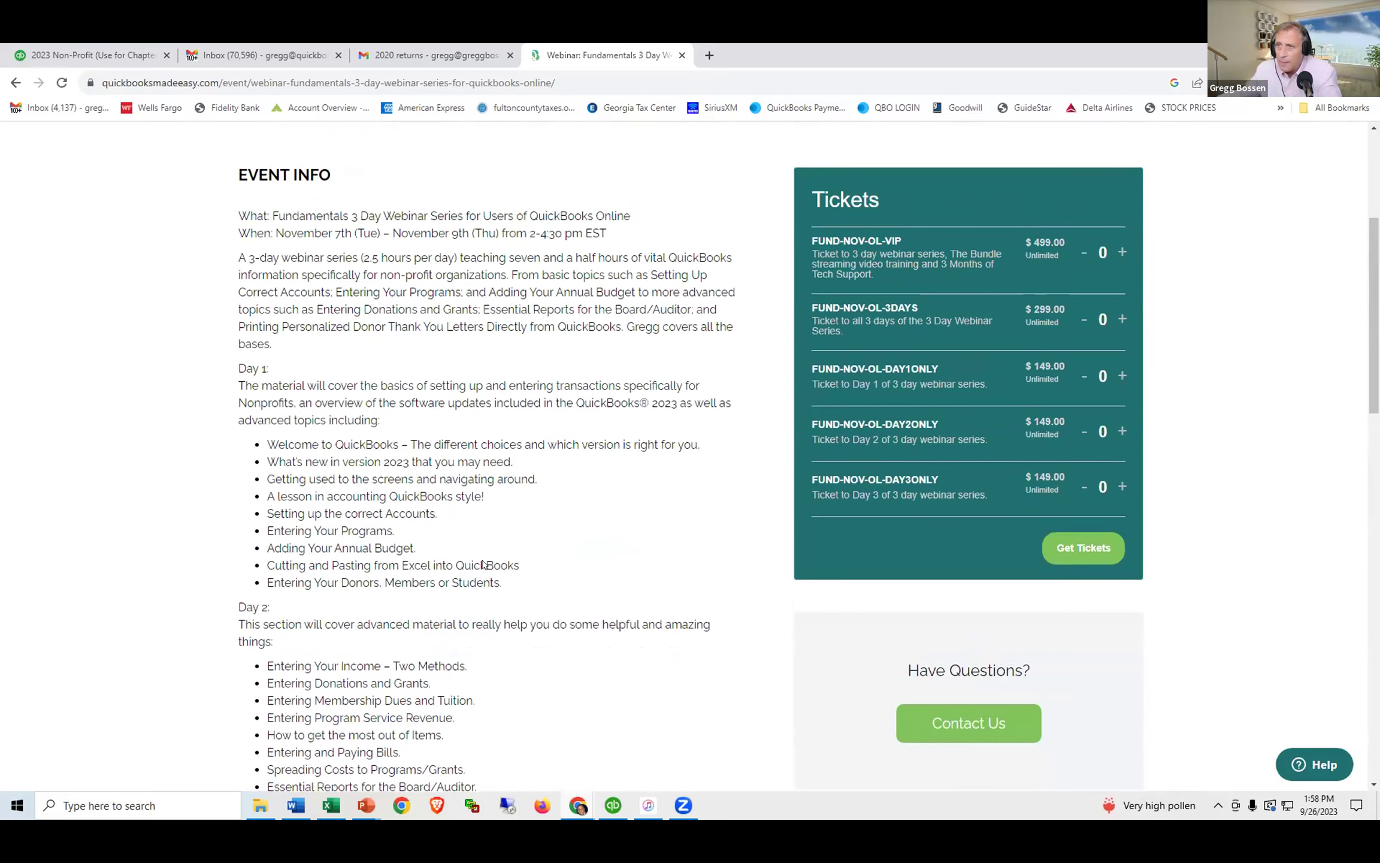
key(alt+Tab)
key(alt+Tab)
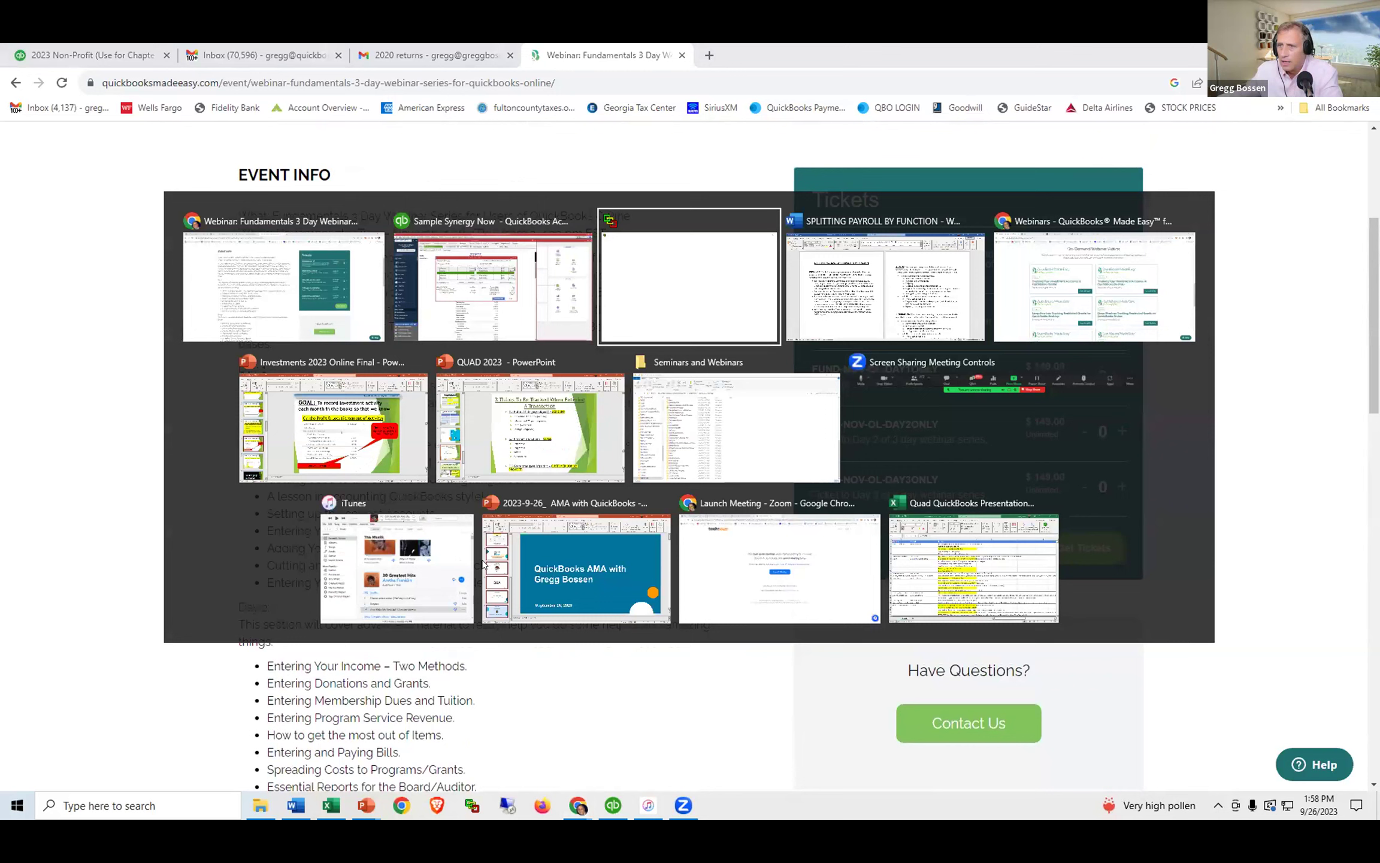
key(alt+Tab)
key(alt+Tab)
key(alt+Tab)
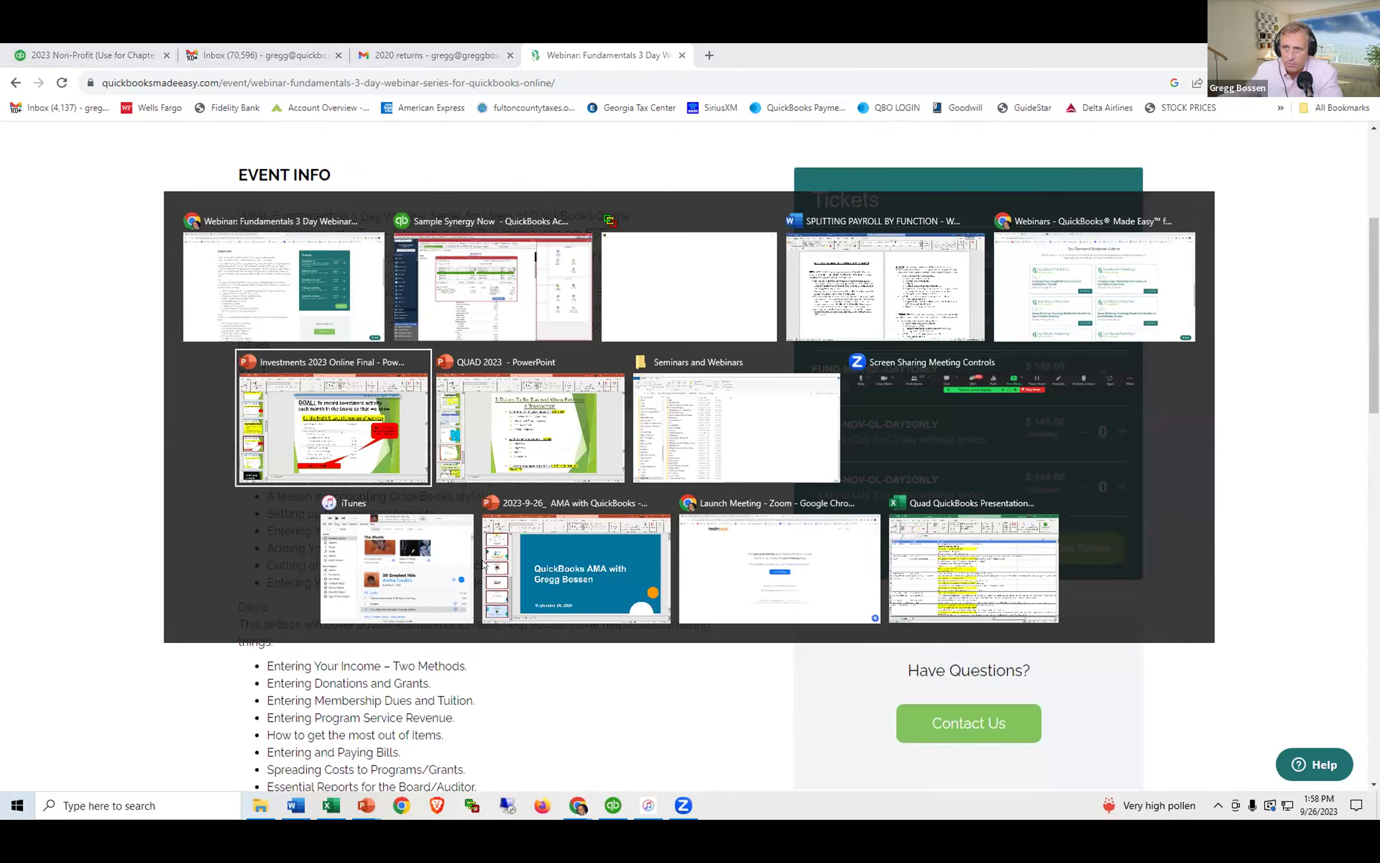
Step: Run the QUAD 2023 deck full-screen from slide 28, swapping out presenter view
key(alt+Tab)
key(alt+Tab)
key(alt+Tab)
key(alt+Tab)
key(alt+Tab)
key(alt+Tab)
key(alt+Tab)
key(alt+Tab)
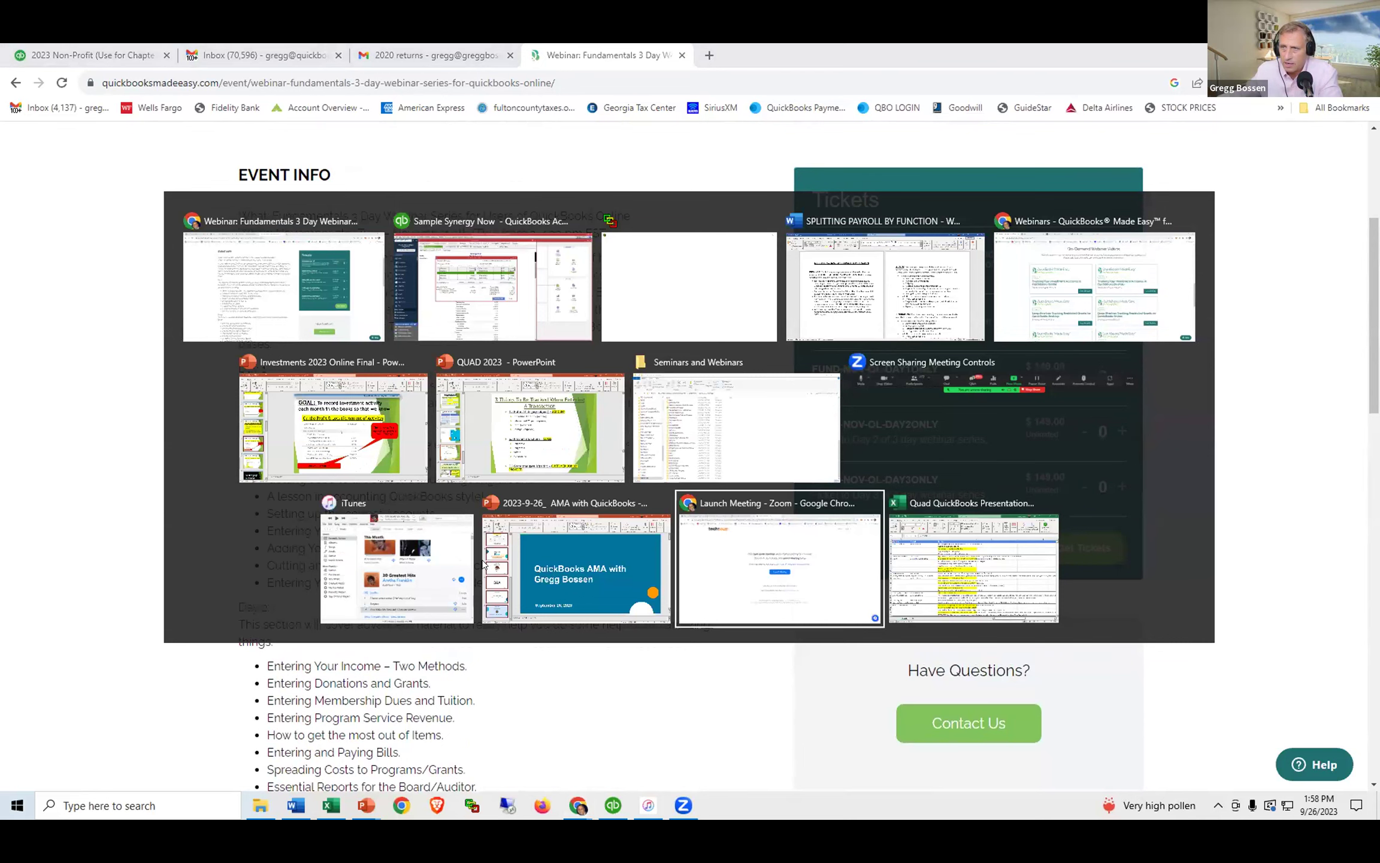
key(alt+Tab)
key(alt+Tab)
key(alt+Tab)
key(alt+Tab)
key(alt+Tab)
key(alt+Tab)
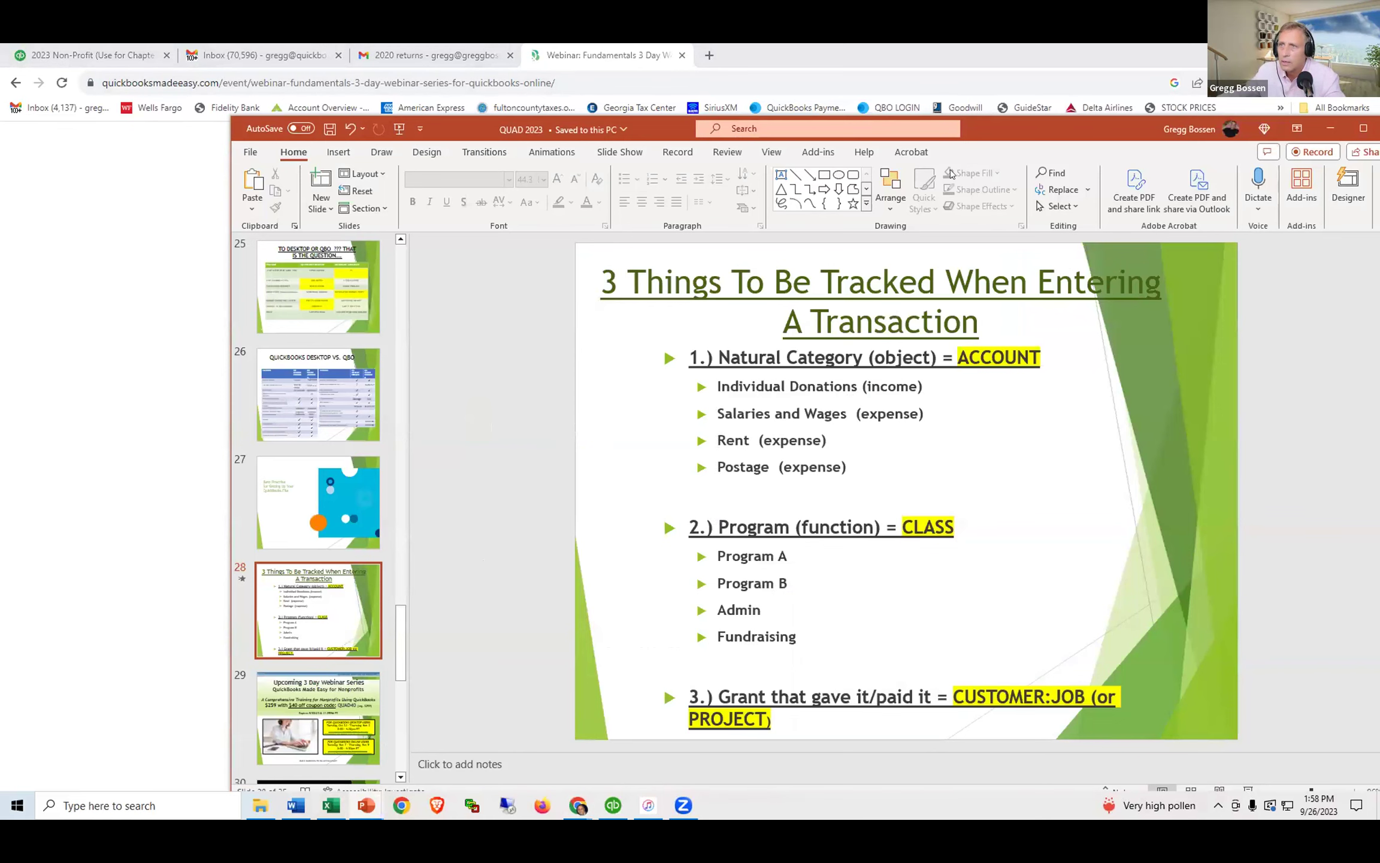
drag(1006, 117, 876, 44)
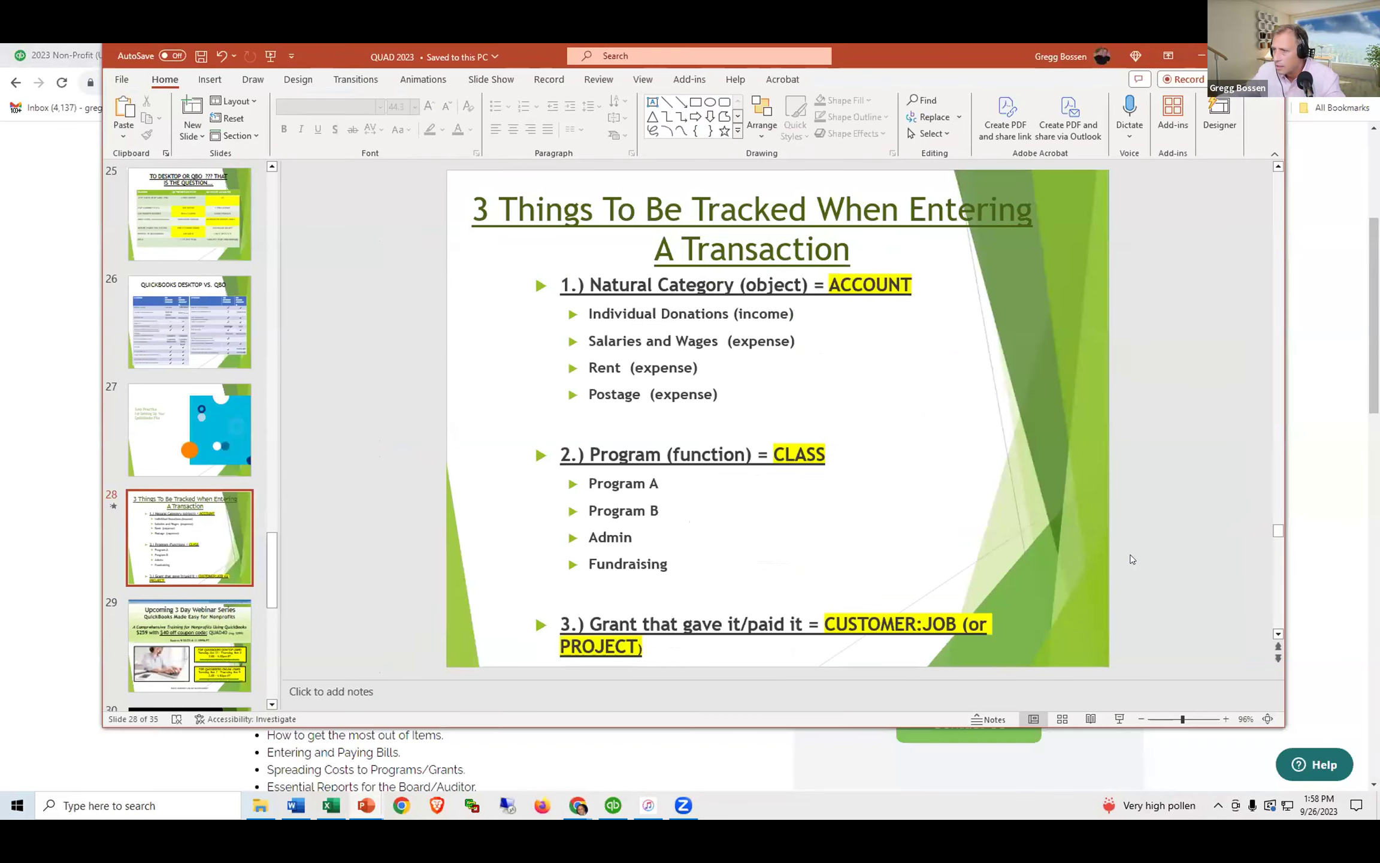
click(1120, 719)
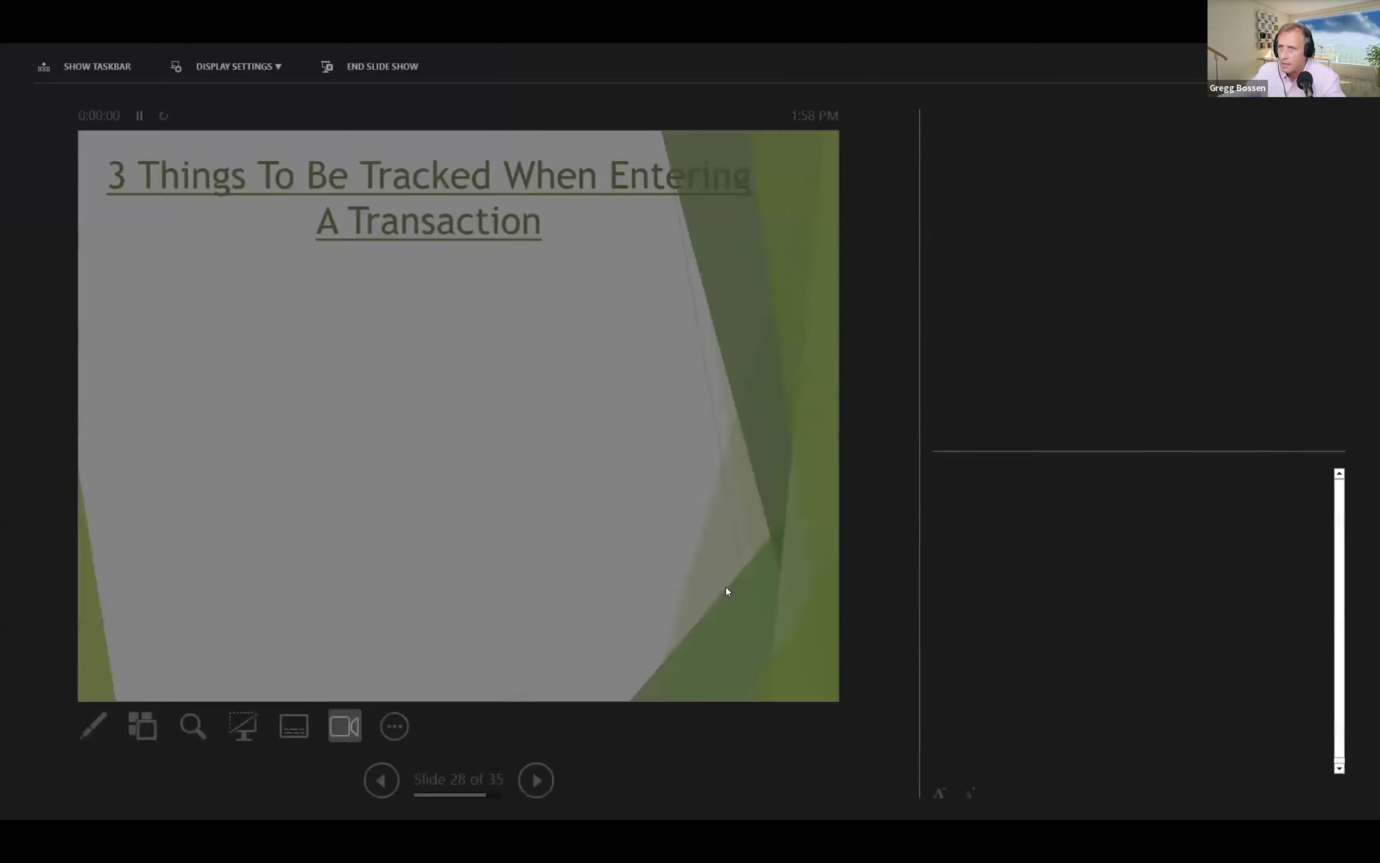
click(272, 70)
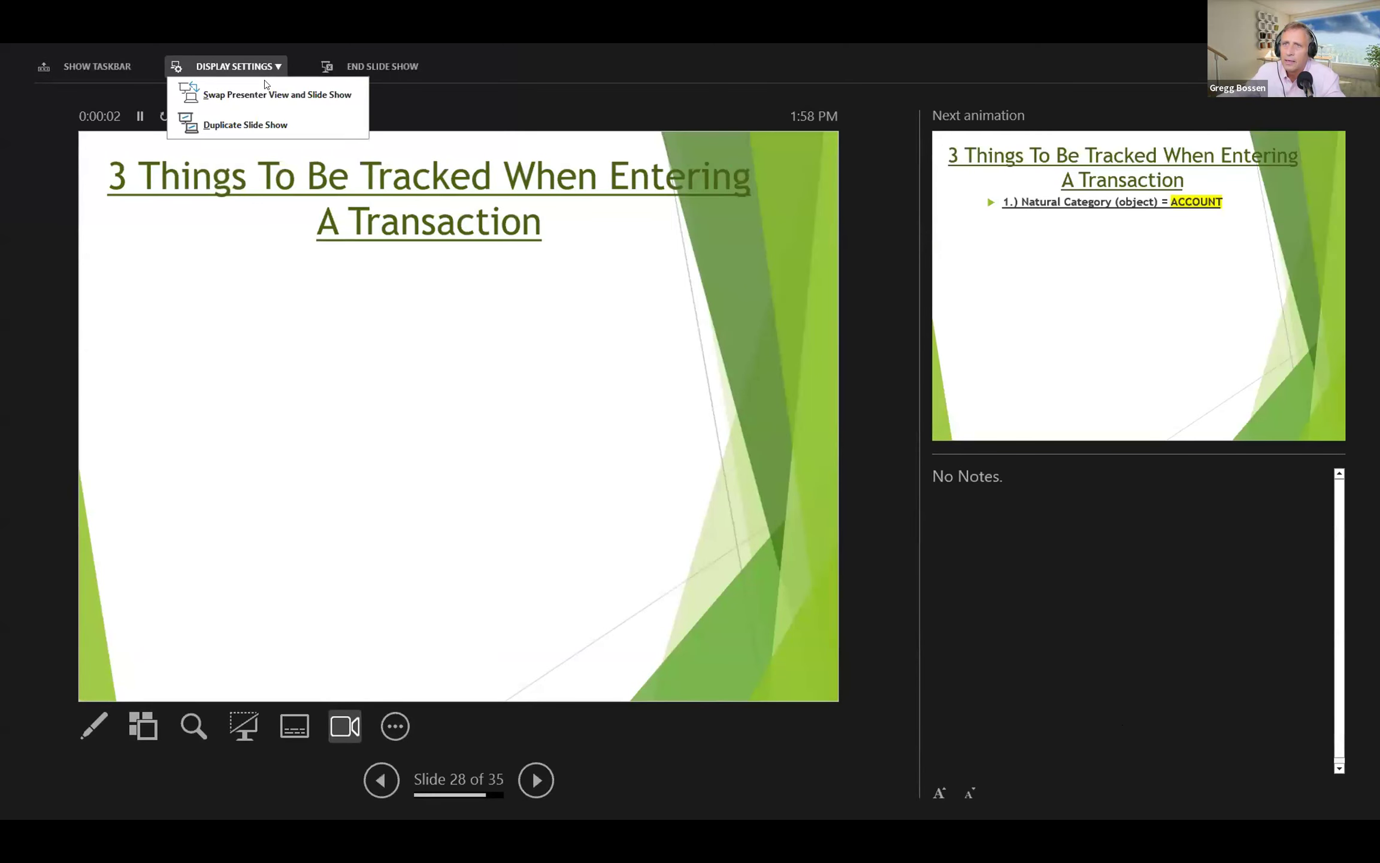